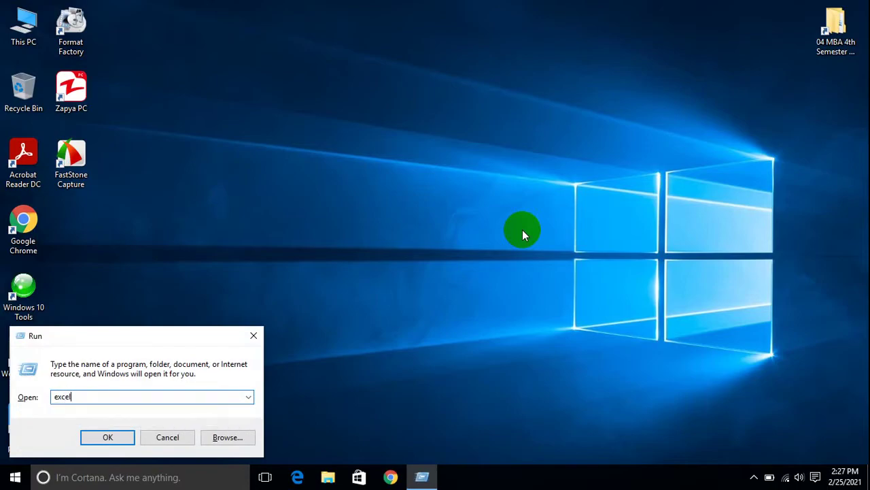
Launch Excel and create a blank workbook
key(Return)
click(338, 212)
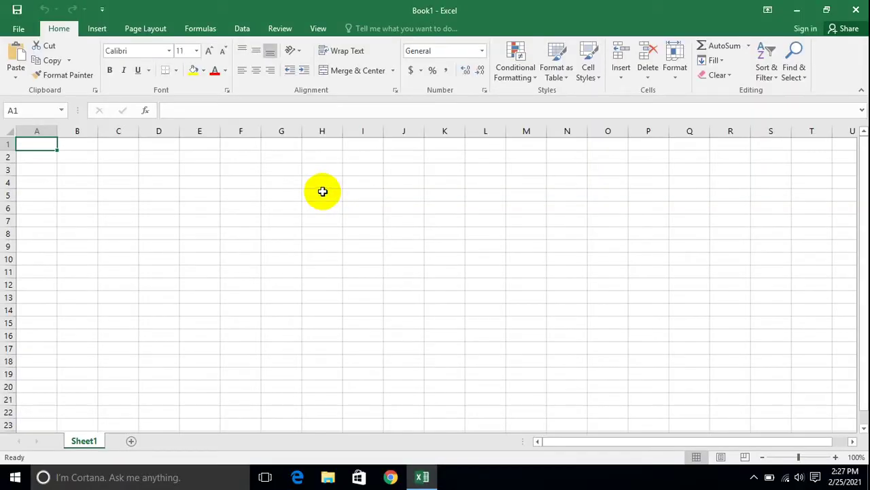
click(20, 29)
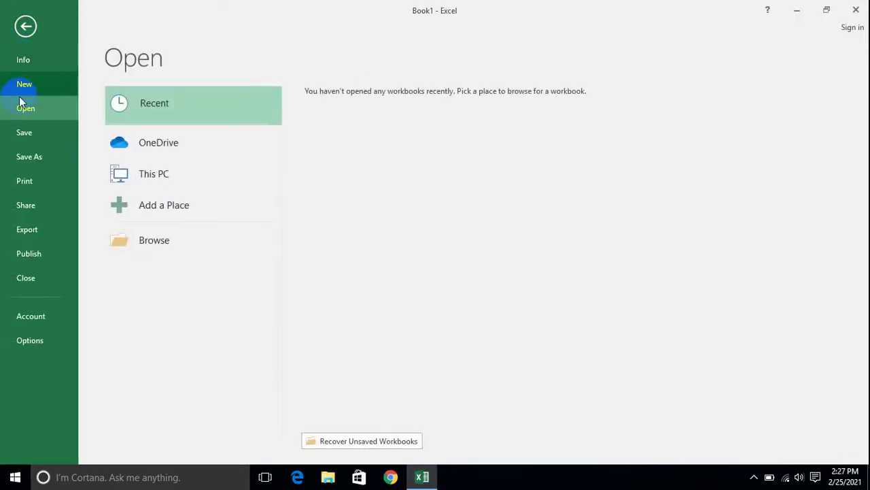
click(22, 26)
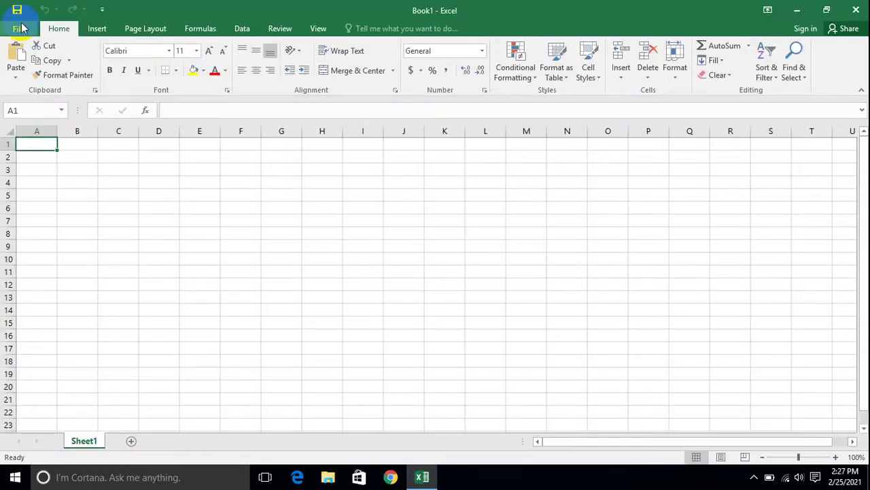
click(94, 181)
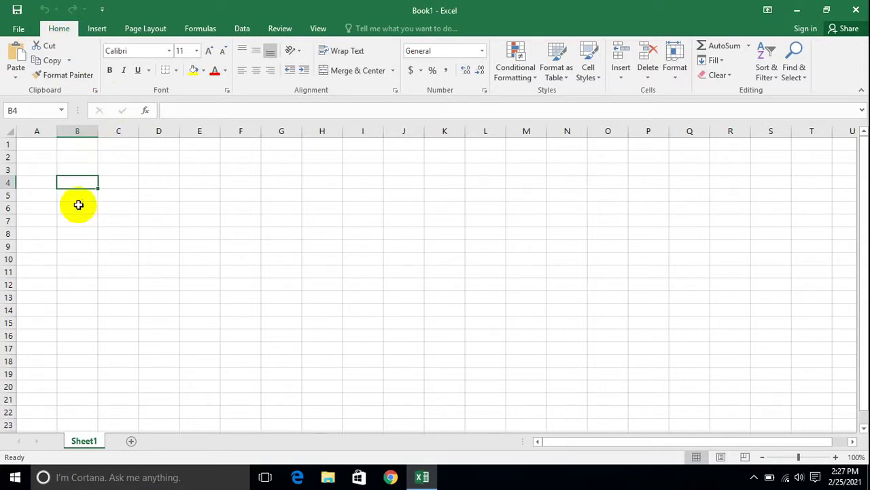
click(59, 31)
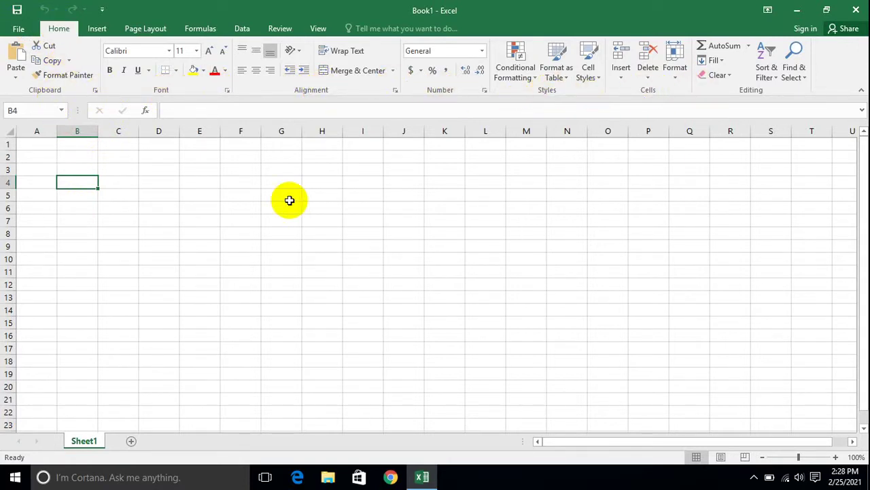
Enter the column headers Name, Post and Address in cells A1 to C1
click(835, 457)
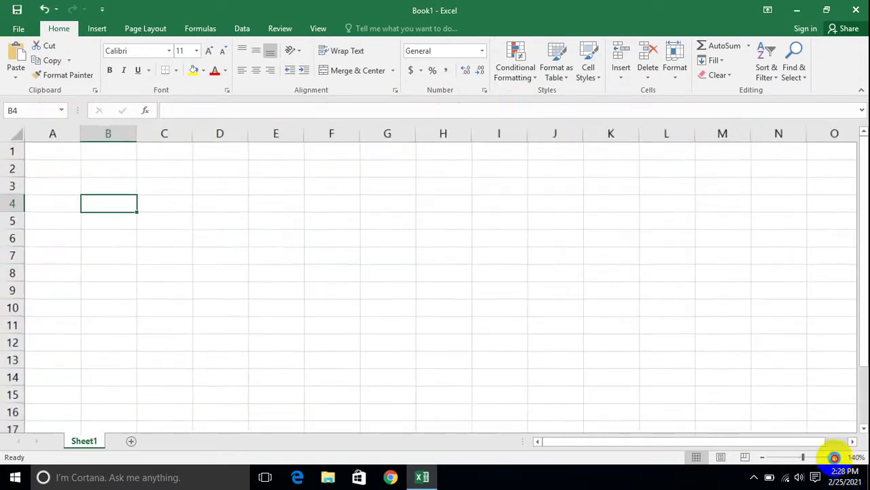
click(835, 457)
click(835, 457)
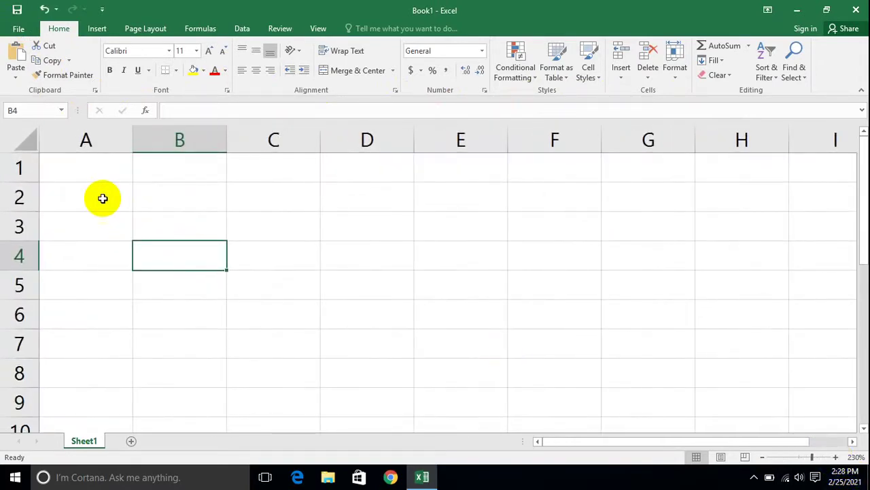
click(97, 167)
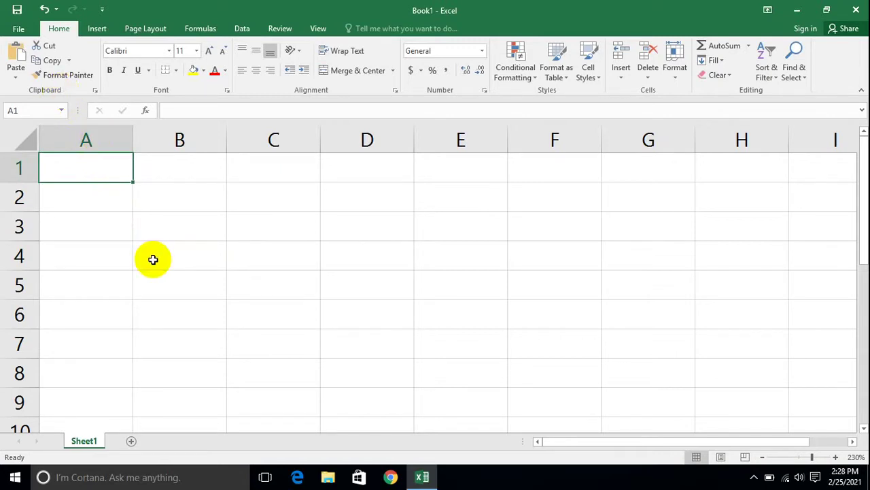
text(Name)
key(Tab)
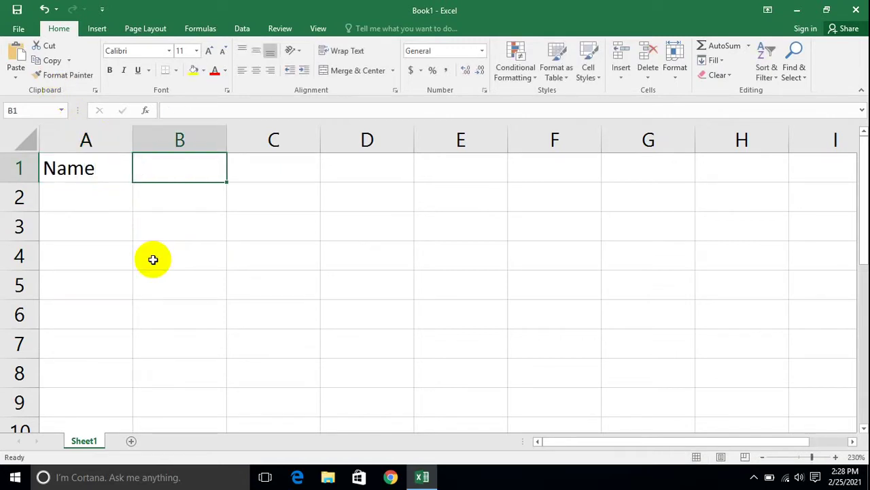
text(Post)
key(Tab)
text(Addr)
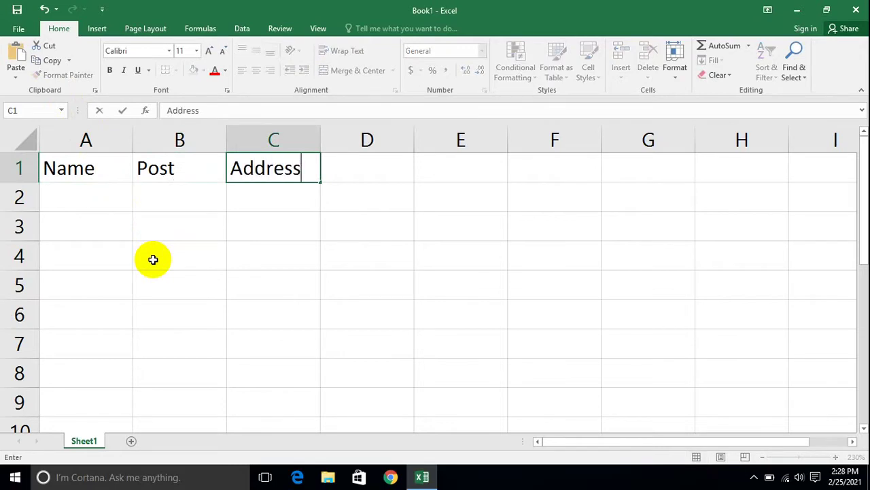
key(Return)
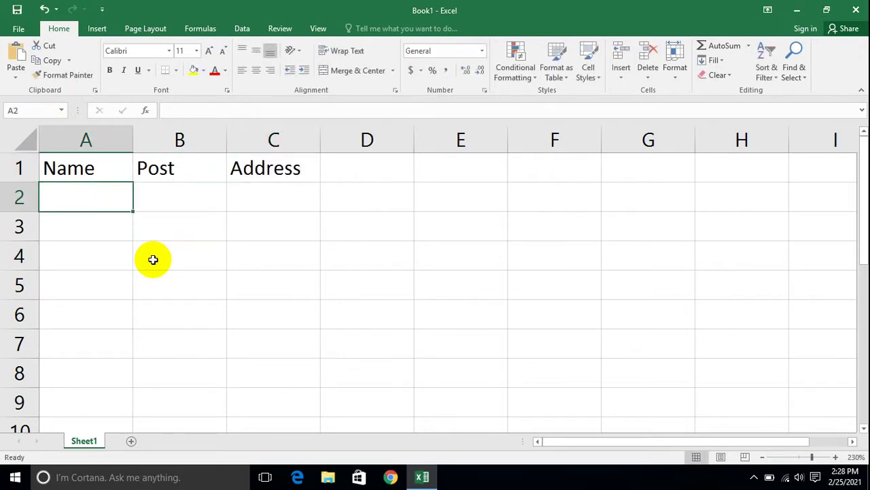
Add the column header Salary in cell D1
key(Right)
key(Right)
key(Right)
key(Up)
text(Sal)
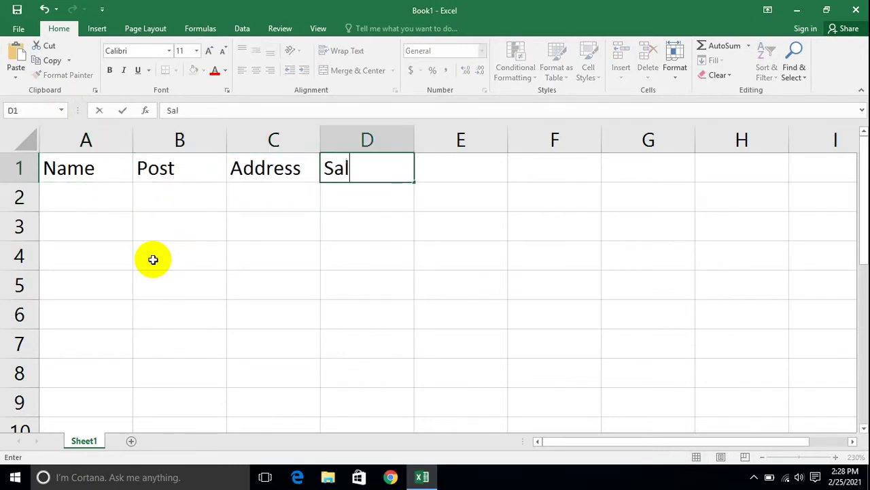
key(Return)
Fill cells A2 to A6 under Name with the five employees' first names
key(Left)
key(Left)
key(Left)
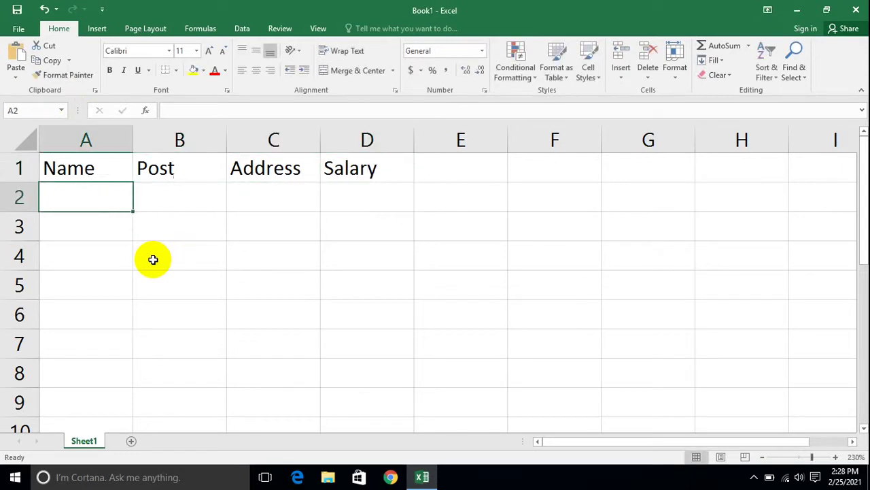
text(Ahmad)
key(Return)
text(Khan)
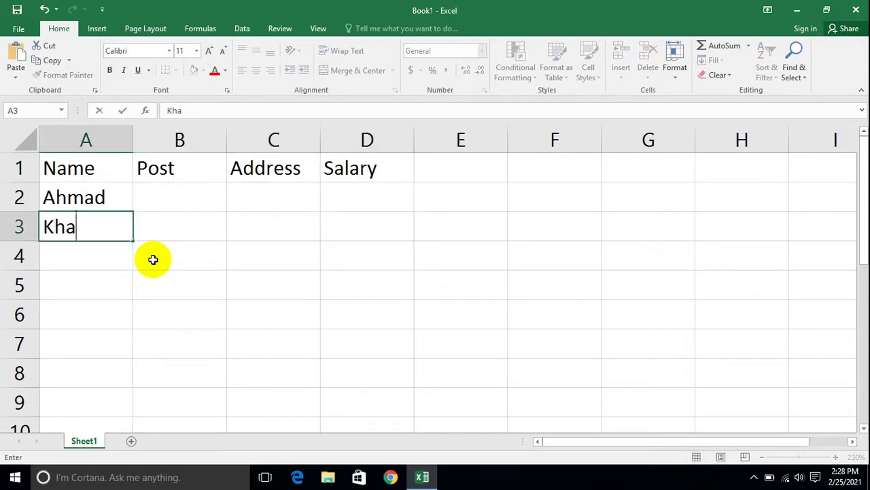
key(Return)
text(Noor)
key(Return)
text(Wali)
key(Return)
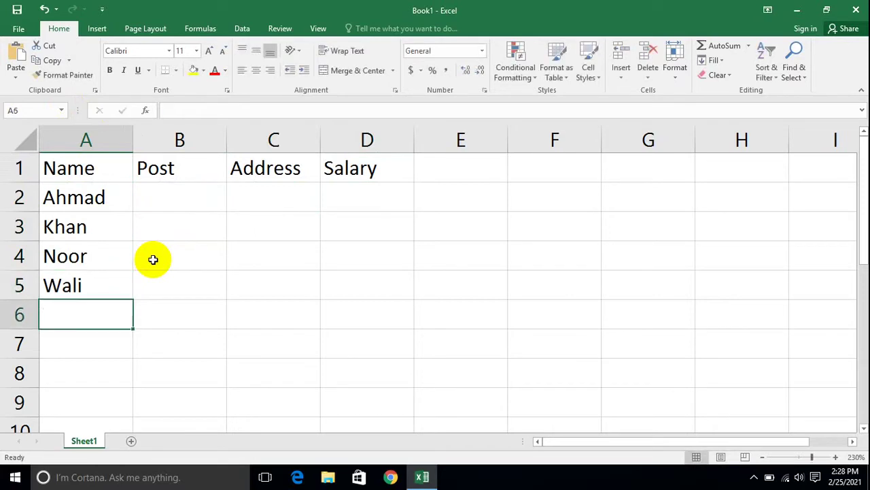
text(Wasim)
key(Tab)
Enter the posts Dr in cell B2 and Eng in cell B3
key(Up)
key(Up)
key(Up)
key(Up)
text(D)
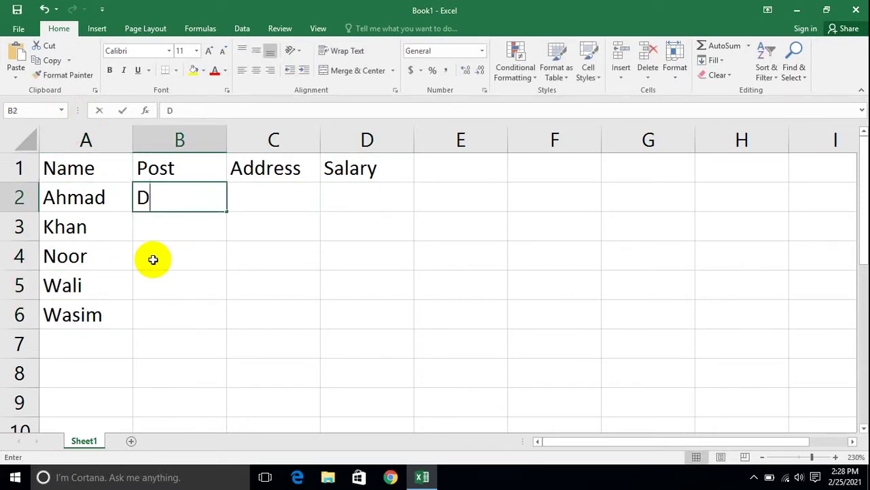
text(r)
key(Return)
text(Eng)
key(ctrl+Return)
Enter the posts Dr, Eng and Finance in cells B4 to B6
click(153, 260)
text(Dr)
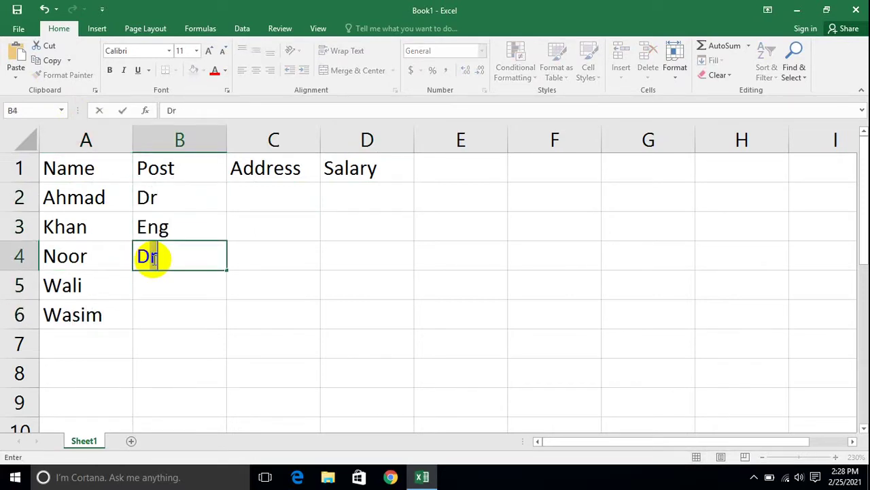
key(Return)
text(E)
key(Return)
text(Finan)
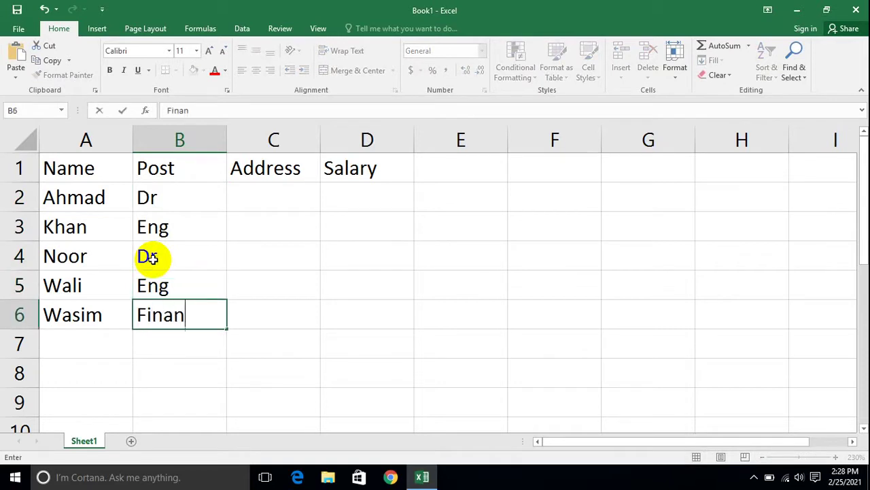
text(ce)
key(Right)
Enter Kunar and Laghman in cells C2 and C3 of the Address column
key(Up)
key(Up)
key(Up)
key(Up)
text(Knar)
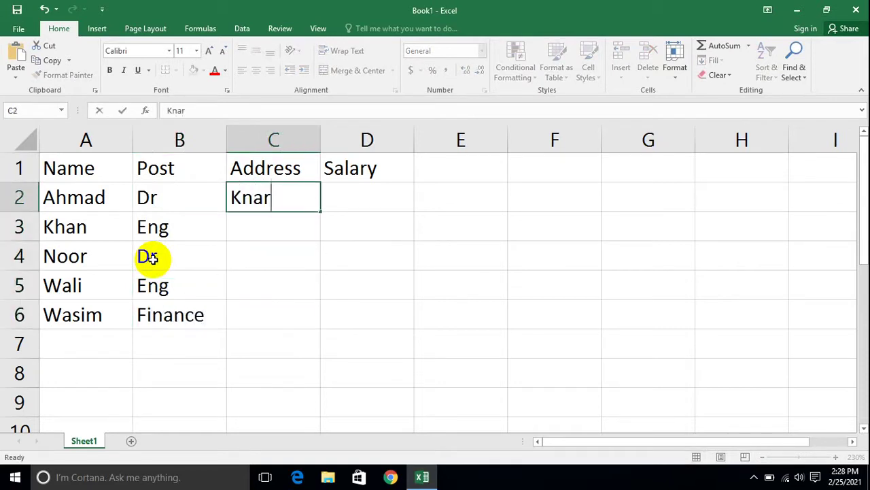
key(Return)
key(Up)
text(u)
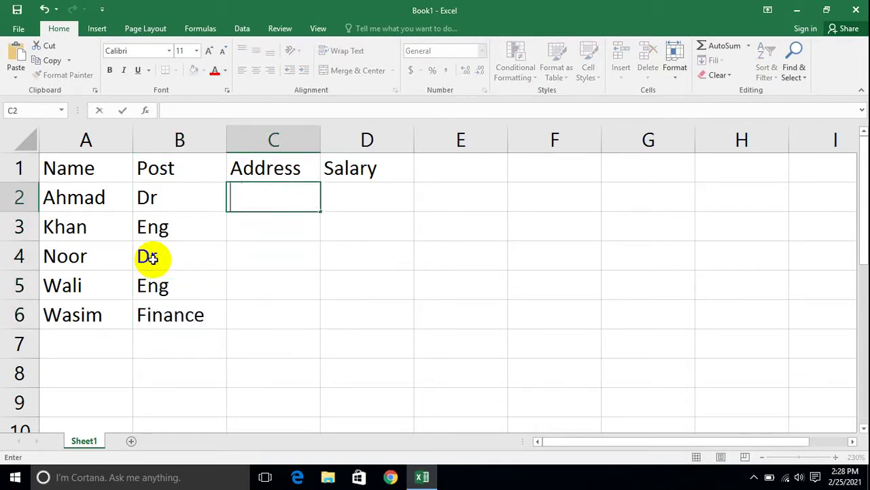
key(Return)
text(Laghman)
key(Return)
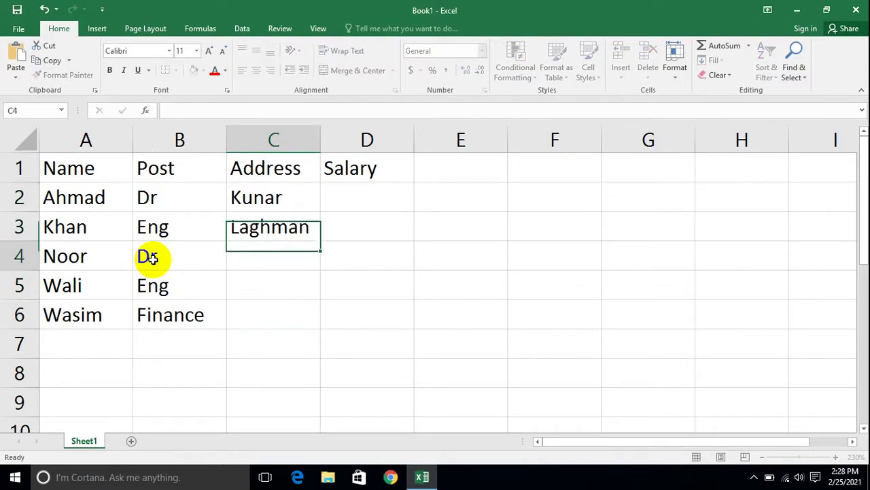
Enter Nuristan, Kabul and Zabul in cells C4 to C6 of the Address column
text(Nuristan)
key(Return)
text(Kabul)
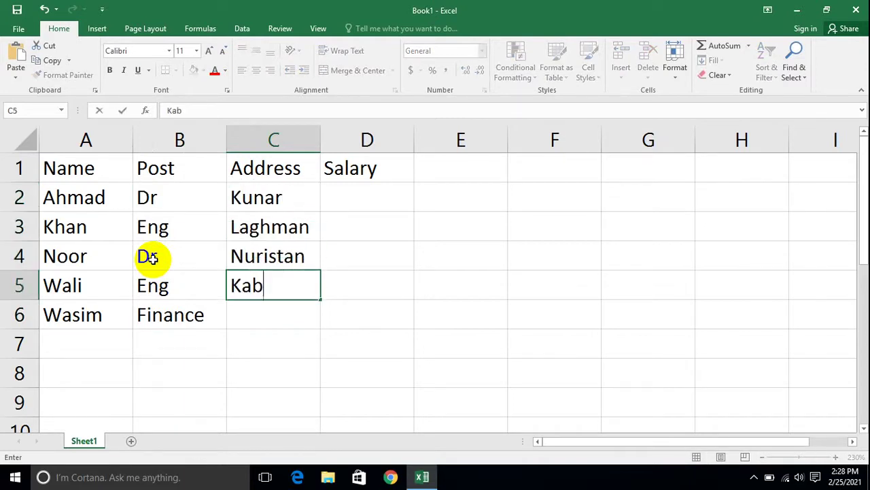
key(Return)
text(zabu)
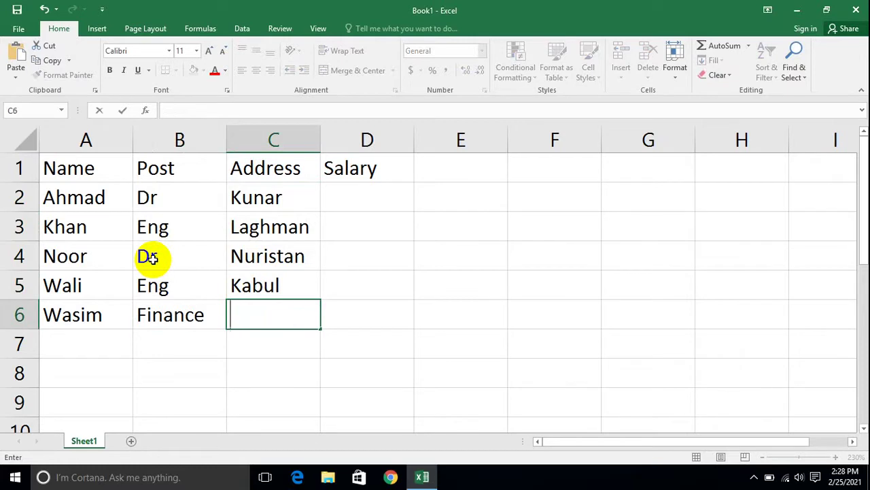
key(Tab)
Enter the salaries 100, 200, 100, 150 and 120 in cells D2 to D6
key(Up)
key(Up)
key(Up)
key(Up)
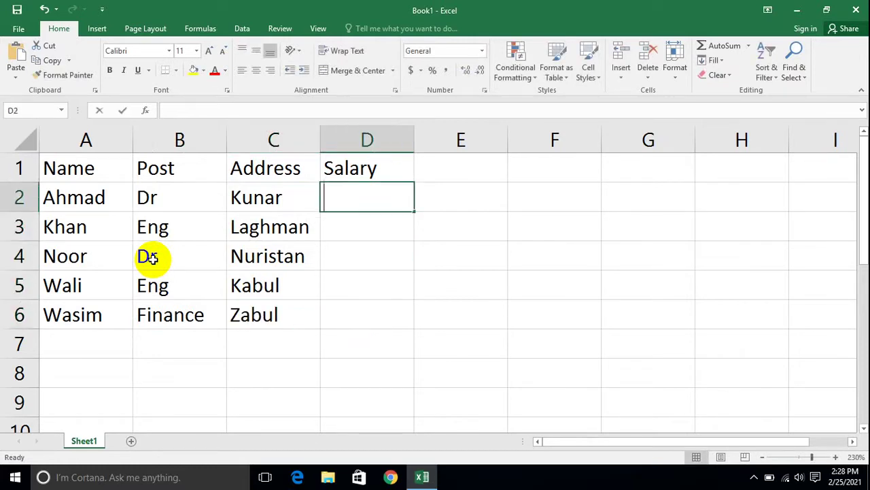
text(100)
key(Return)
text(200)
key(Return)
text(100)
key(Return)
text(150)
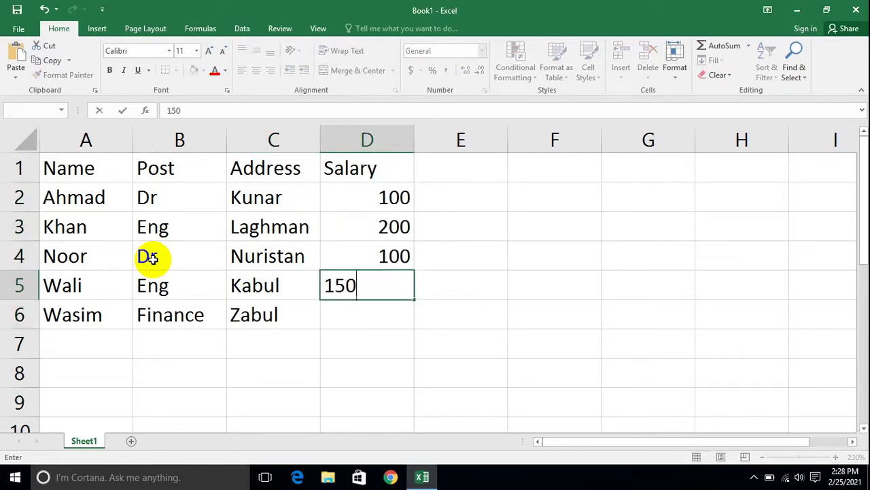
key(Return)
text(120)
key(Return)
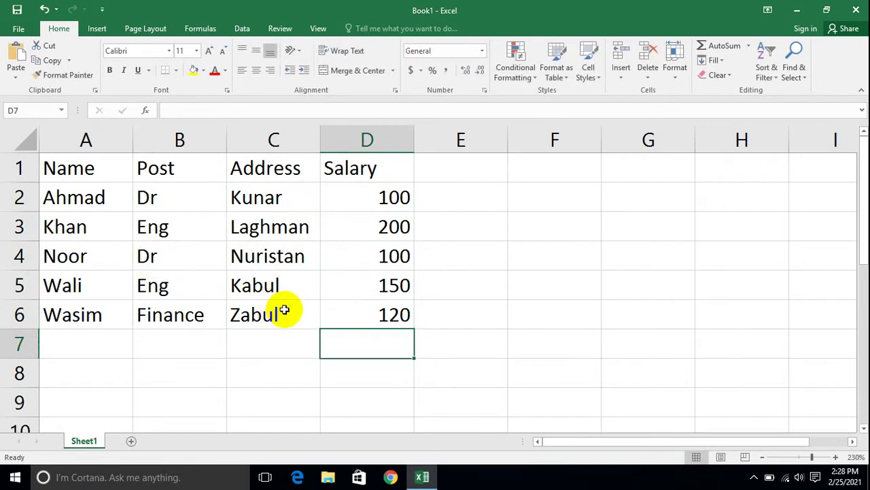
Make the header row A1 to D1 bold
drag(370, 171, 98, 155)
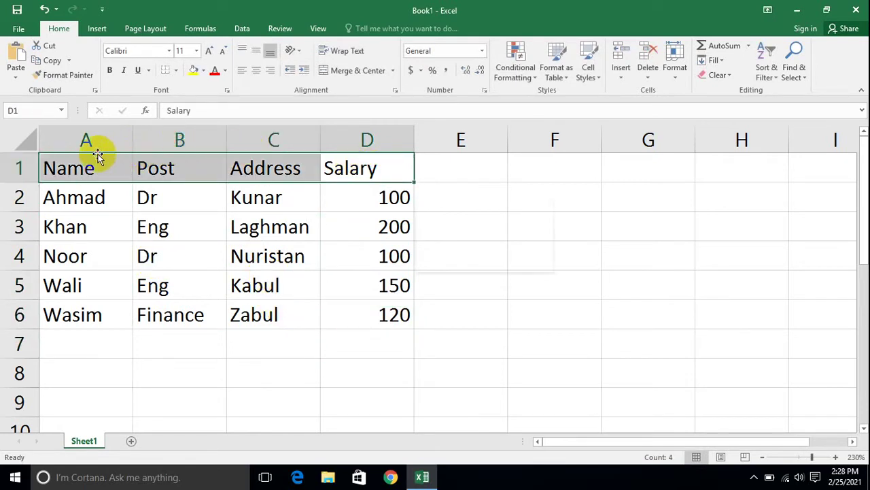
key(ctrl+b)
click(528, 279)
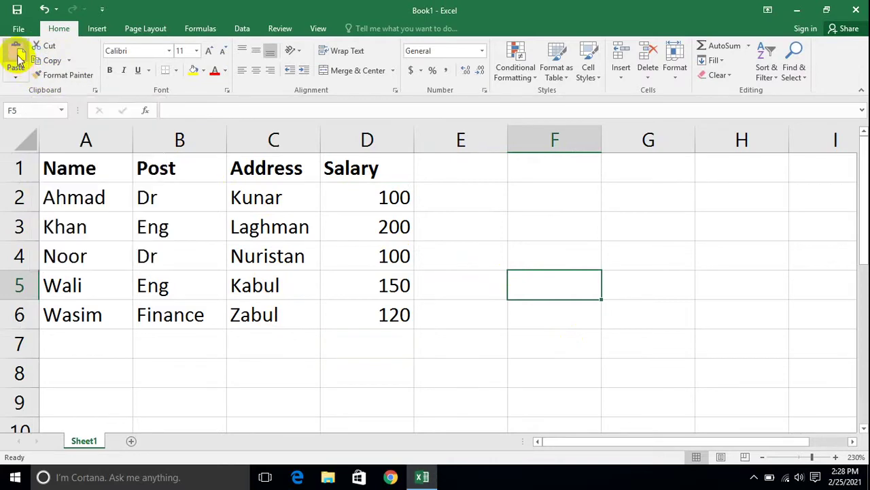
click(16, 77)
click(519, 233)
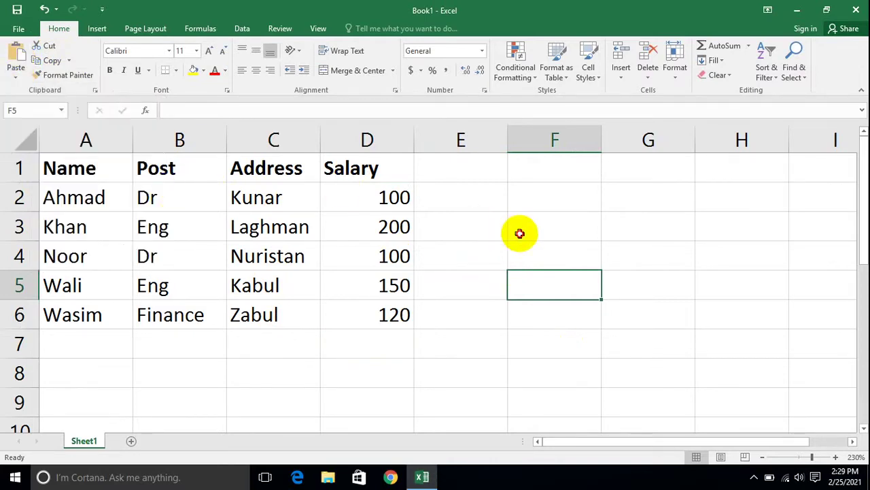
Cut the whole table A1:D6 and paste it starting at cell G1
drag(389, 314, 15, 168)
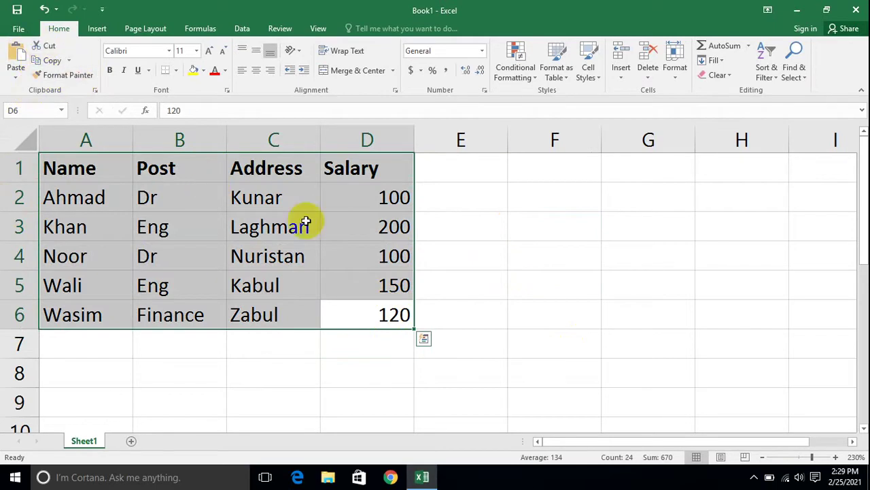
click(763, 457)
click(763, 457)
click(763, 457)
click(762, 457)
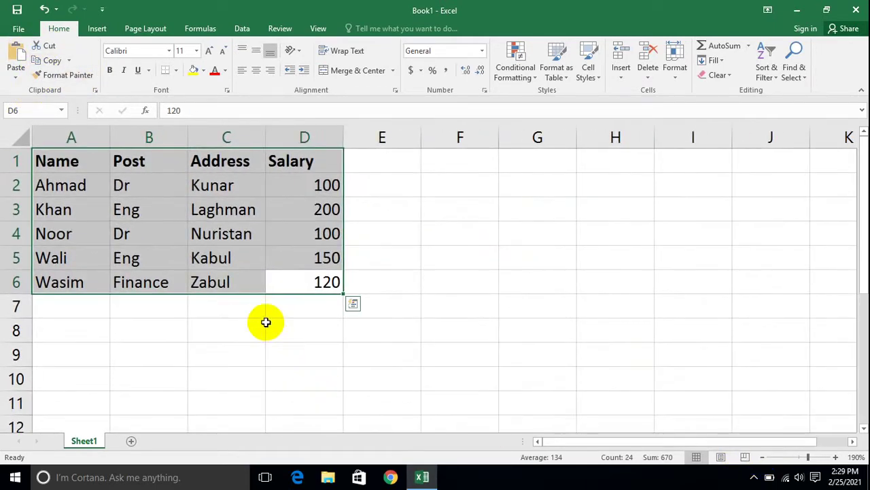
click(49, 51)
click(559, 164)
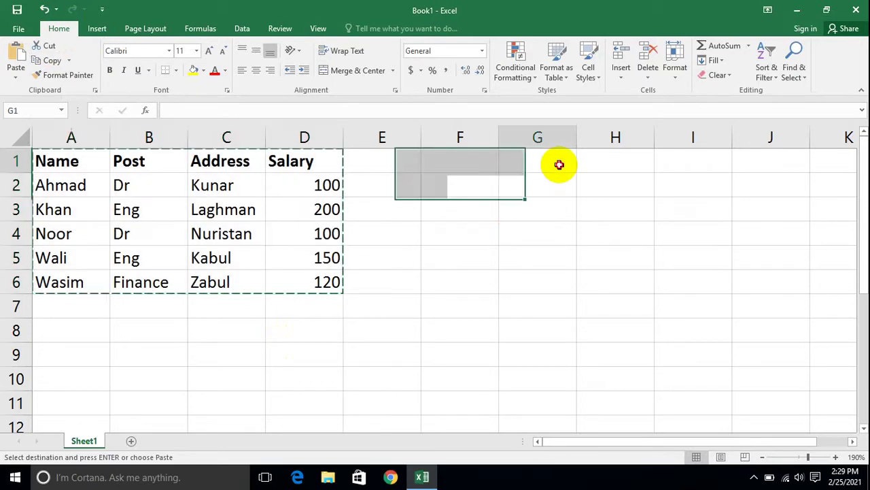
click(16, 53)
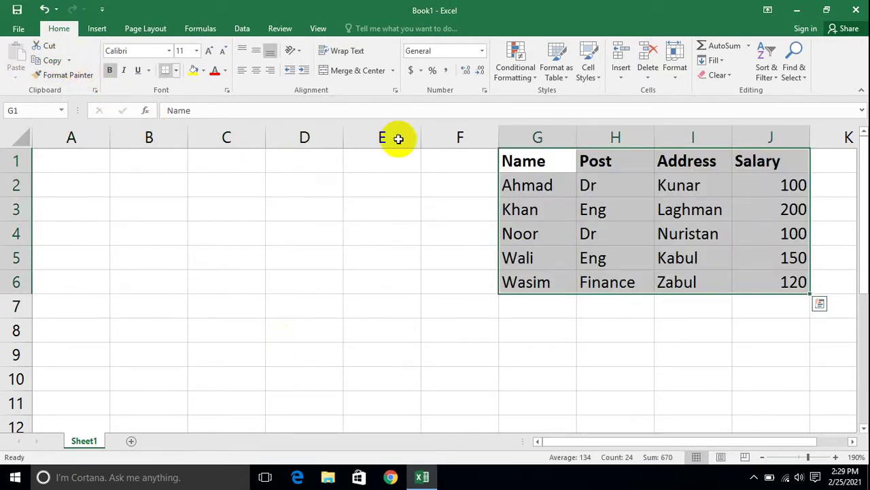
Cut the table in G1:J6 and paste it back starting at cell A1
click(53, 61)
click(43, 153)
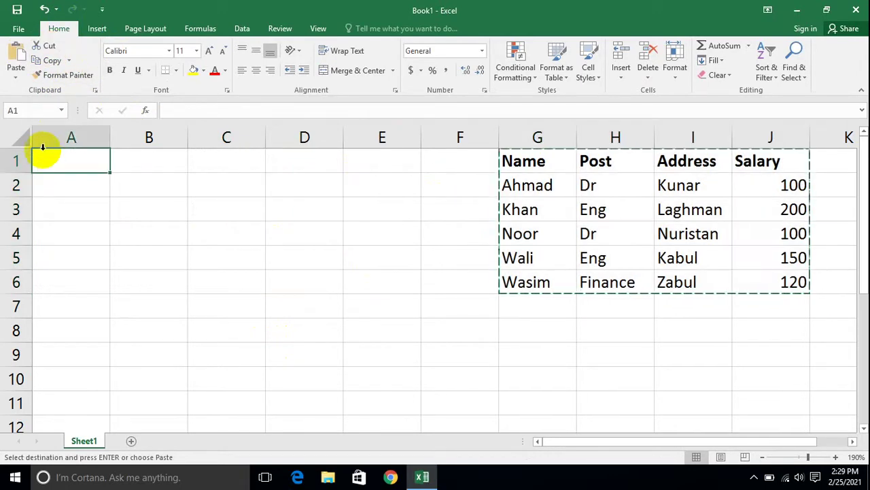
click(18, 63)
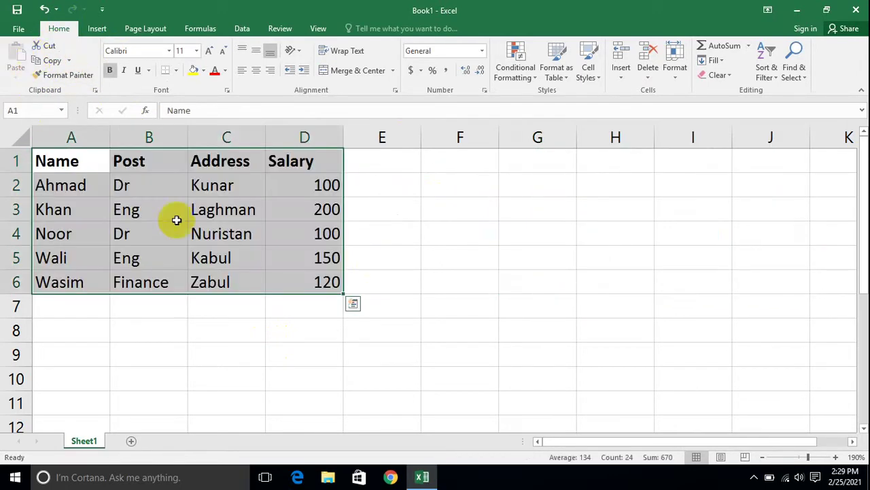
Copy the table A1:D6 and paste the copy starting at cell G1
click(373, 291)
drag(327, 281, 76, 143)
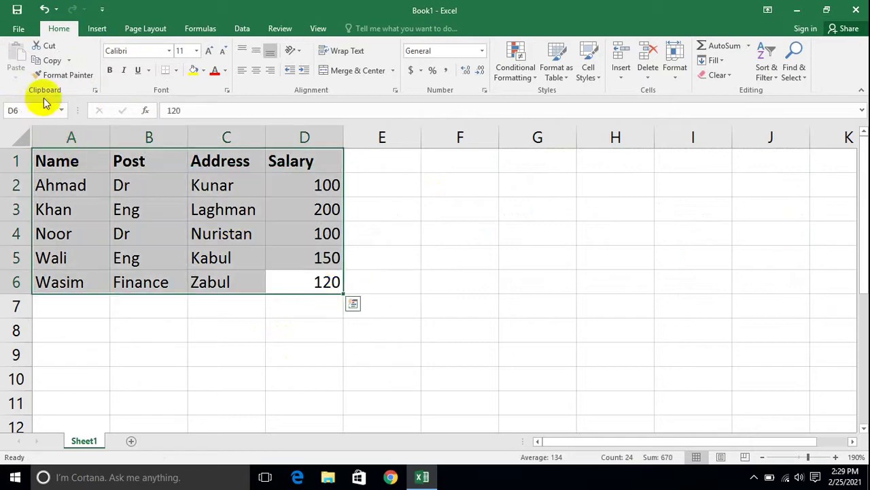
click(52, 60)
click(565, 158)
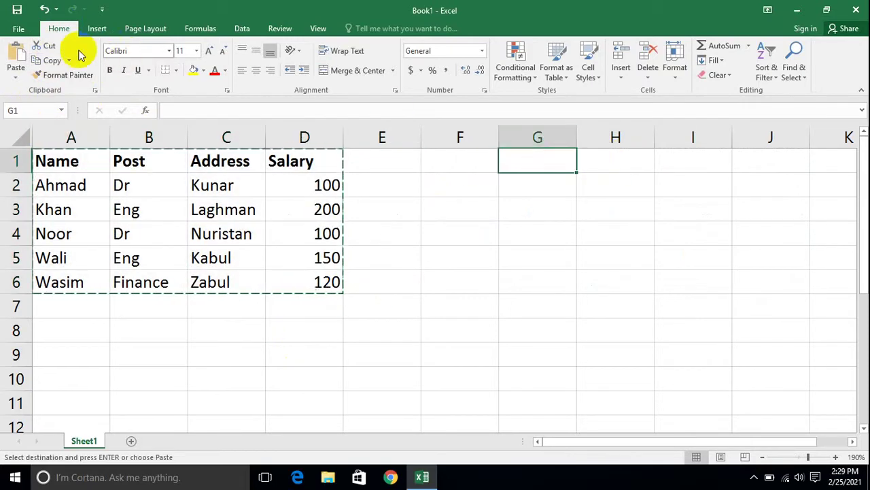
click(15, 55)
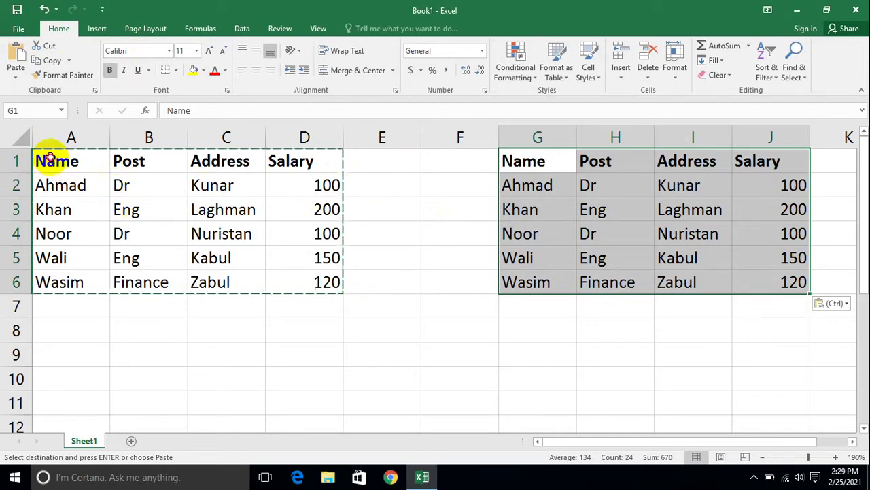
Undo the paste of the table copy at G1
drag(50, 157, 316, 279)
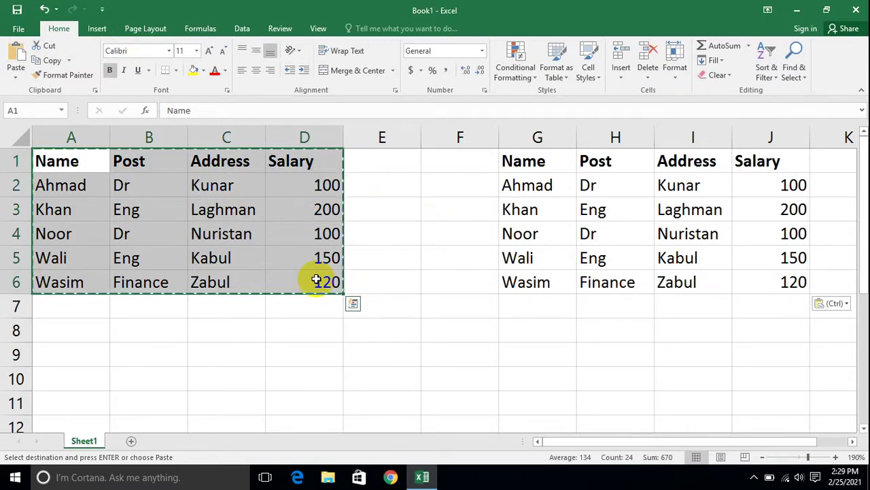
click(550, 349)
key(ctrl+z)
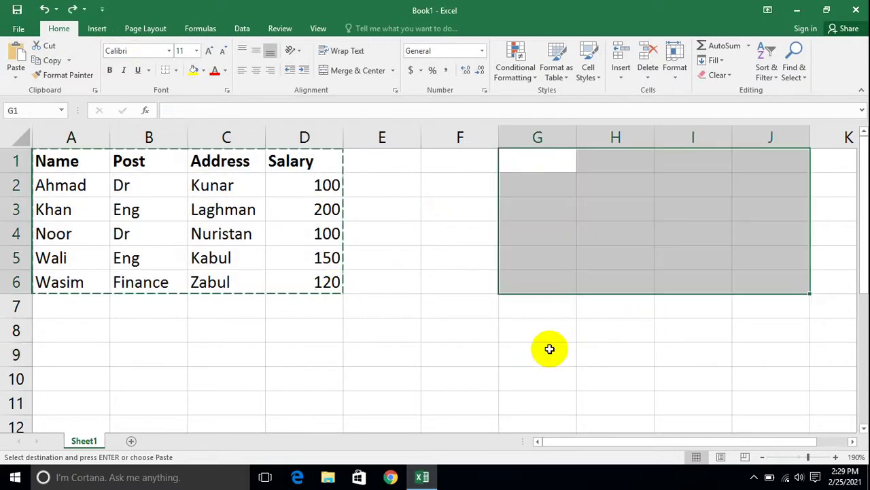
click(455, 259)
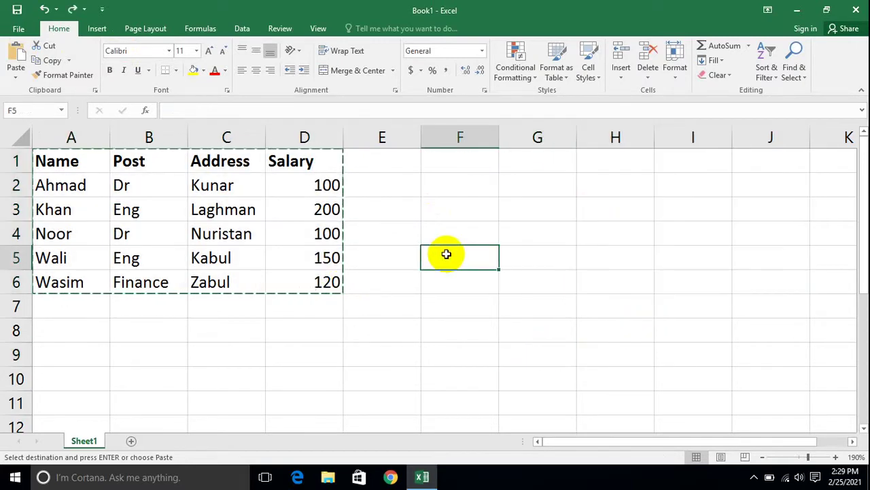
click(68, 61)
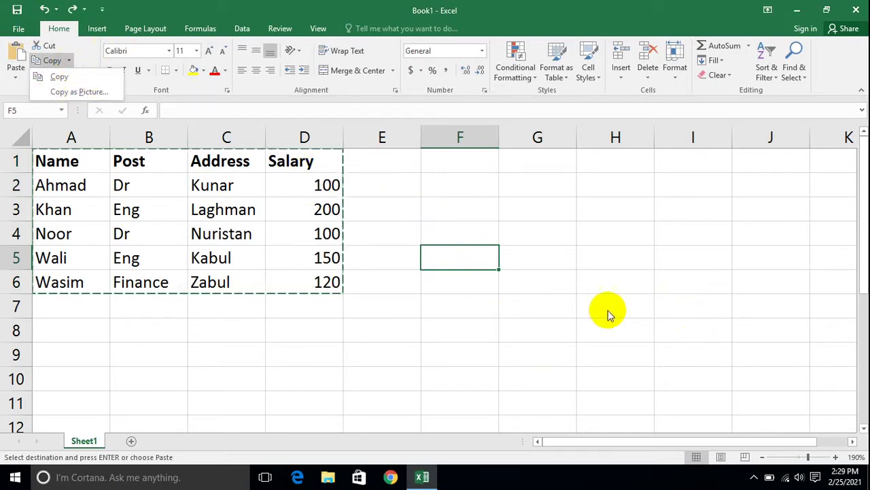
click(505, 311)
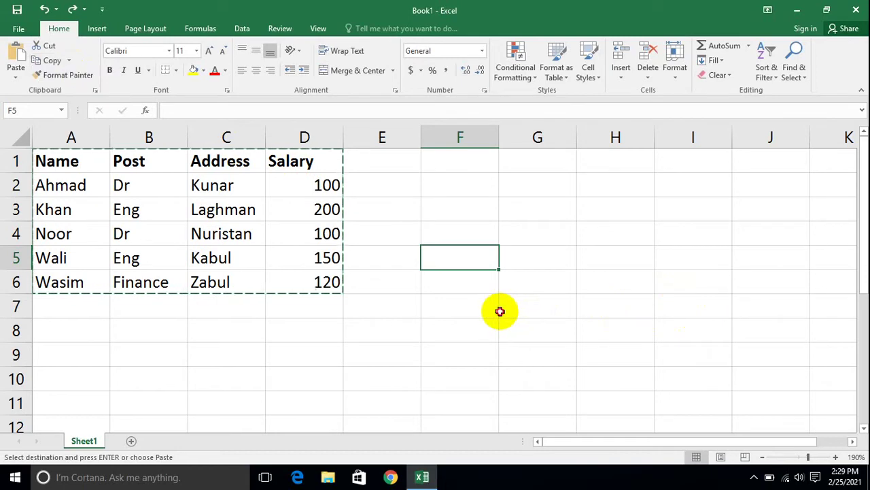
click(506, 311)
click(437, 302)
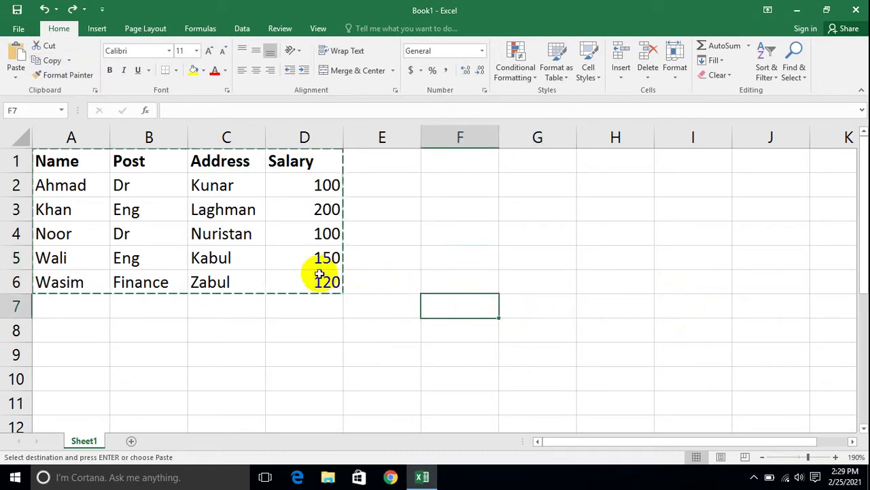
drag(320, 275, 58, 170)
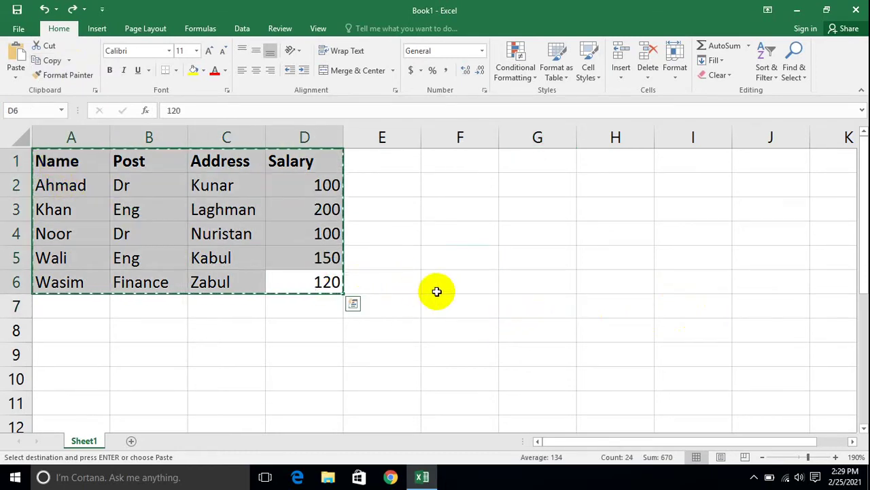
click(437, 291)
Copy the table A1:D6 as a picture, as shown on screen in Picture format, and paste it at cell G1
drag(330, 281, 57, 153)
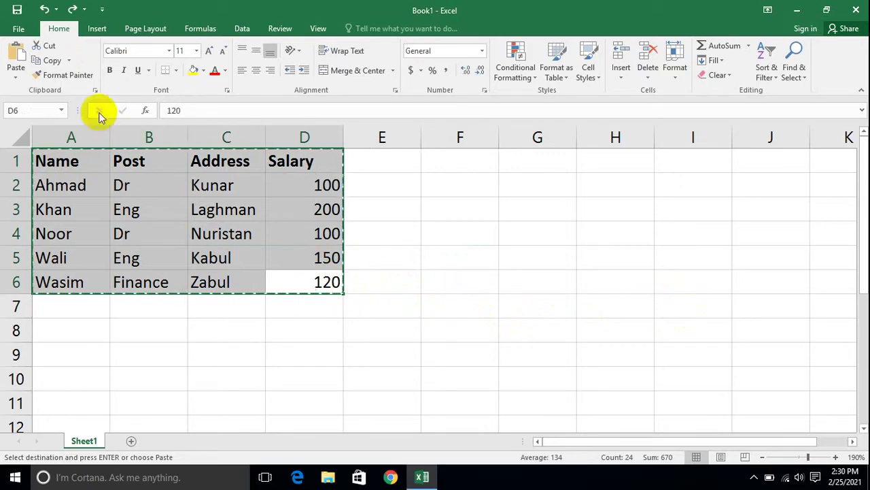
click(71, 60)
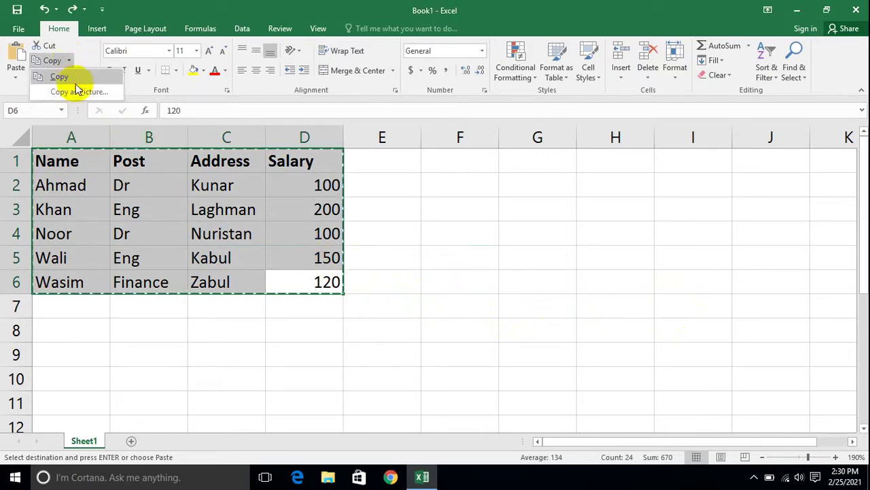
click(77, 90)
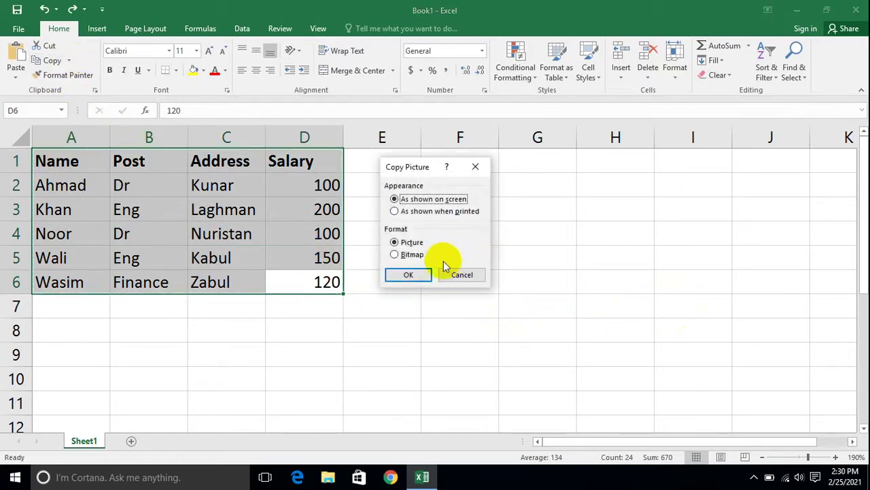
drag(413, 168, 430, 159)
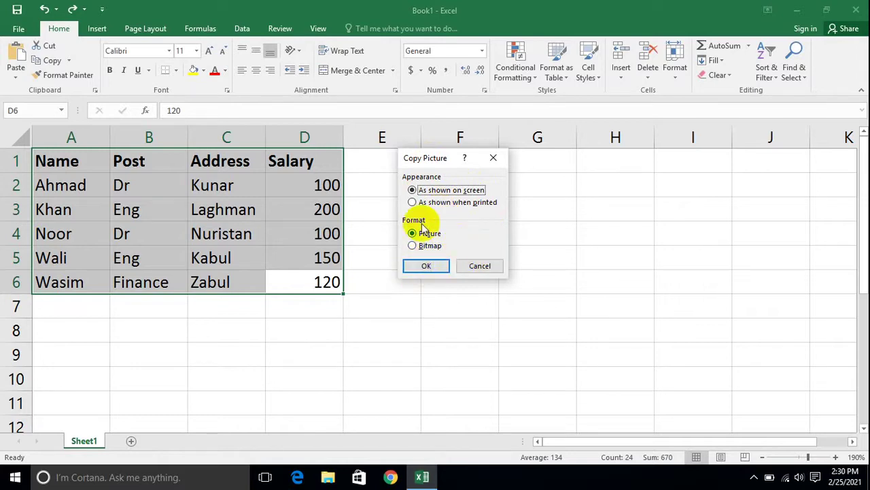
click(425, 264)
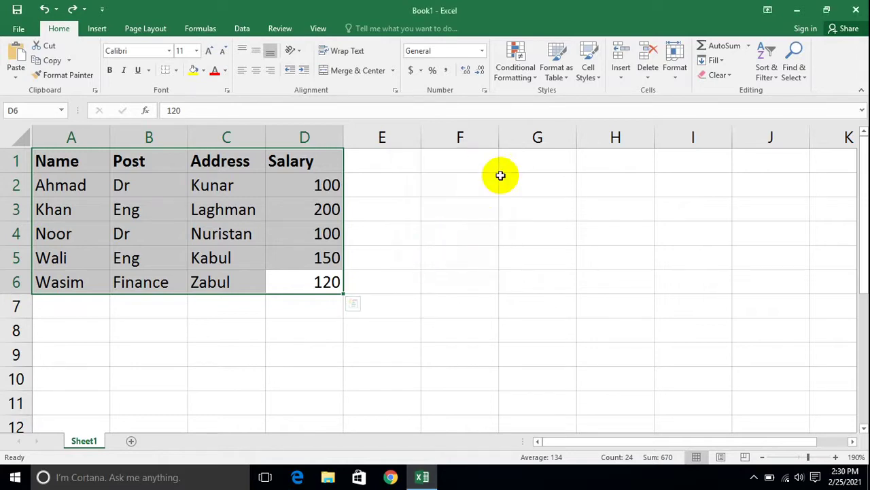
click(529, 166)
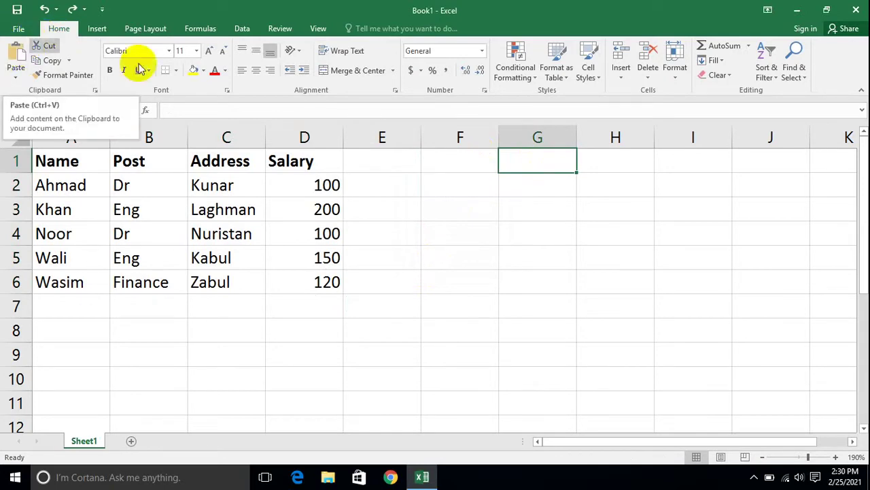
click(12, 51)
click(460, 331)
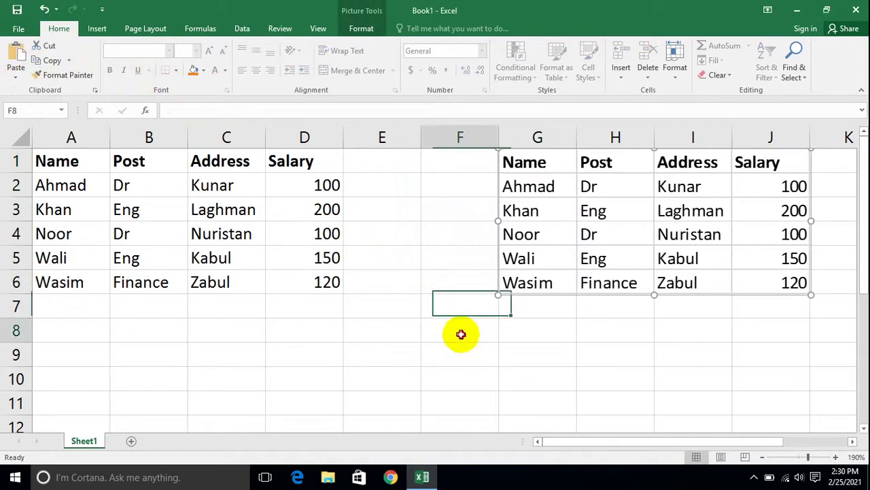
Move the pasted table picture over to column F and delete it
drag(85, 163, 330, 279)
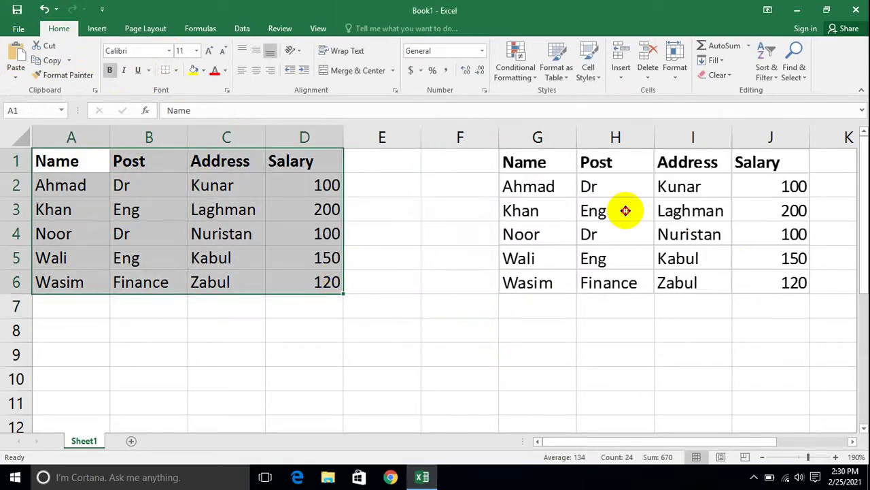
click(626, 212)
drag(625, 212, 549, 206)
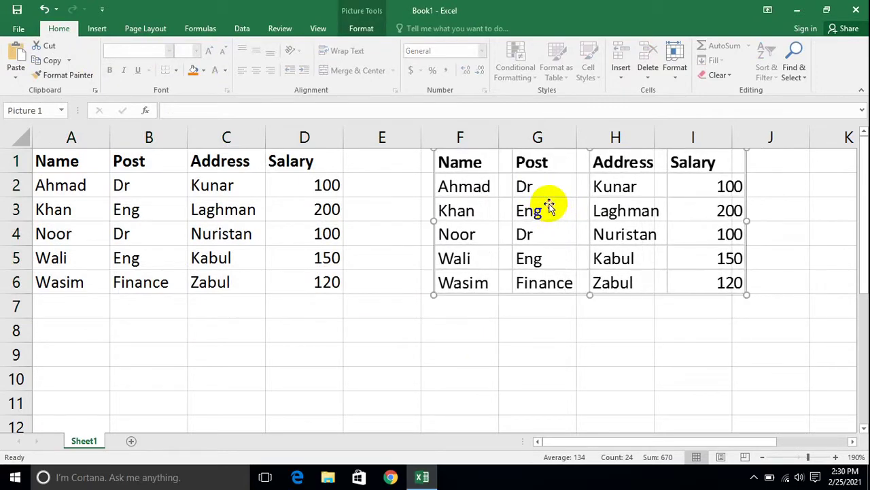
key(Delete)
click(416, 247)
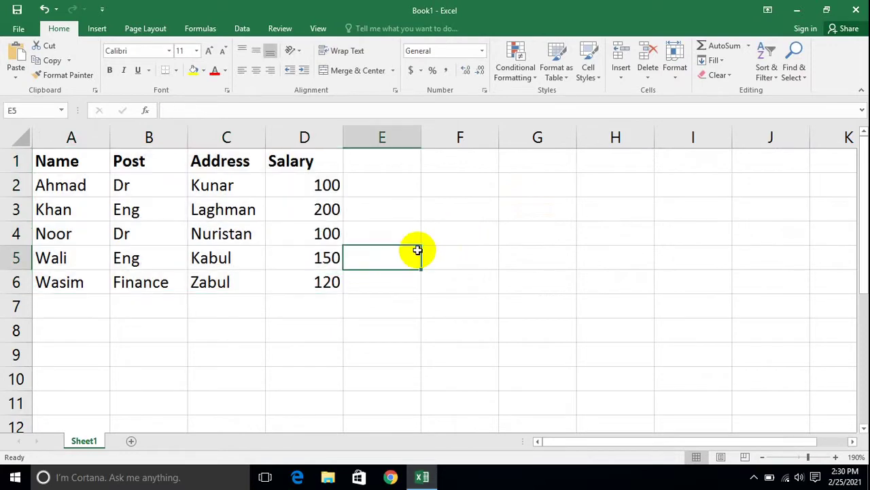
Copy the table A1:D6 as a picture again, as shown on screen, paste it at cell G1 and remove it
drag(324, 284, 47, 157)
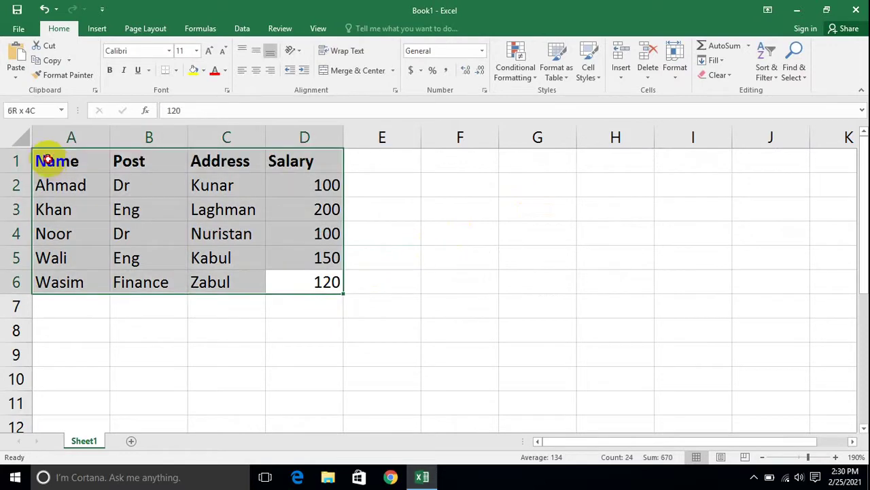
click(68, 61)
click(80, 95)
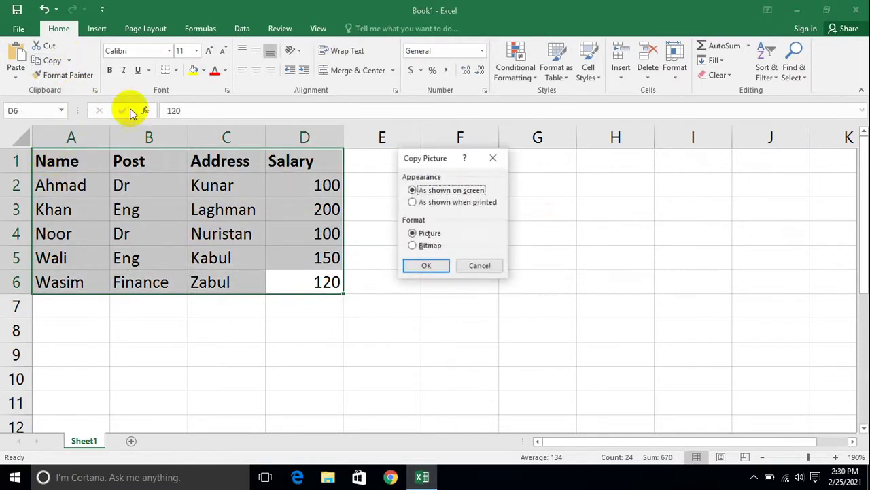
click(427, 266)
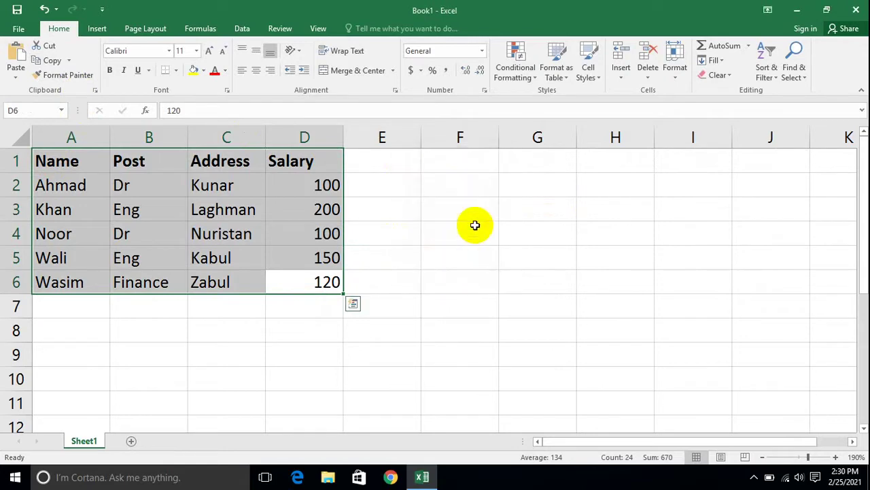
click(511, 166)
click(16, 57)
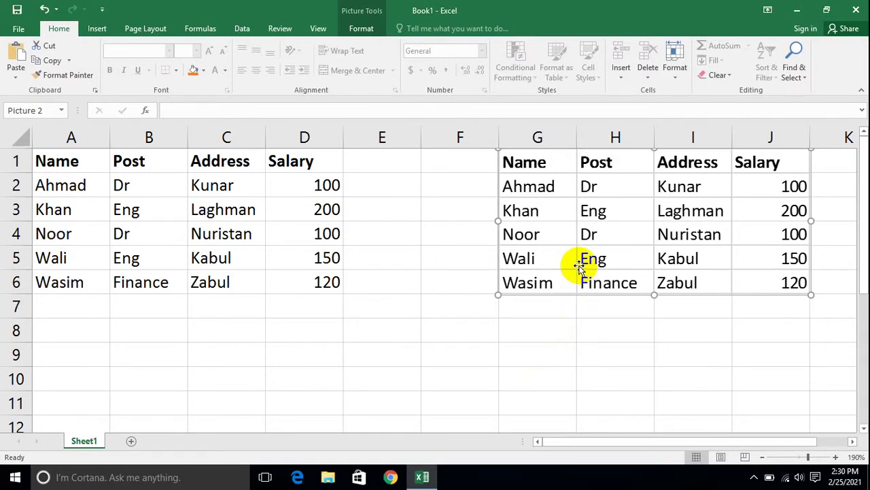
key(Delete)
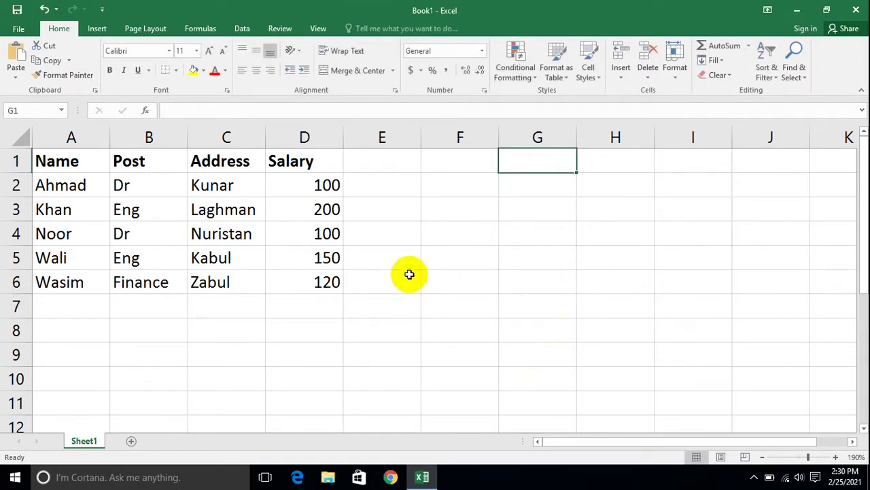
click(310, 281)
drag(311, 281, 34, 141)
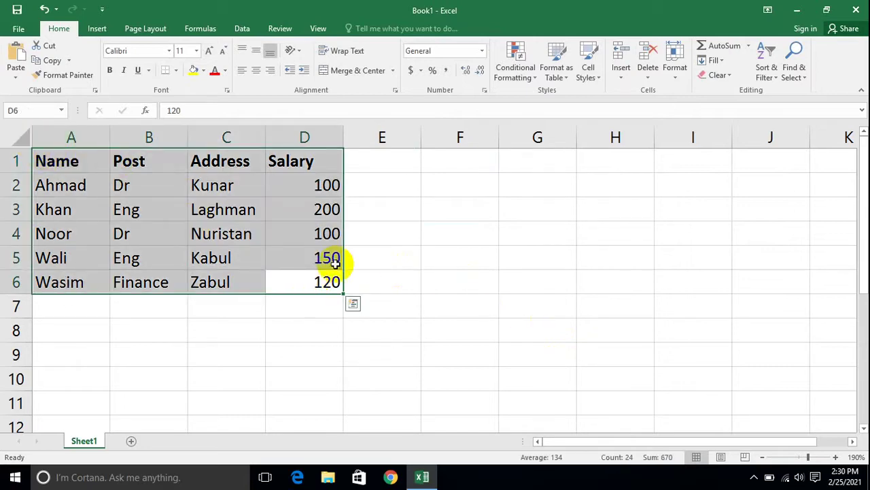
drag(328, 284, 80, 150)
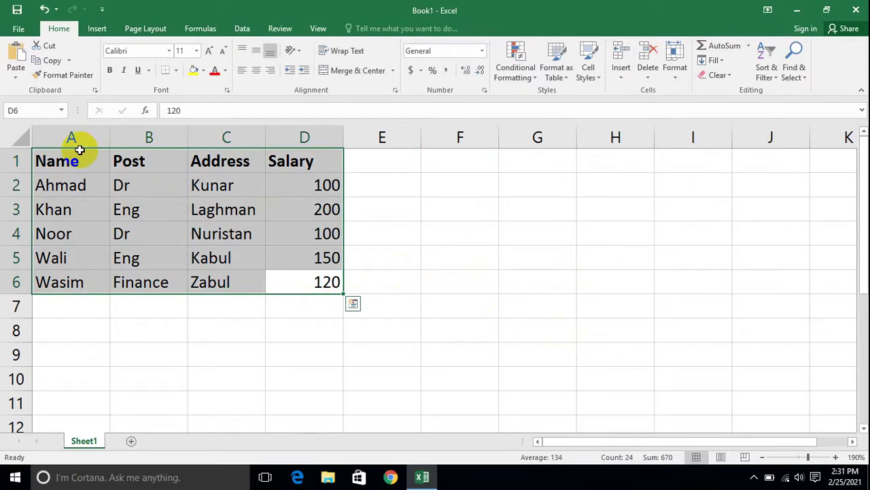
click(418, 305)
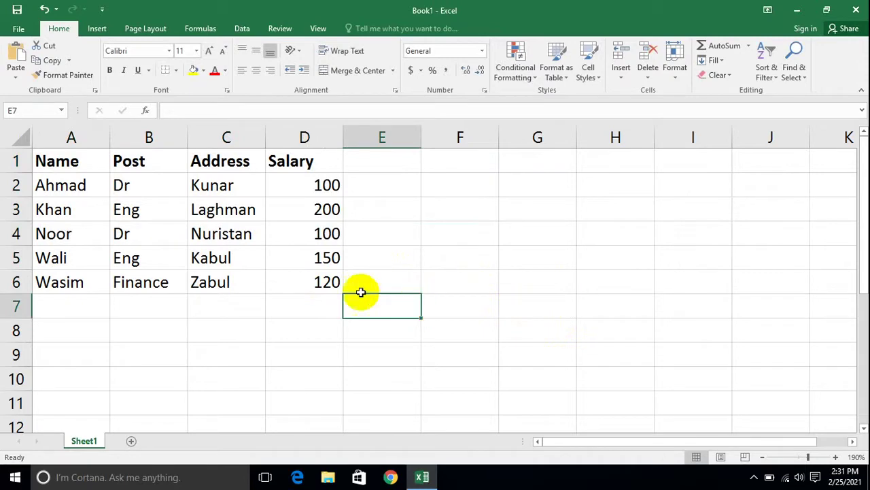
Copy the table A1:D6 as a picture with the As shown on screen appearance and Picture format
drag(320, 281, 55, 121)
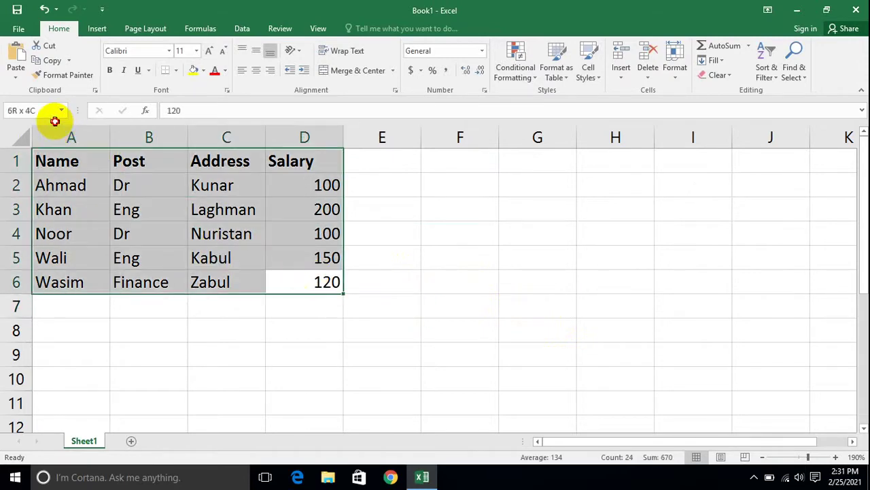
click(71, 62)
click(86, 92)
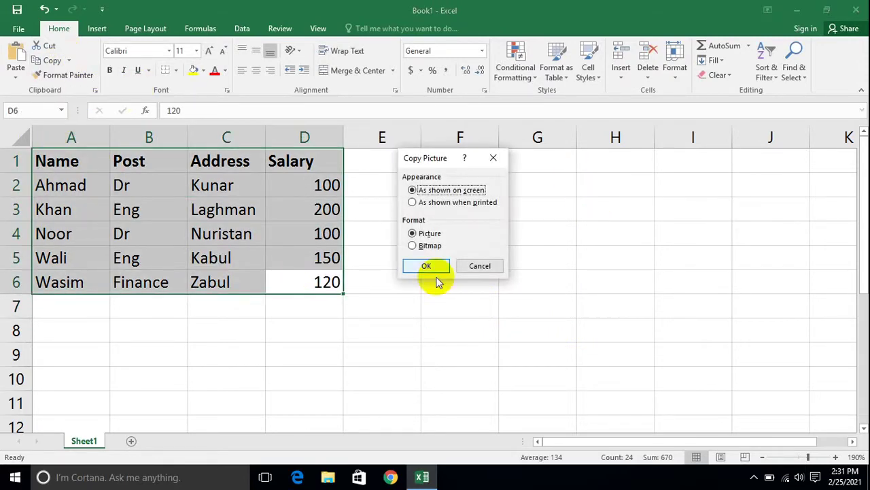
click(427, 267)
Paste the copied table picture at cell F1 and delete it from the sheet
click(484, 165)
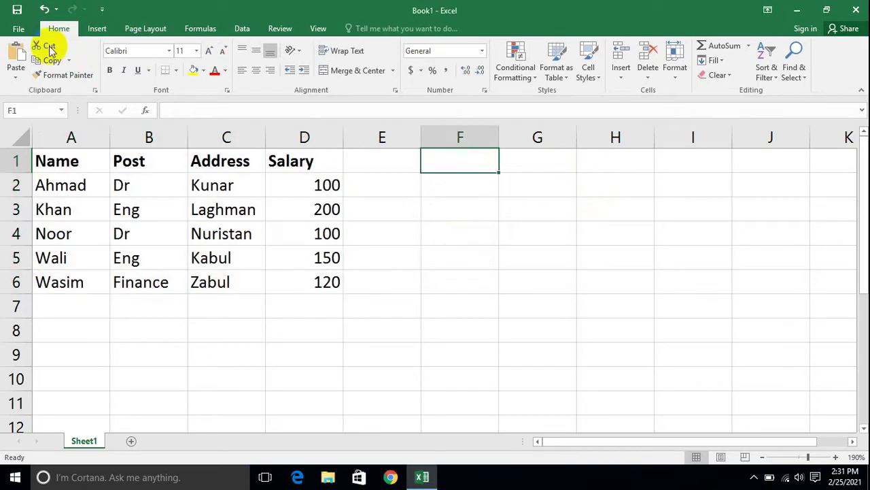
click(15, 54)
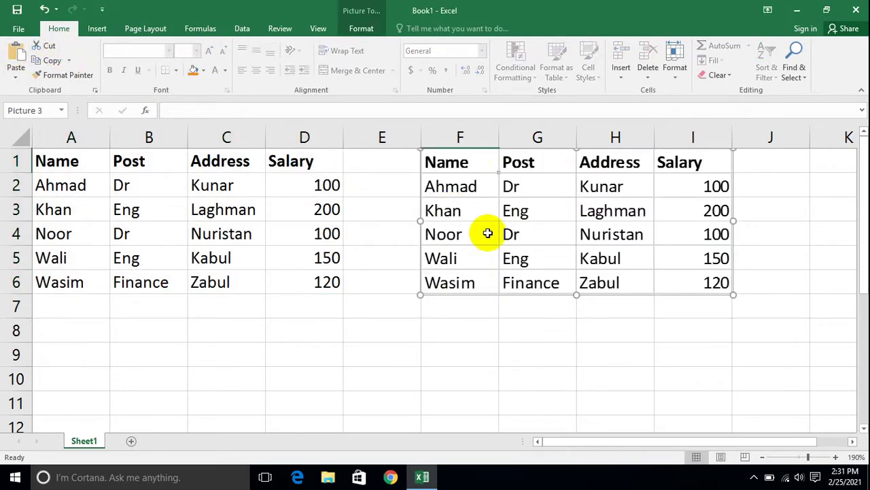
key(Delete)
Switch to Paint and paste the copied table picture, enlarged to nearly fill the canvas
key(super+r)
text(mspaint)
key(Return)
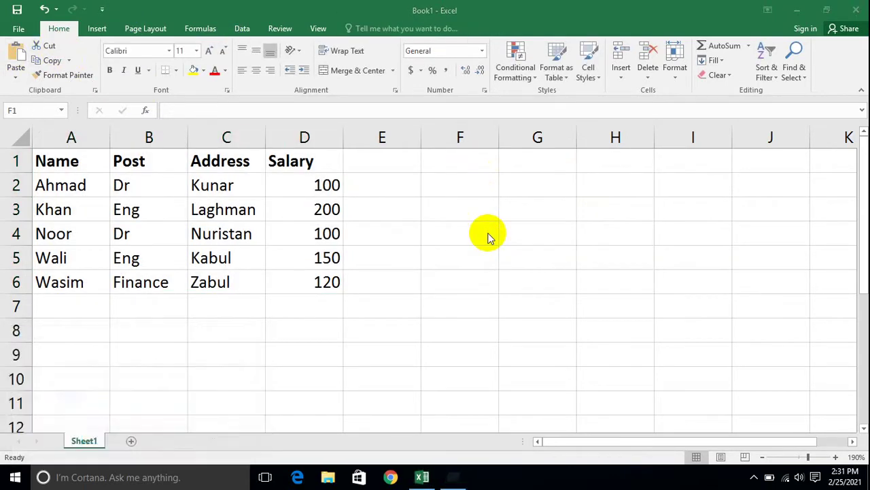
key(ctrl+v)
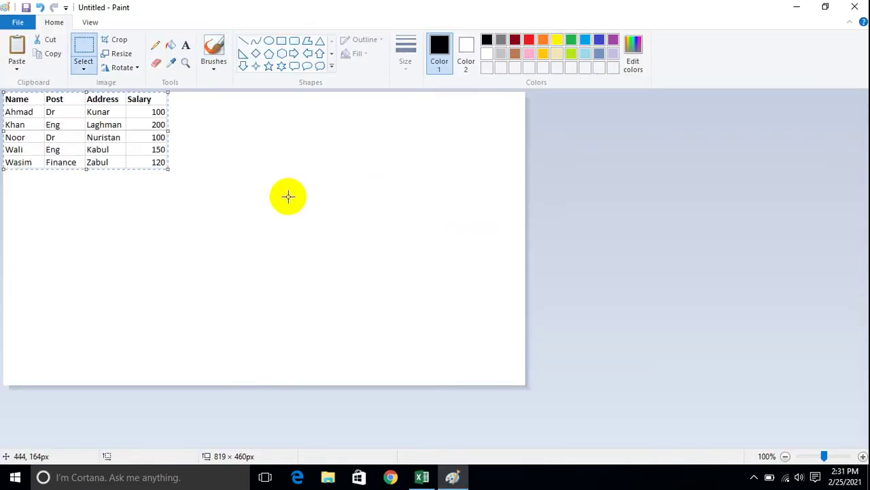
drag(170, 172, 507, 365)
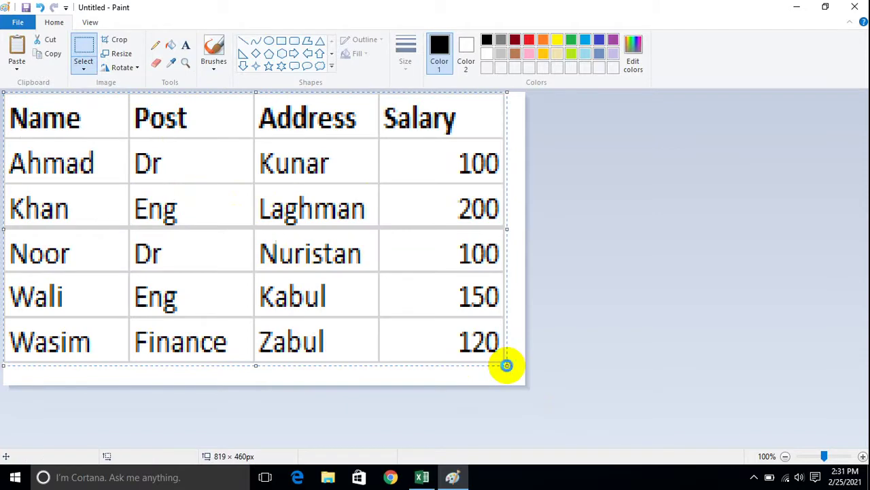
Save the enlarged table picture to the Desktop as a PNG file named Untitled
key(ctrl+s)
drag(320, 184, 320, 145)
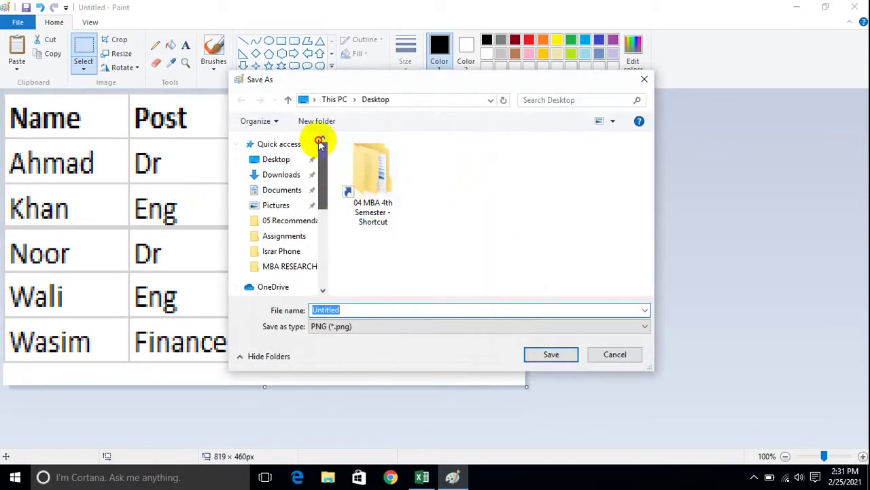
click(273, 161)
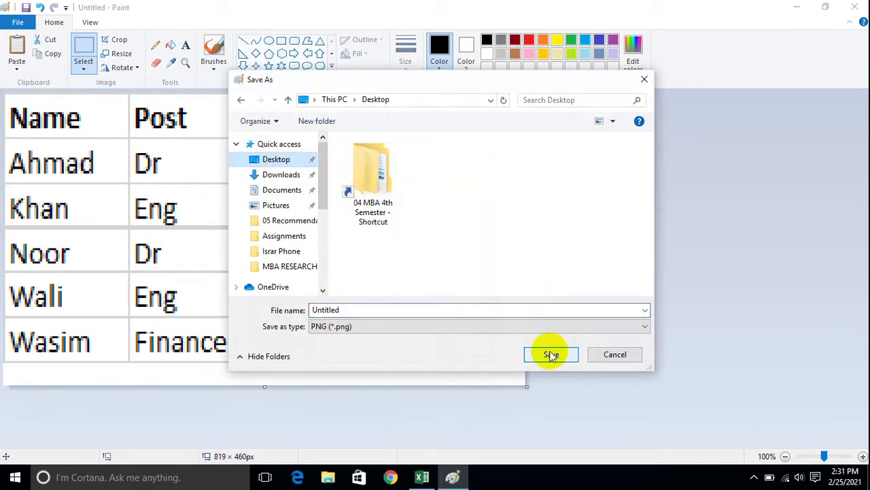
click(552, 355)
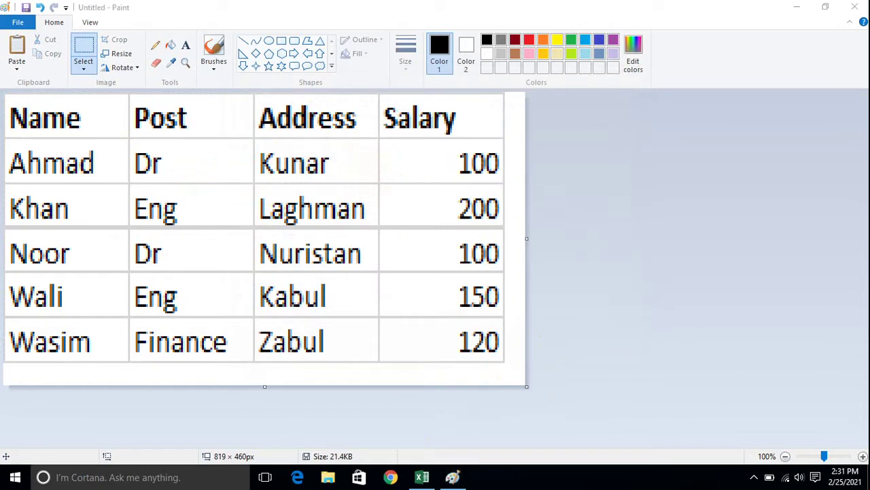
Close Paint and show the desktop
click(796, 7)
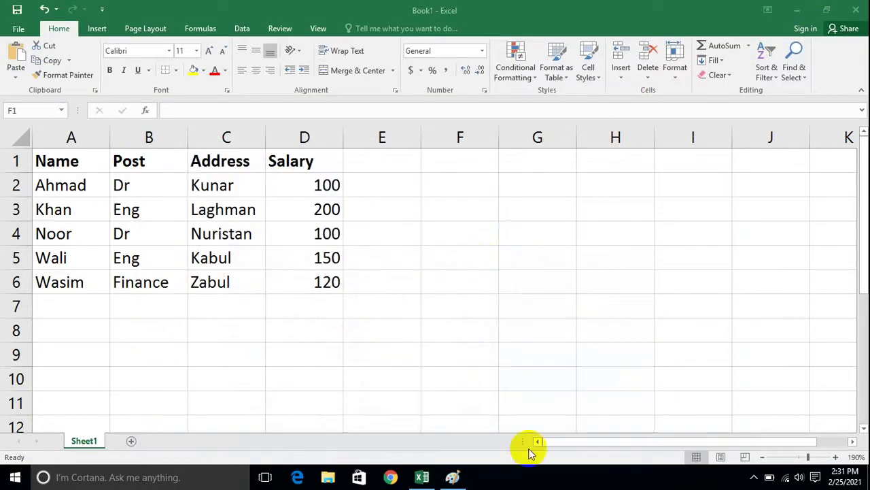
click(452, 477)
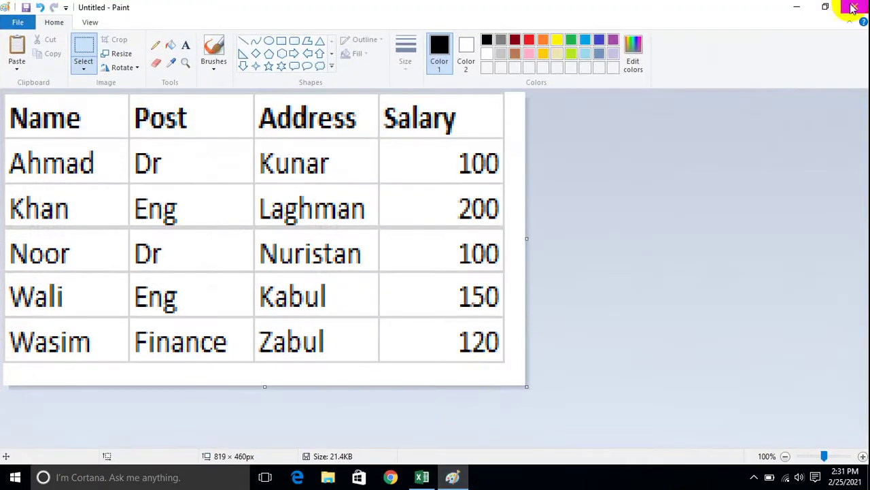
click(854, 7)
click(868, 480)
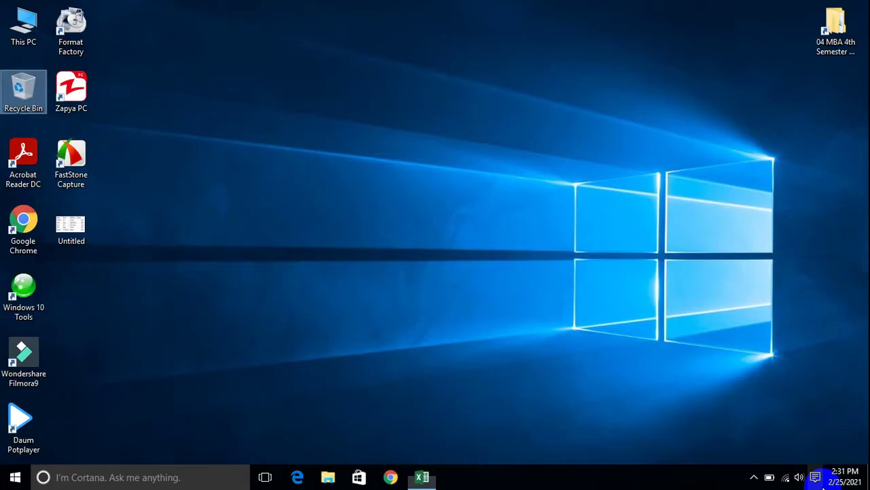
Open the saved Untitled picture from the desktop to view it, close the viewer and delete the file
double_click(71, 228)
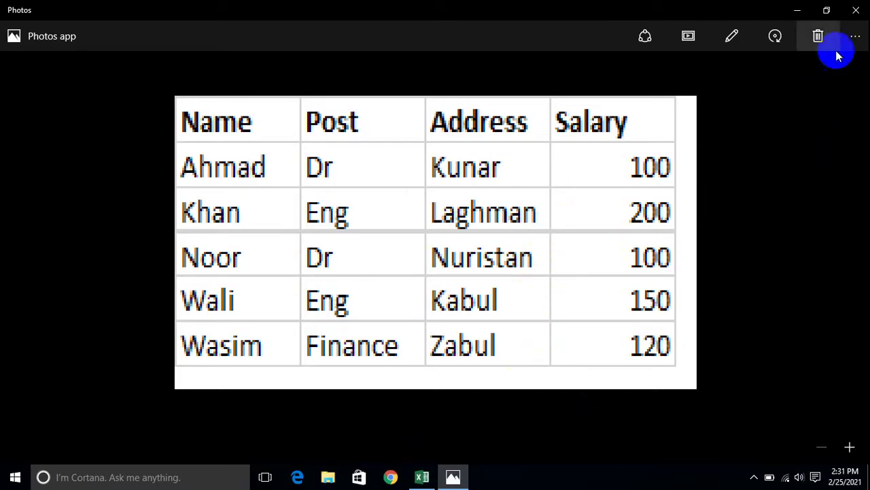
click(854, 8)
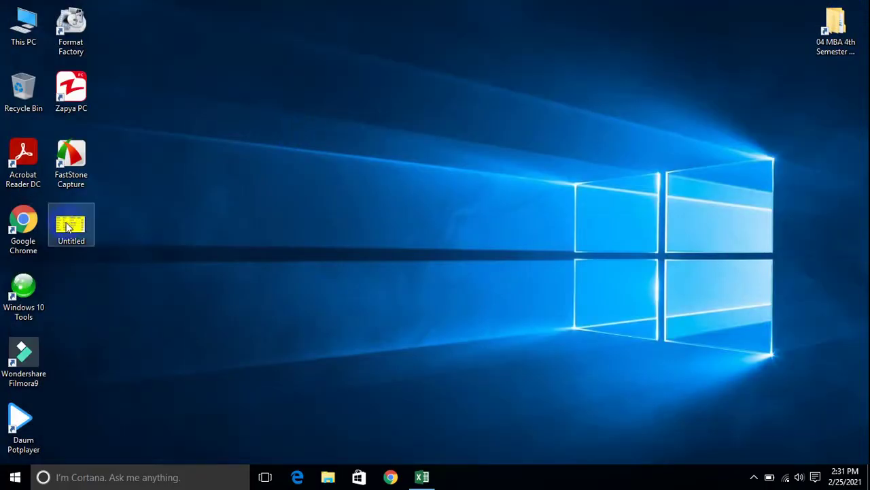
key(Delete)
key(Return)
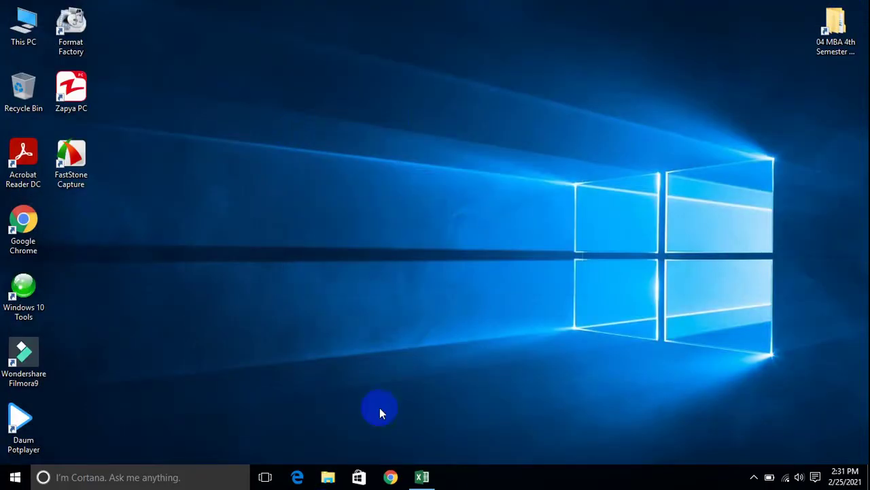
Switch back to Excel, copy the table A1:D6 as a picture and paste it at cell F1
click(420, 477)
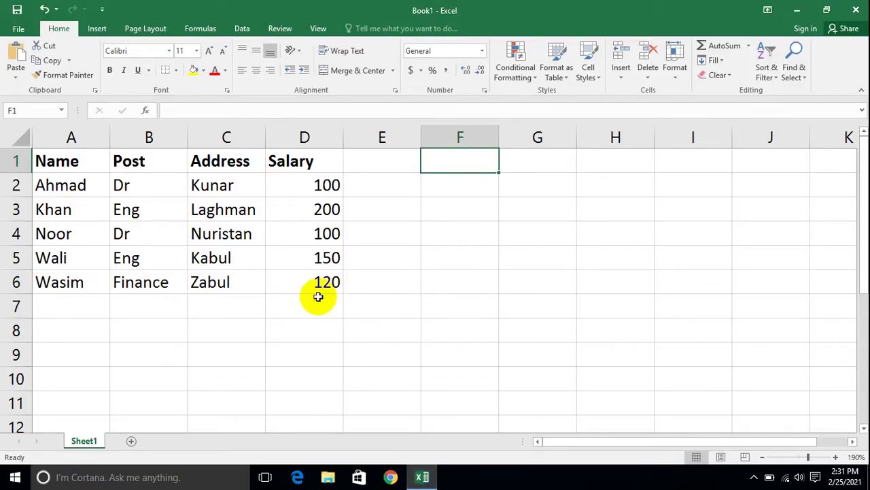
drag(316, 292, 21, 160)
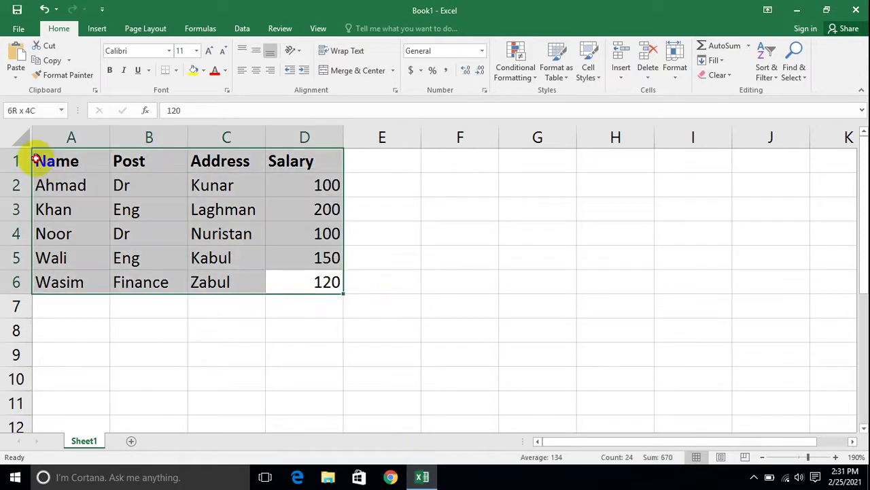
click(73, 61)
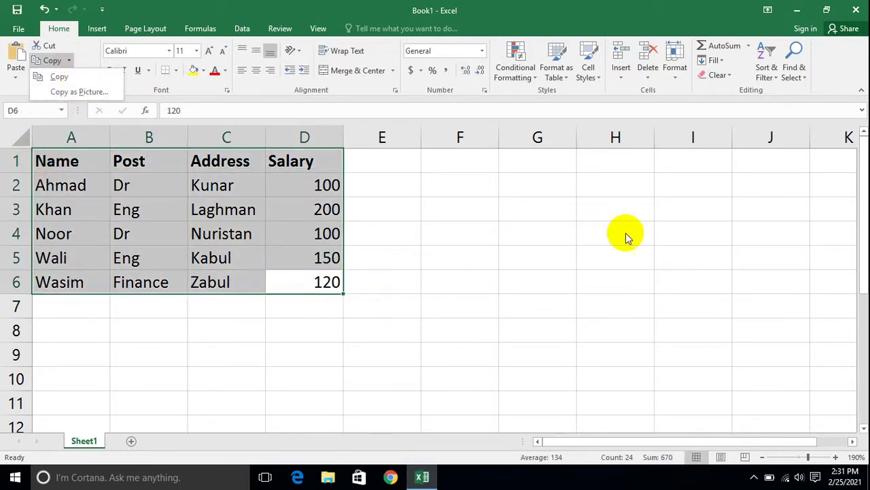
click(457, 234)
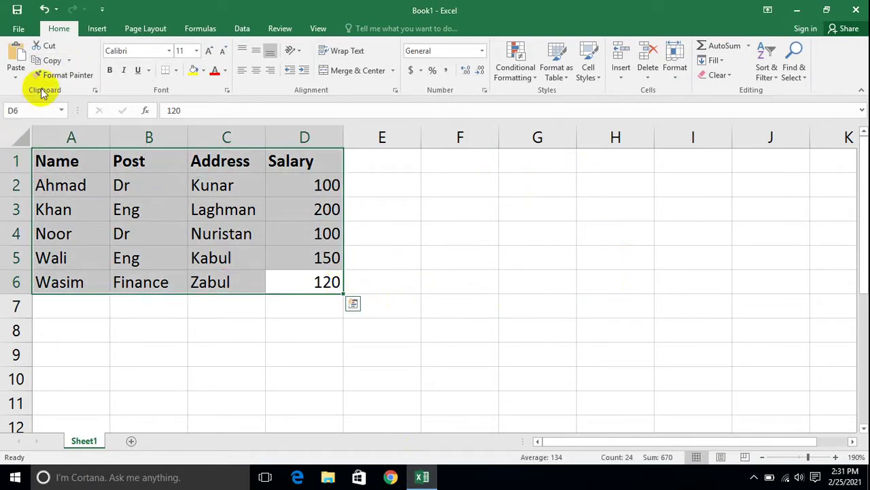
click(68, 60)
click(68, 91)
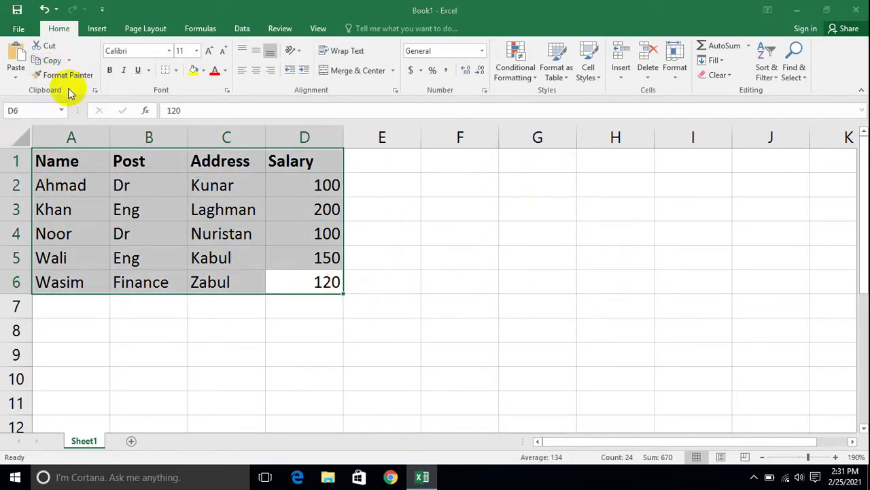
click(417, 265)
click(474, 169)
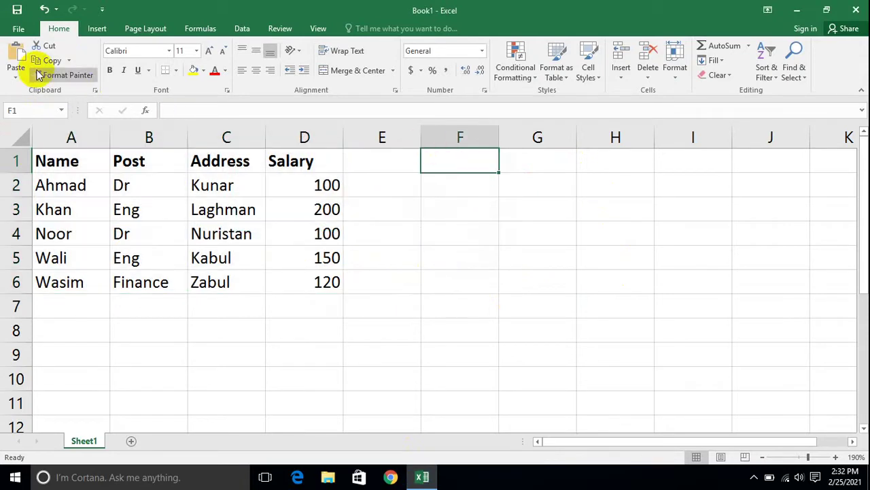
click(15, 56)
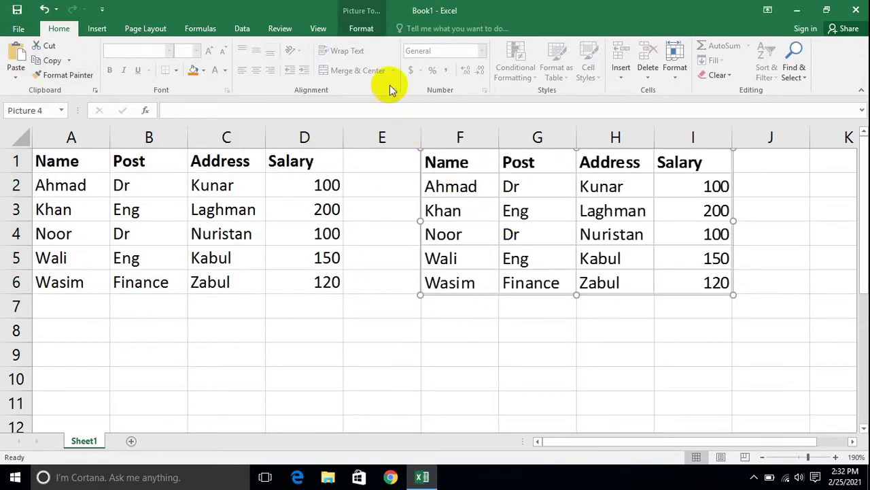
Try rounded metal frame, soft-edge and bevelled rectangle styles on the pasted table picture, and delete the picture from the sheet
click(361, 29)
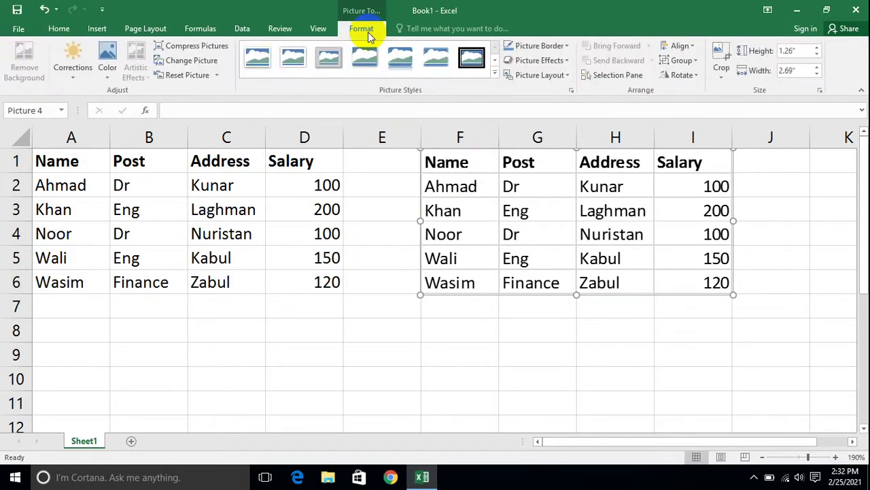
click(495, 72)
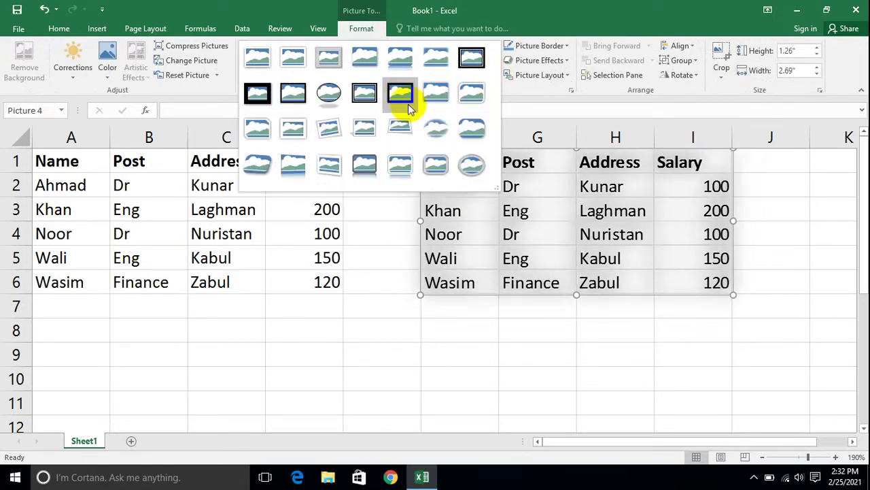
click(450, 162)
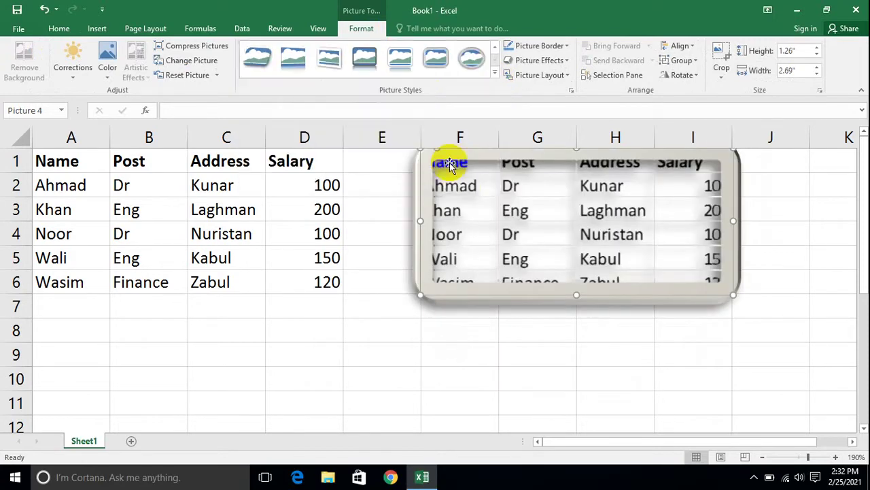
click(498, 76)
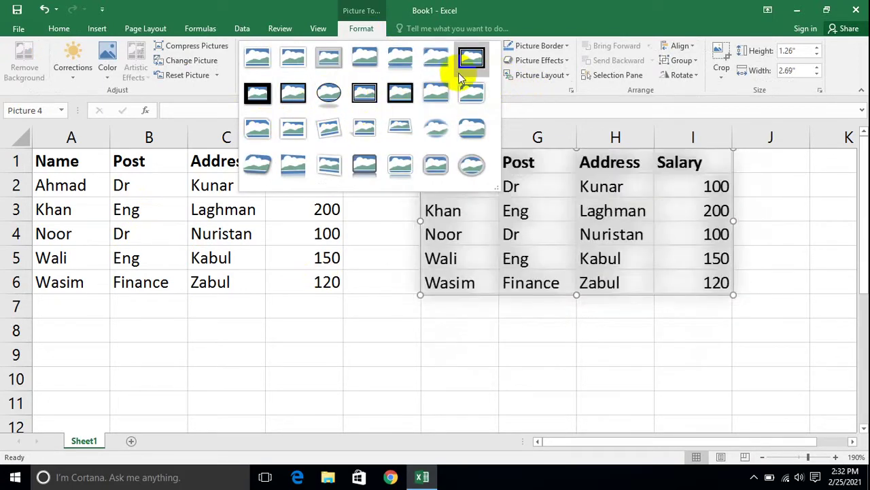
click(444, 69)
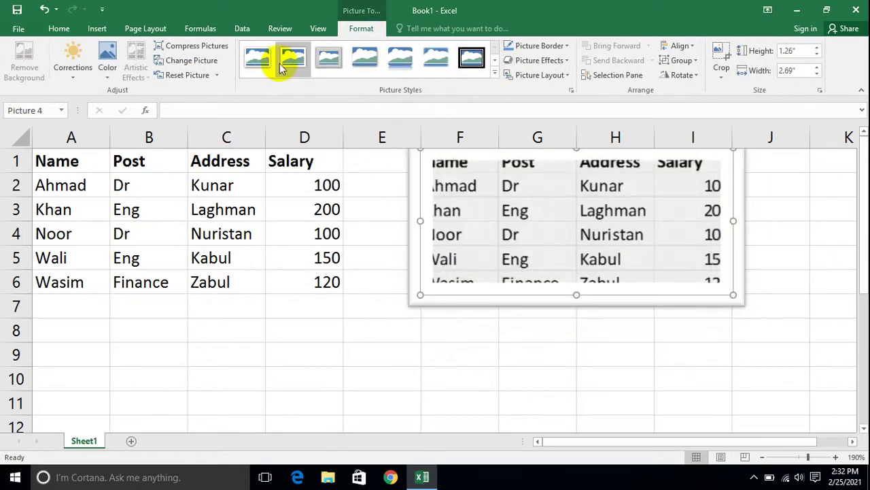
click(496, 74)
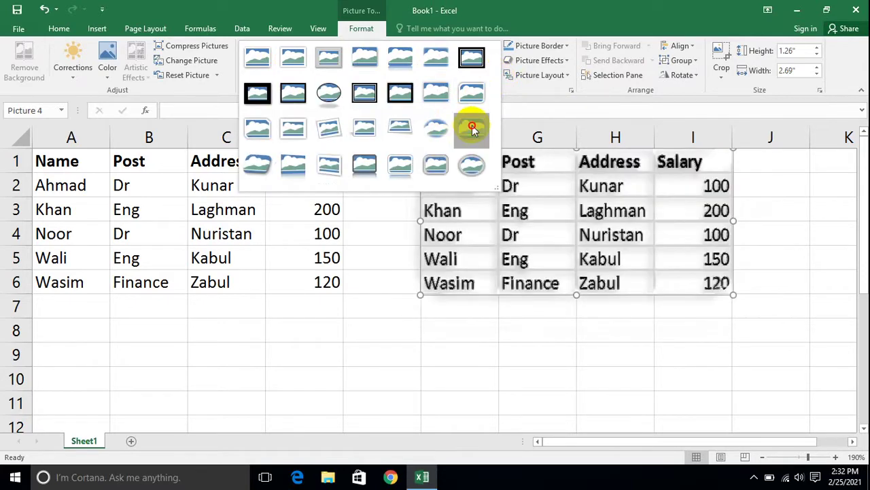
click(473, 128)
drag(524, 180, 506, 238)
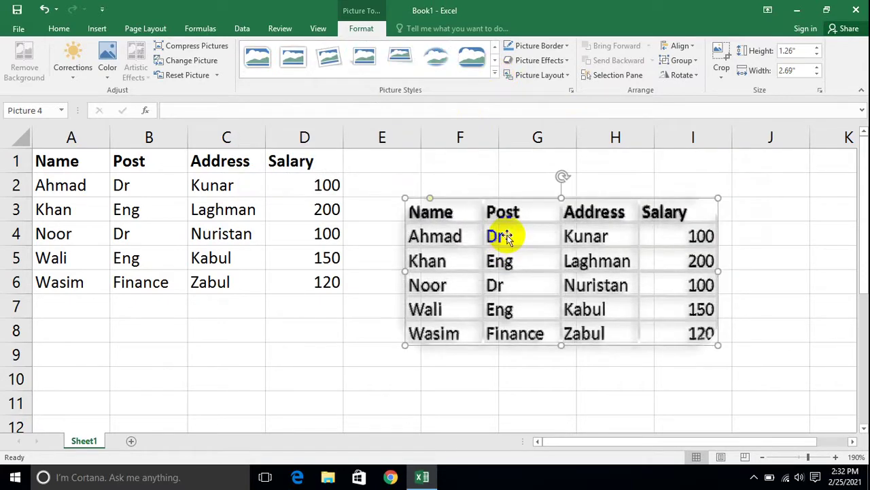
key(Delete)
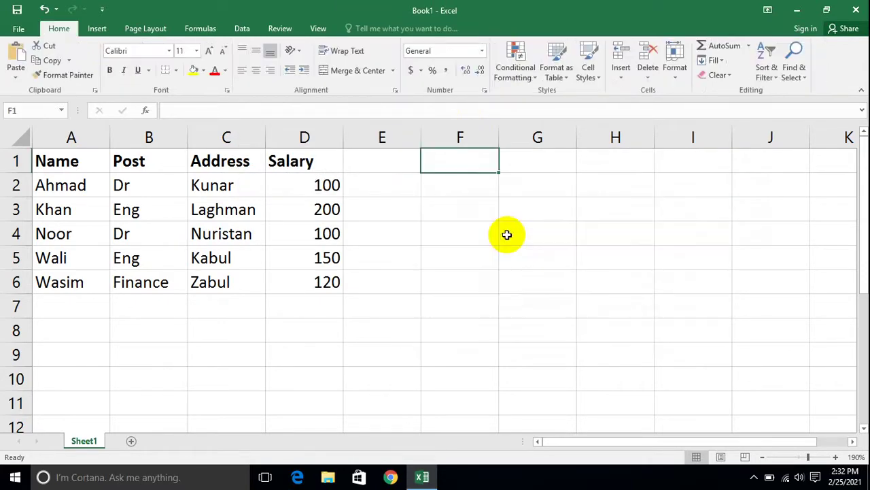
click(72, 60)
click(466, 276)
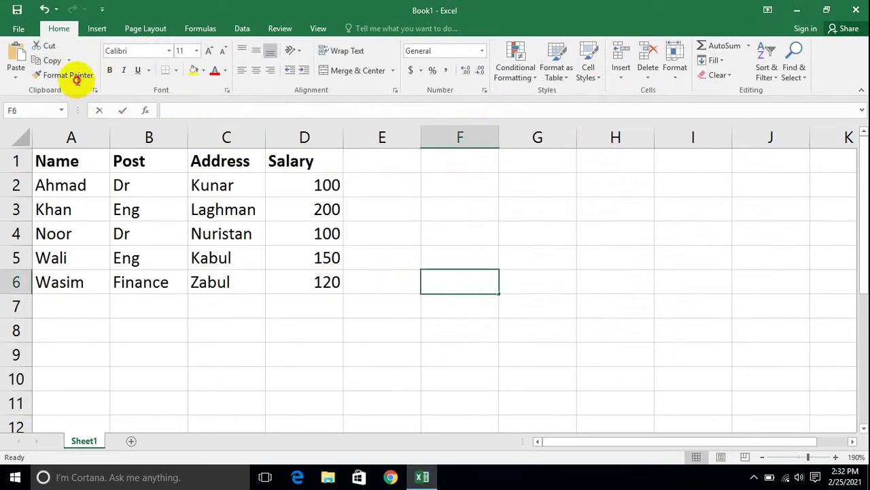
click(596, 328)
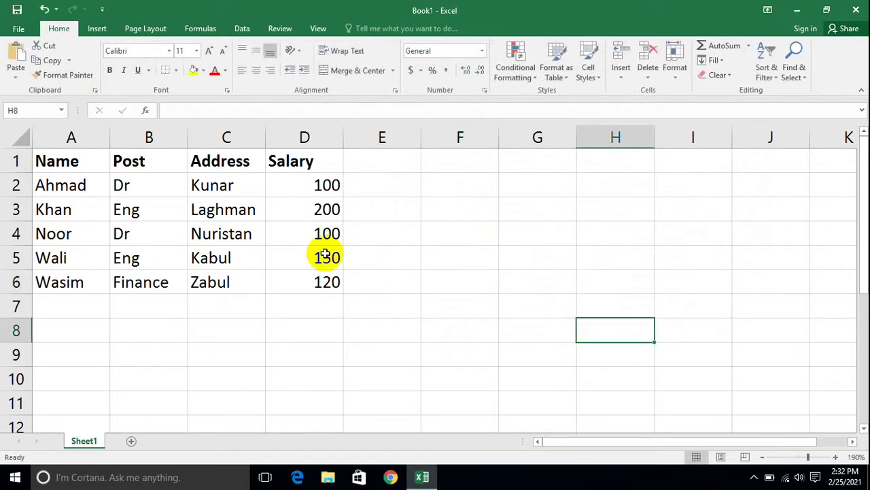
Copy the table A1:D6 with the normal Copy command and paste it at cells G1, A9 and G9
drag(313, 282, 11, 94)
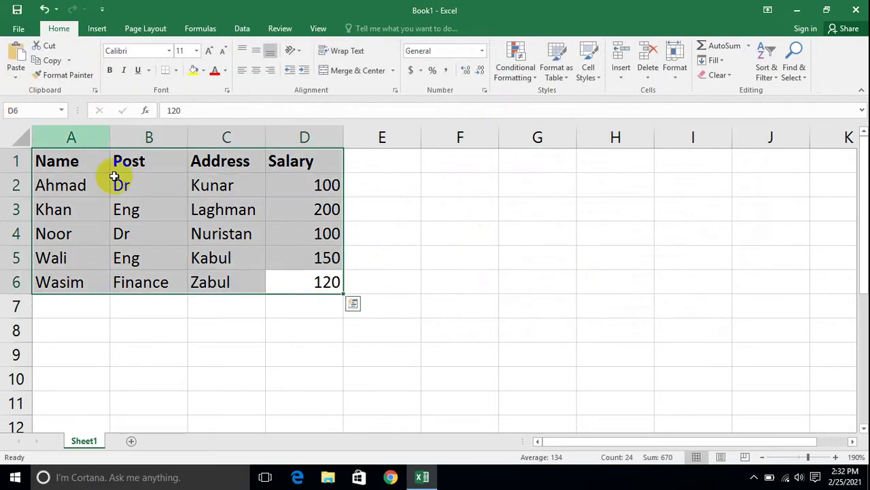
click(49, 61)
click(521, 164)
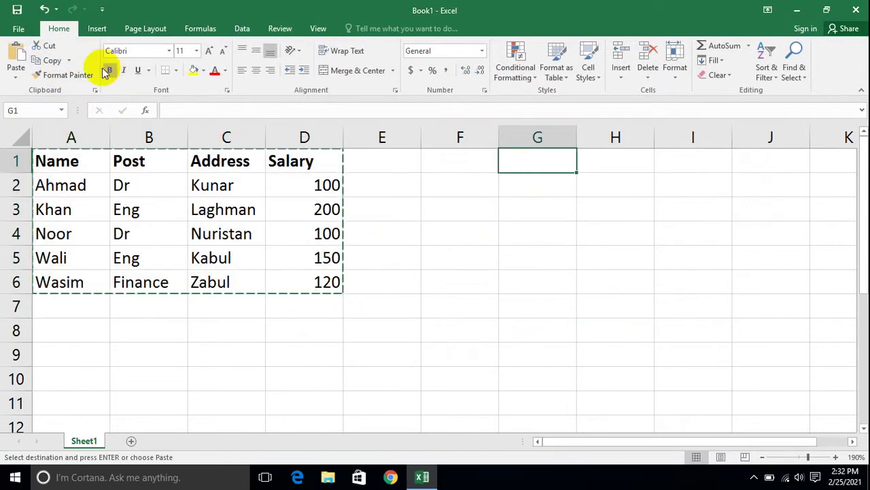
click(16, 53)
click(56, 348)
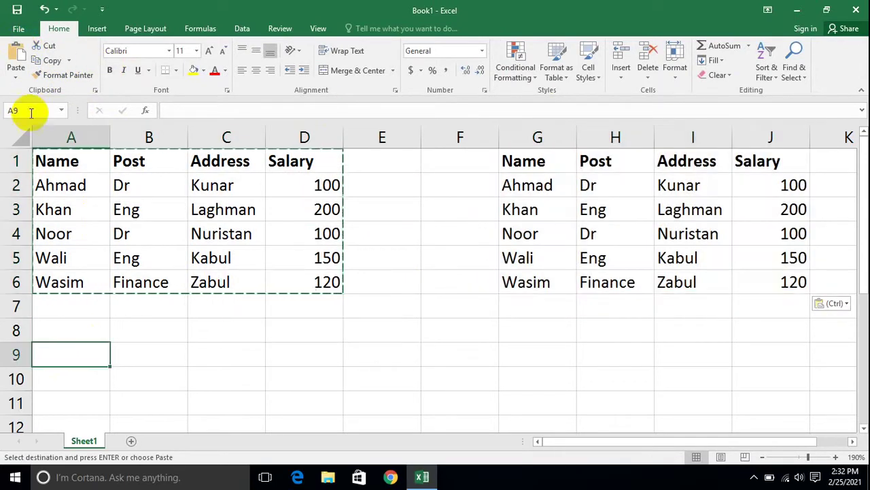
click(14, 57)
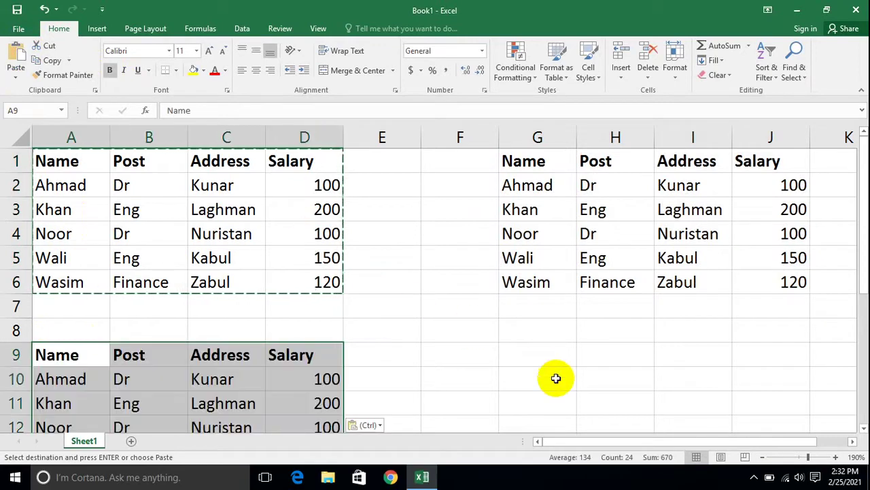
click(537, 353)
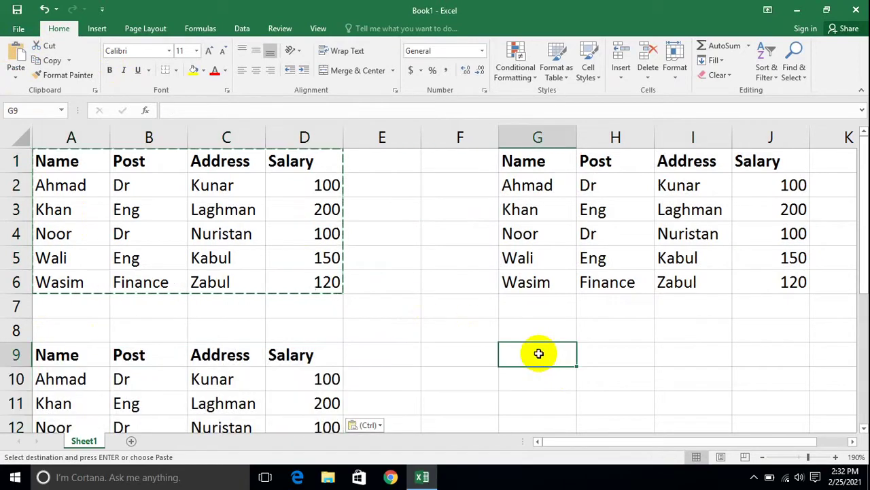
click(16, 53)
Format the header row A1:D1 of the original table with a green font colour and font size 14
drag(294, 168, 115, 147)
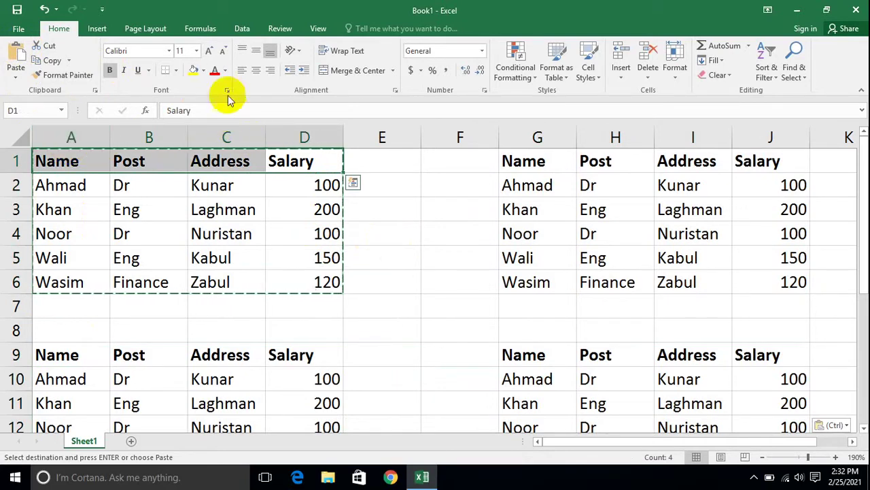
click(226, 71)
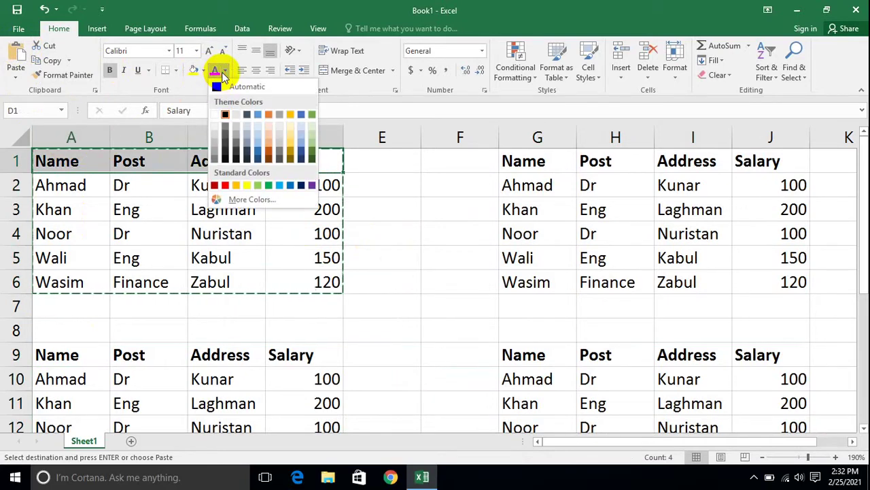
click(270, 185)
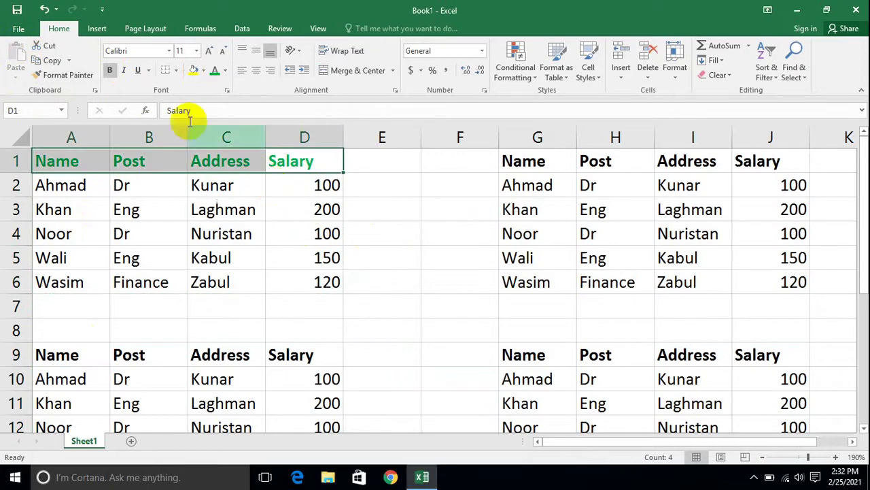
click(210, 53)
click(209, 53)
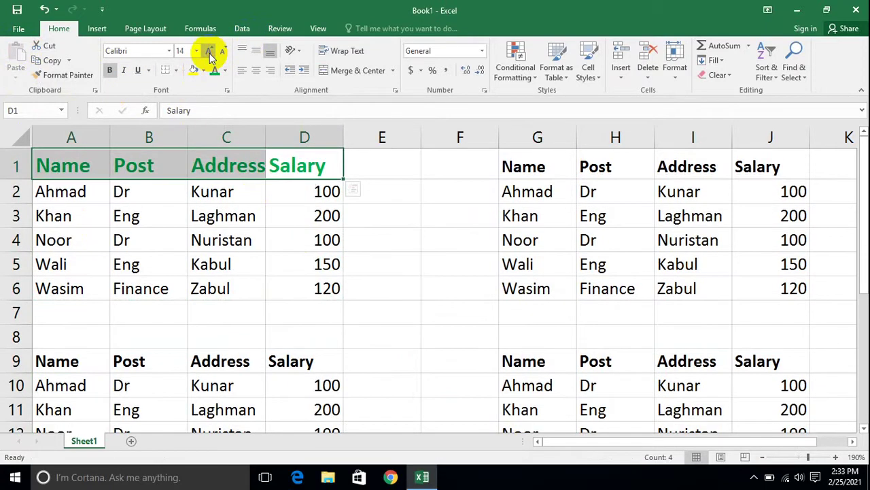
Set the font of the header row A1:D1 to Arial Black and give it a light gold fill colour
click(170, 53)
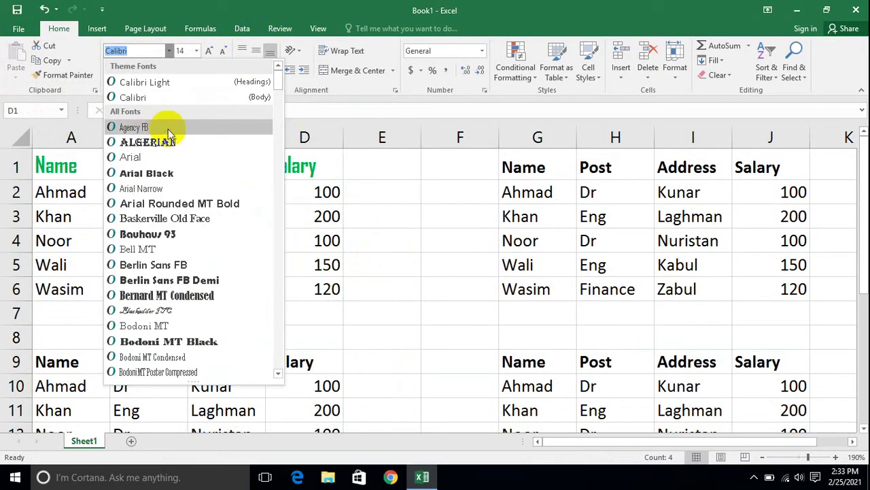
click(147, 174)
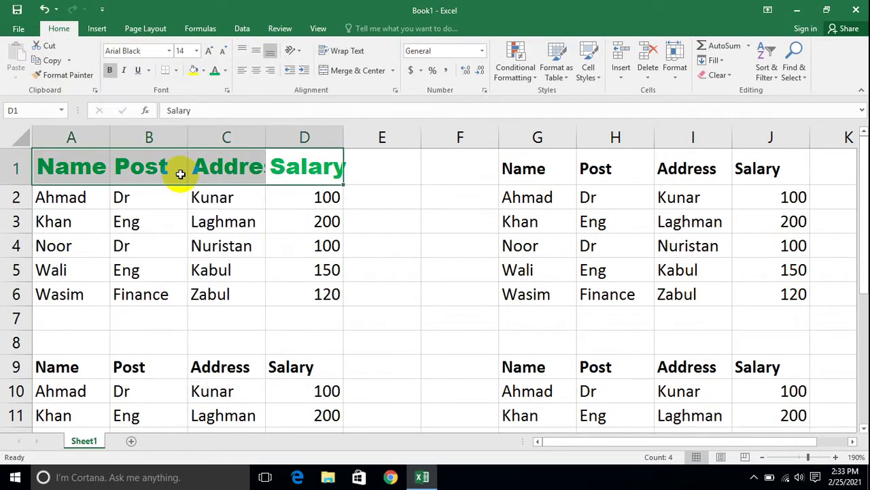
click(204, 71)
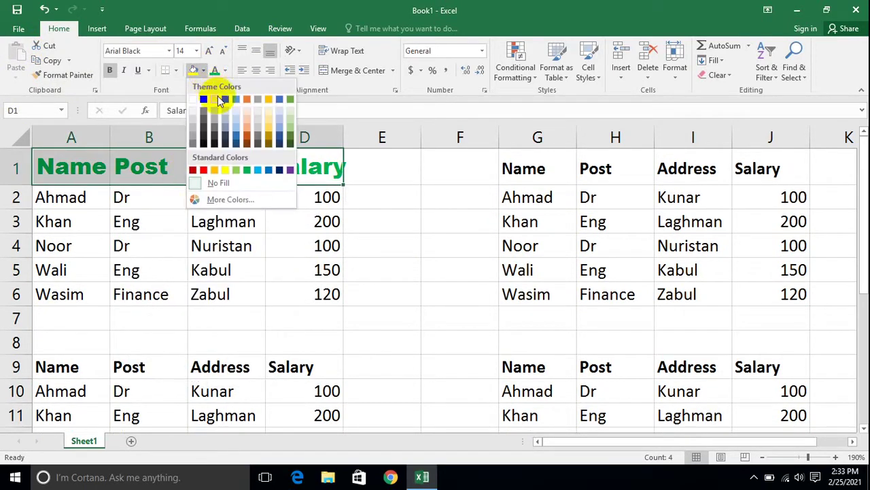
click(268, 109)
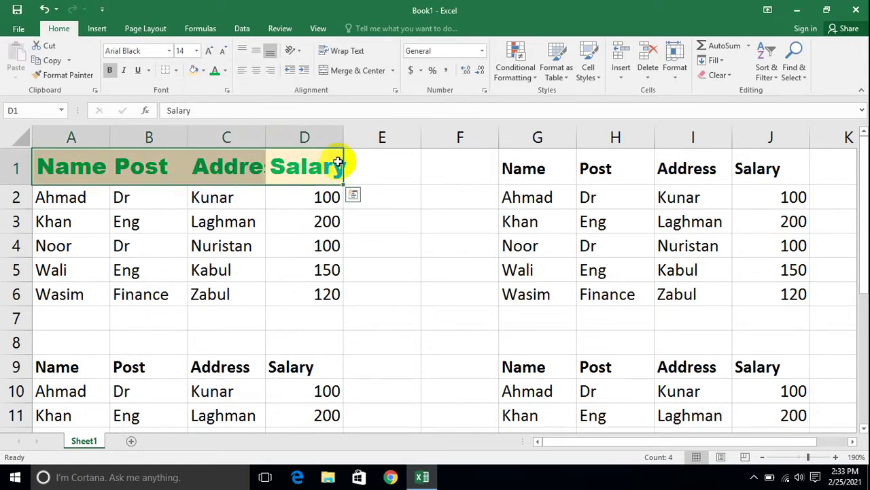
Widen columns A to D to fit the enlarged headings and change the header row's fill to light green
drag(343, 136, 369, 136)
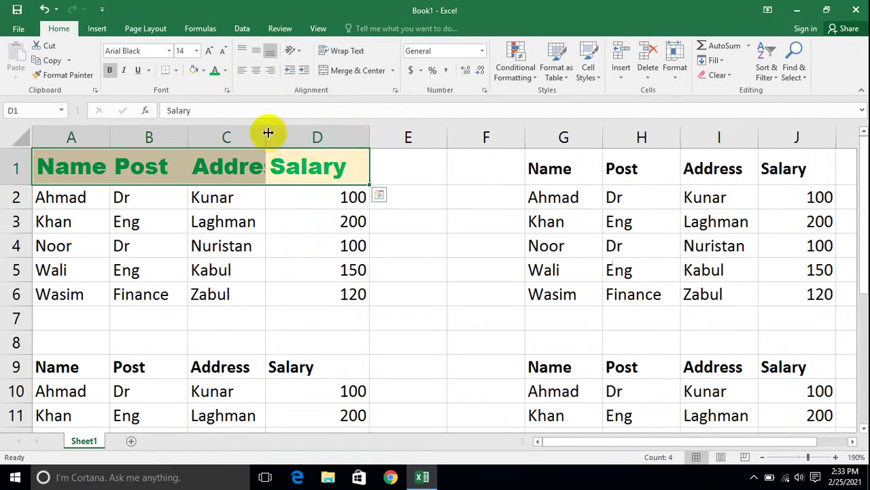
drag(266, 136, 291, 136)
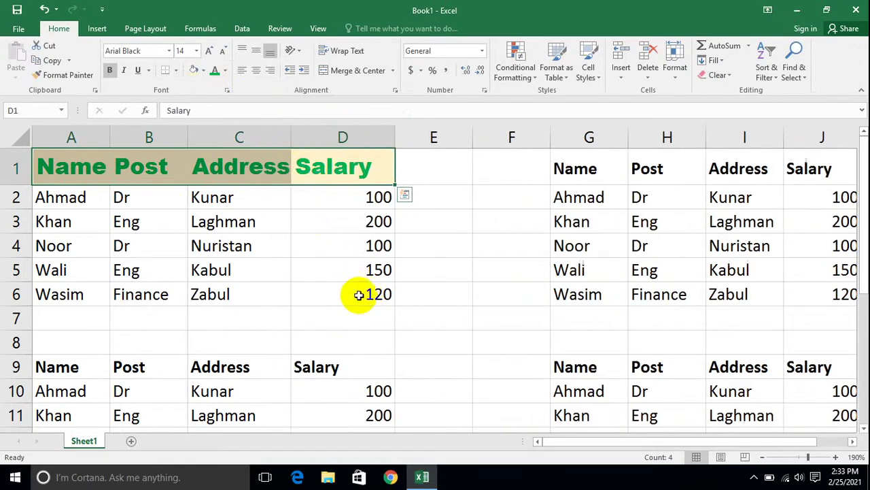
click(204, 72)
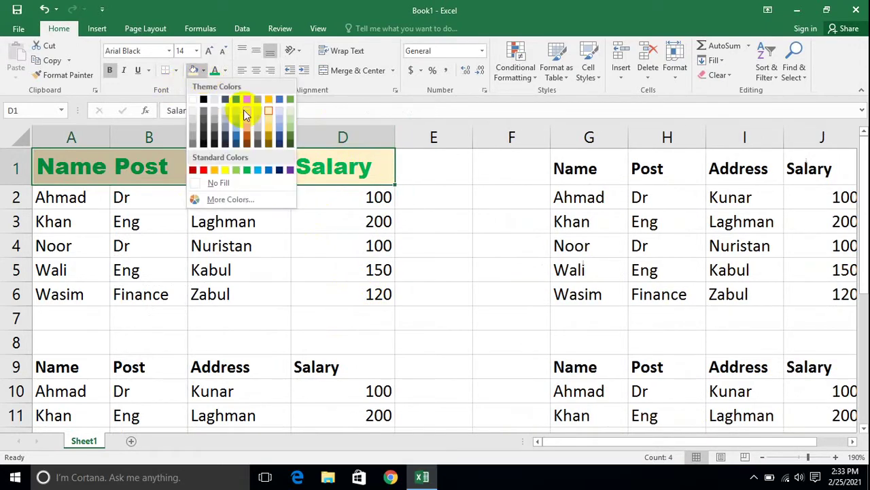
click(292, 111)
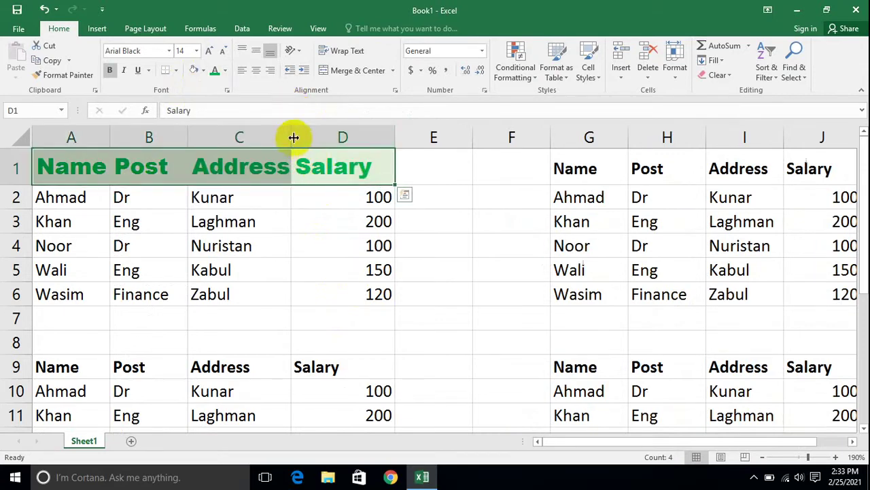
drag(293, 136, 299, 136)
mouse_move(117, 143)
mouse_down()
mouse_move(114, 132)
mouse_move(120, 136)
mouse_up()
drag(198, 134, 208, 133)
Apply All Borders to the header cells A1:D1
drag(369, 165, 27, 166)
click(176, 70)
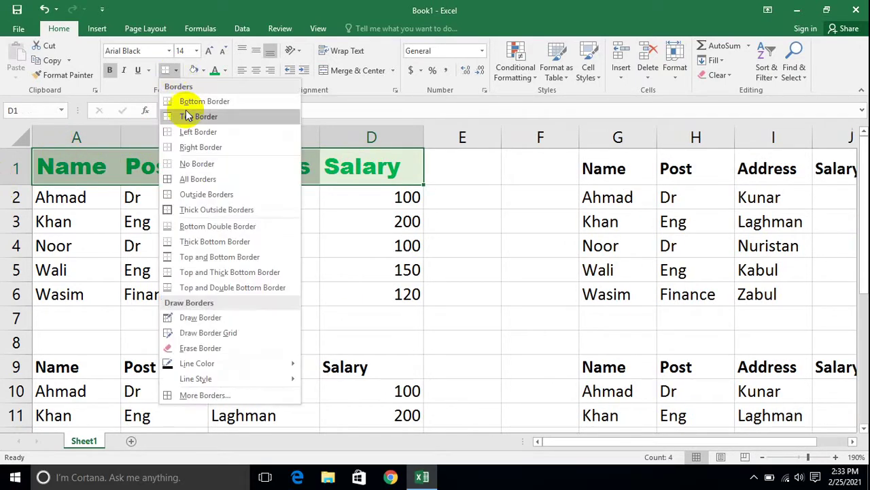
click(181, 181)
click(361, 275)
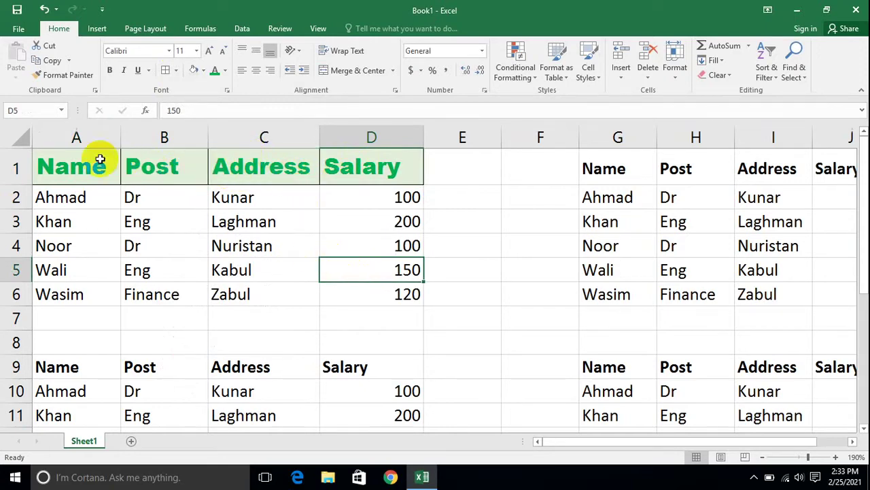
Copy the header formatting of A1:D1 onto the header row G1:J1 once with Format Painter
drag(92, 159, 384, 180)
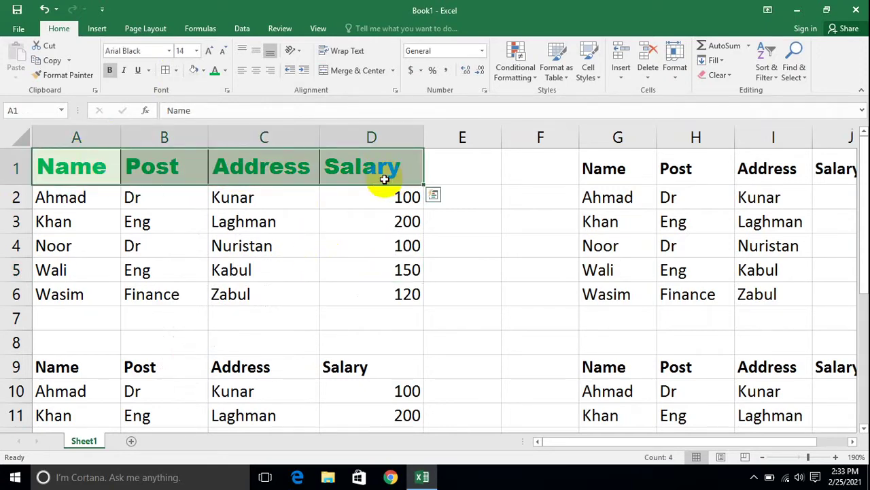
click(761, 456)
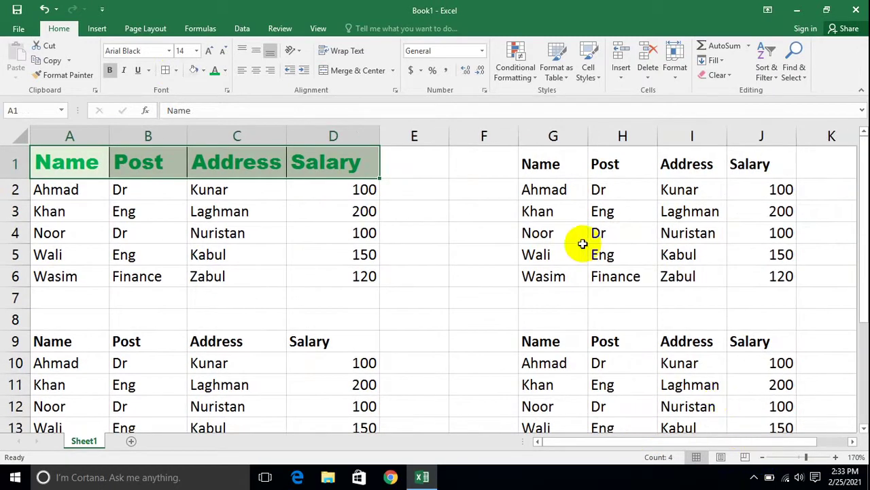
click(522, 231)
drag(552, 164, 751, 171)
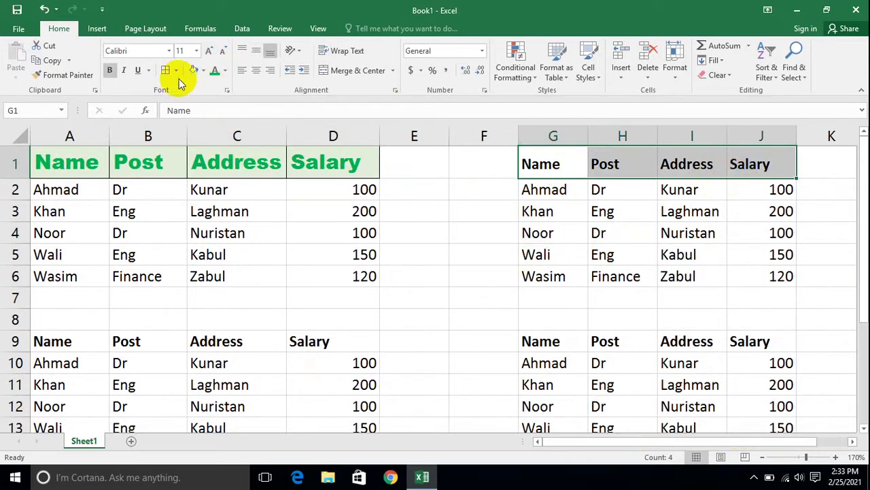
click(439, 293)
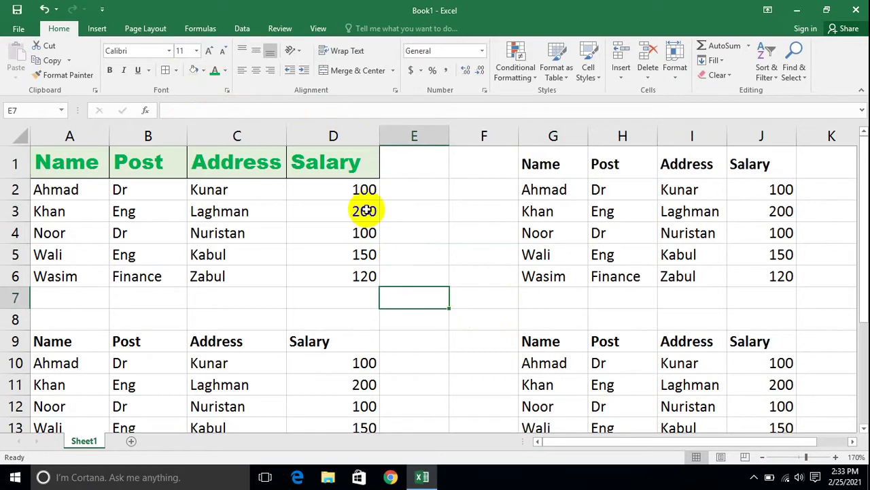
drag(326, 168, 68, 161)
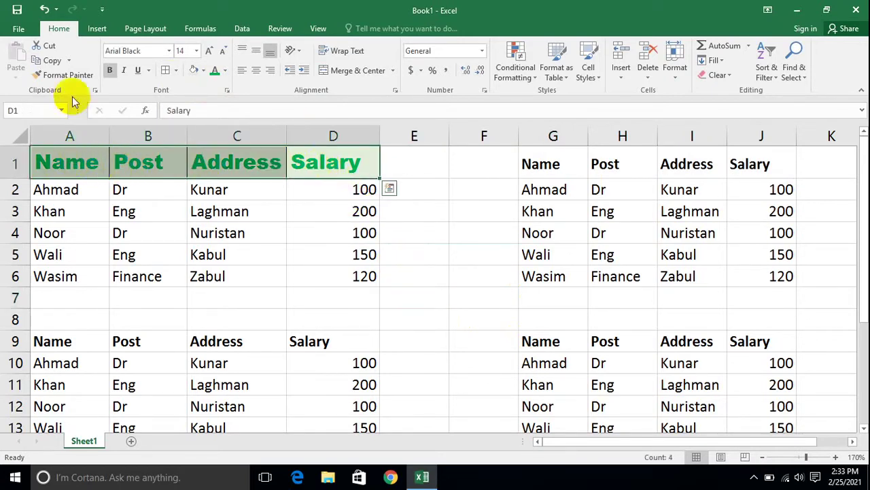
click(69, 72)
drag(542, 165, 748, 166)
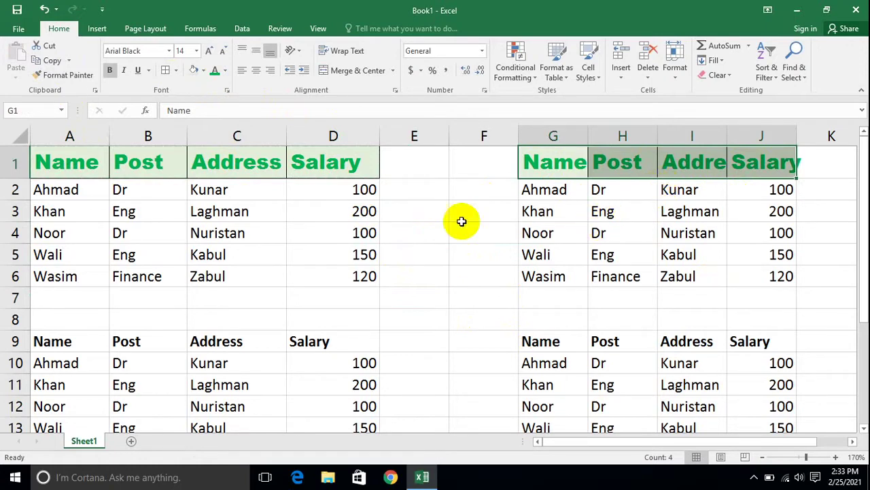
Compare the headers in A1:D1, G1:J1 and row 9, and undo the formatting painted onto G1:J1
drag(88, 164, 342, 177)
drag(555, 169, 763, 167)
drag(541, 340, 697, 333)
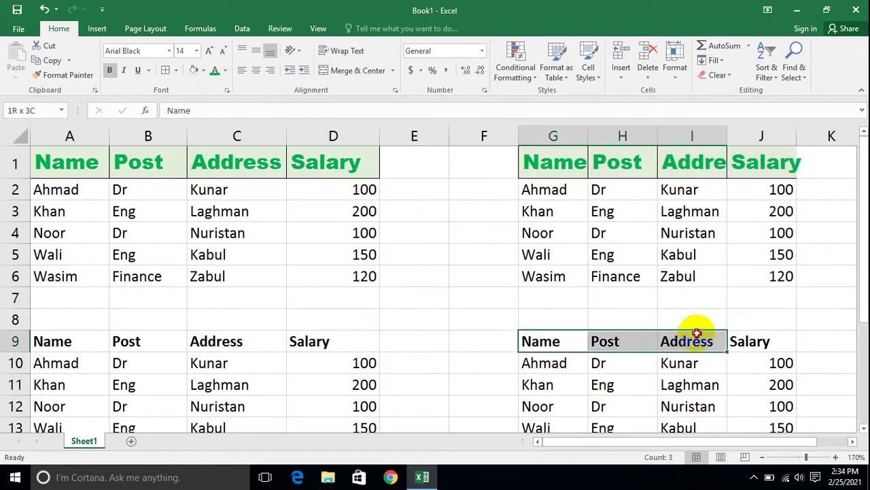
click(435, 266)
key(ctrl+z)
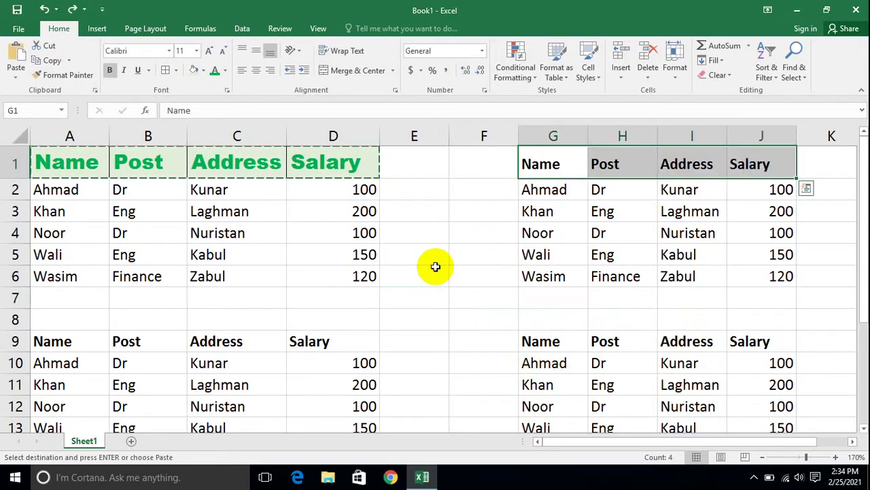
Lock Format Painter on the header format of A1:D1 and apply it in turn to G1:J1, G9:J10 and A9:D9
click(428, 193)
click(335, 161)
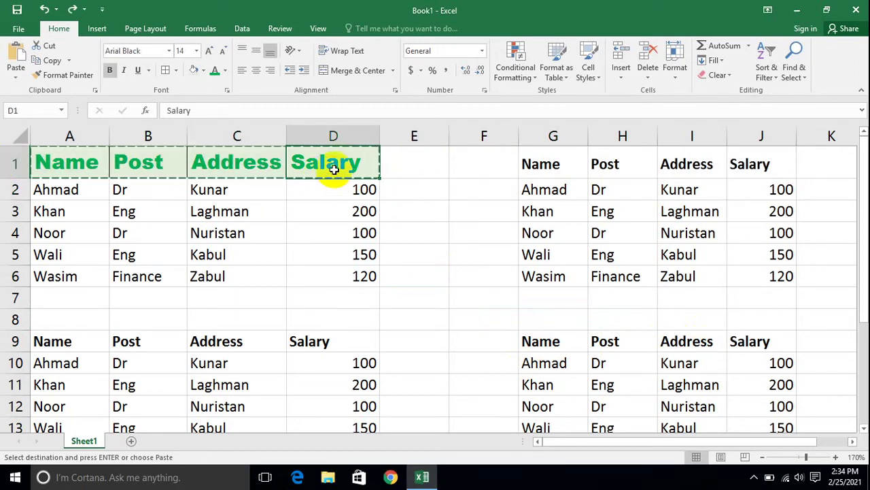
click(68, 76)
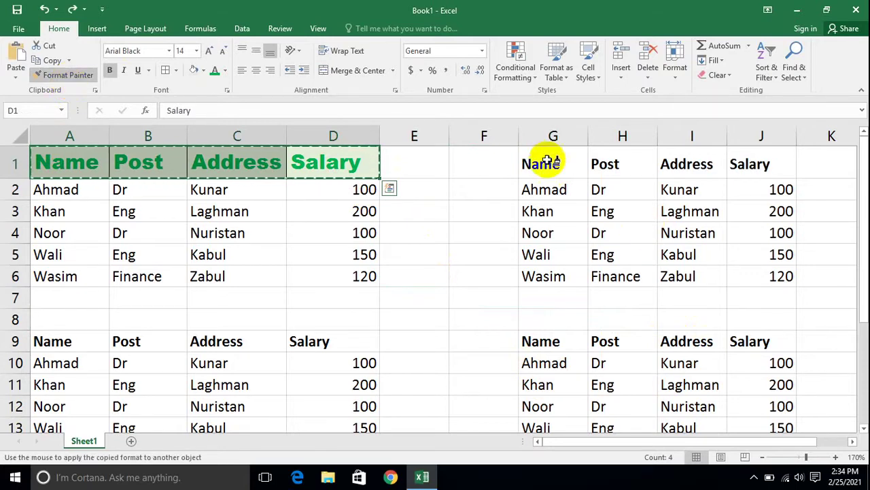
mouse_move(550, 163)
mouse_down()
mouse_move(693, 167)
mouse_move(756, 156)
mouse_up()
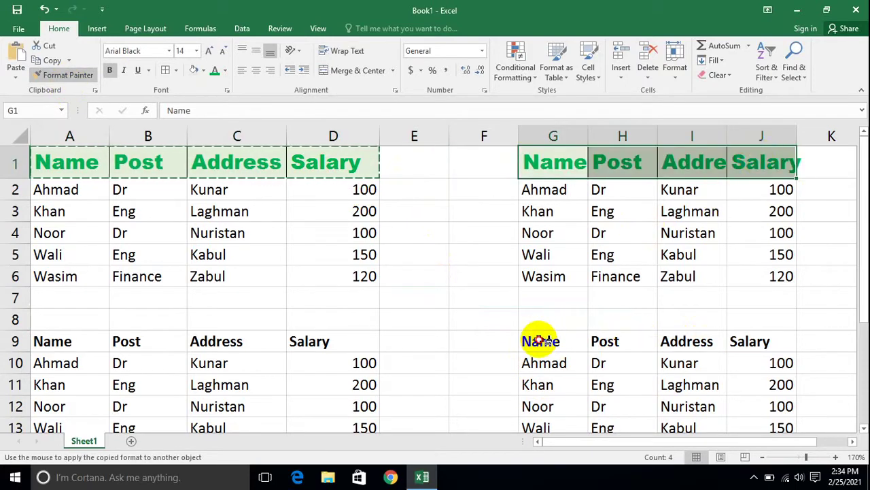
mouse_move(538, 337)
mouse_down()
mouse_move(804, 349)
mouse_move(768, 352)
mouse_up()
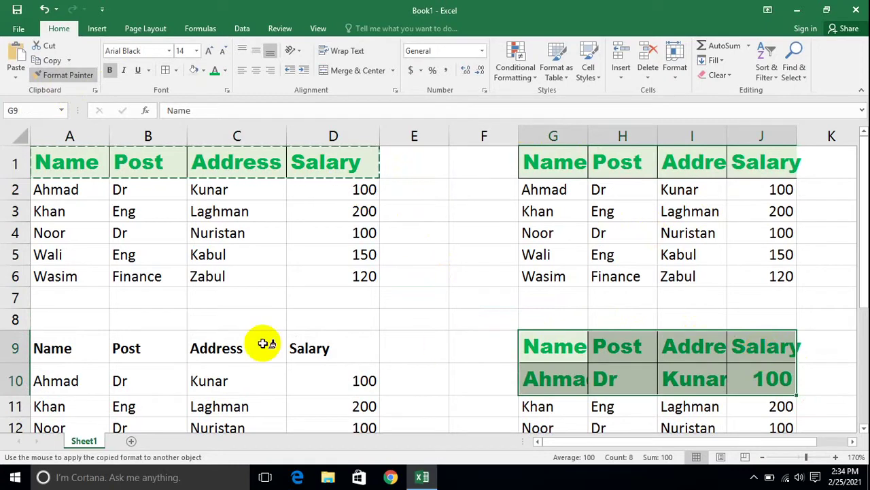
drag(70, 342, 367, 342)
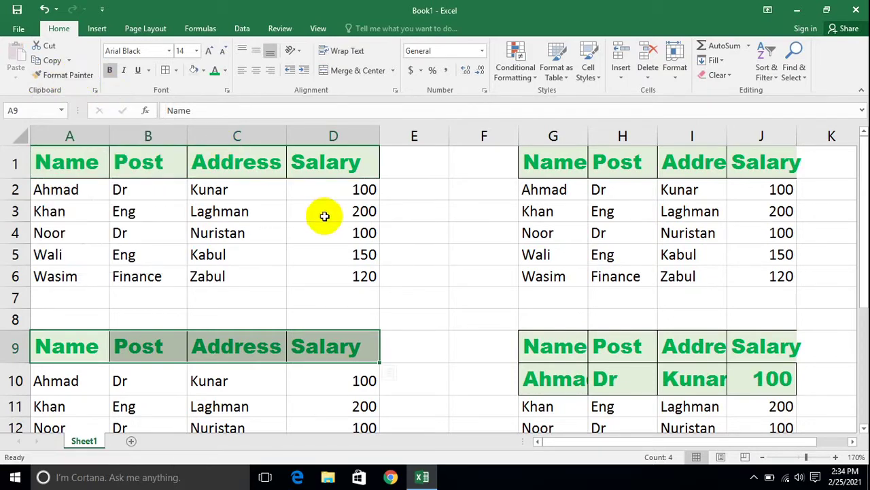
Undo the painted formats, the header formatting, the column widths and the pasted table copies until only the plain table A1:D6 remains
key(ctrl+z)
key(ctrl+z)
key(ctrl+z)
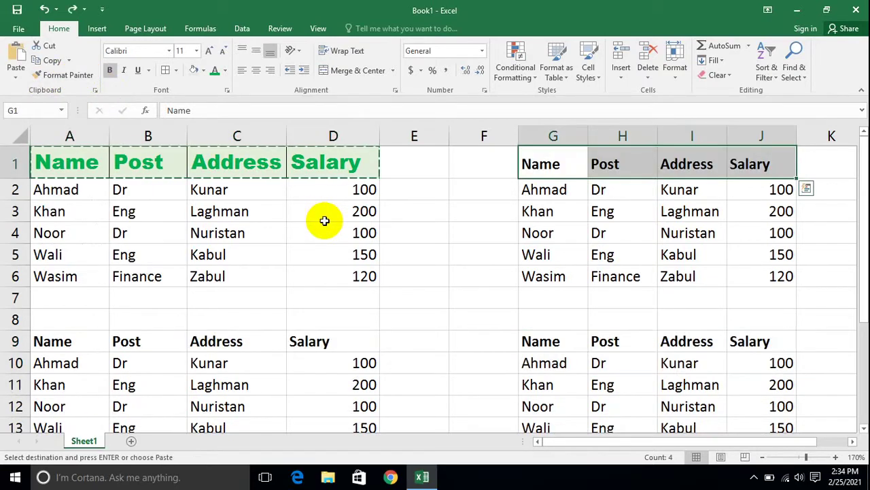
key(ctrl+z)
scroll(325, 220, up, 1)
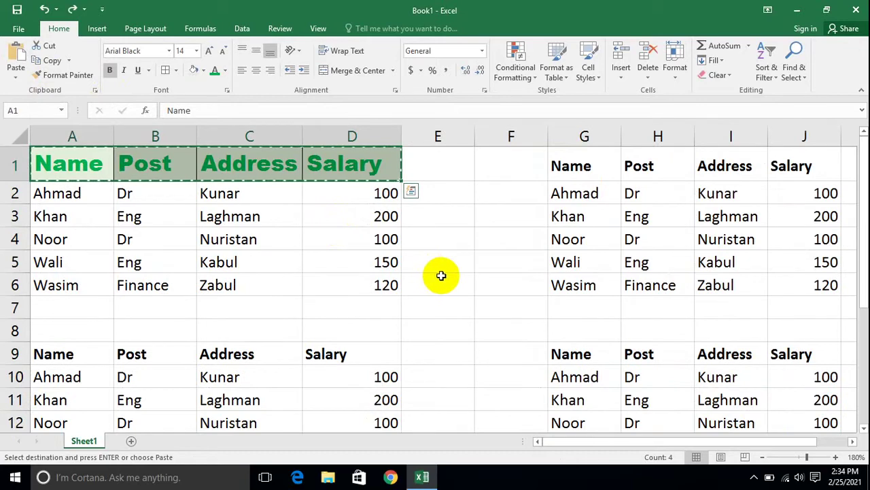
scroll(441, 275, up, 1)
key(ctrl+z)
key(ctrl+z)
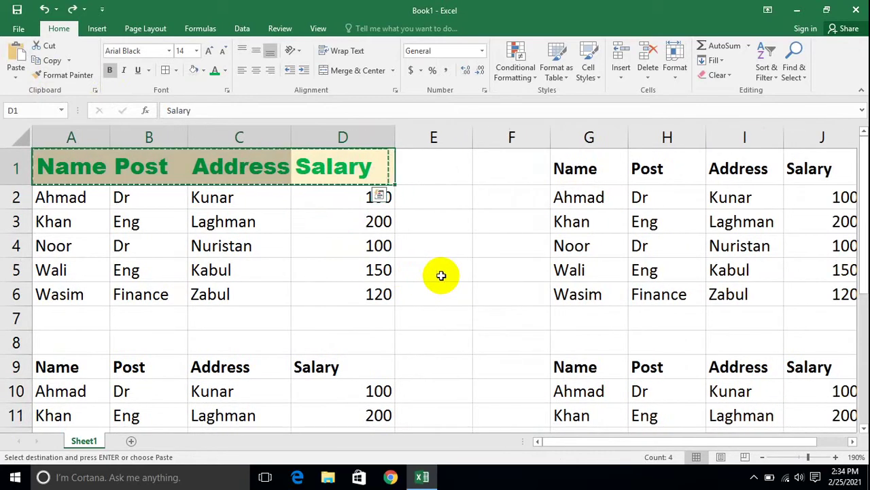
key(ctrl+z)
key(ctrl+z)
key(ctrl+z)
key(ctrl+z)
key(ctrl+z)
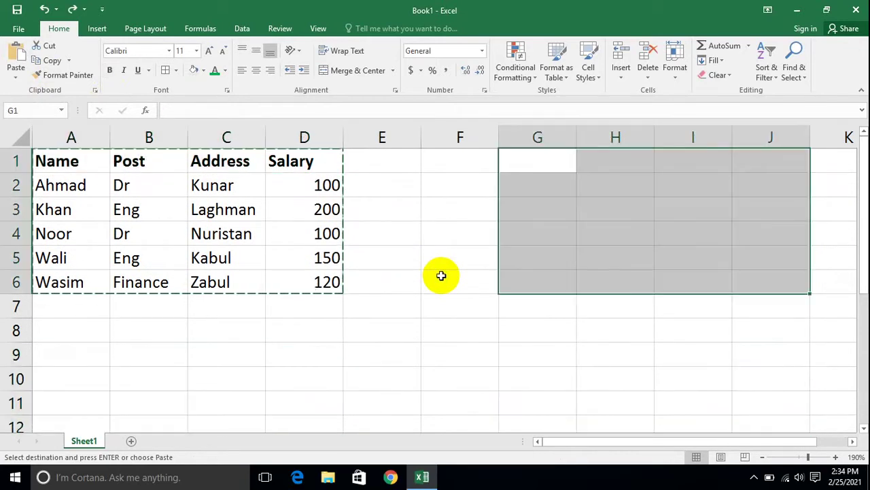
Select the table A1:D6 and preview the available paste options without applying any of them
click(397, 289)
drag(319, 284, 41, 153)
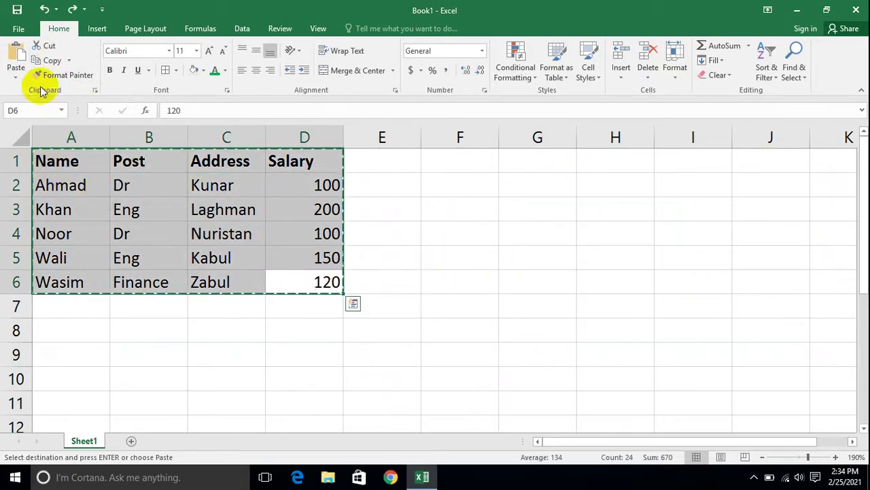
click(16, 77)
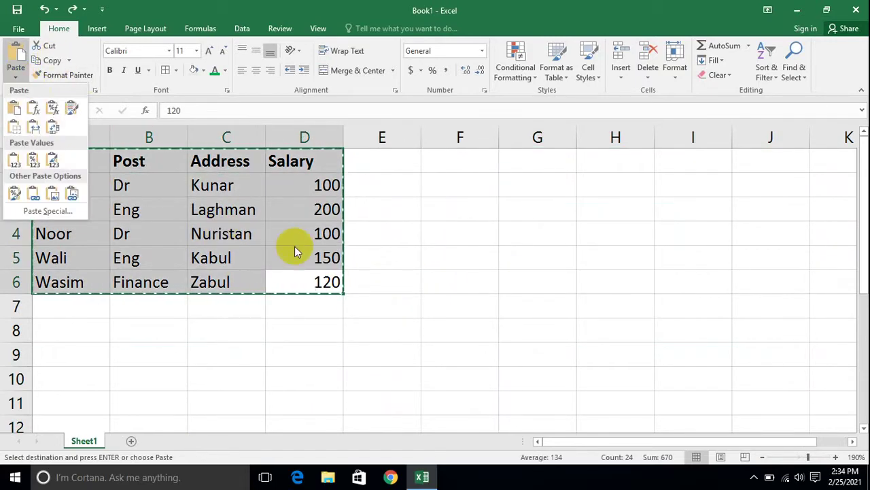
key(ctrl+v)
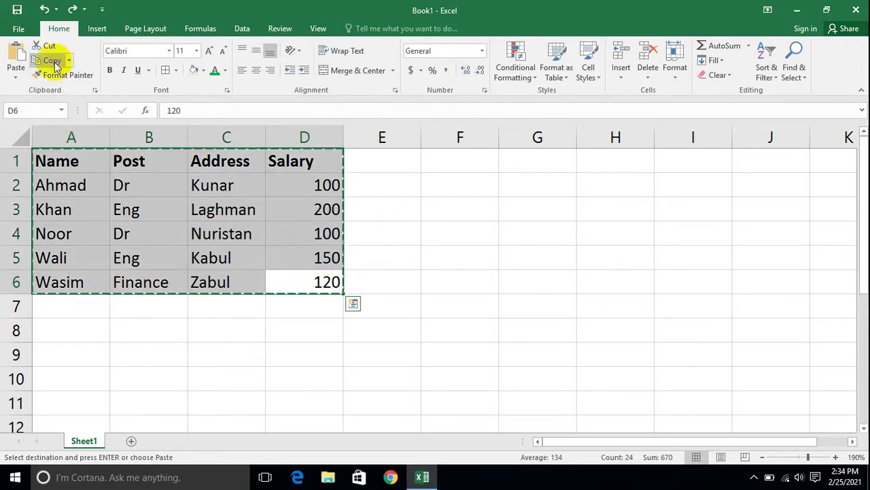
click(16, 76)
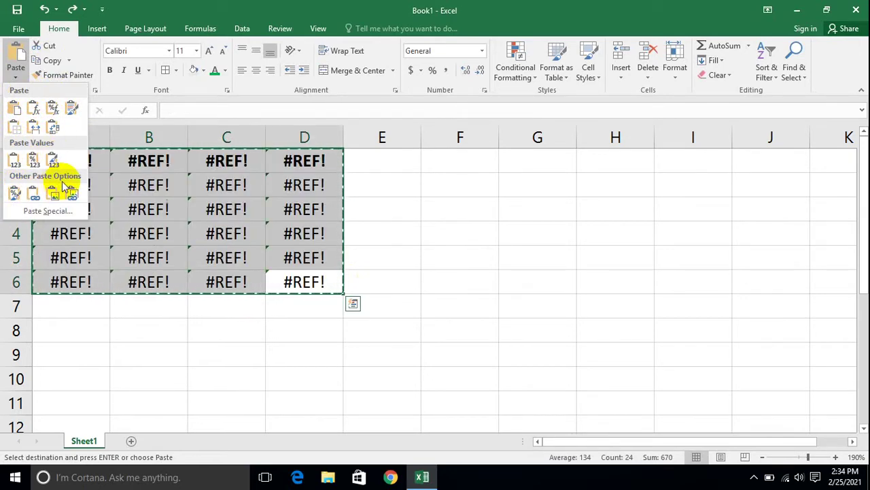
click(471, 303)
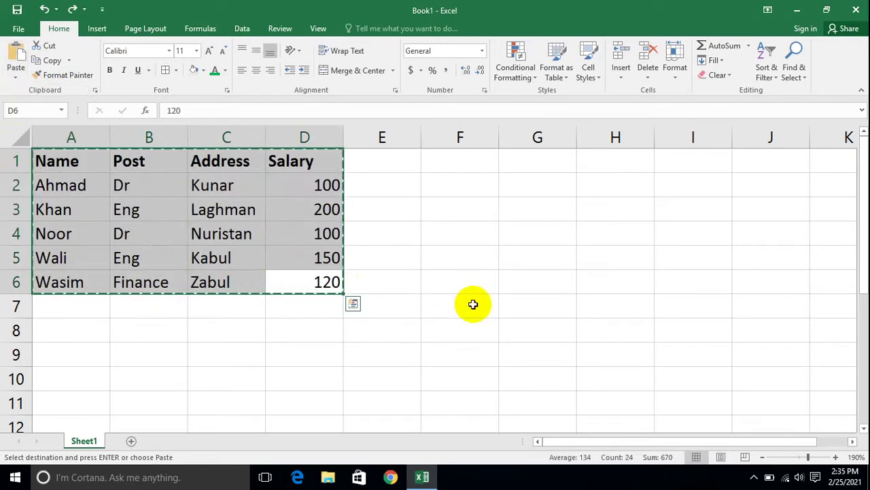
click(472, 304)
Paste the copied table A1:D6 at cell F1 with the standard Paste option
drag(313, 278, 38, 148)
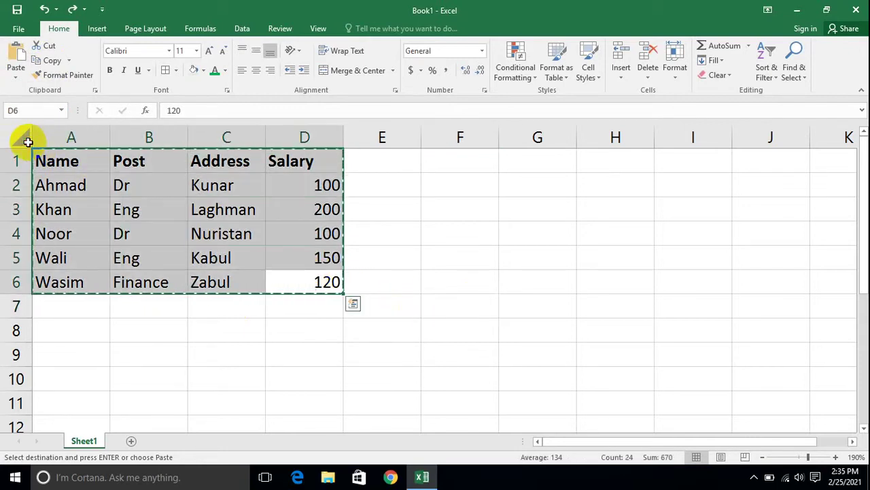
click(470, 161)
click(19, 75)
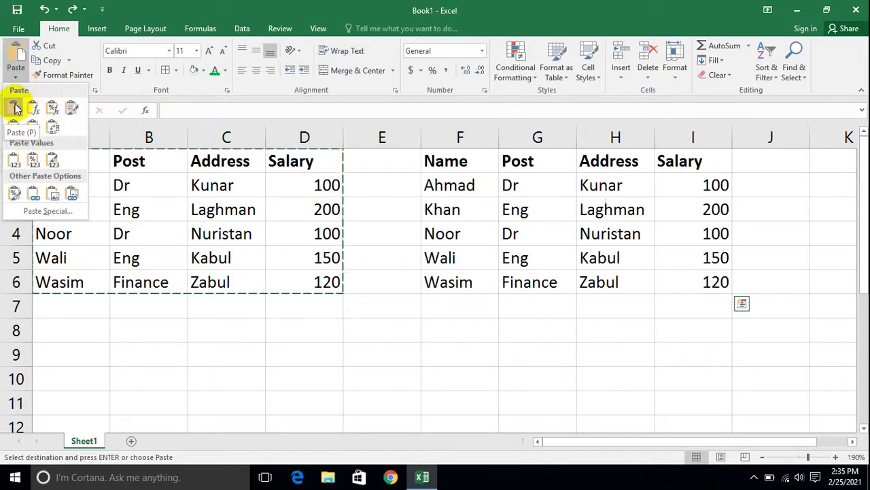
click(15, 108)
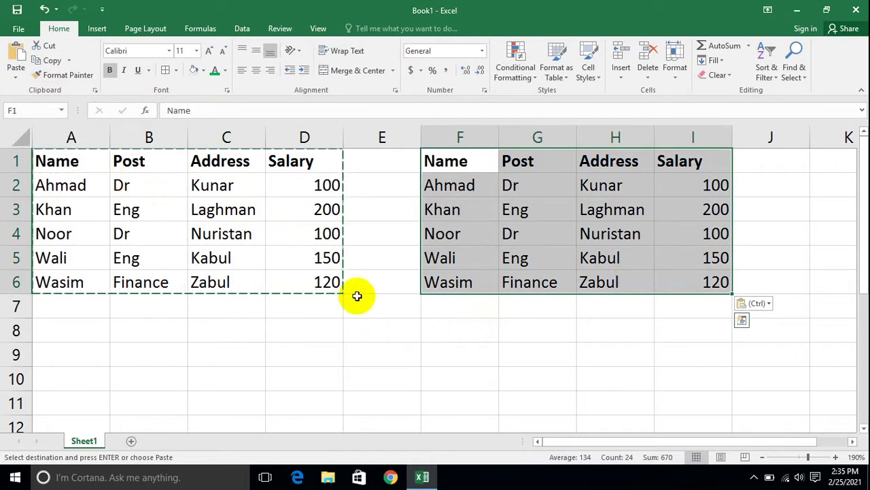
Reselect the table A1:D6 and add the New command to the Quick Access Toolbar
click(306, 274)
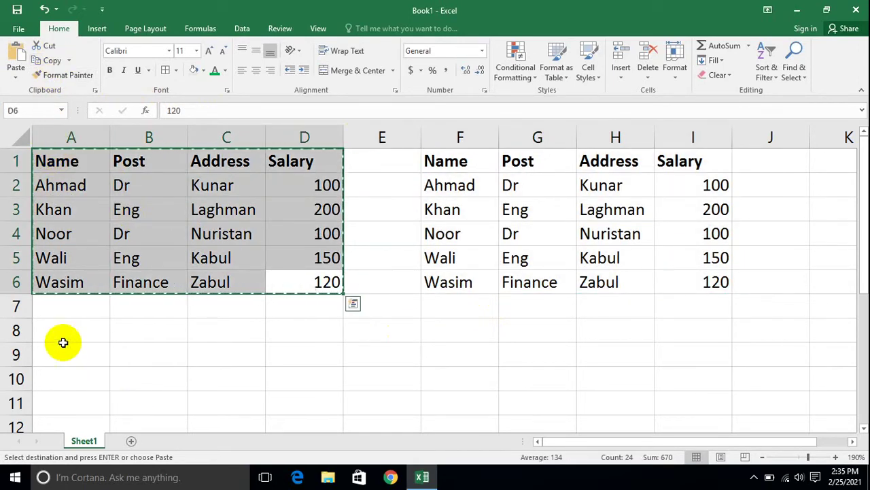
click(101, 6)
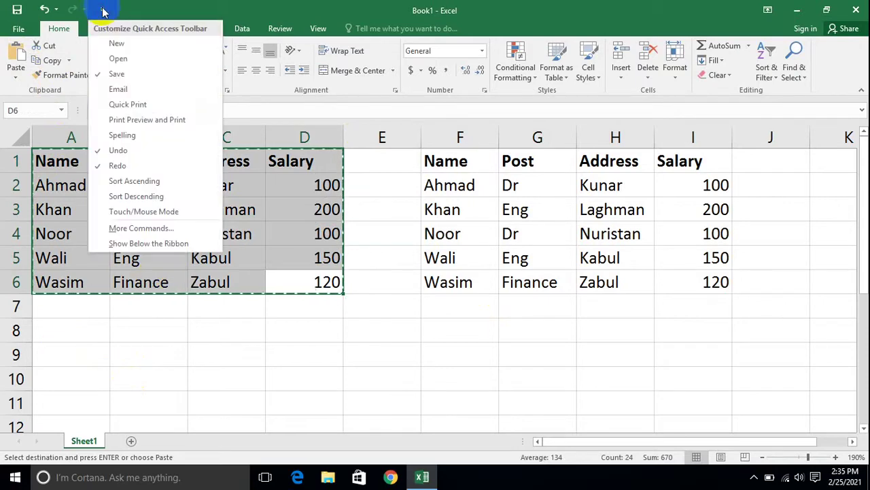
click(117, 44)
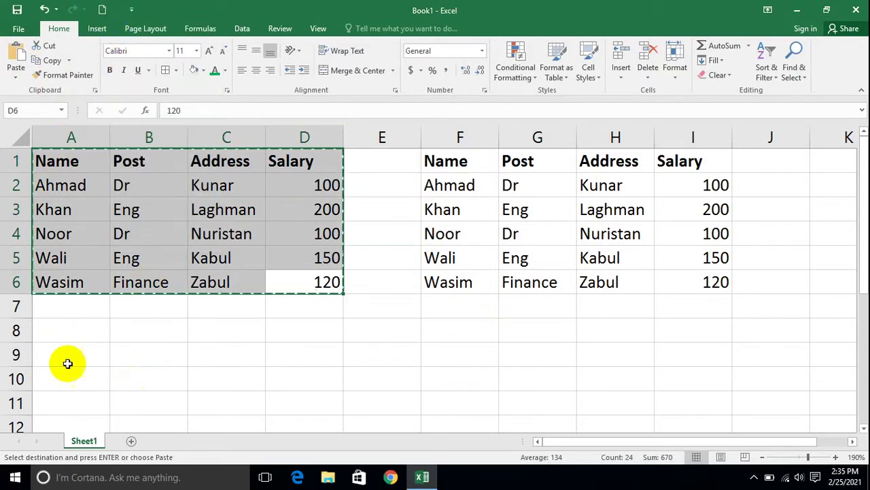
Add a second worksheet to the workbook and zoom it to 190%
click(65, 370)
click(132, 441)
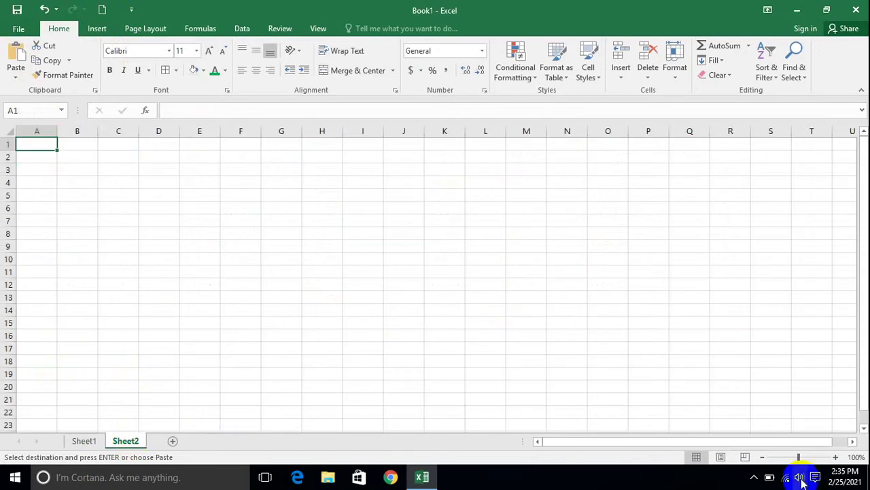
click(835, 457)
click(835, 457)
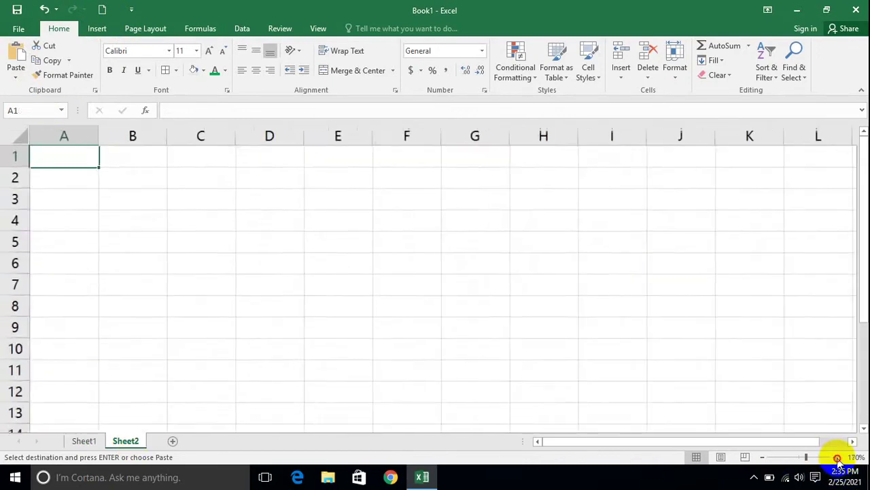
click(835, 457)
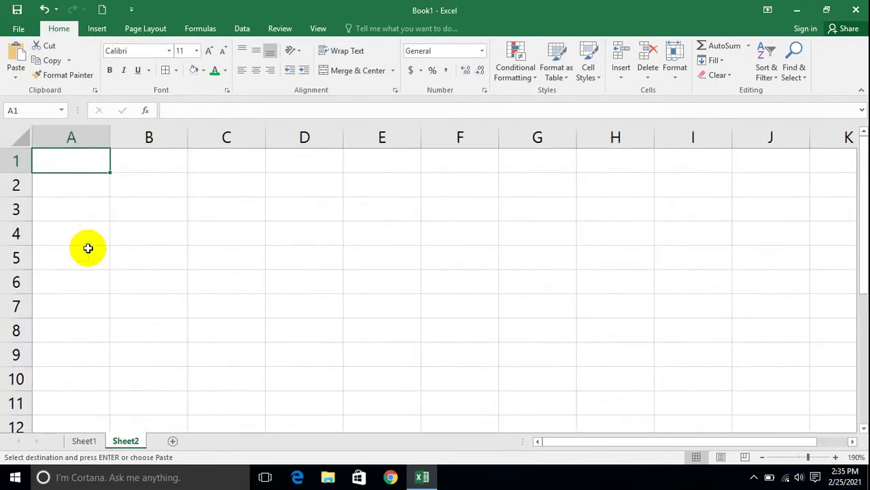
Return to Sheet1 and clear the pasted table copy in the range F1:I7
click(14, 75)
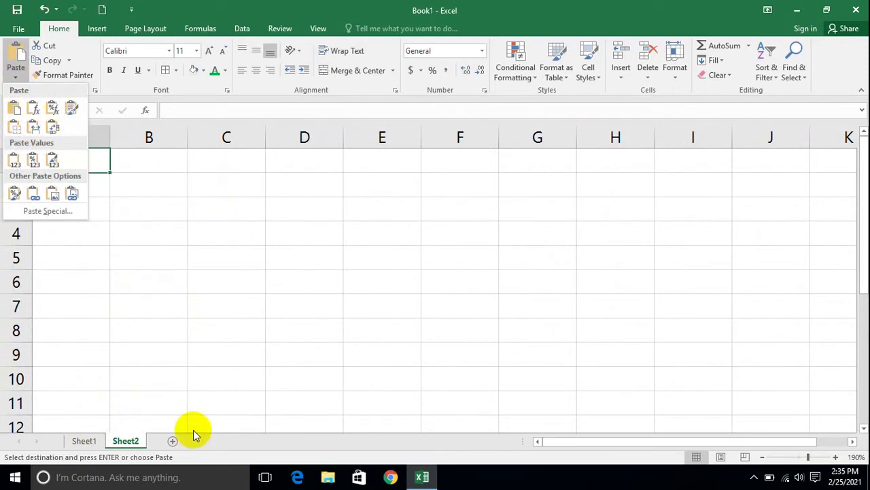
click(84, 443)
click(85, 443)
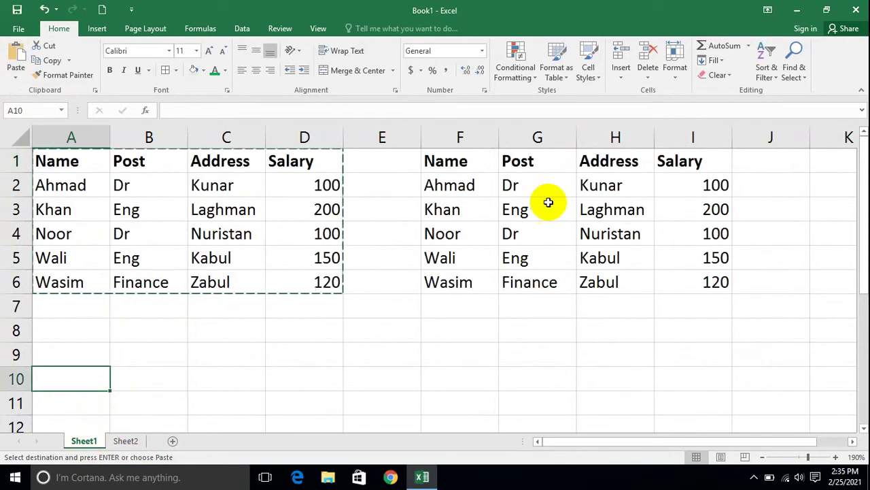
click(459, 142)
drag(458, 146, 682, 296)
key(Delete)
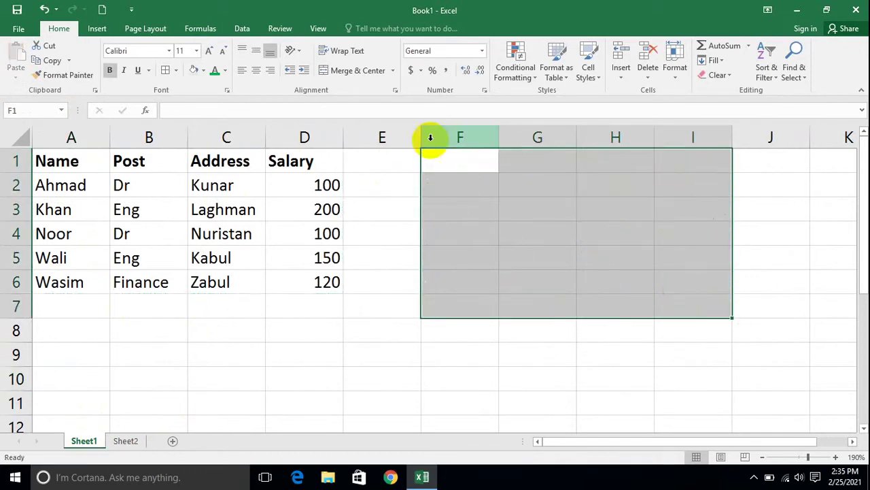
Extend the table's header row with Bonus in E1 and Total in F1
click(361, 167)
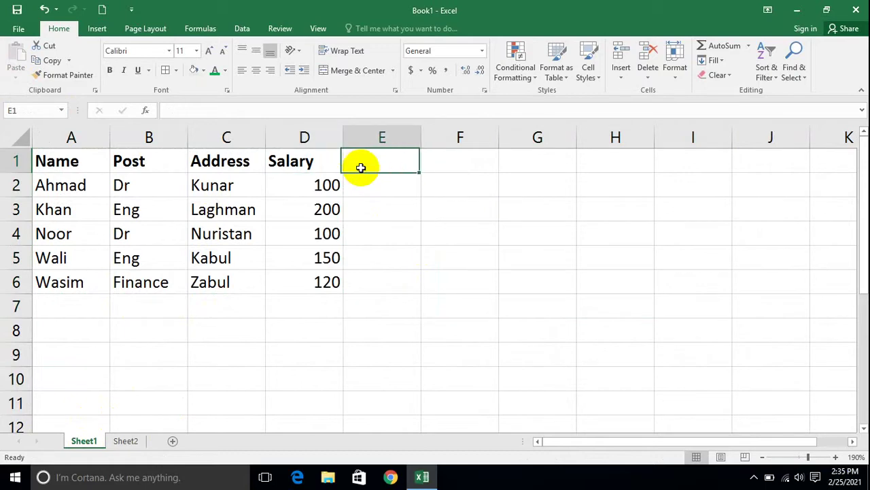
text(Bonus)
key(Tab)
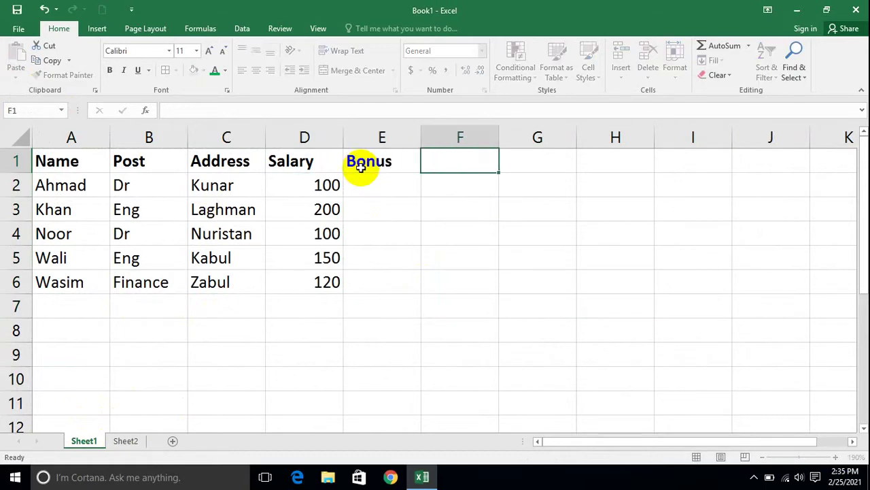
text(Total)
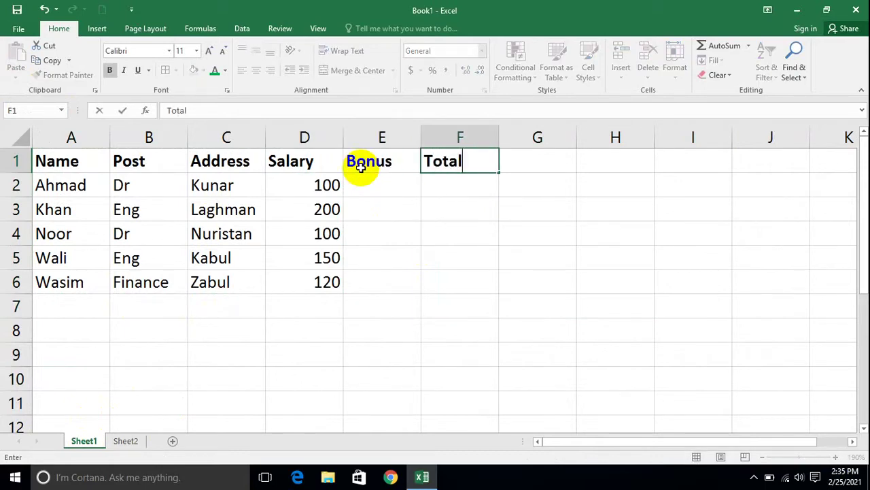
key(Return)
Enter the formula =D2+E2 in F2 and fill it down to F6
key(Right)
text(=)
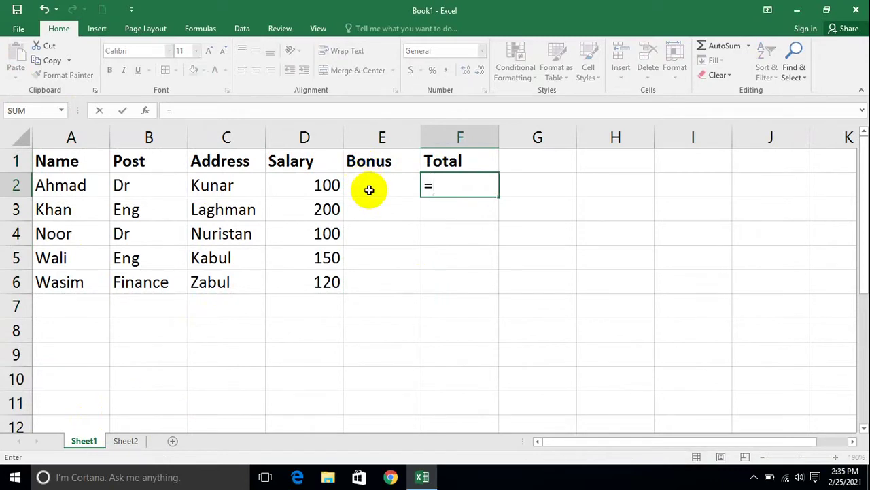
click(302, 180)
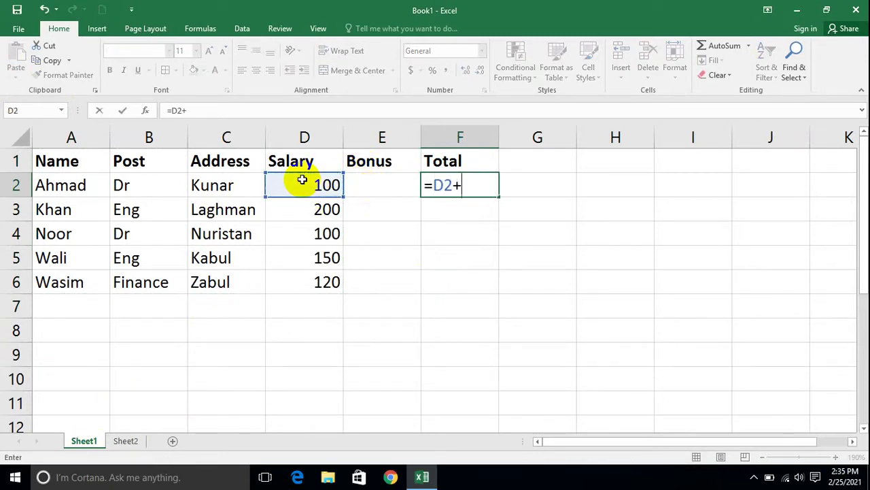
click(394, 185)
key(Return)
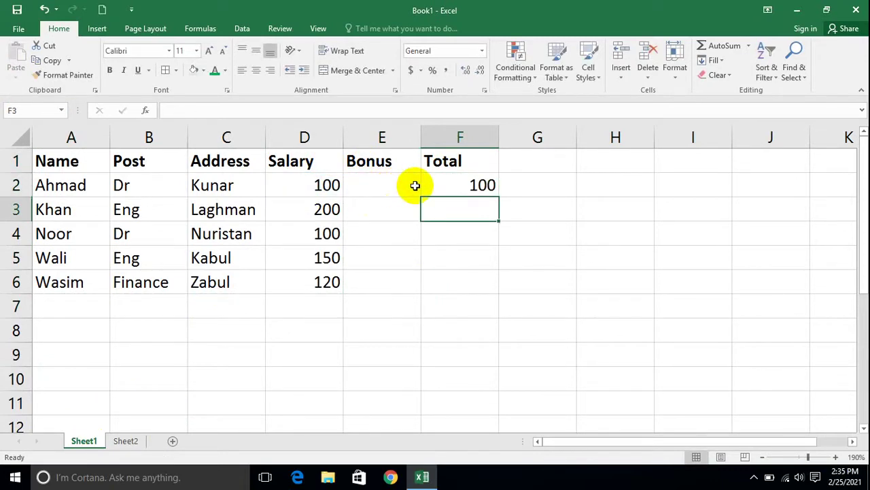
click(477, 187)
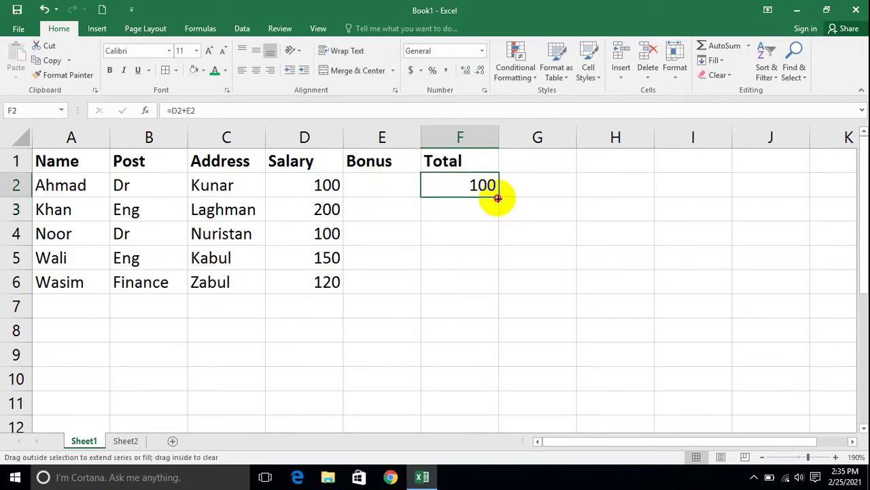
drag(497, 198, 482, 288)
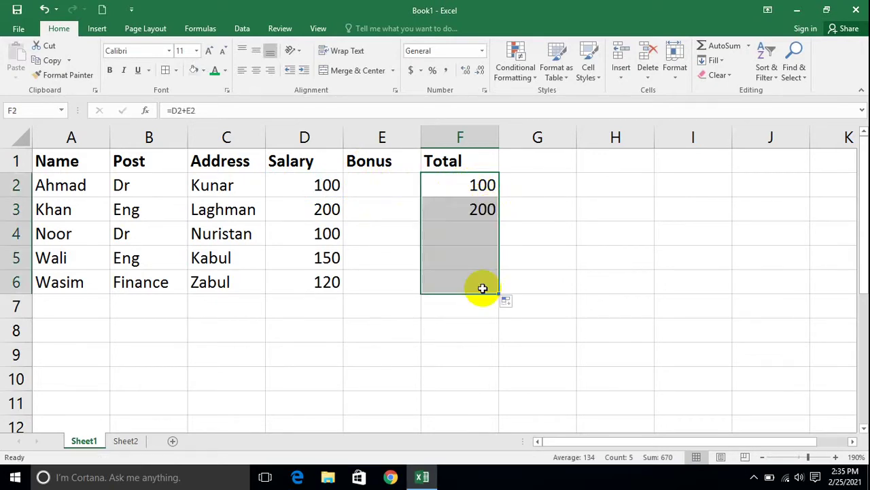
Fill the Bonus column E2:E6 with the values 10, 12, 13, 14 and 15
click(393, 190)
text(10)
key(Return)
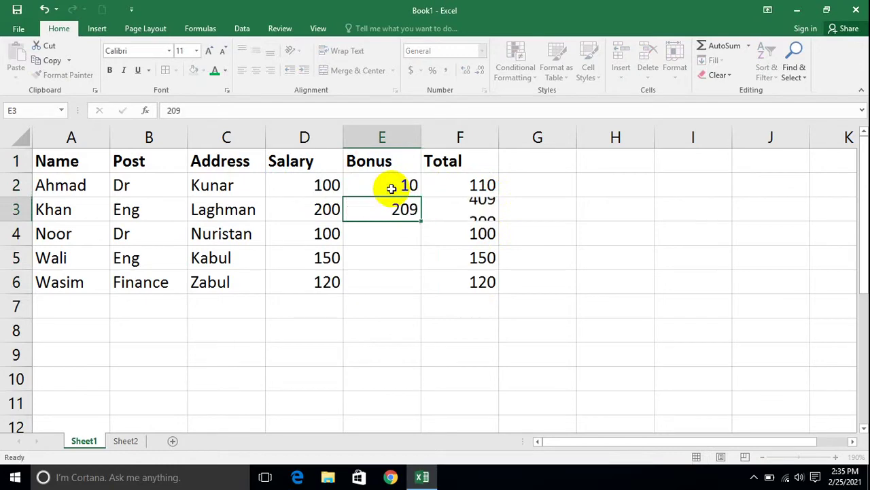
key(Return)
key(Up)
text(12)
key(Return)
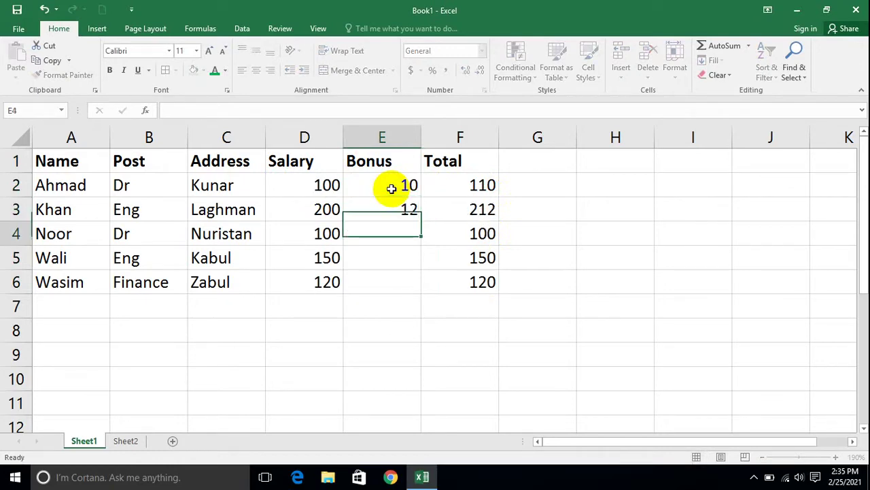
text(13)
key(Return)
text(1)
key(Return)
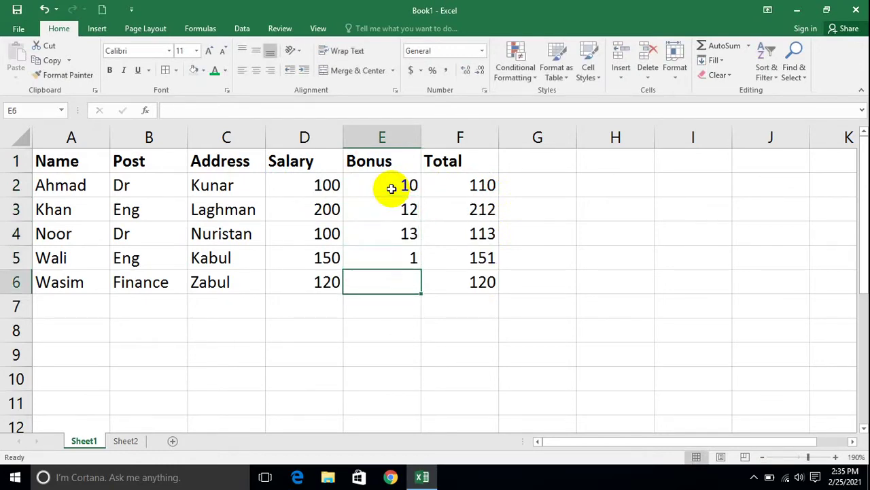
key(Up)
text(14)
key(Return)
text(15)
key(Return)
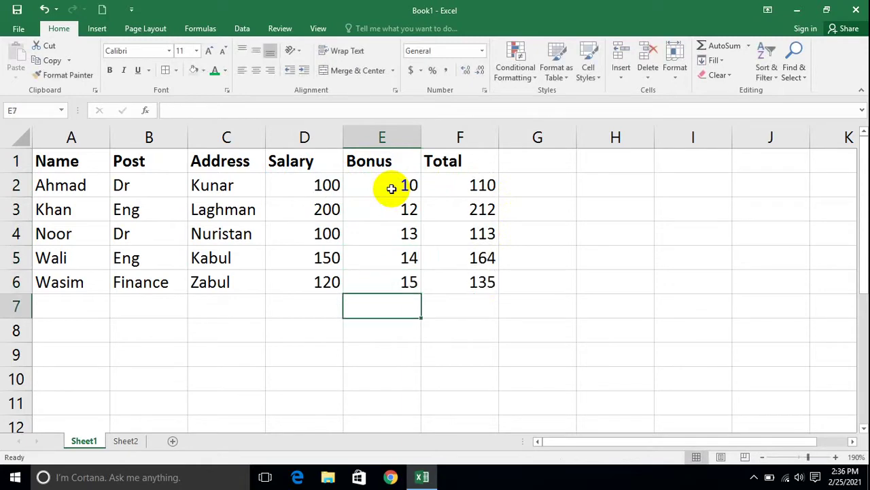
Copy the table A1:F6 and paste it at A1 of Sheet2 with the standard Paste option
drag(467, 279, 66, 142)
click(50, 60)
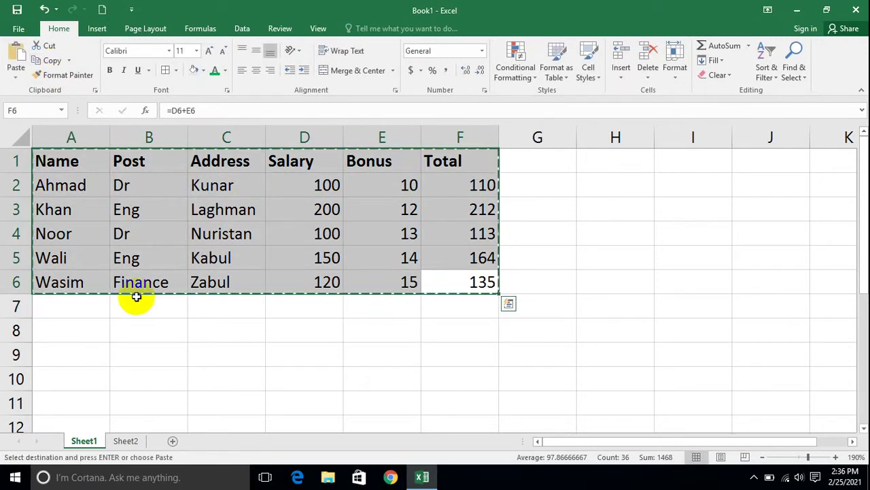
click(125, 445)
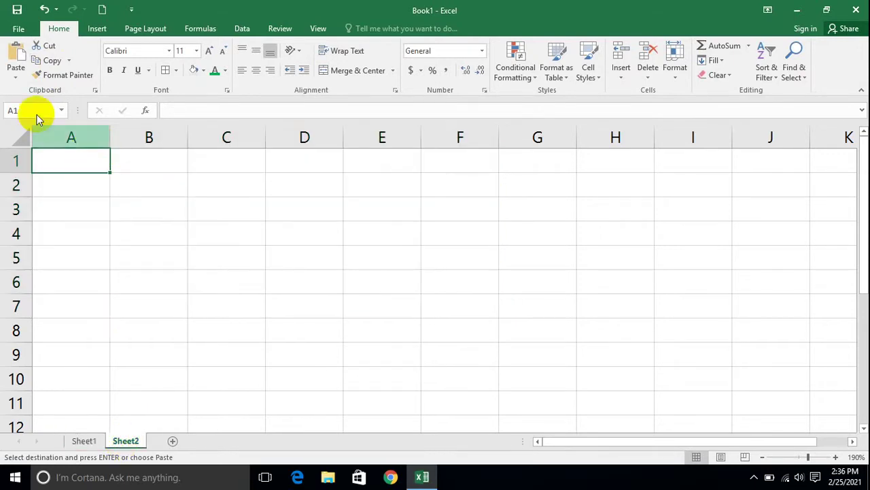
click(16, 75)
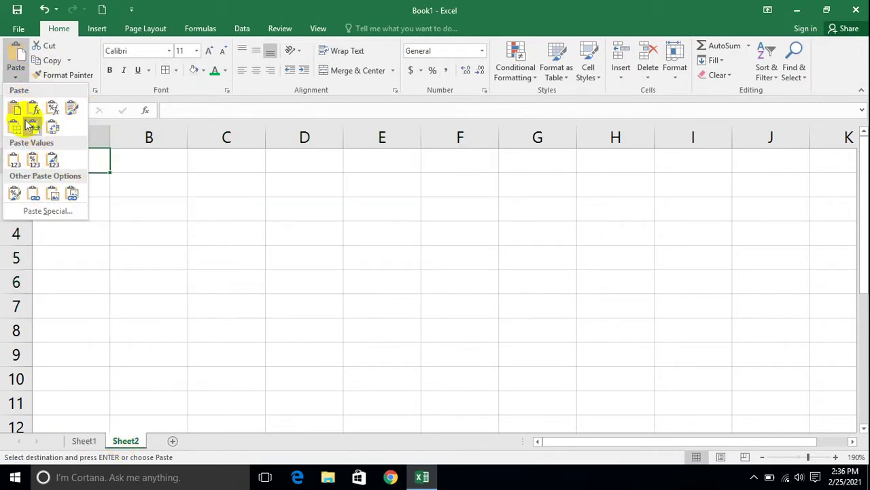
click(17, 111)
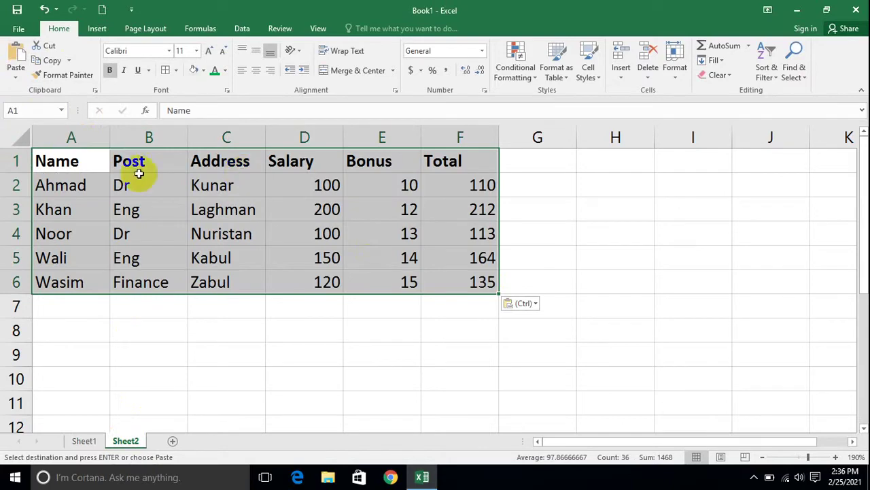
Inspect the formula in the pasted F2 and preview the paste options without applying any
click(484, 185)
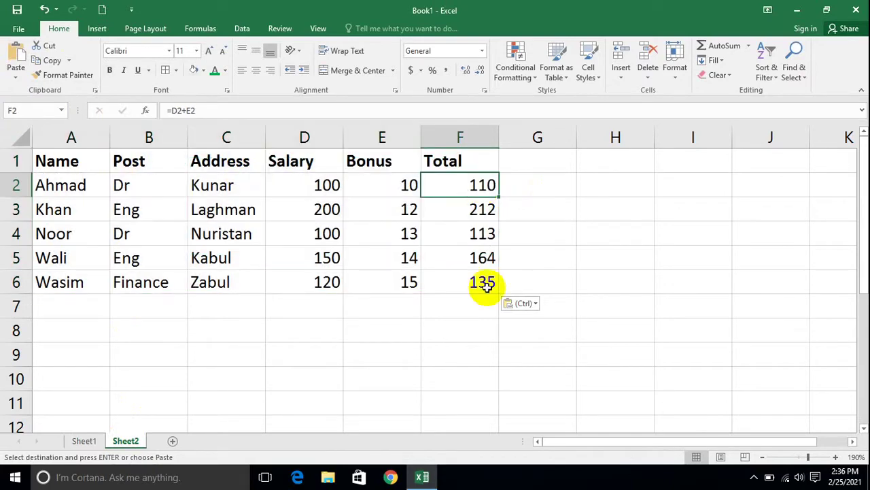
click(16, 72)
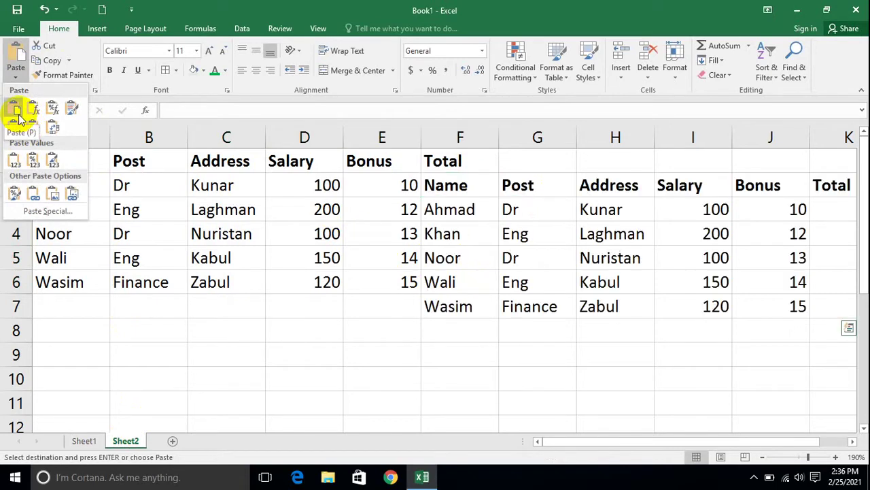
key(Escape)
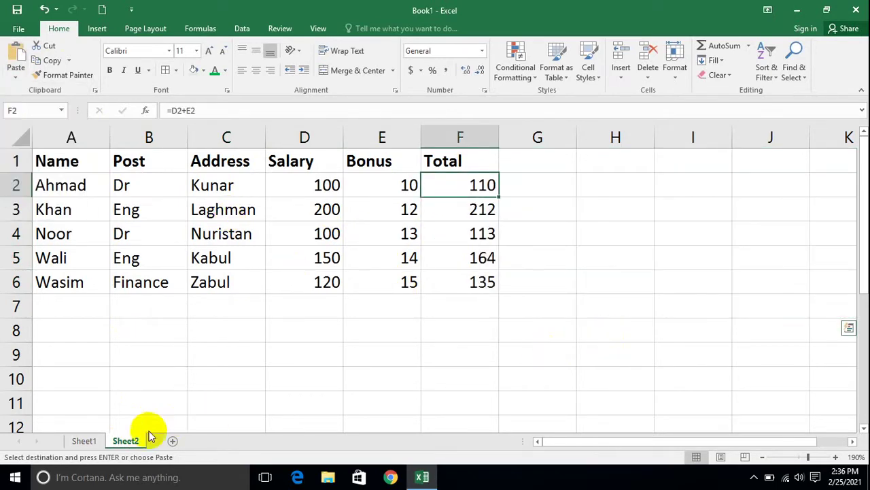
Compare Sheet1 with the pasted copy and undo the table paste on Sheet2
click(83, 439)
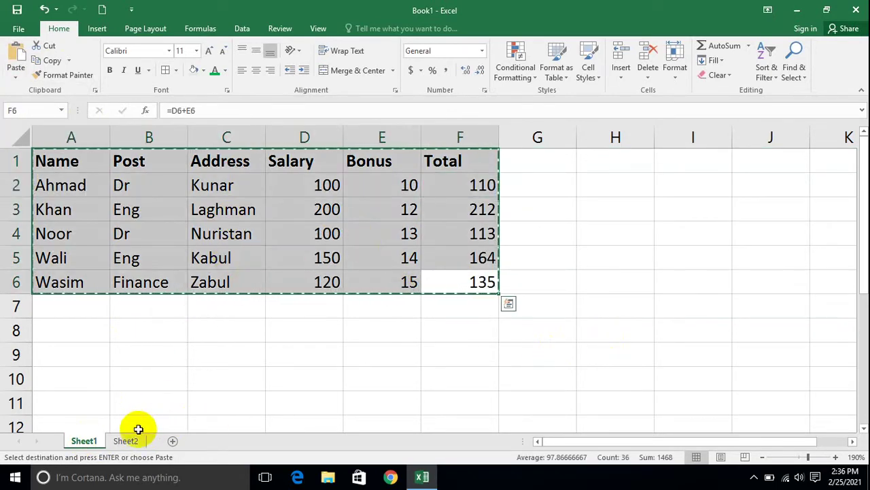
click(127, 439)
key(ctrl+z)
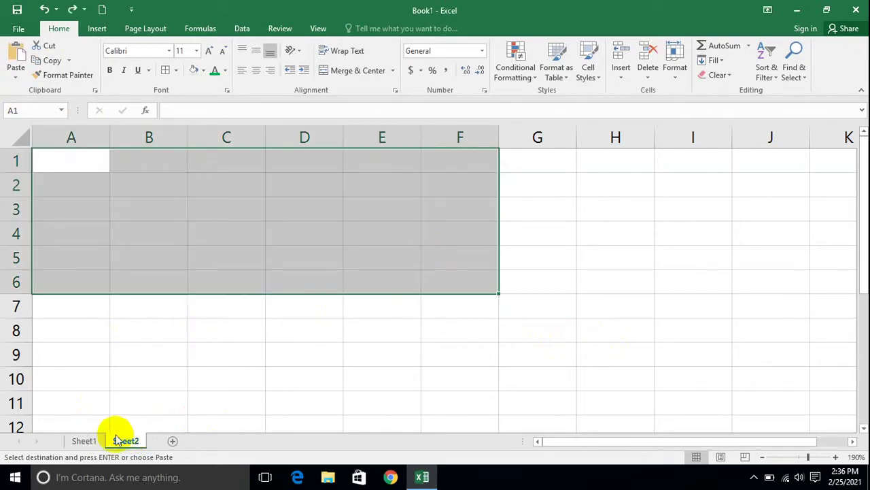
Reselect the copied table A1:F6 on Sheet1 and paste it at A1 of Sheet2 with the Formulas option
click(85, 440)
drag(457, 284, 29, 120)
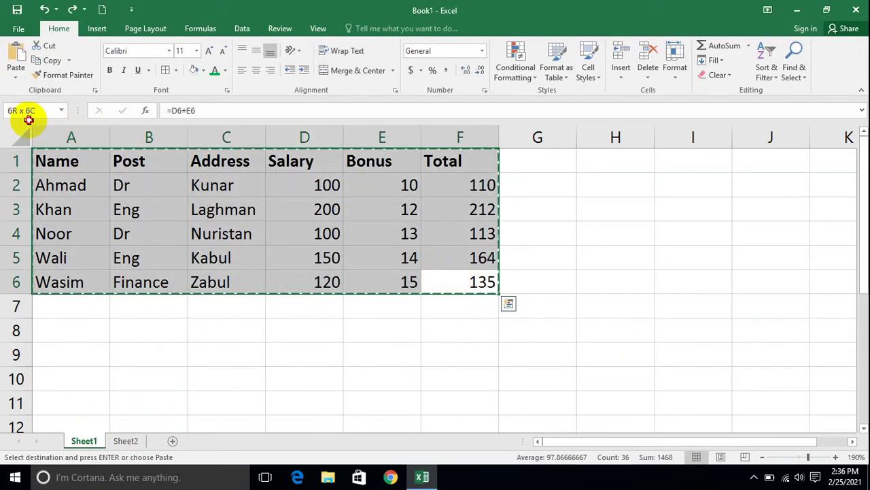
click(125, 441)
click(64, 151)
click(17, 76)
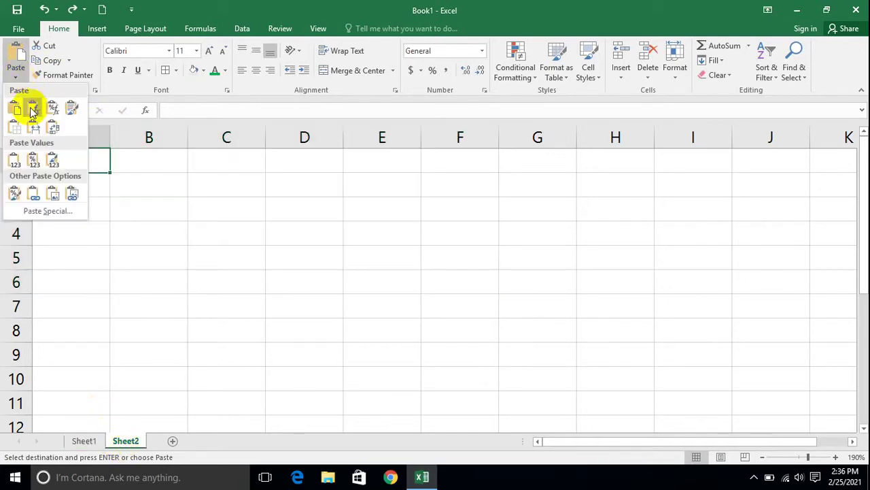
click(34, 110)
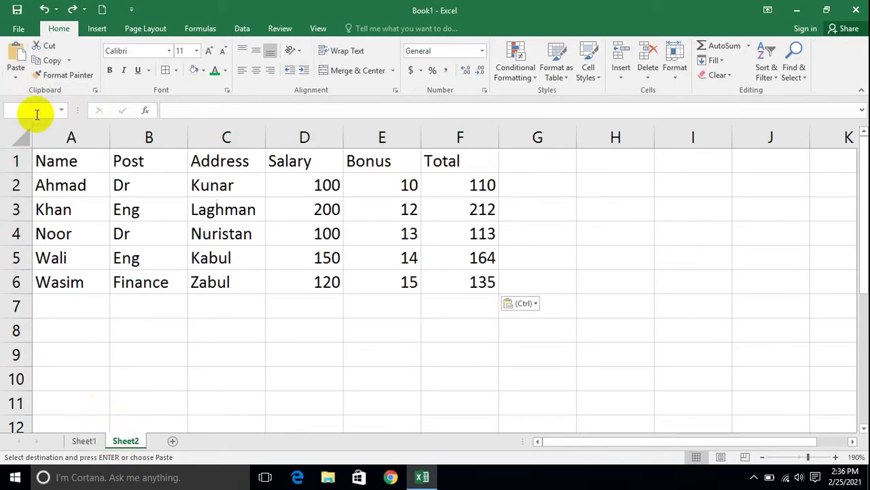
Examine the contents of the pasted Total, Salary and Bonus cells F2, D2 and E2
click(620, 258)
click(462, 186)
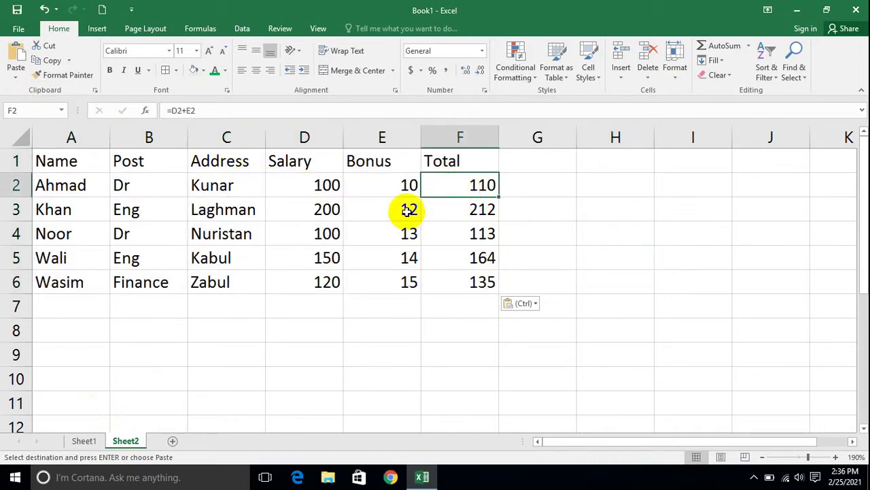
click(306, 182)
click(379, 186)
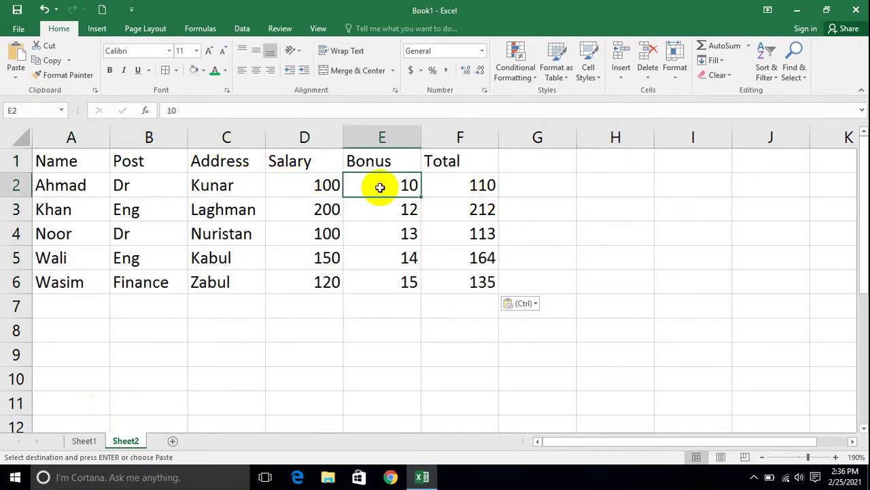
Test the Total formula in the Sheet2 copy by setting the Bonus in E2 to 12 and after that to 50
click(473, 184)
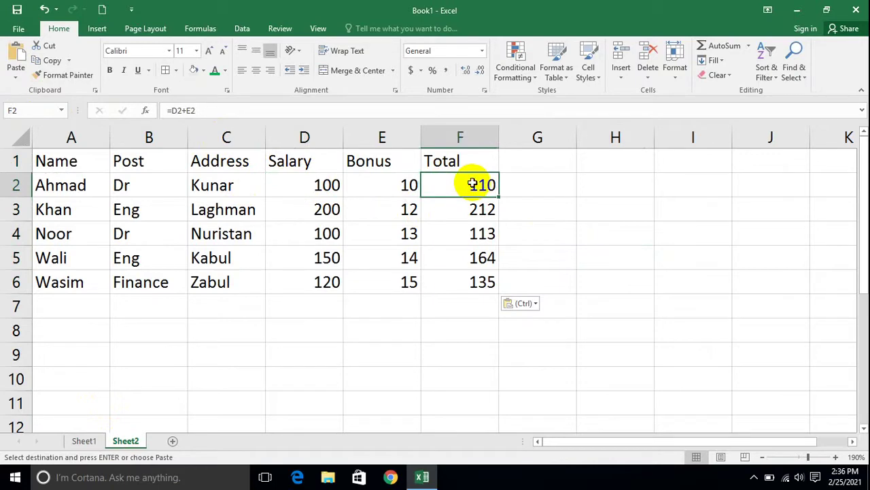
click(397, 187)
text(12)
key(Return)
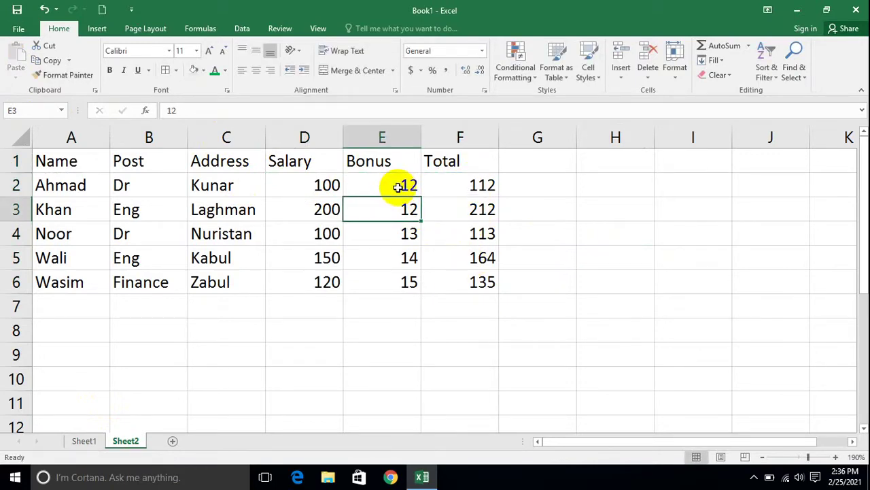
key(Return)
key(Up)
key(Up)
text(50)
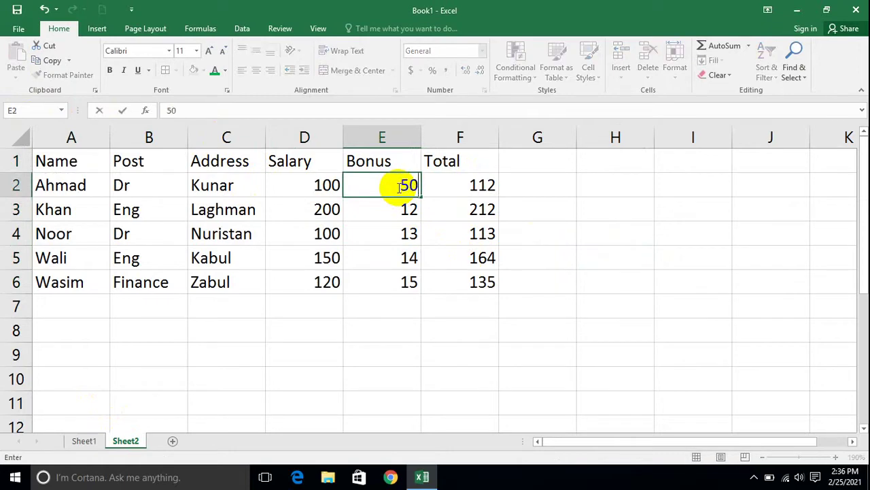
key(Return)
Undo both Bonus edits in E2 and the table paste on Sheet2
key(ctrl+z)
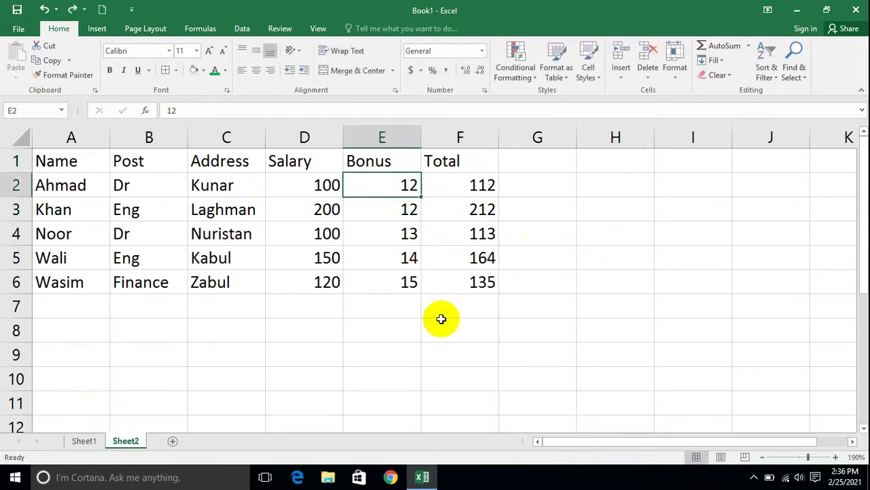
key(ctrl+a)
key(ctrl+c)
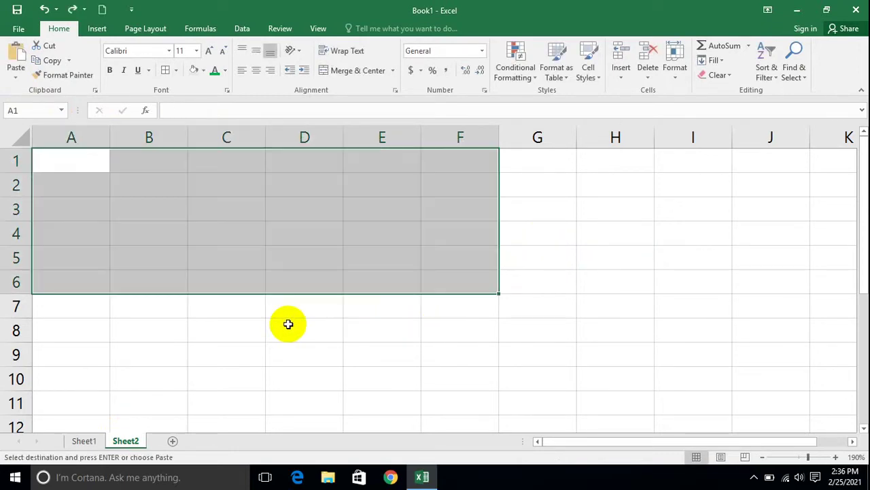
Copy A1:F6 from Sheet1, preview the Formulas & Number Formatting paste on Sheet2 without applying it, and cancel the copy on Sheet1
click(84, 441)
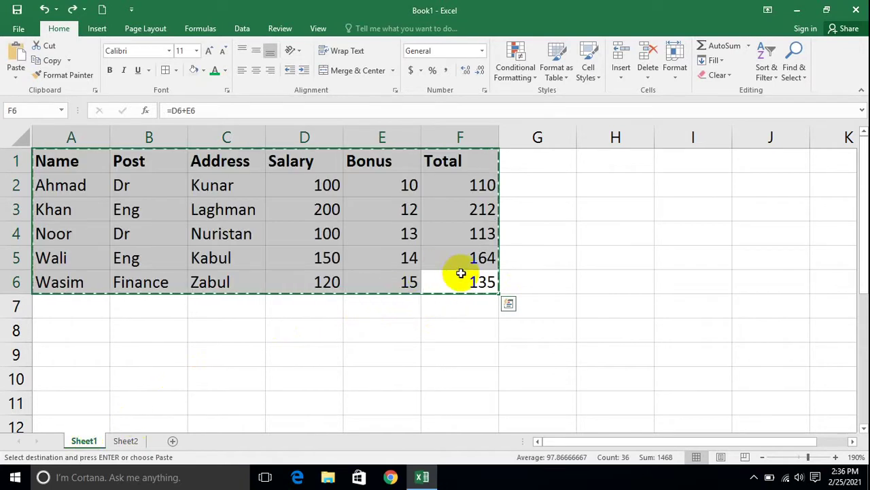
drag(460, 275, 28, 122)
click(49, 61)
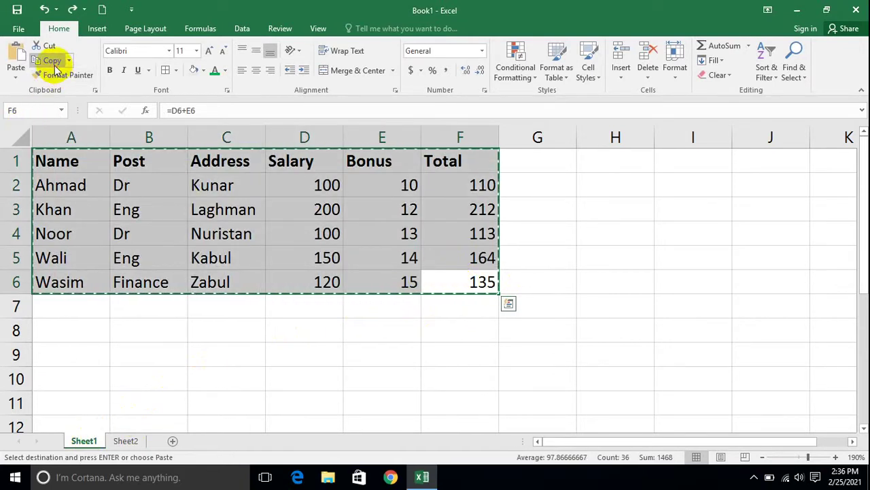
click(123, 441)
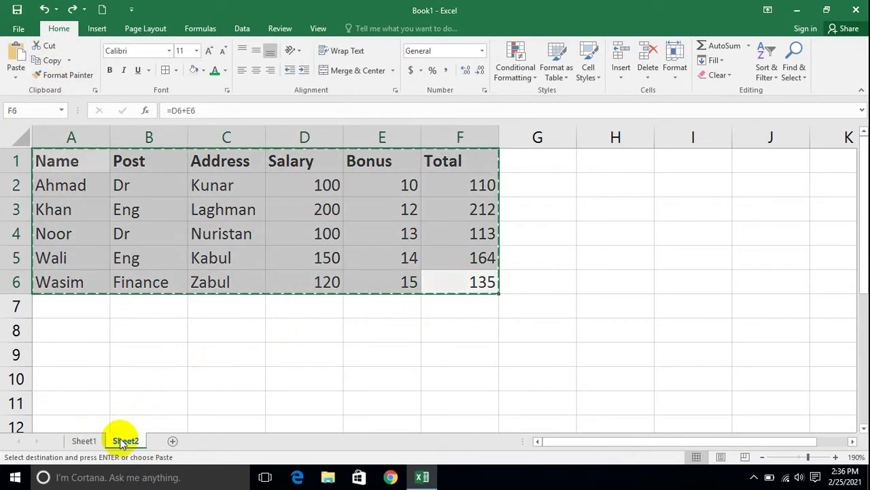
click(17, 75)
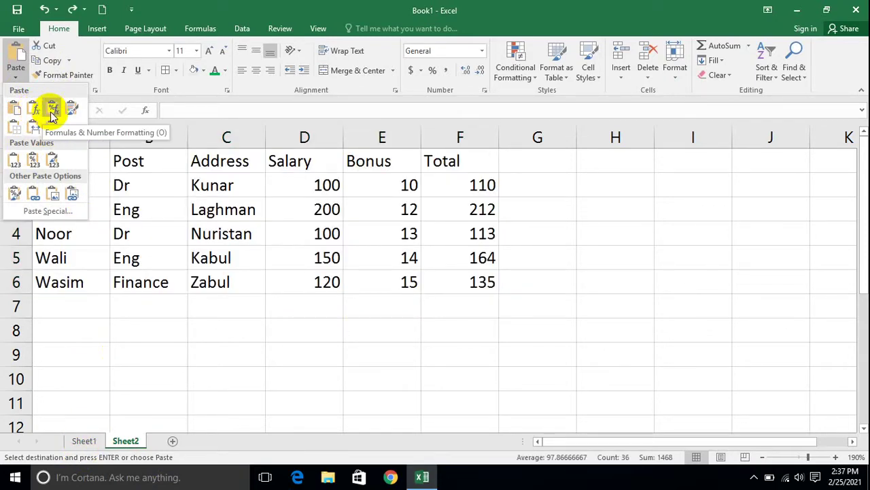
click(87, 440)
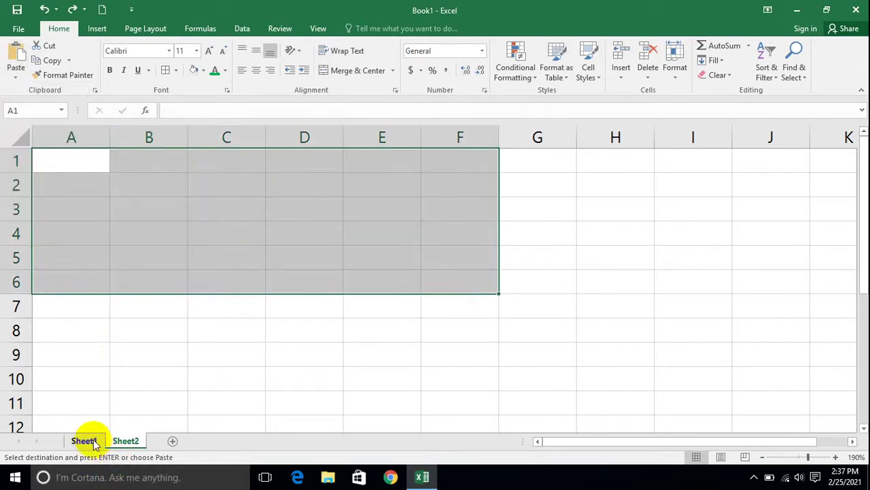
click(552, 306)
key(Escape)
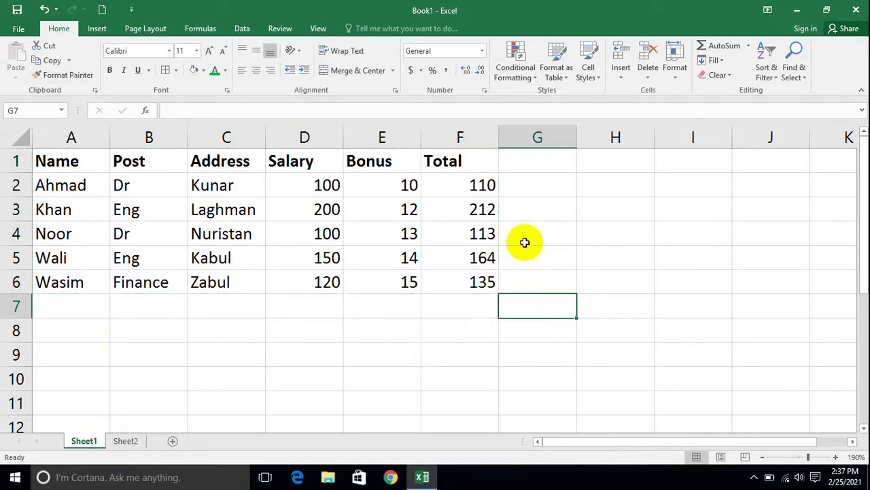
Format the Salary, Bonus and Total values in D2:F6 on Sheet1 as Currency with no decimal places
click(525, 233)
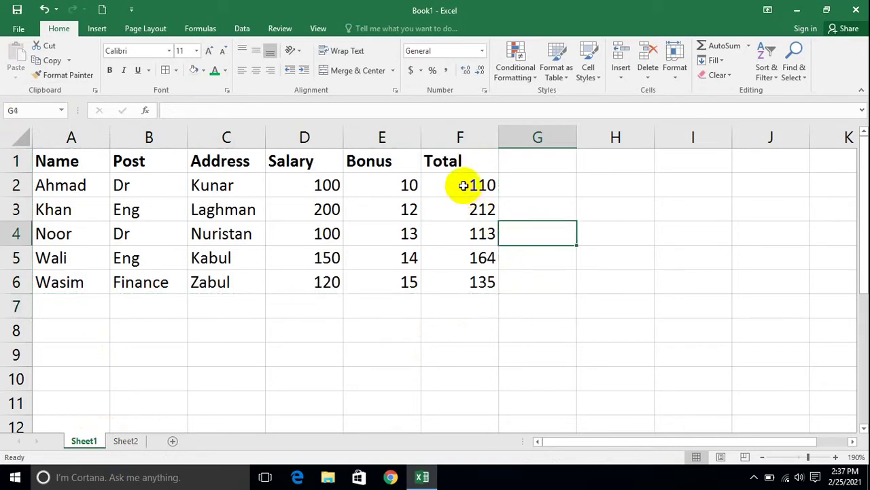
drag(463, 187, 324, 278)
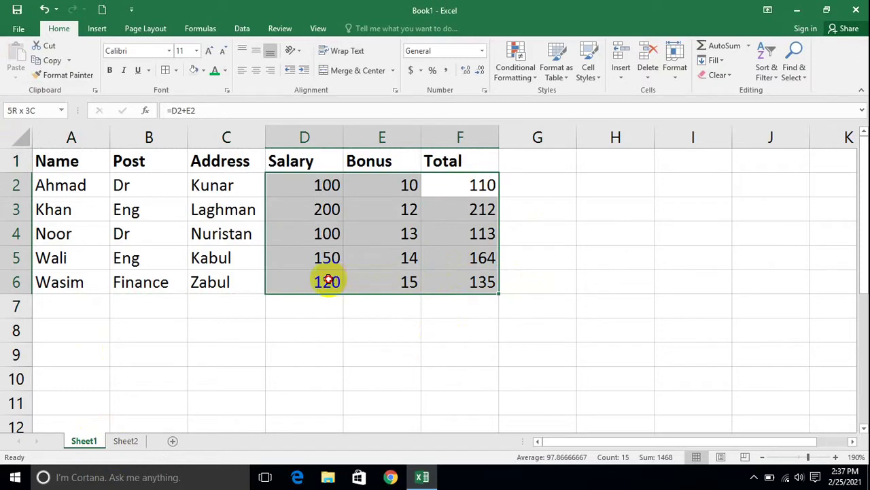
click(483, 51)
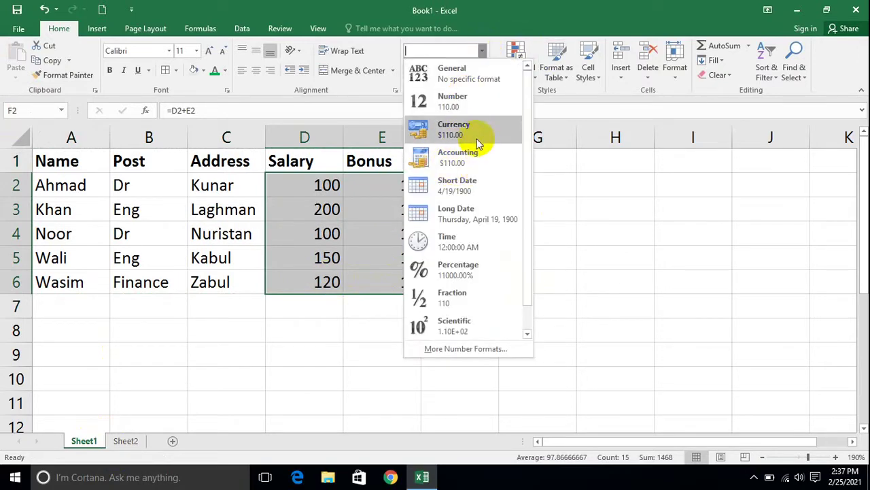
click(476, 134)
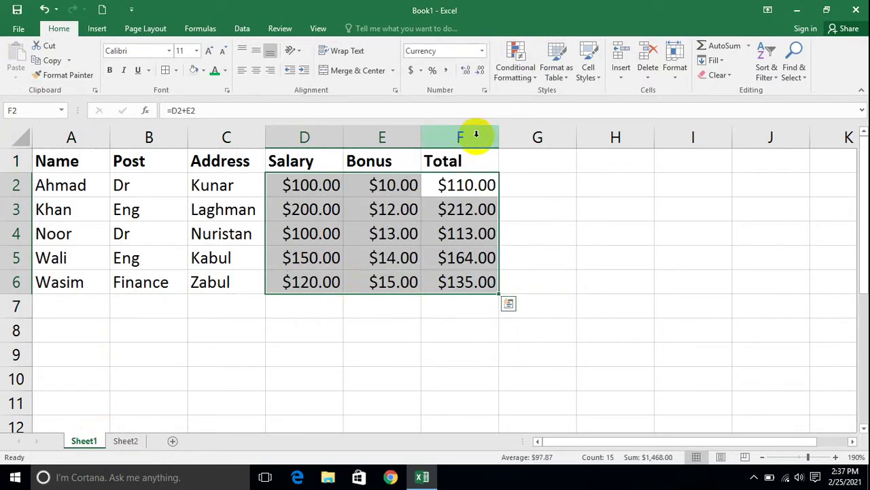
click(480, 71)
click(479, 70)
click(521, 310)
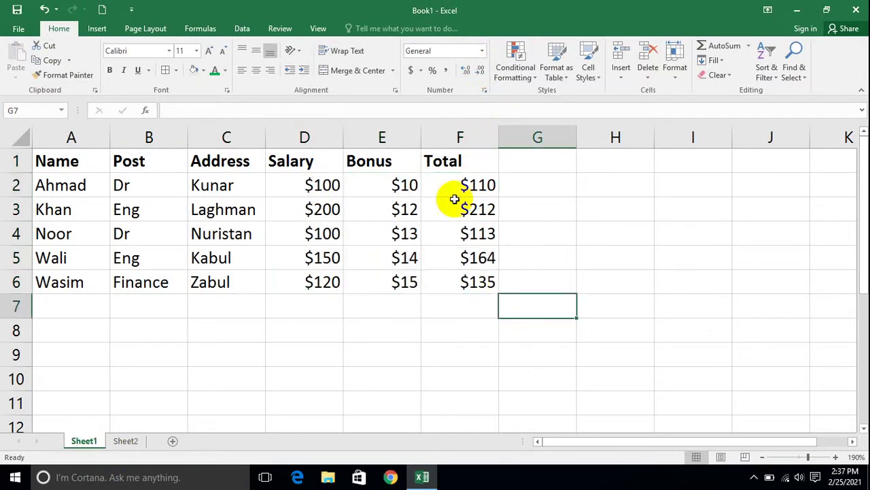
Give the header row A1:F1 on Sheet1 a light green fill and green text
click(442, 162)
drag(442, 161, 64, 140)
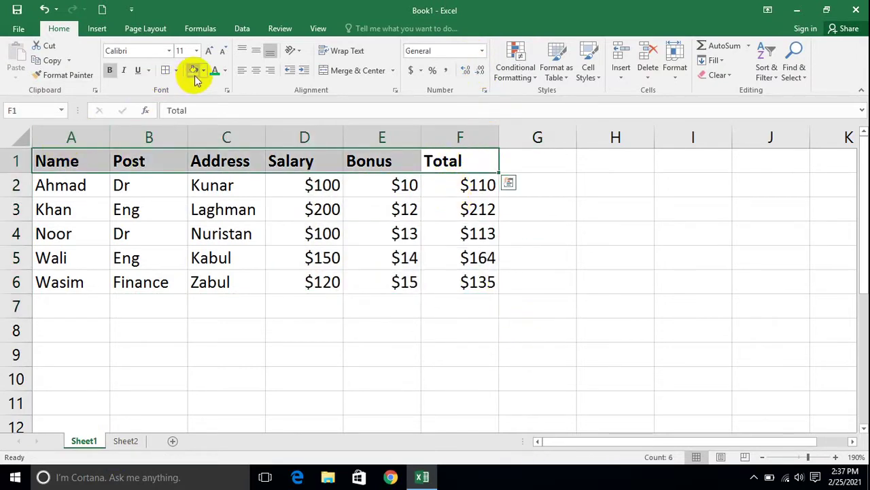
click(217, 71)
click(524, 281)
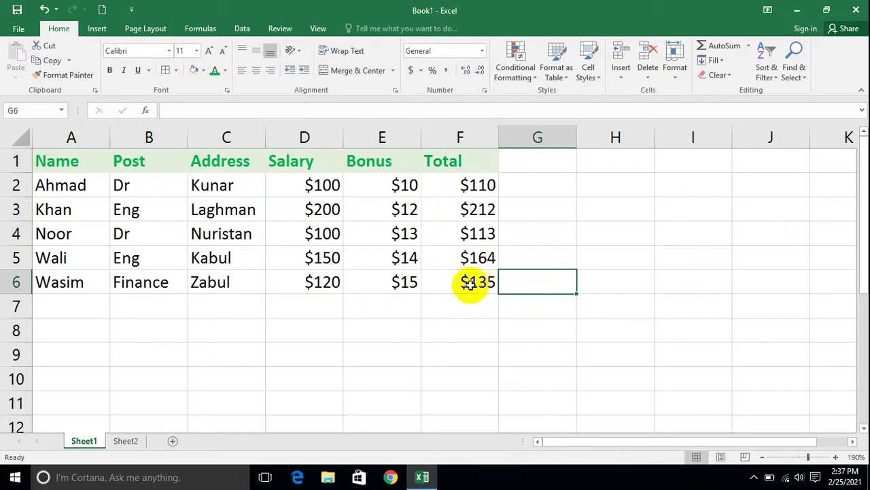
Add borders around all cells of the table A1:F6 on Sheet1
drag(470, 284, 56, 164)
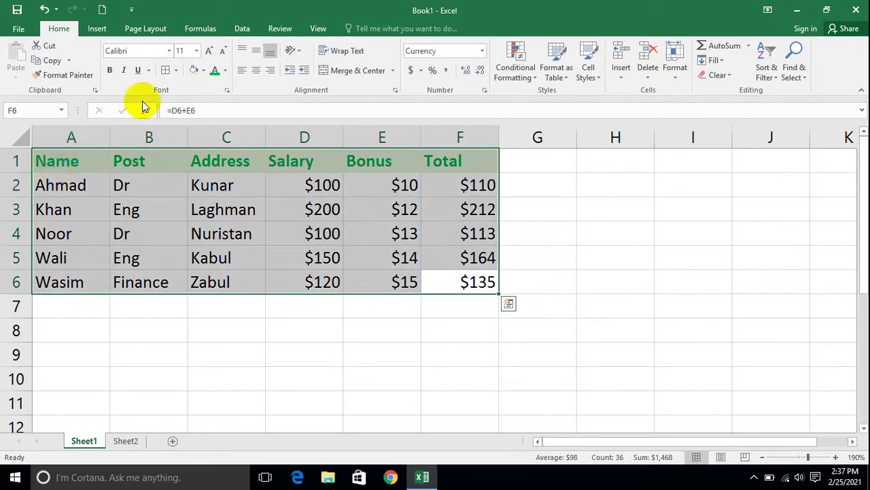
click(166, 70)
click(540, 247)
Copy the formatted table A1:F6 from Sheet1 and paste it at A1 of Sheet2 with the Formulas & Number Formatting option
drag(450, 284, 4, 149)
click(49, 60)
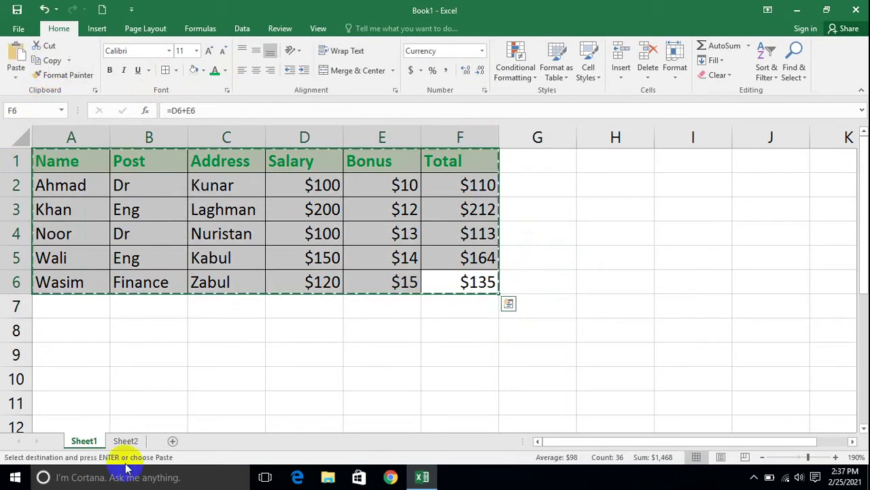
click(125, 441)
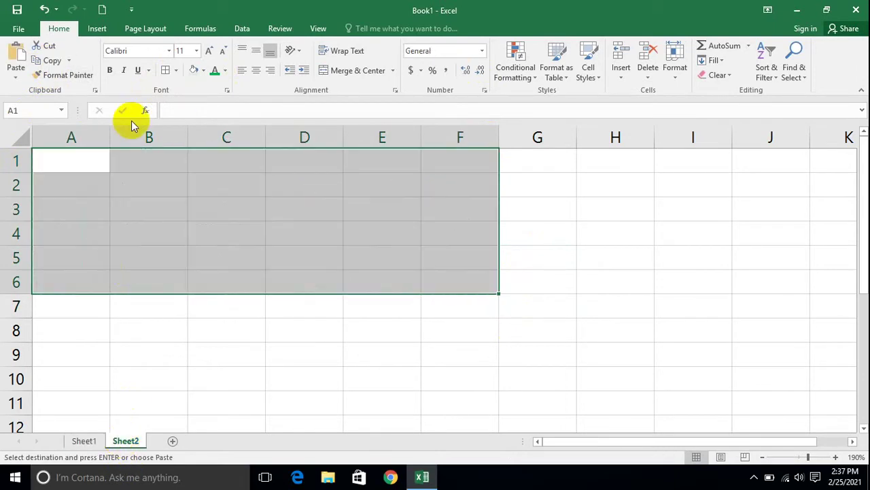
click(64, 162)
click(16, 75)
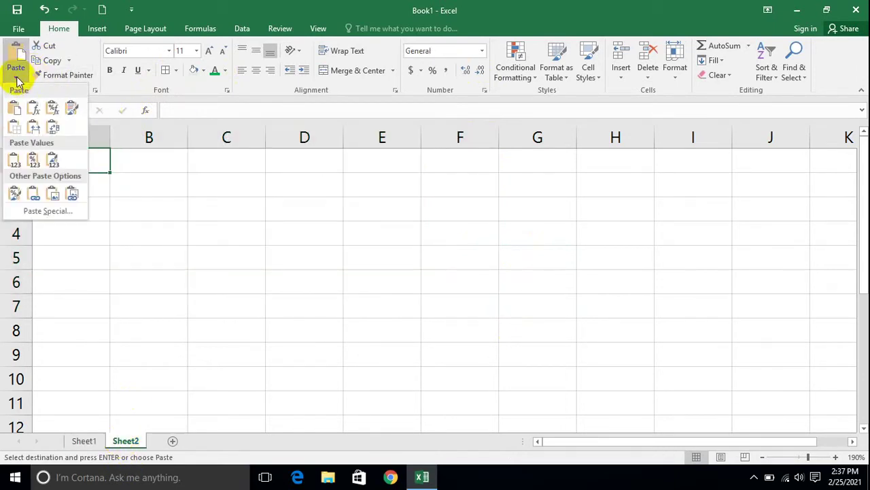
click(53, 112)
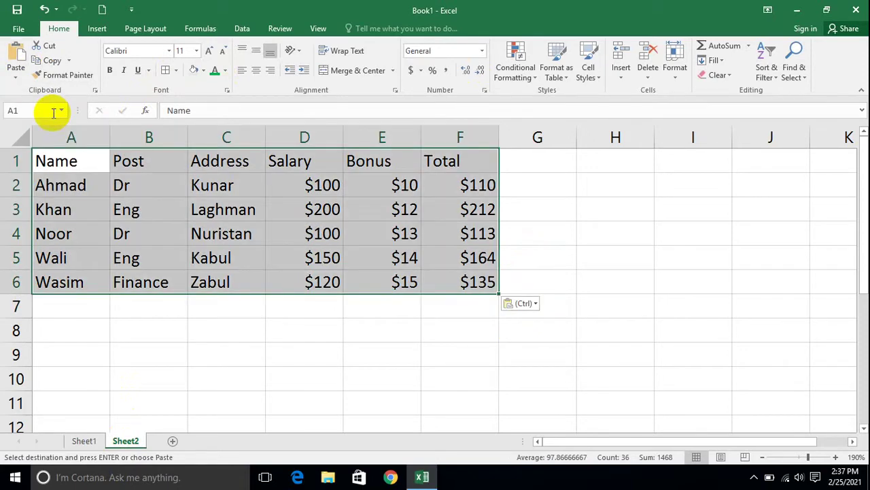
Examine the number format of the pasted values D2:F6 on Sheet2 and view the available number formats without changing them
click(321, 182)
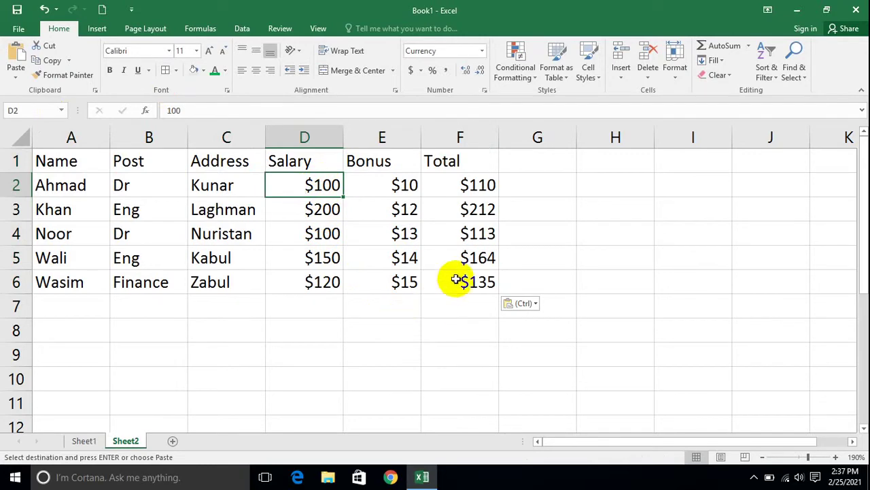
drag(455, 279, 311, 181)
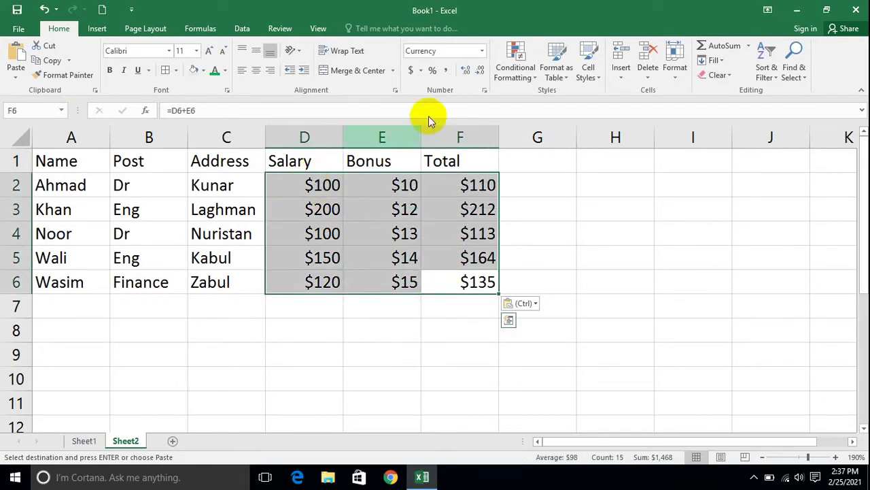
click(482, 51)
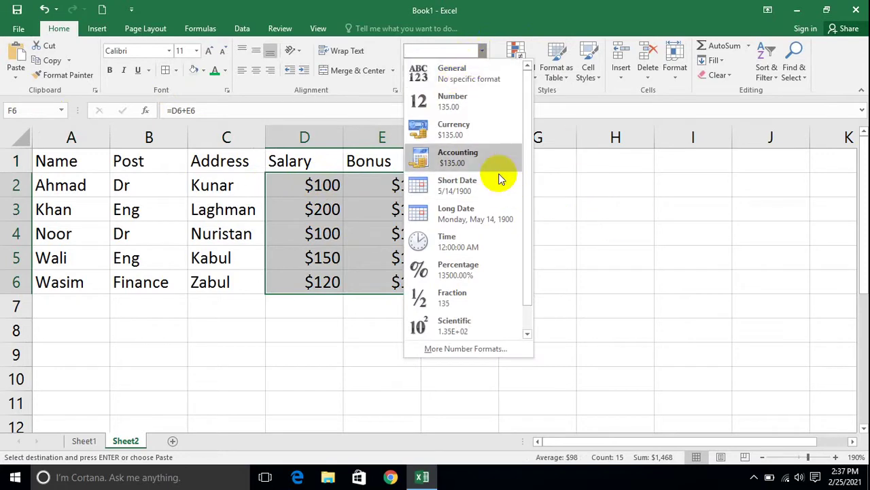
scroll(489, 155, down, 1)
scroll(552, 206, down, 2)
click(622, 301)
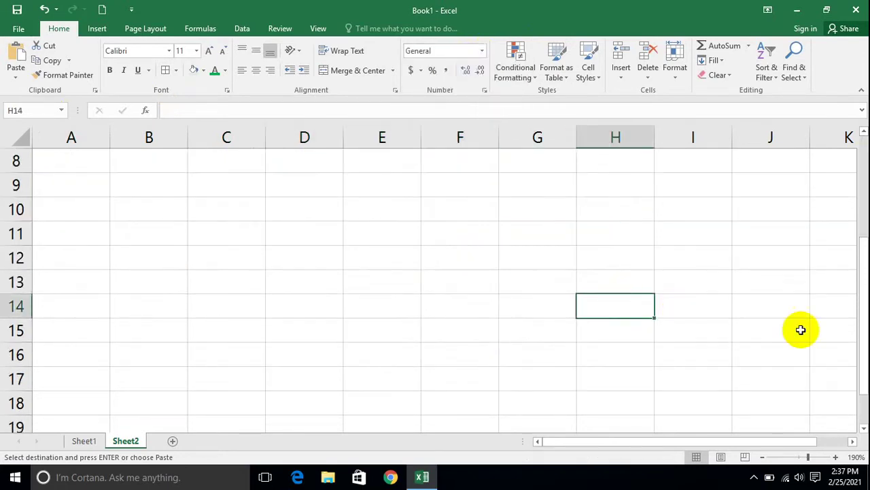
drag(863, 316, 862, 214)
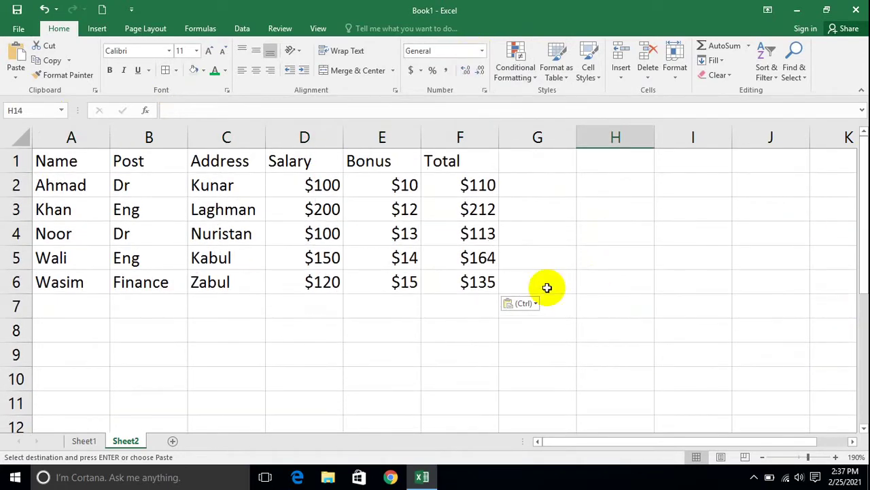
Undo the Formulas & Number Formatting paste and paste the copied table at A1 of Sheet2 with Keep Source Formatting
key(ctrl+z)
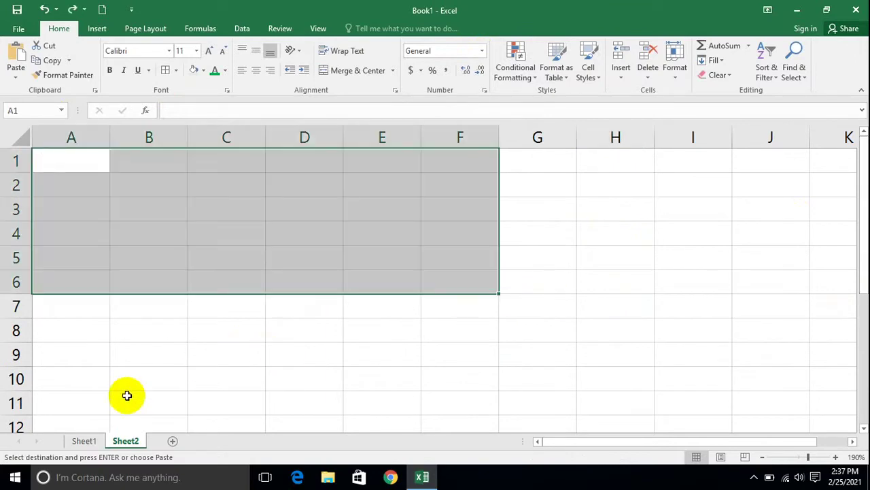
click(85, 439)
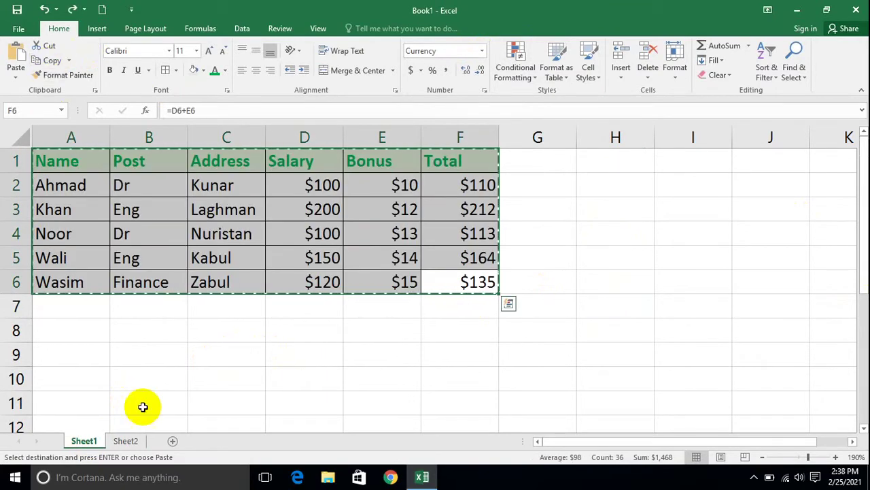
click(126, 441)
click(86, 161)
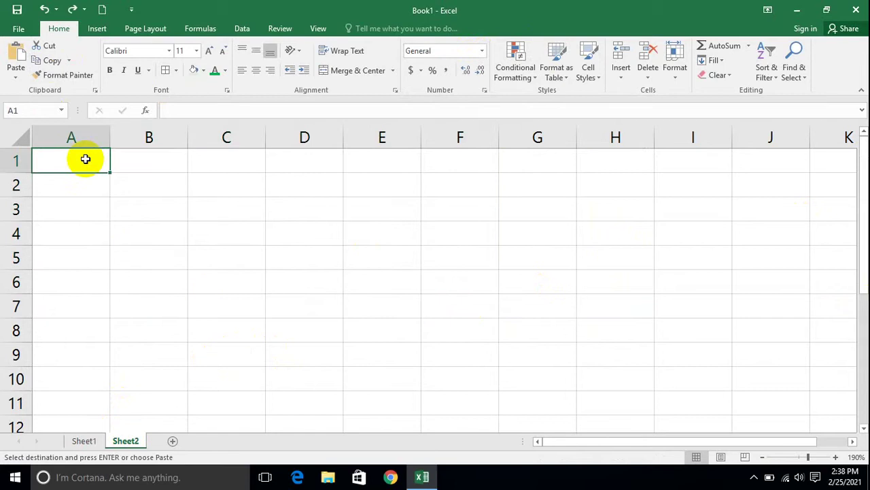
click(15, 80)
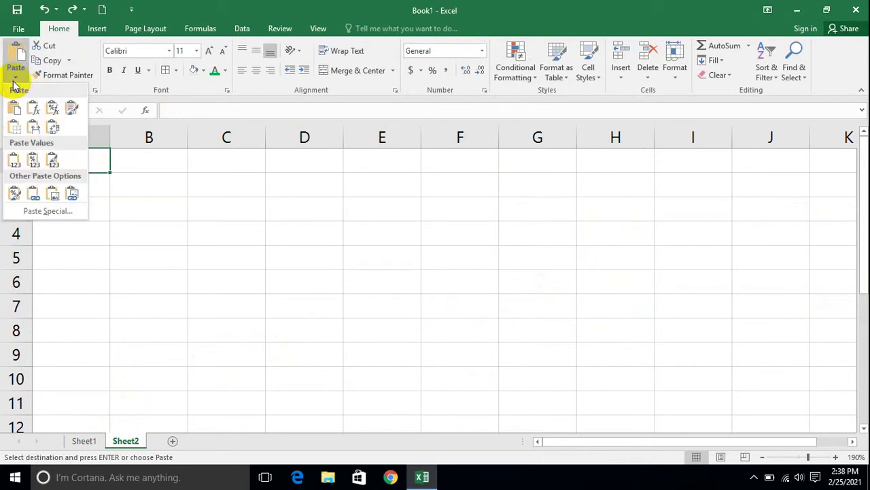
click(67, 114)
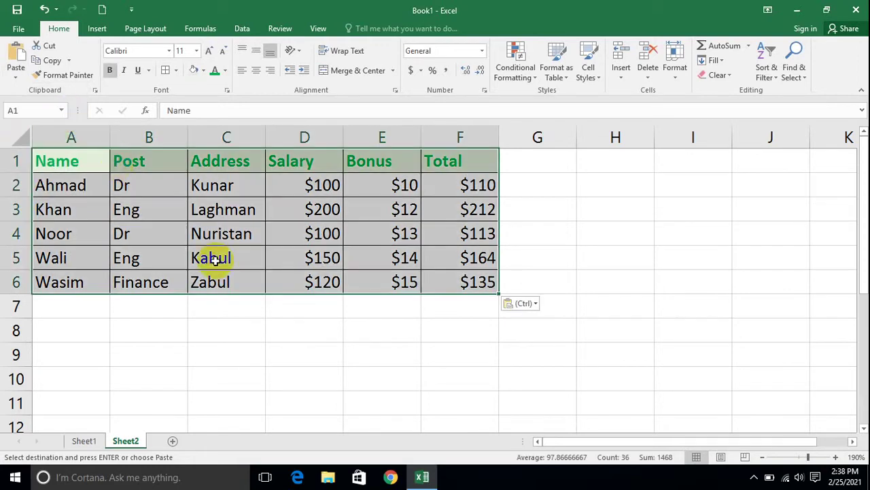
Inspect the Total formula in F2 of the pasted table and compare the copy with the original on Sheet1
click(610, 229)
click(453, 181)
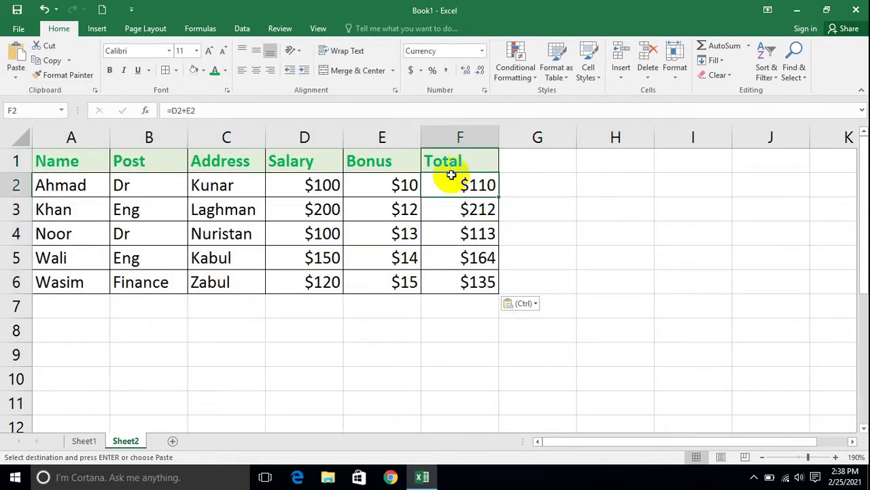
click(83, 441)
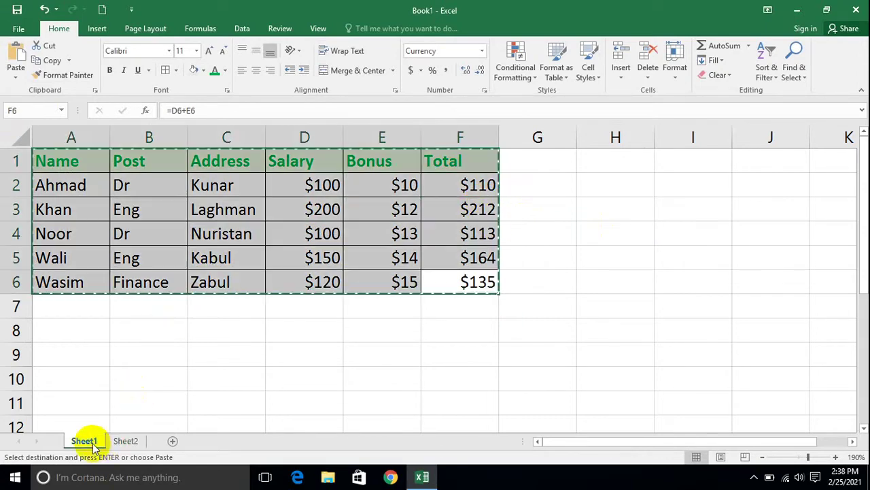
drag(442, 283, 48, 151)
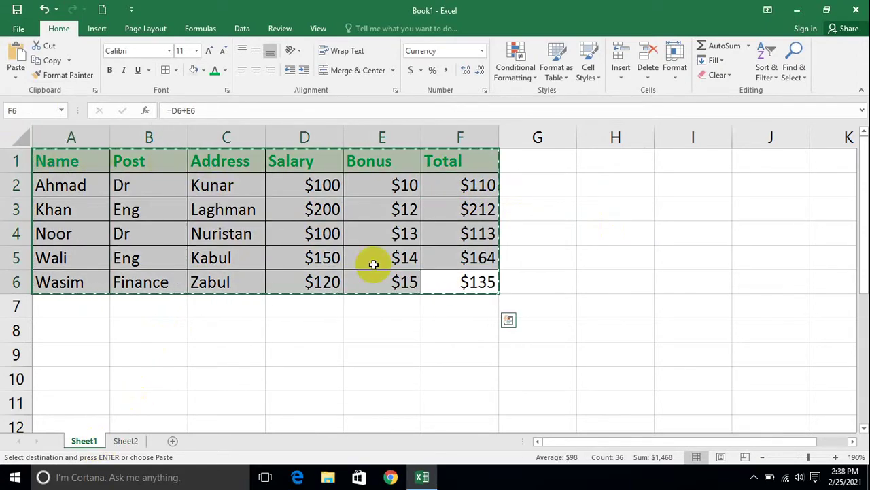
click(127, 442)
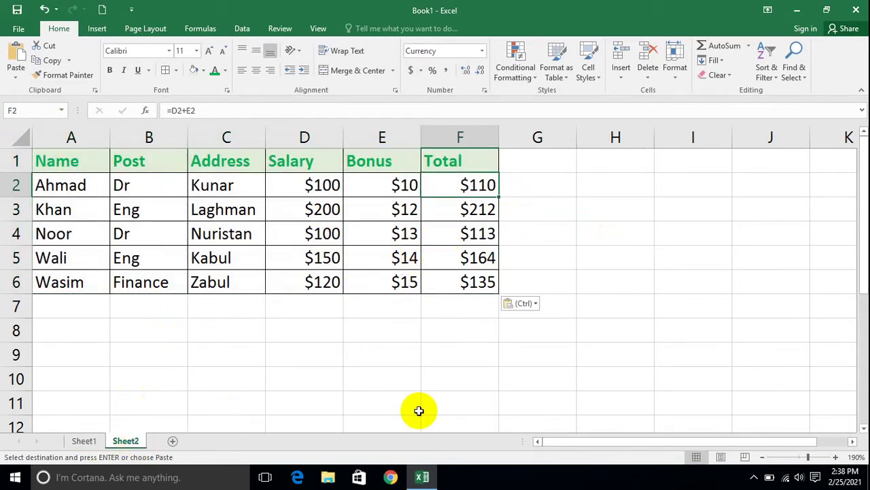
drag(466, 283, 36, 147)
click(49, 60)
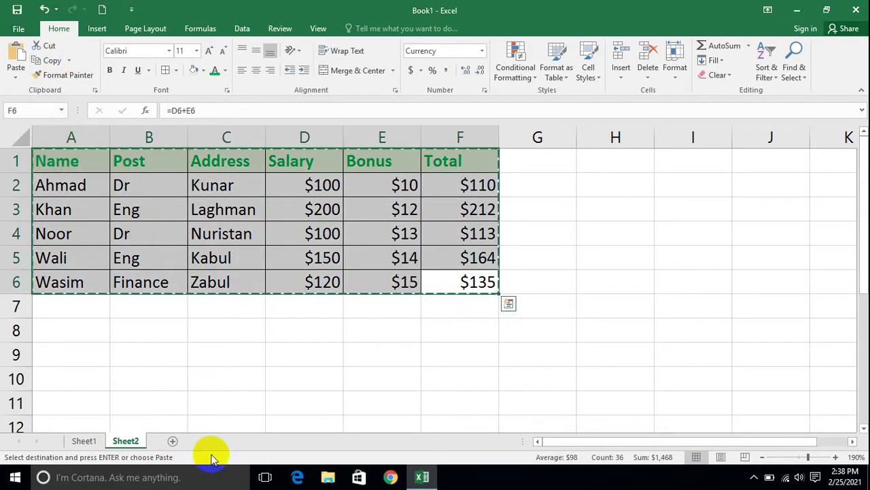
Copy the table A1:F6 from Sheet1 and preview the No Borders paste option at A8 of Sheet2 without applying it
click(86, 441)
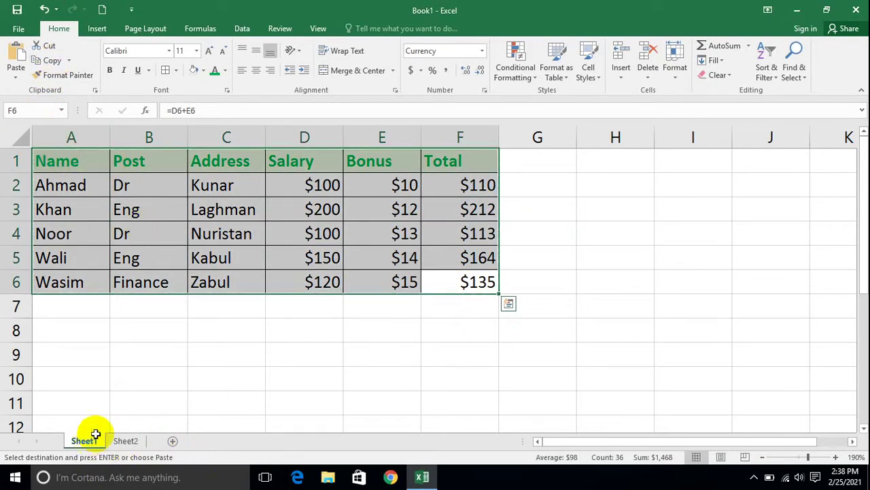
click(470, 282)
drag(386, 257, 93, 161)
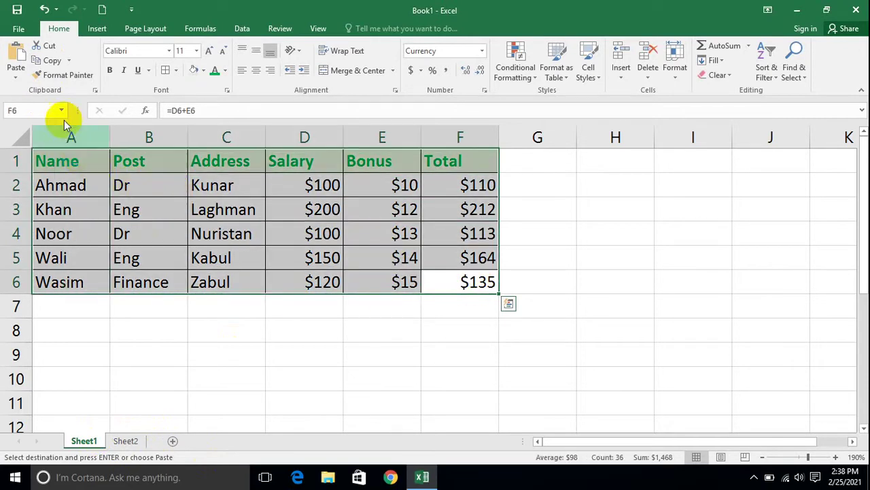
click(50, 61)
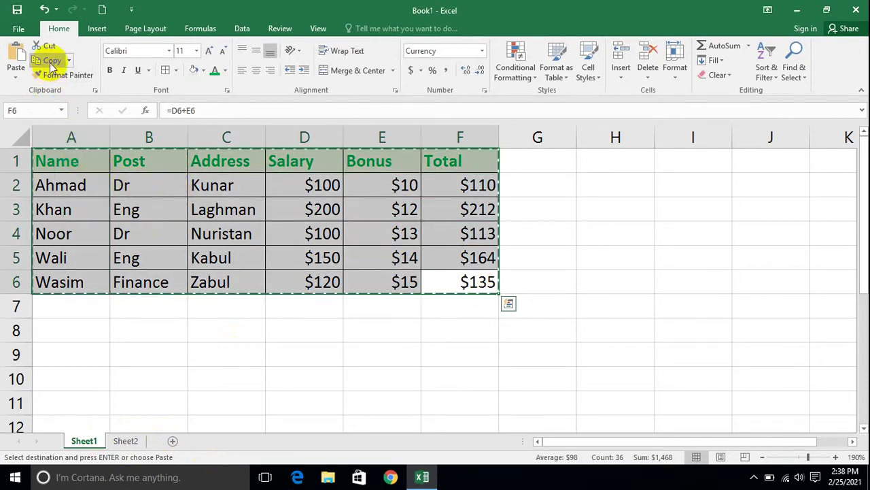
click(122, 441)
click(70, 340)
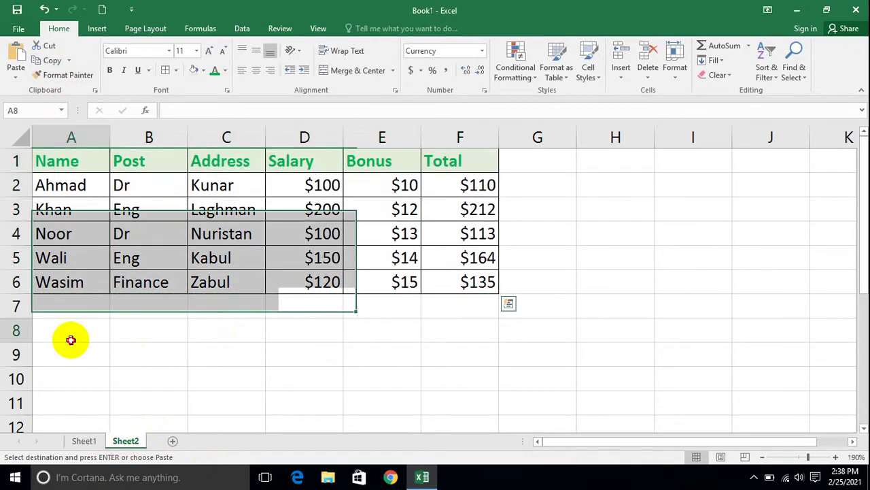
click(16, 77)
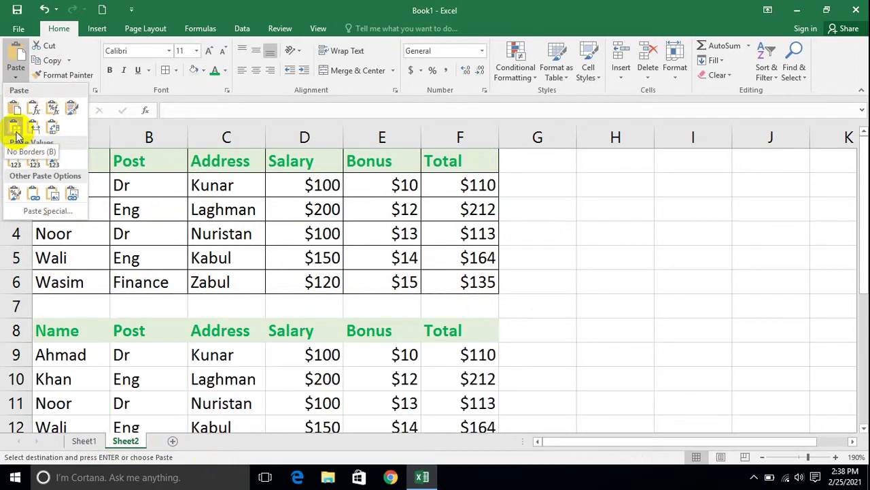
click(655, 292)
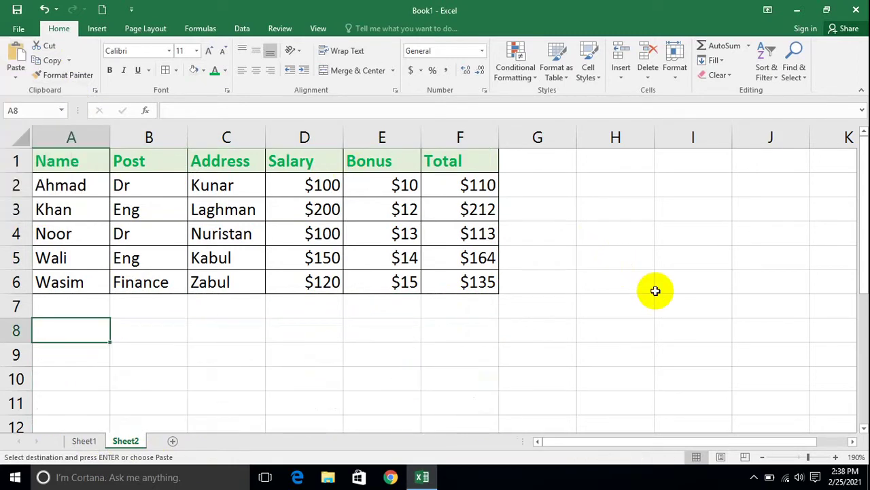
Undo the Keep Source Formatting paste on Sheet2 and deselect the cleared range
key(ctrl+z)
key(ctrl+z)
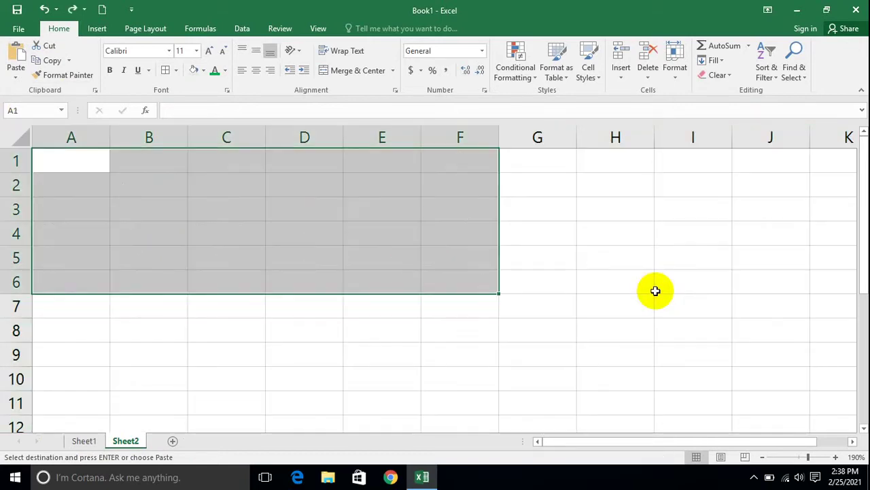
click(537, 284)
Copy the table A1:F6 from Sheet1 and paste it at A1 of Sheet2 with the No Borders option
click(85, 441)
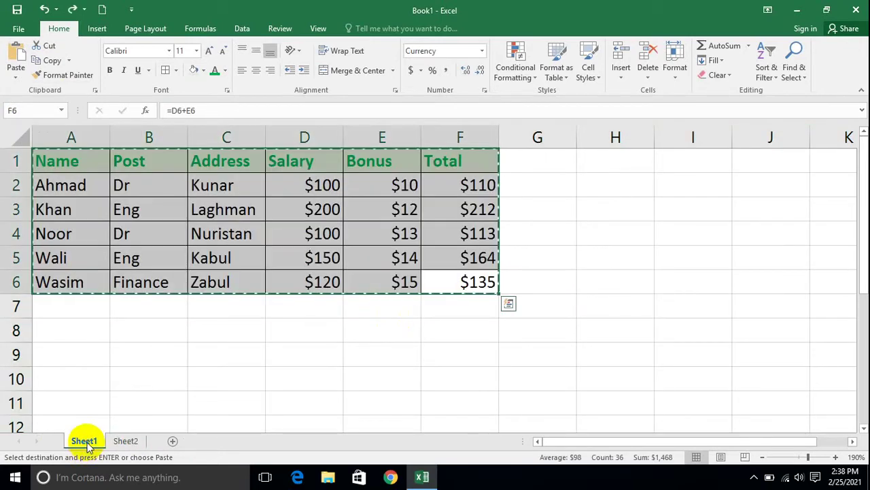
click(506, 312)
drag(467, 286, 80, 146)
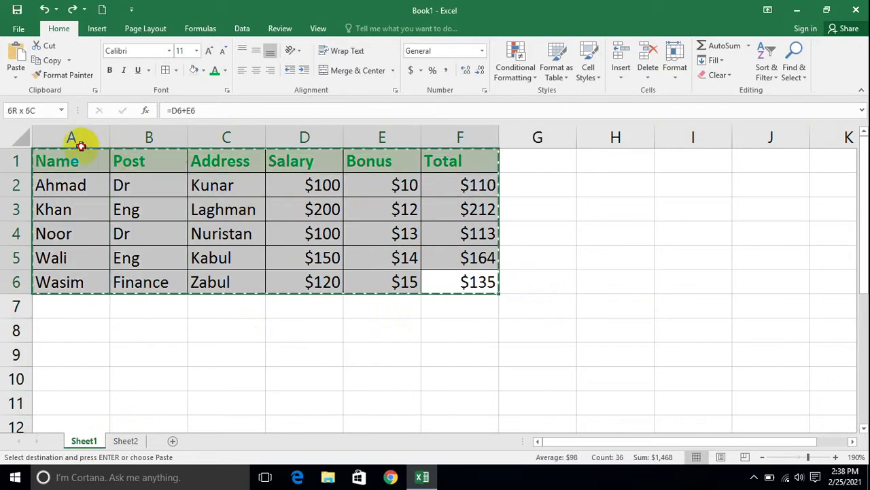
click(762, 457)
click(763, 457)
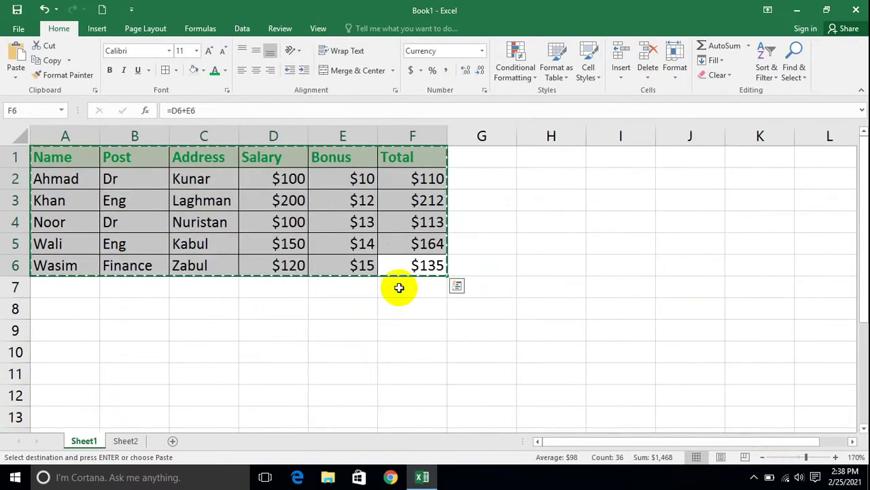
drag(409, 267, 2, 101)
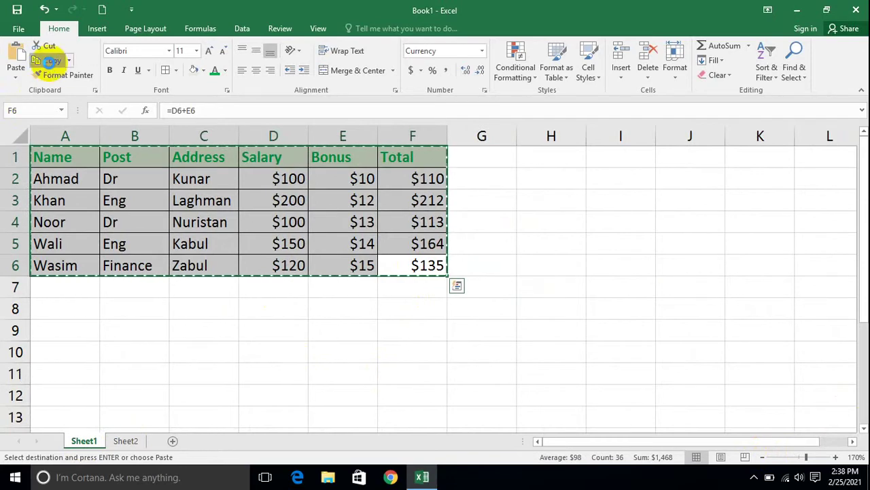
click(125, 441)
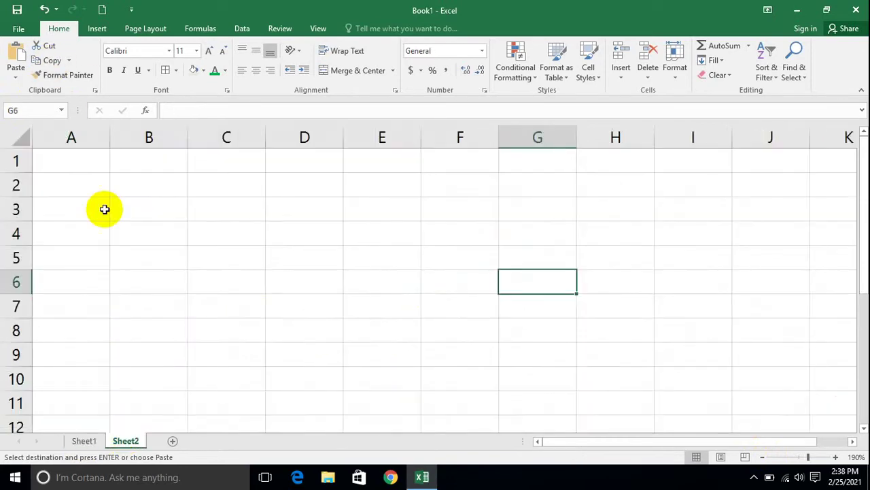
click(89, 157)
click(16, 76)
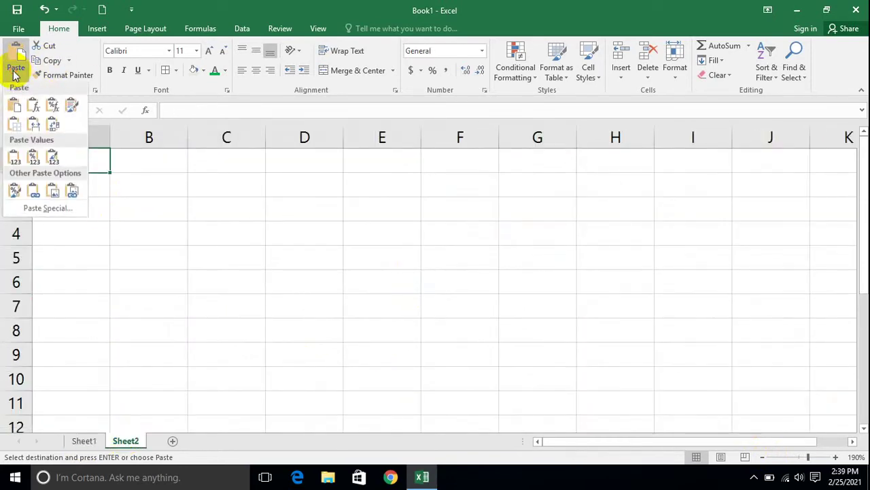
click(16, 129)
click(571, 333)
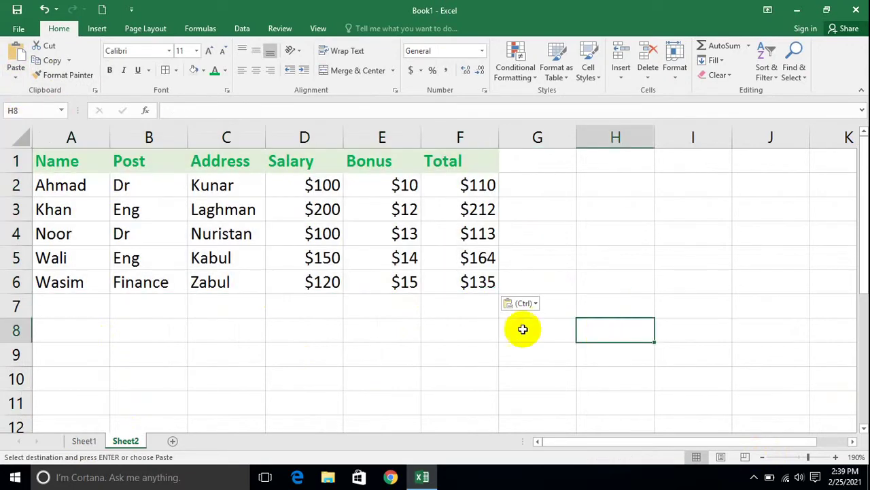
Compare the borders of the original table on Sheet1 with those of the pasted copy on Sheet2
click(80, 427)
click(84, 441)
click(416, 242)
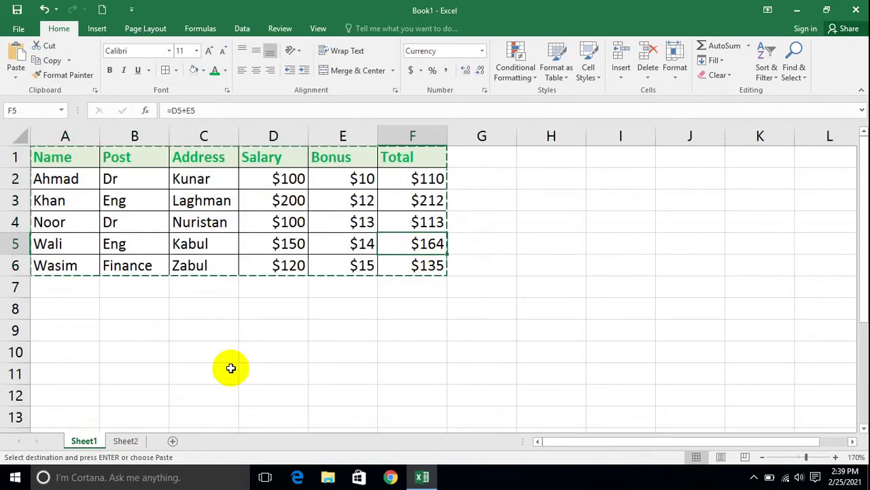
click(220, 370)
click(126, 440)
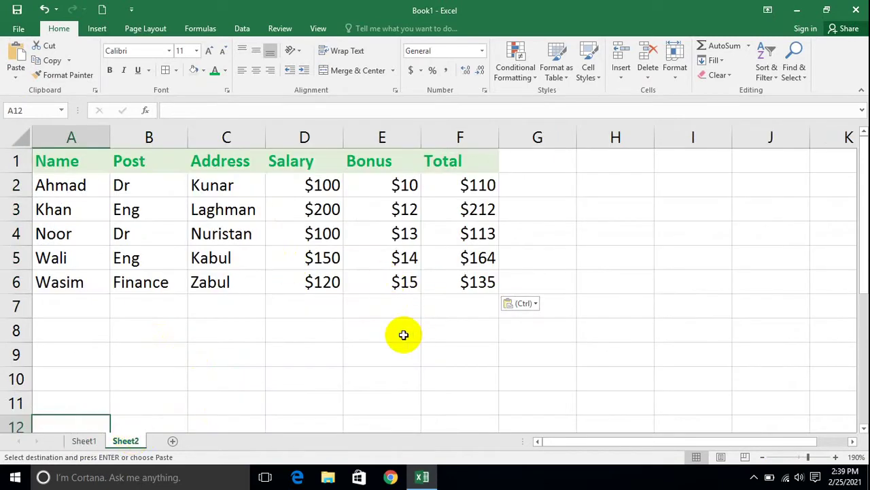
Undo the No Borders paste on Sheet2 and copy the table A1:F6 from Sheet1 again
key(ctrl+z)
click(84, 441)
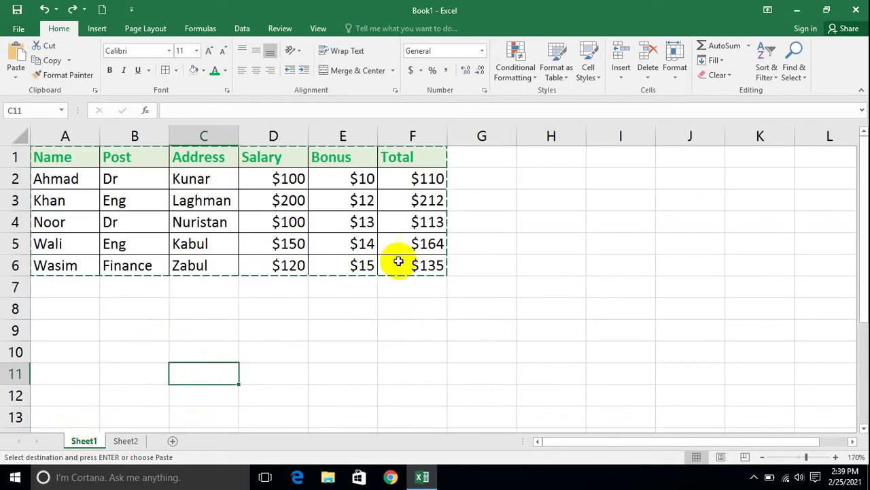
drag(398, 264, 2, 132)
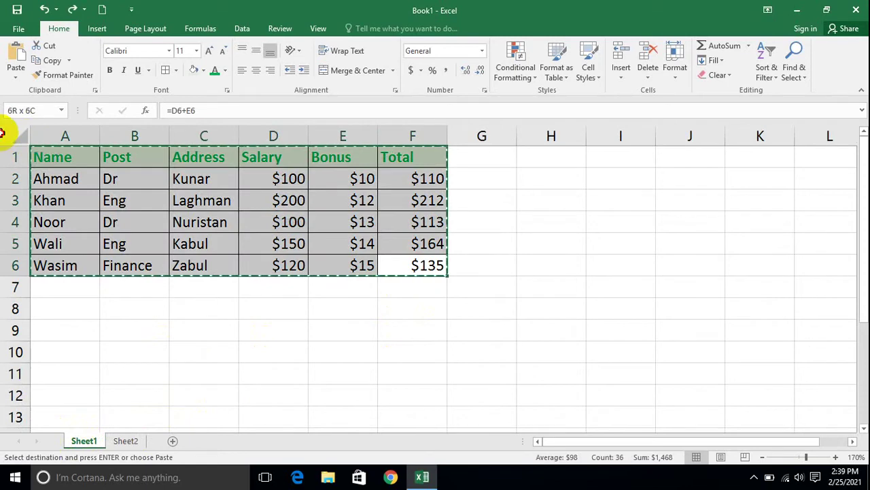
click(50, 60)
Preview the Keep Source Column Widths paste option at A1 of Sheet2 without applying it
click(126, 440)
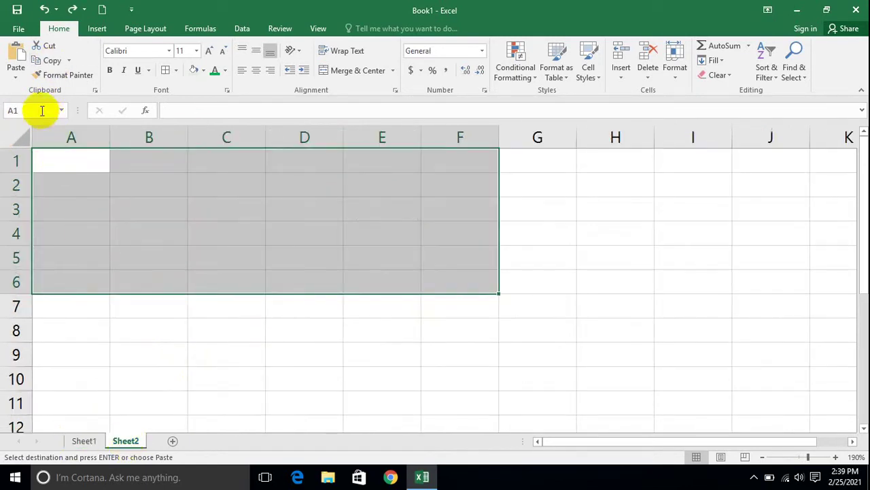
click(78, 161)
click(16, 78)
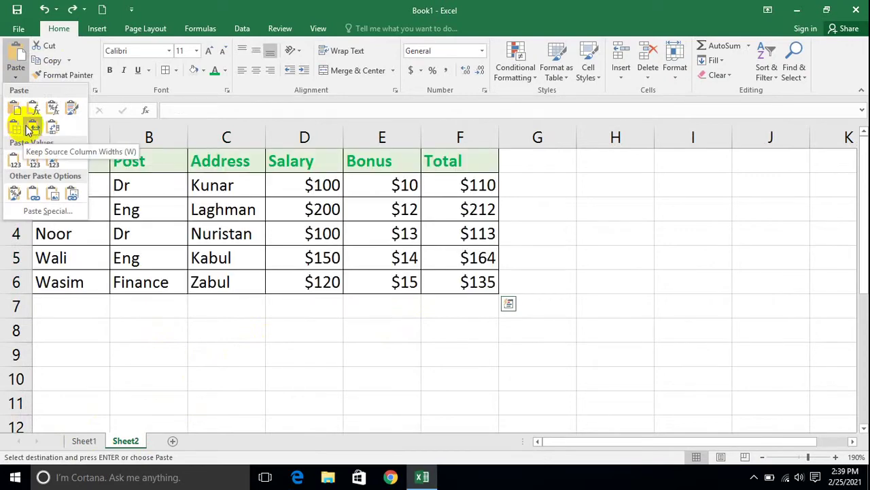
click(84, 439)
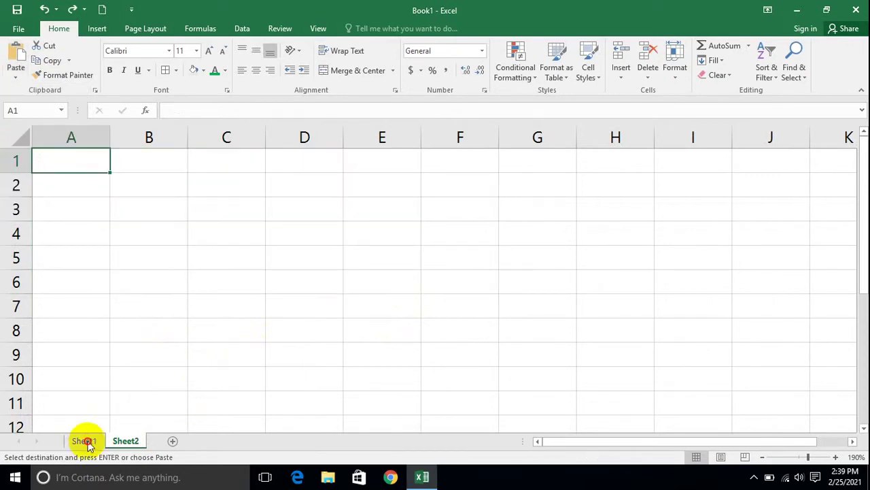
Widen column A of the table on Sheet1 to nearly double its width and return to Sheet2
click(84, 440)
click(163, 371)
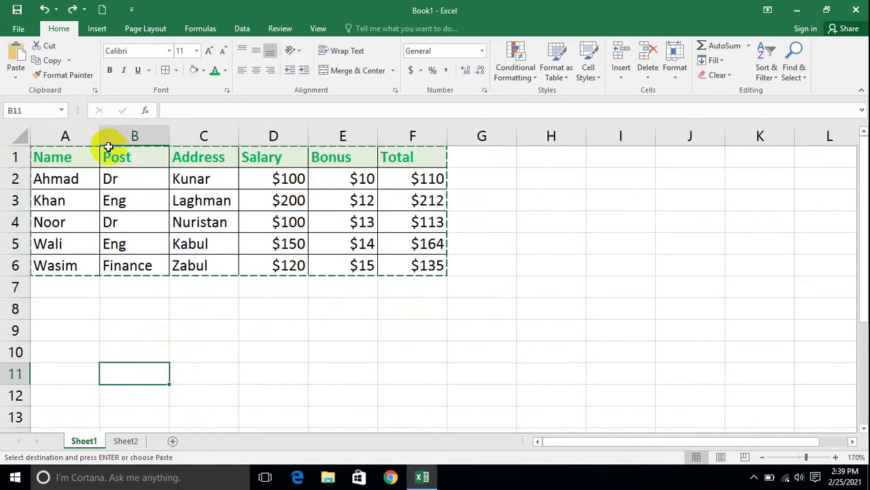
drag(99, 140, 154, 130)
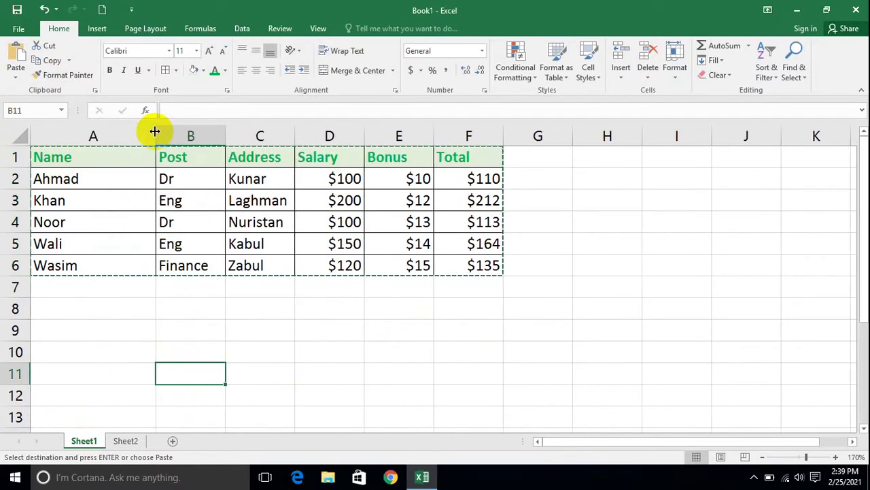
click(168, 292)
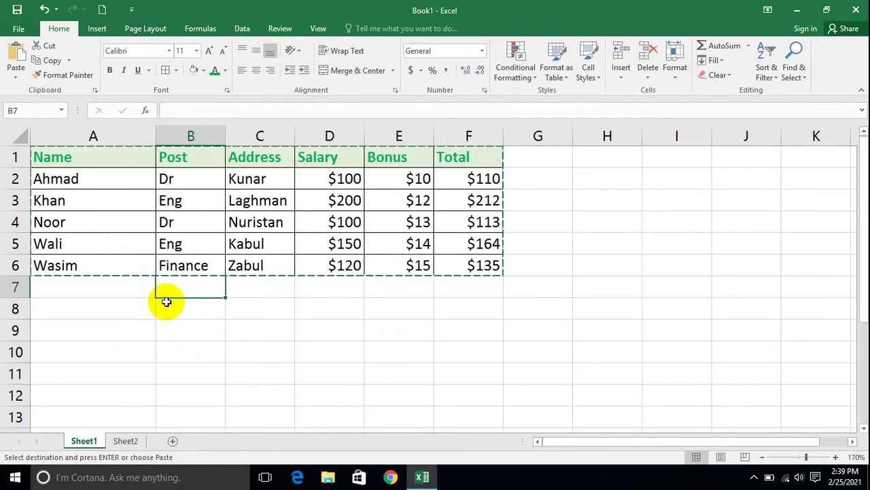
click(124, 441)
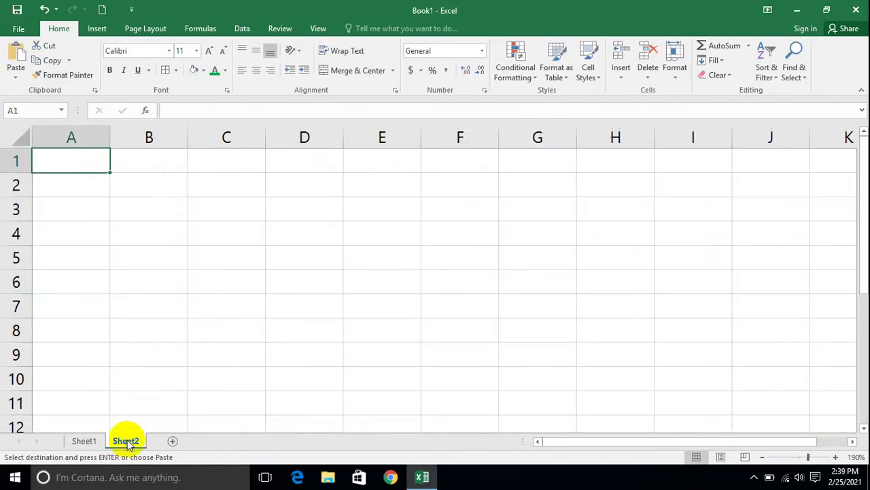
Check the column width of column A on both Sheet1 and Sheet2 without changing it
click(84, 442)
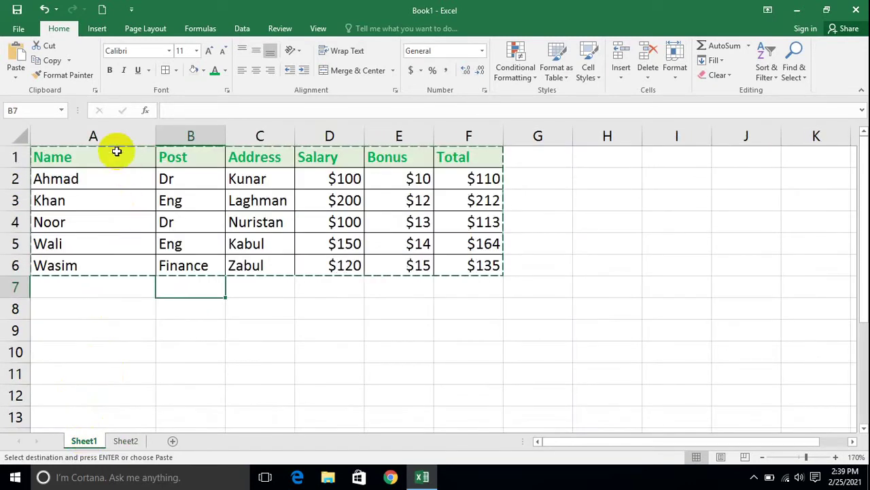
right_click(107, 133)
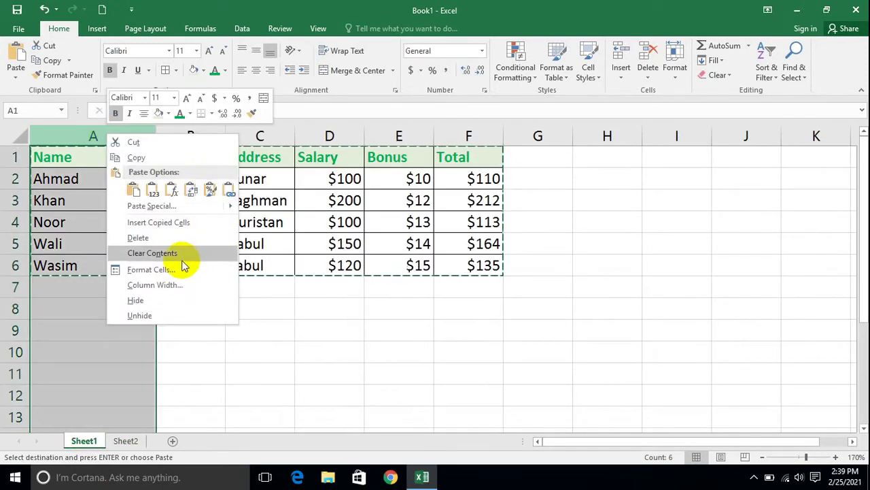
click(167, 286)
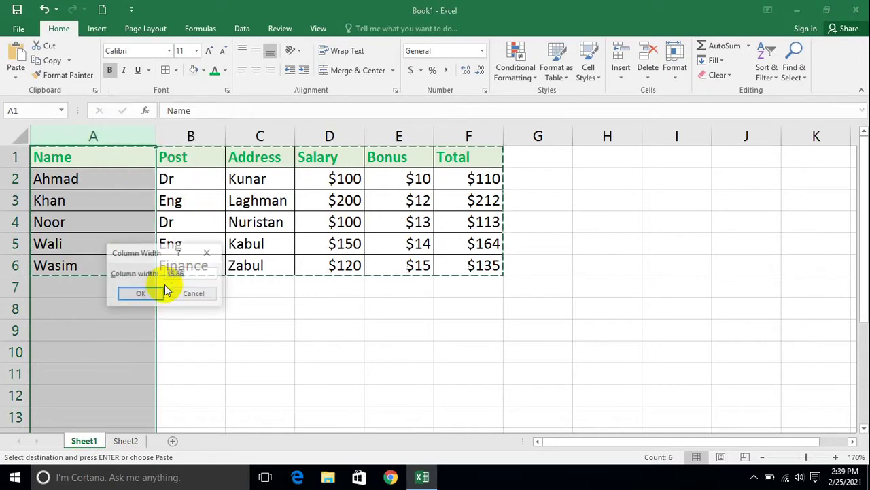
click(201, 294)
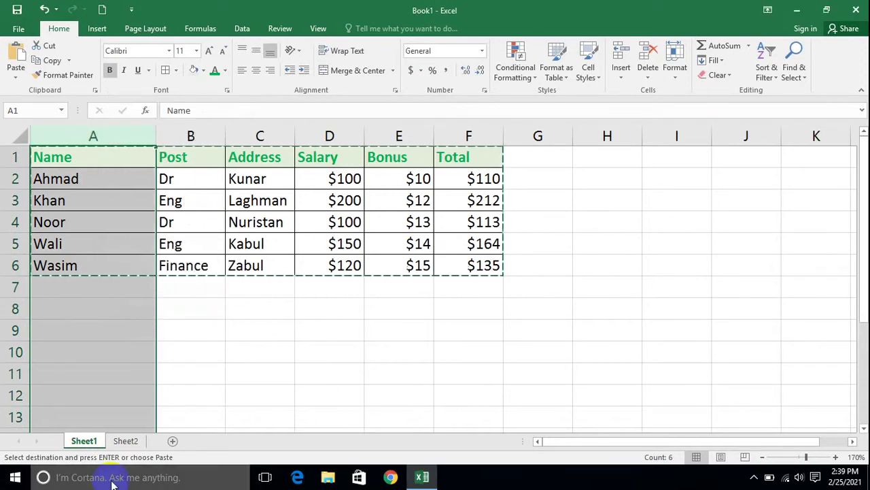
click(123, 440)
right_click(90, 137)
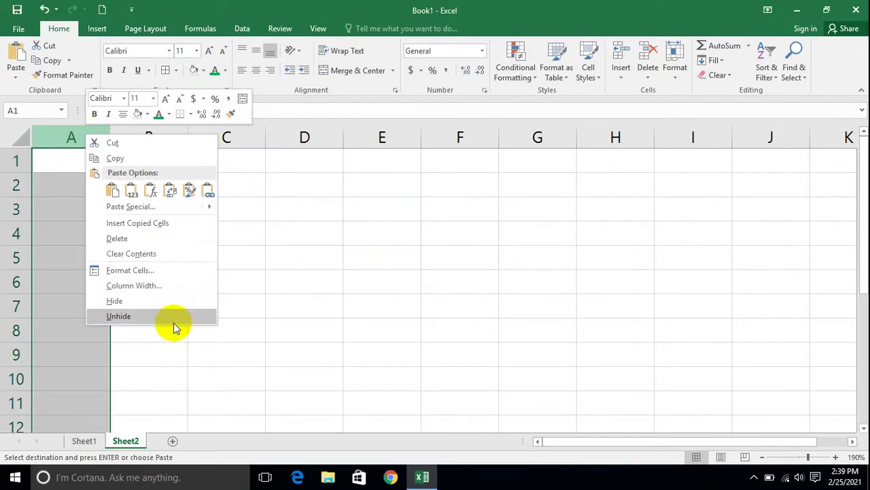
click(151, 286)
click(179, 300)
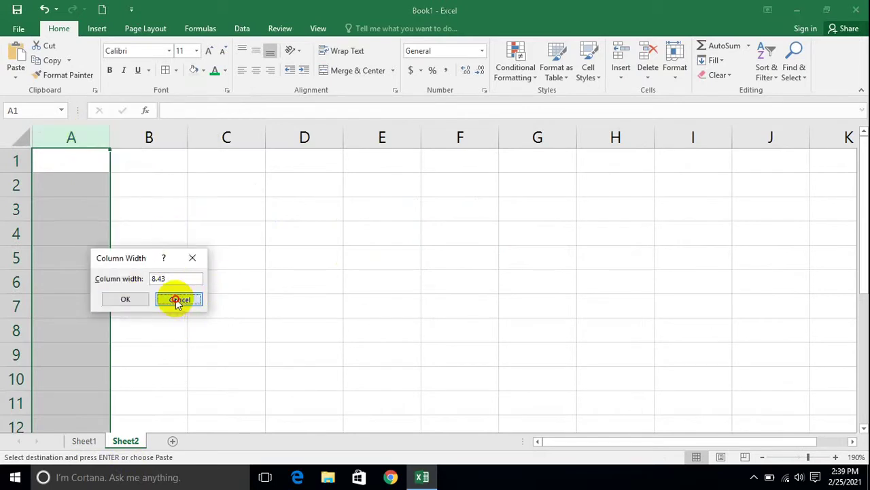
click(219, 324)
click(84, 441)
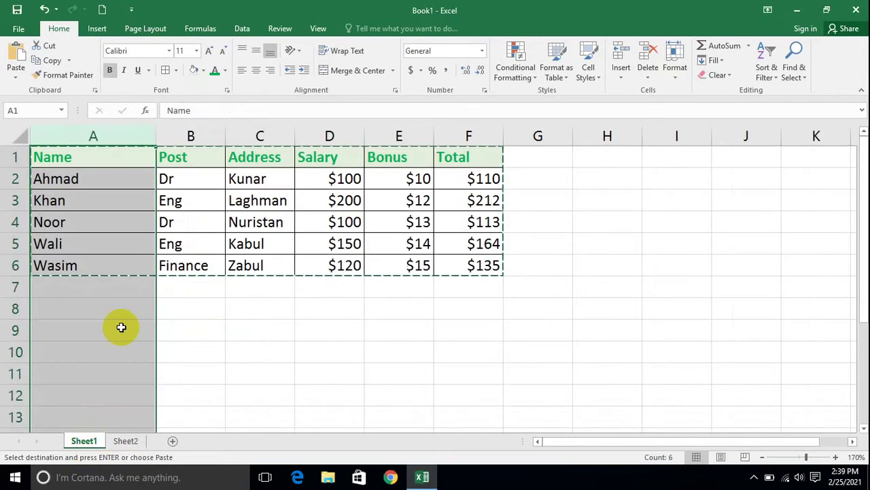
Widen the Post column on Sheet1 and paste the table A1:F6 into Sheet2 at A1, keeping the source column widths
click(196, 328)
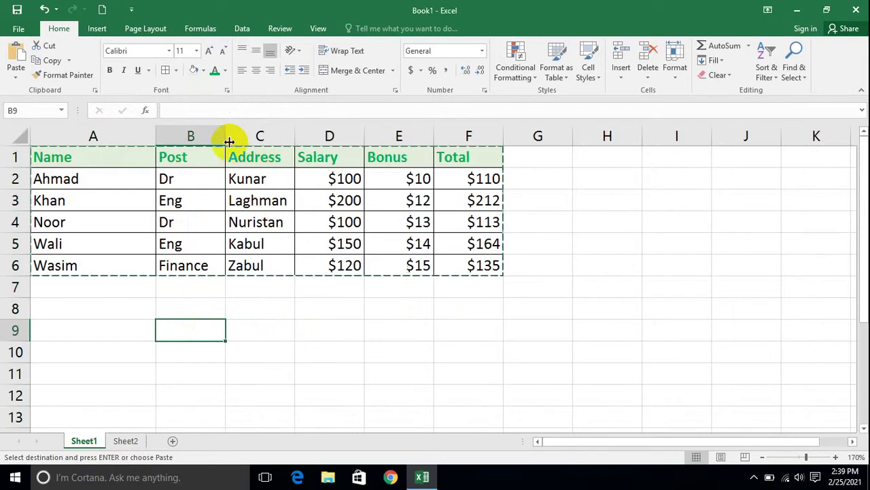
drag(224, 135, 275, 136)
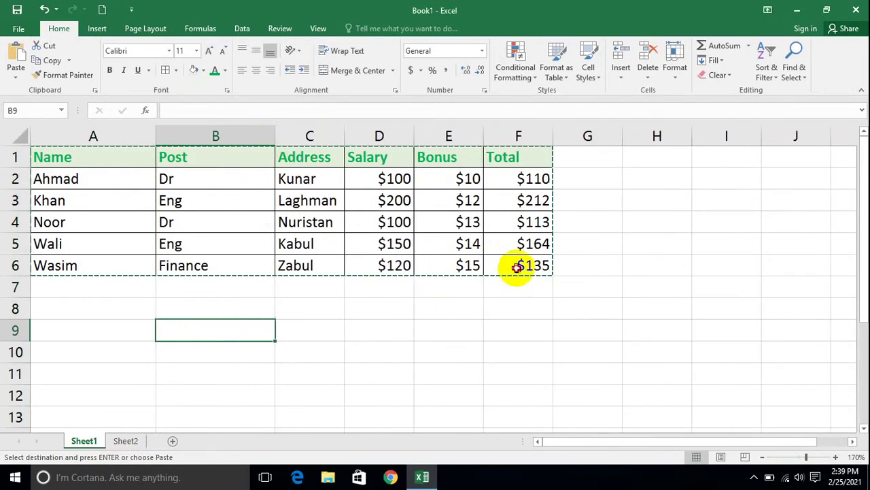
drag(516, 267, 2, 130)
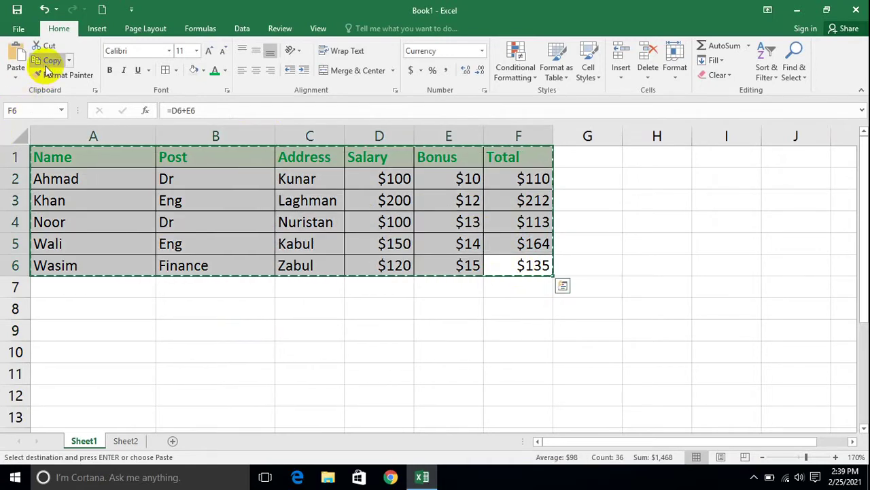
click(126, 441)
click(97, 160)
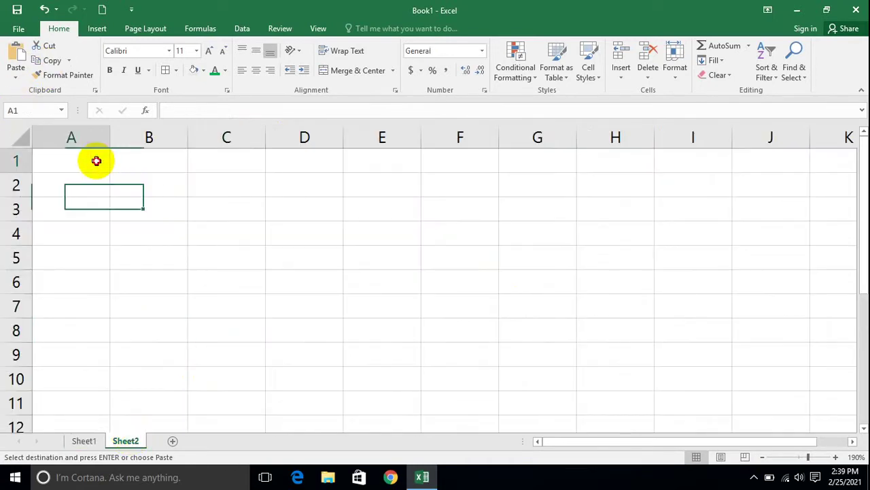
click(14, 80)
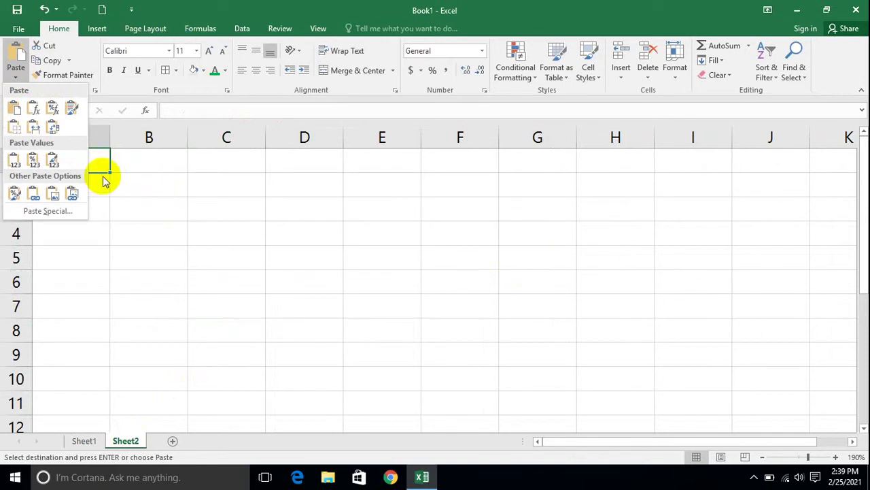
click(36, 129)
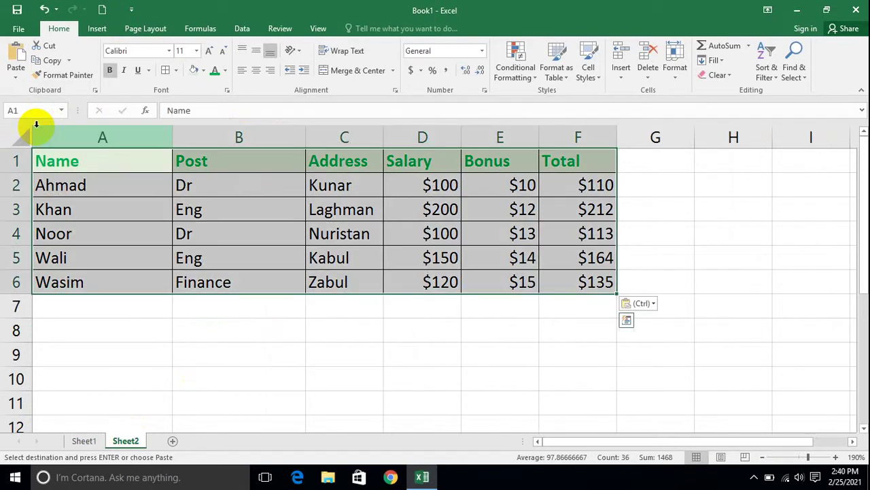
Compare the pasted table on Sheet2 with the original on Sheet1, and check the column width of the Post column
click(226, 406)
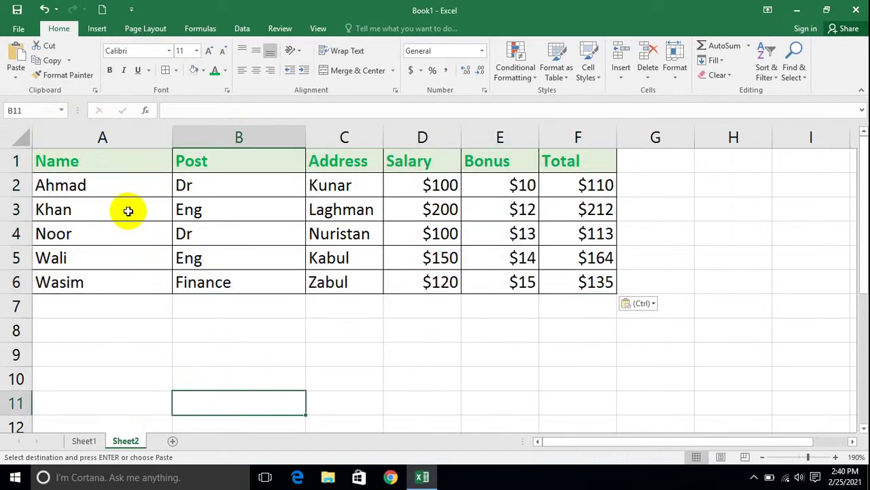
click(84, 441)
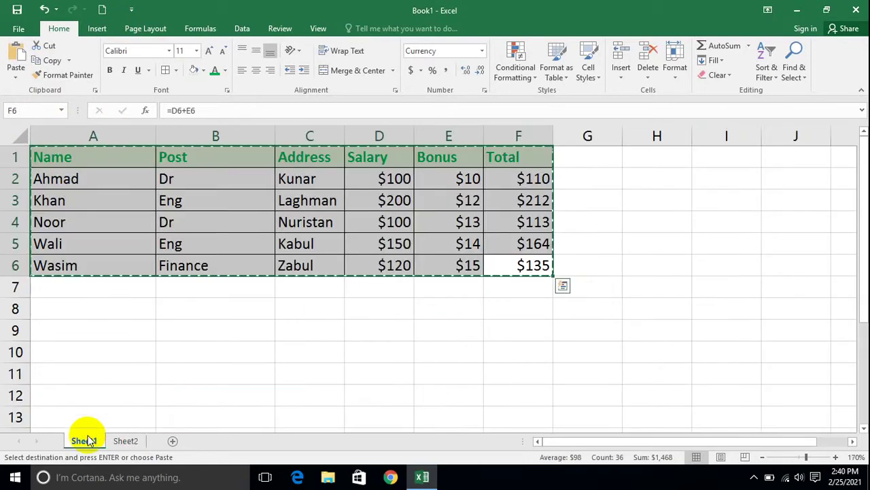
click(126, 440)
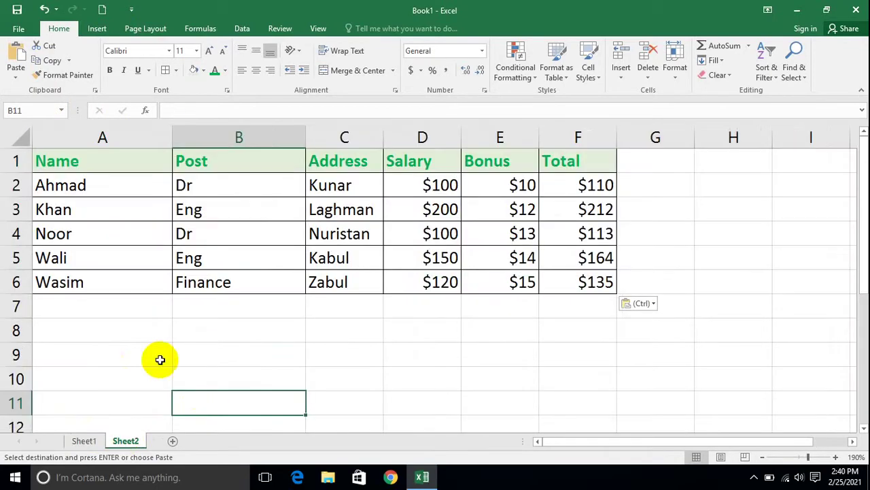
click(84, 441)
click(422, 357)
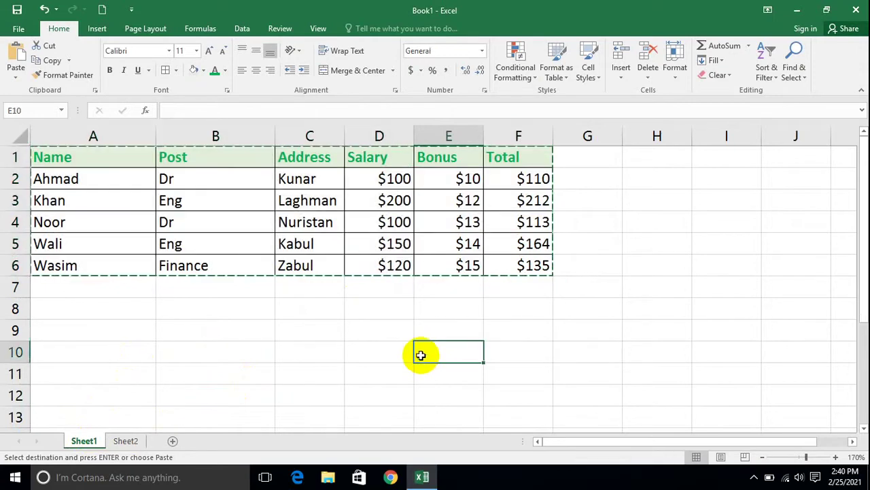
click(106, 129)
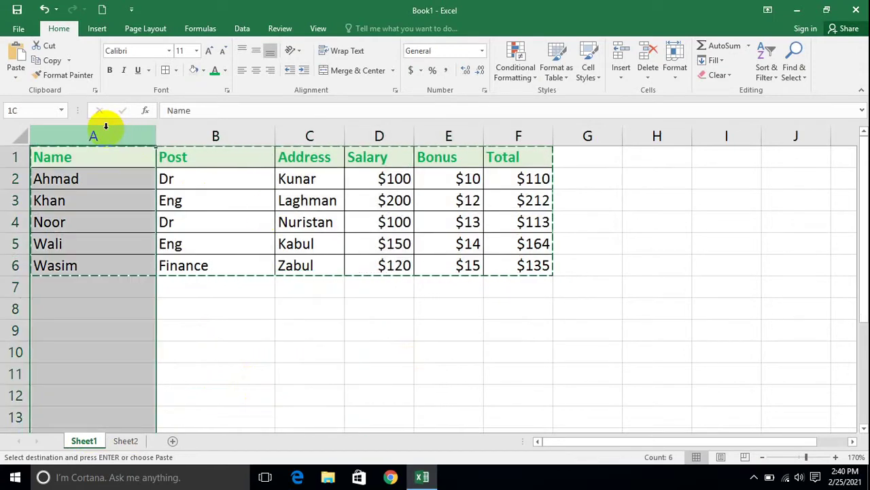
click(204, 132)
right_click(204, 134)
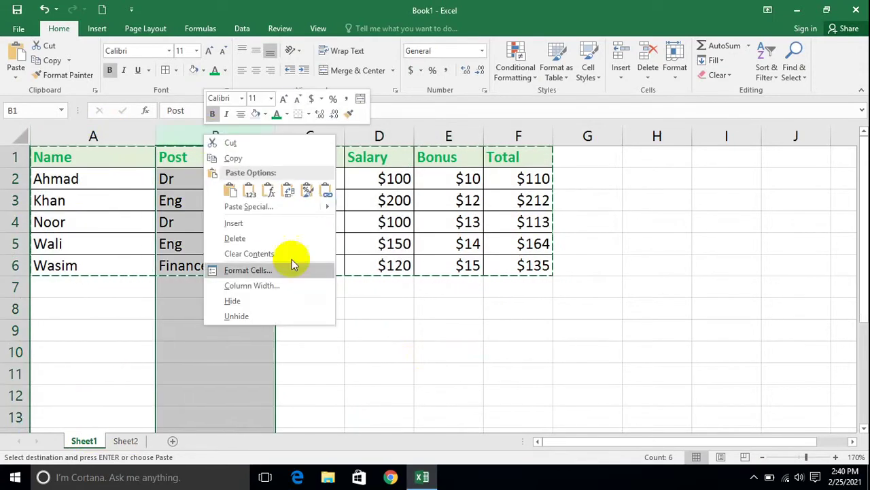
click(262, 285)
click(312, 302)
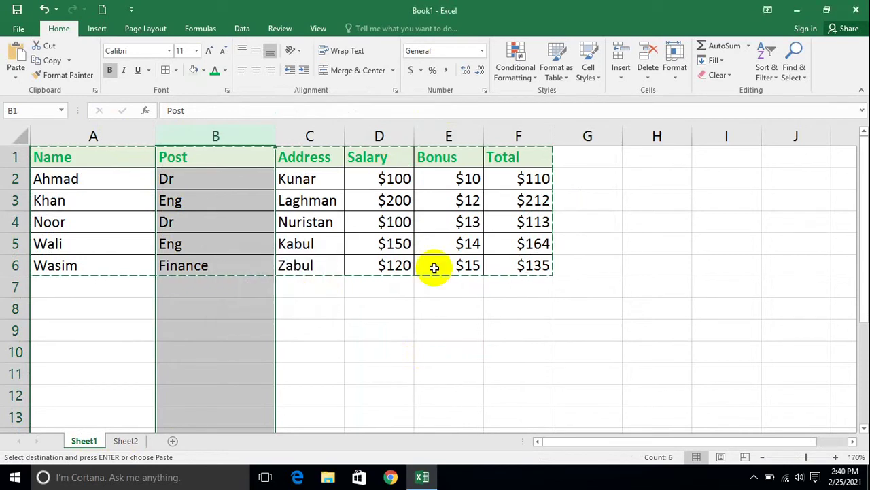
drag(506, 260, 30, 113)
click(51, 60)
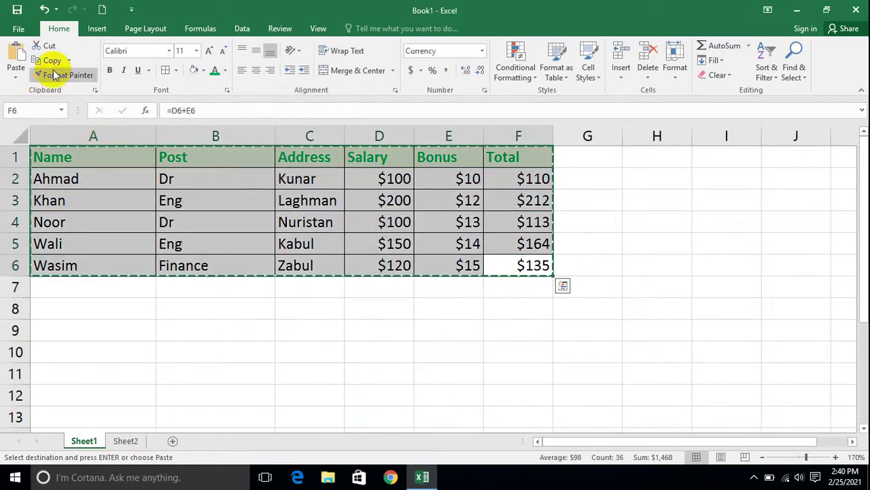
click(125, 441)
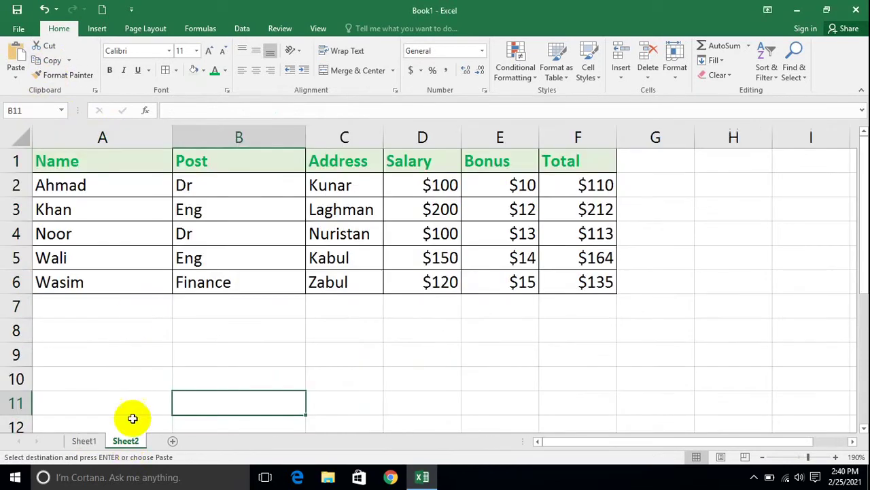
click(93, 352)
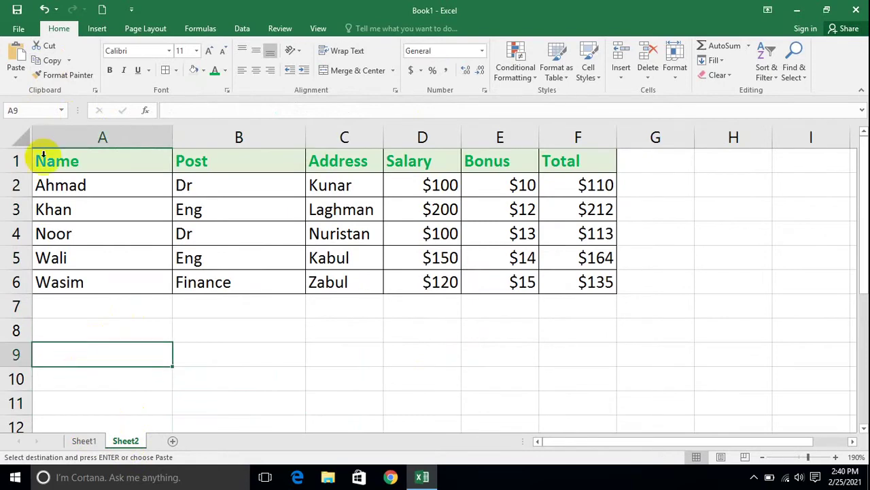
click(14, 79)
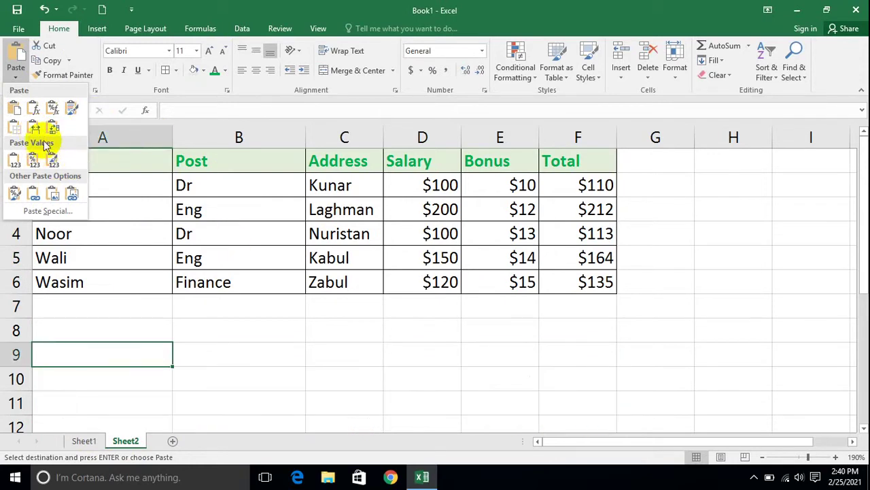
click(467, 330)
double_click(472, 330)
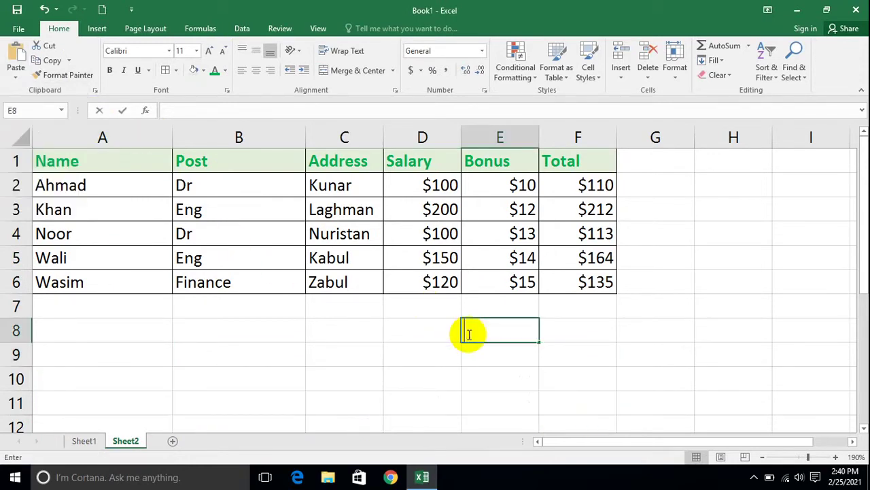
Undo the table paste on Sheet2 and the widening of columns A and B on Sheet1
click(85, 441)
key(ctrl+z)
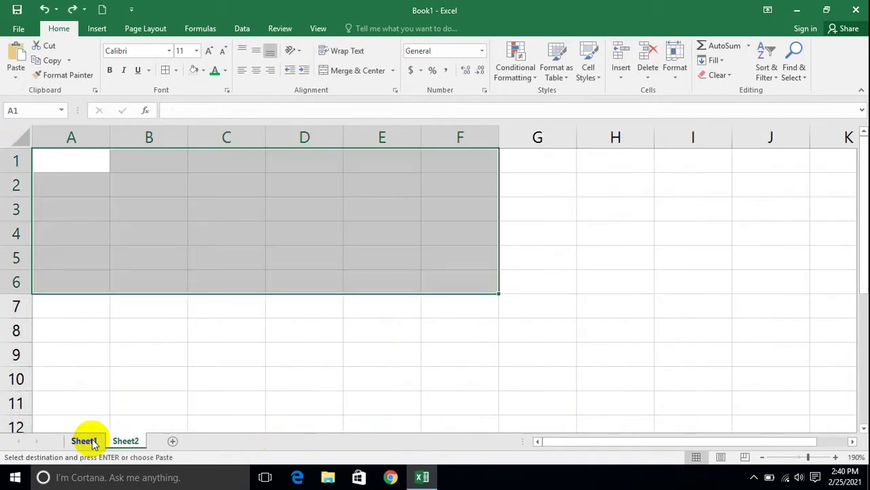
click(85, 441)
click(159, 358)
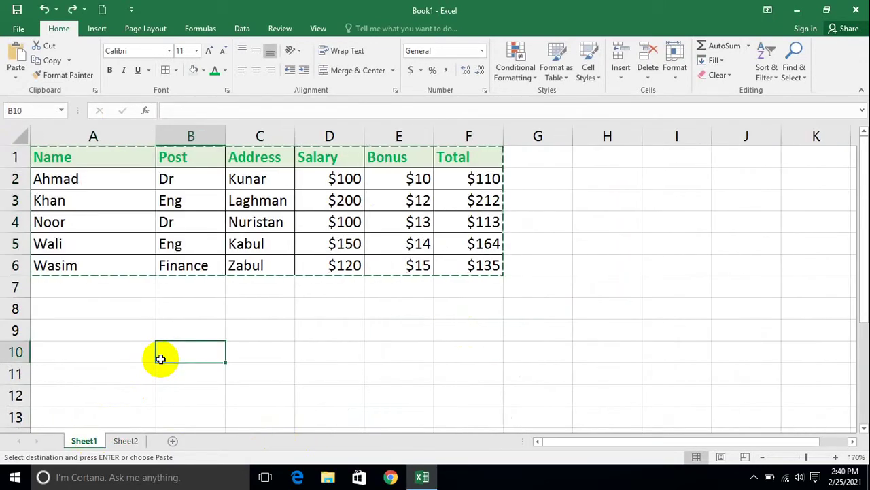
click(441, 324)
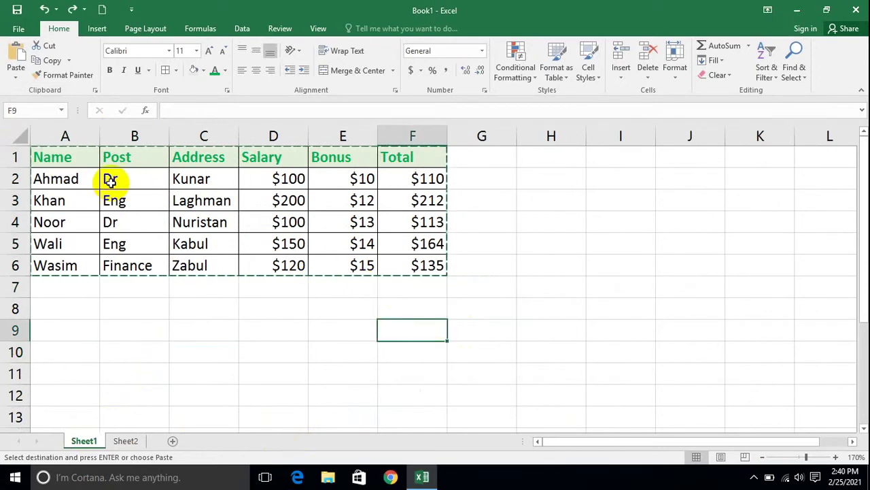
Copy the Sheet1 table A1:F6 and paste it transposed starting at cell A9 on the same sheet
scroll(78, 171, down, 9)
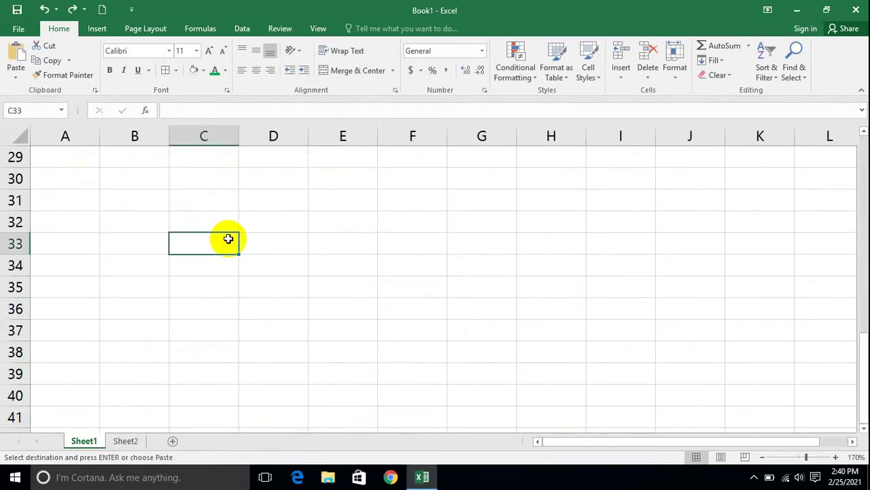
key(ctrl+Up)
key(ctrl+Up)
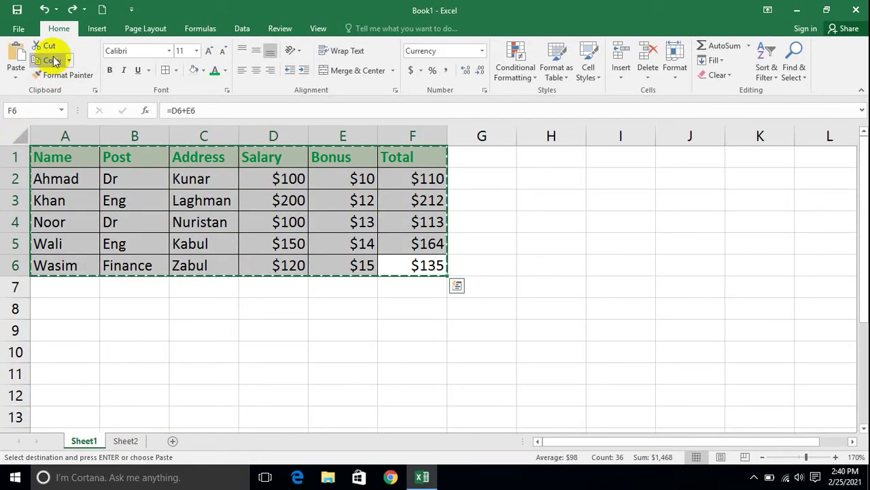
click(66, 324)
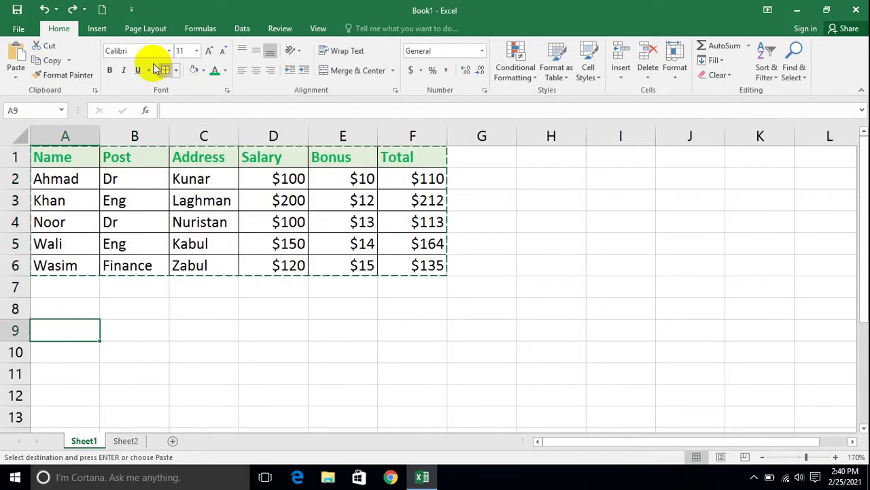
click(16, 77)
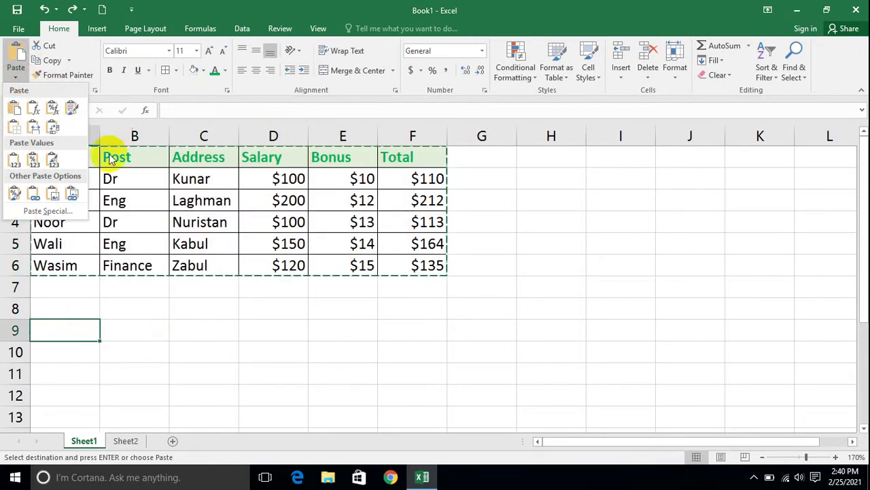
click(55, 130)
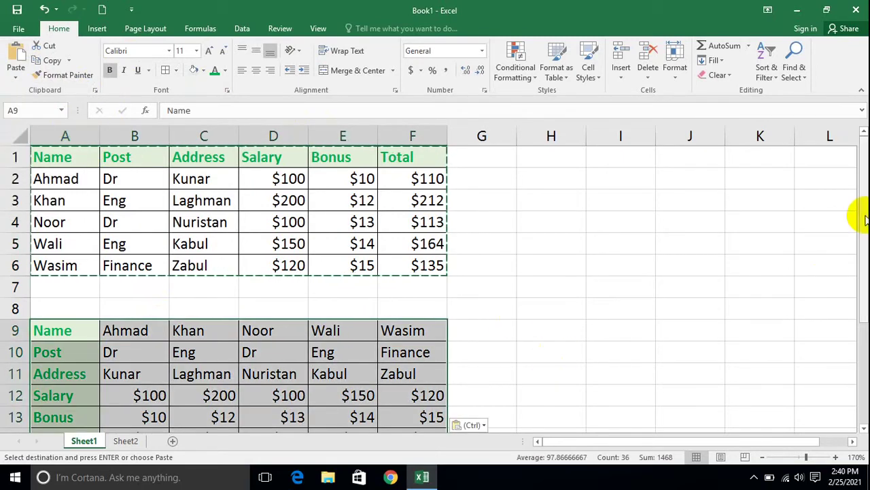
drag(864, 219, 863, 191)
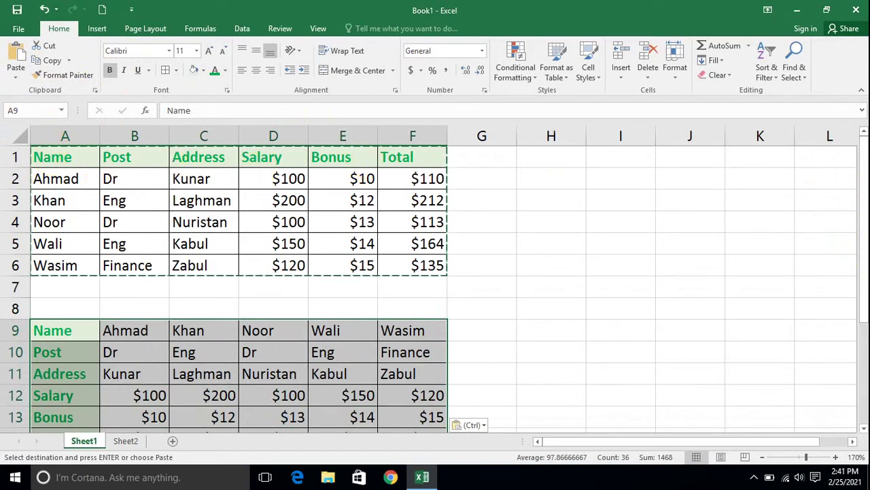
scroll(859, 211, down, 2)
scroll(853, 204, up, 2)
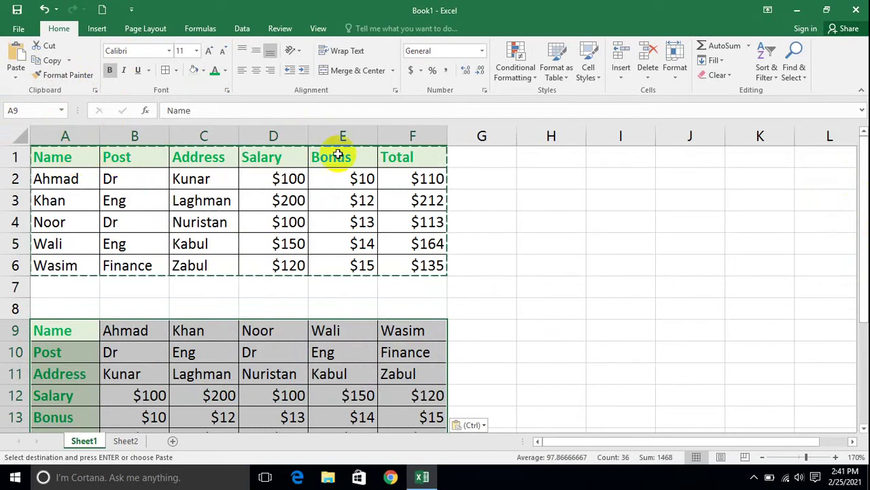
Copy the transposed table A9:F14 on Sheet1 and paste it transposed starting at cell H4
drag(860, 177, 860, 185)
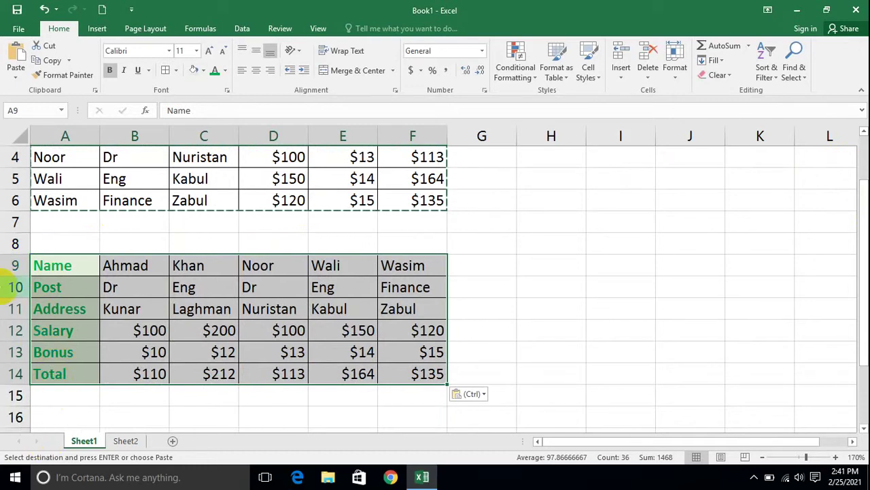
click(563, 349)
drag(424, 370, 63, 256)
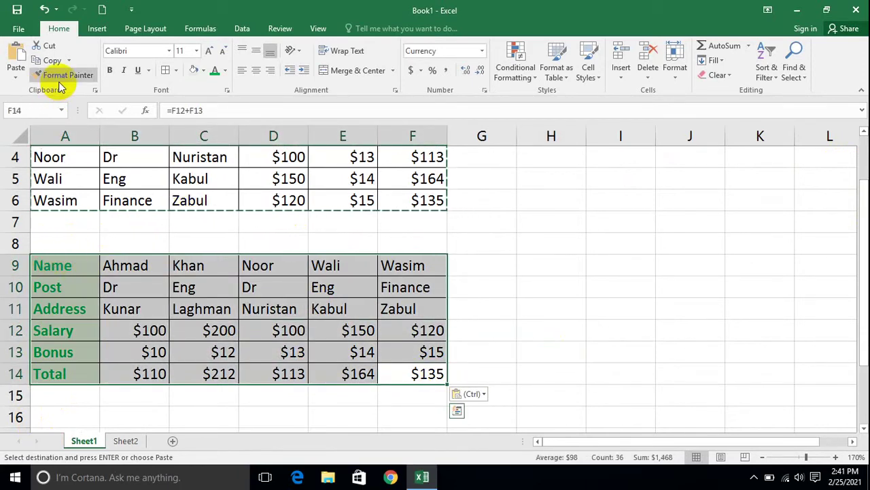
click(554, 157)
click(17, 76)
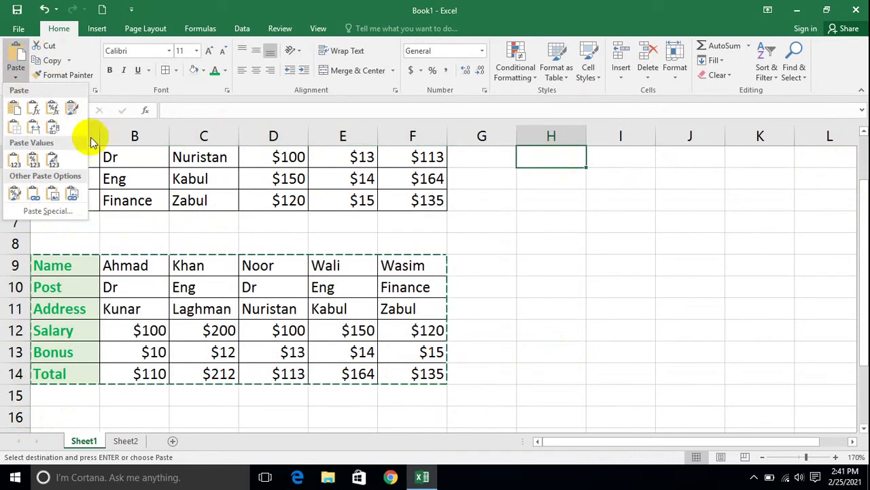
click(54, 129)
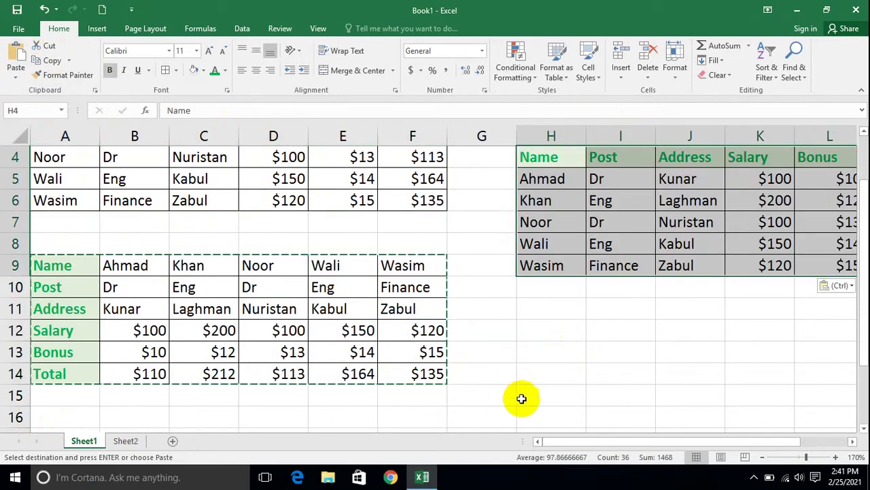
click(618, 353)
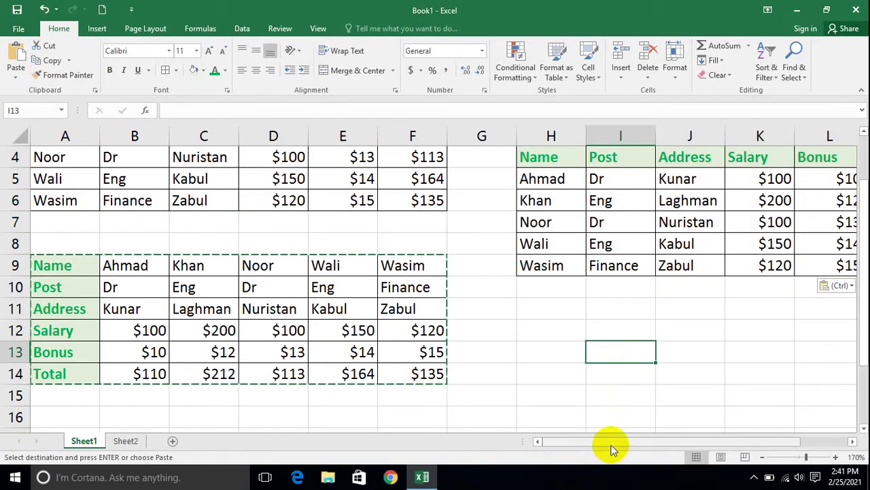
Undo both transposed table pastes on Sheet1, at H4 and at A9
drag(612, 441, 499, 431)
click(512, 305)
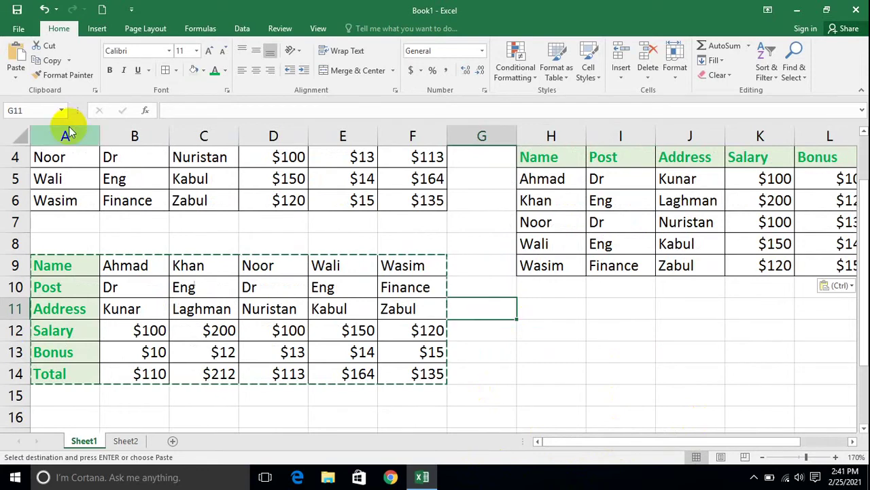
click(16, 77)
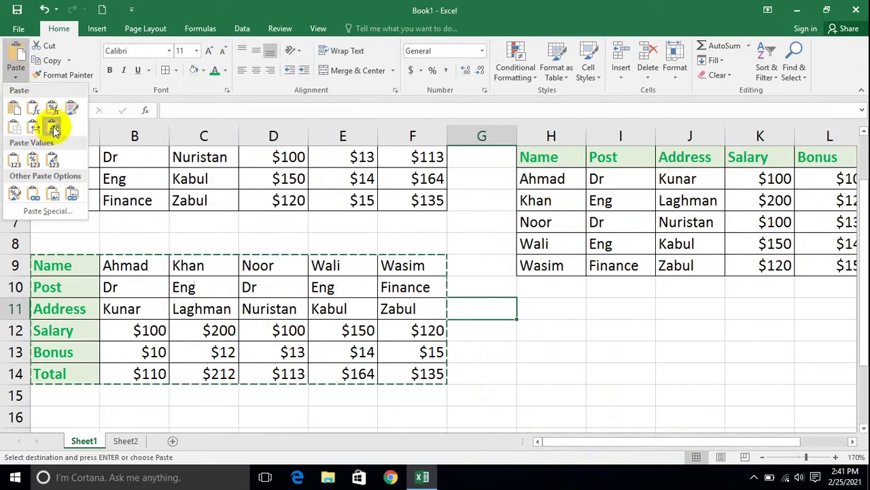
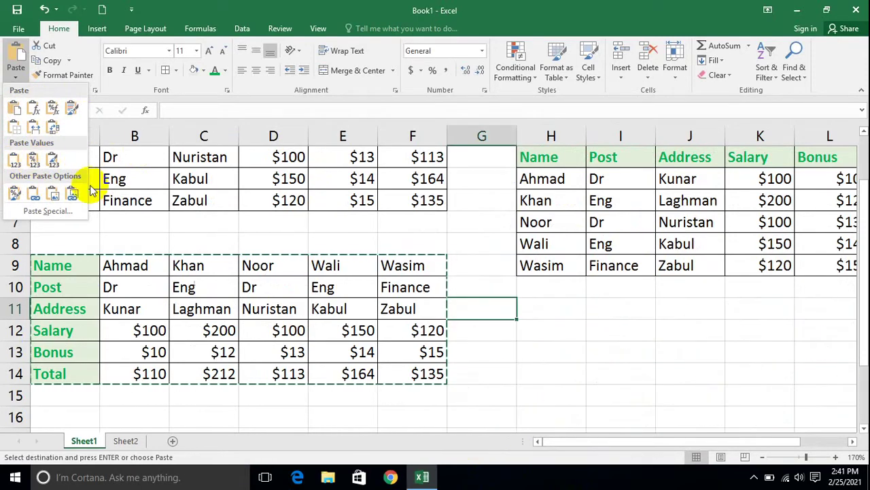
click(517, 329)
click(517, 329)
key(ctrl+z)
key(ctrl+z)
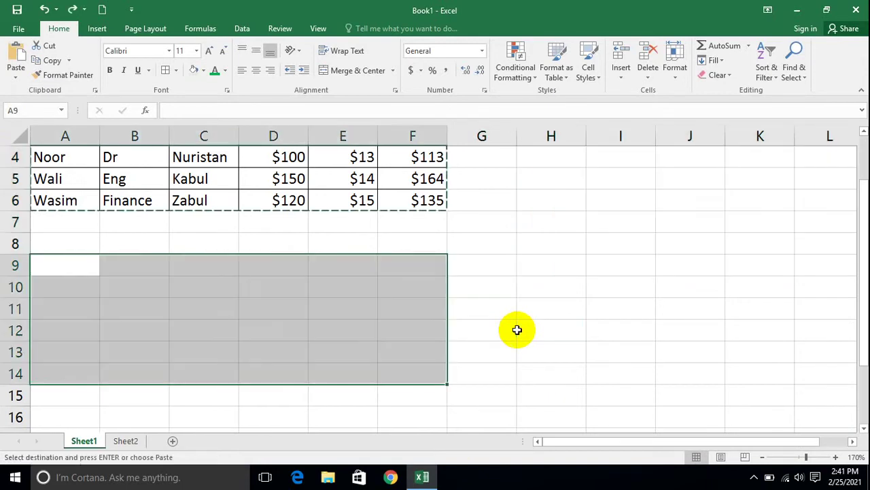
click(552, 271)
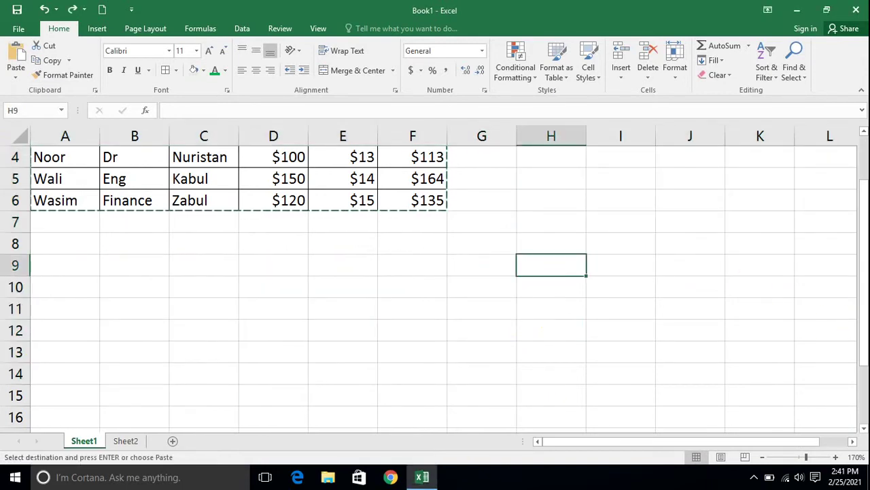
drag(858, 234, 863, 182)
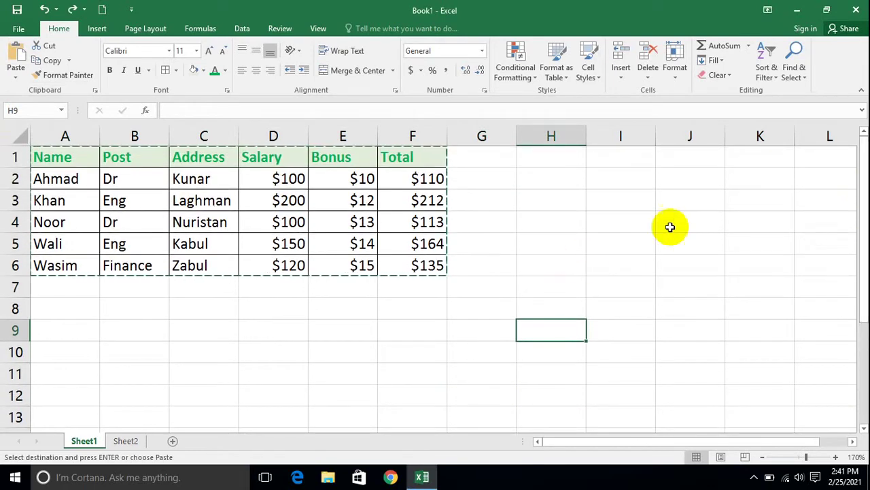
Copy the Sheet1 table A1:F6 and paste it as values only into Sheet2 at A1
click(413, 181)
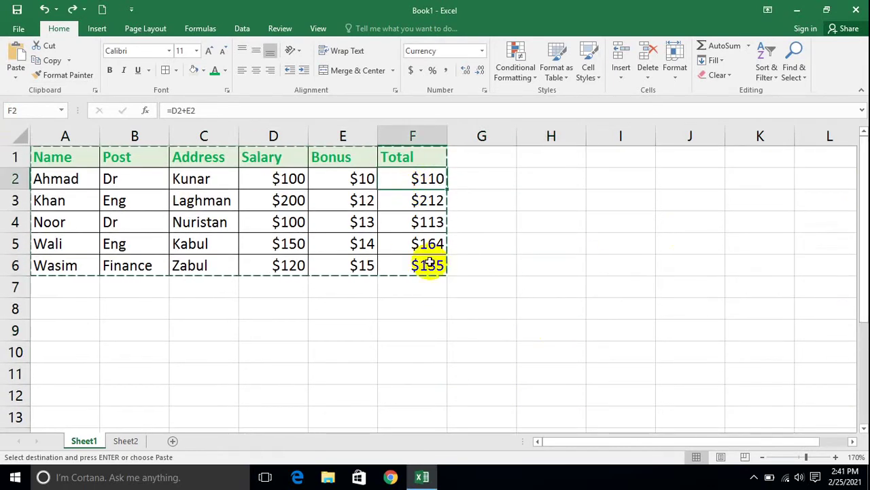
drag(416, 266, 75, 143)
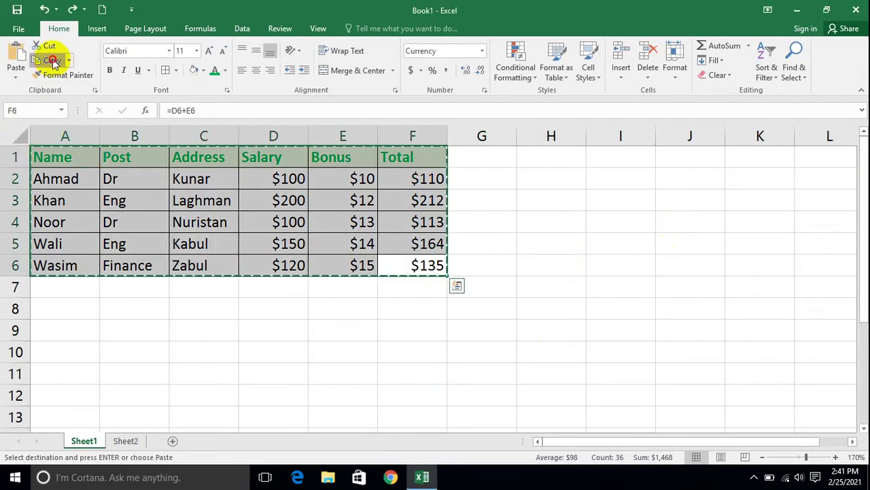
click(125, 440)
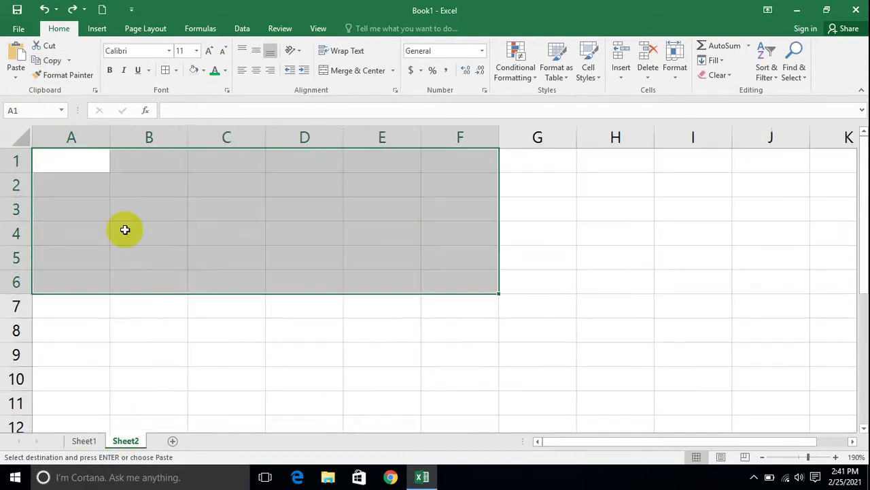
click(76, 158)
click(15, 76)
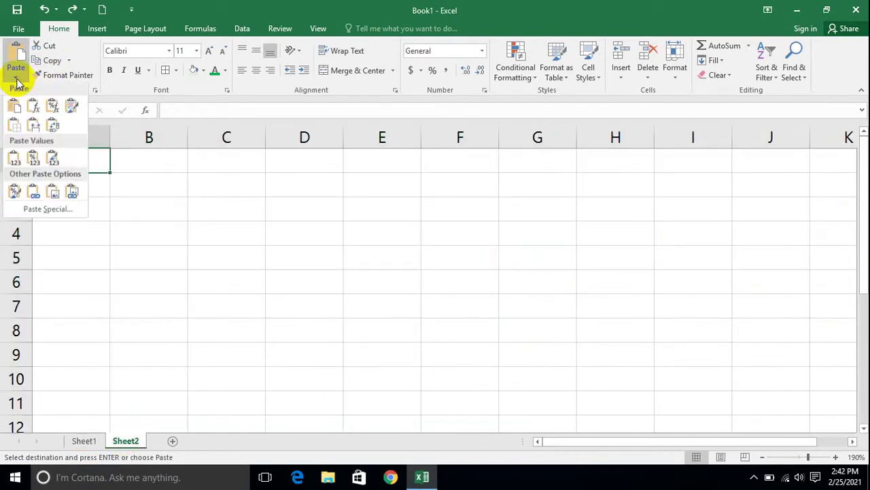
click(15, 163)
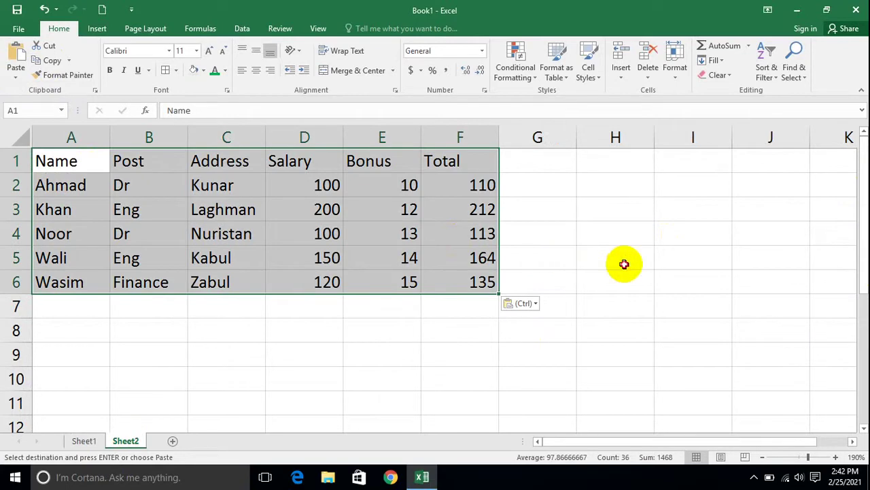
Compare the contents of the Total cells on Sheet2 with the formula in F2 on Sheet1
click(624, 264)
click(474, 185)
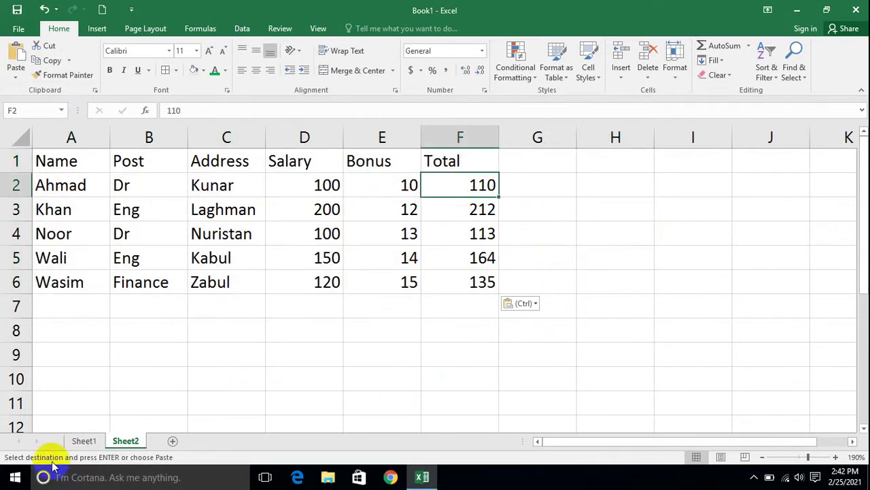
click(84, 442)
click(426, 178)
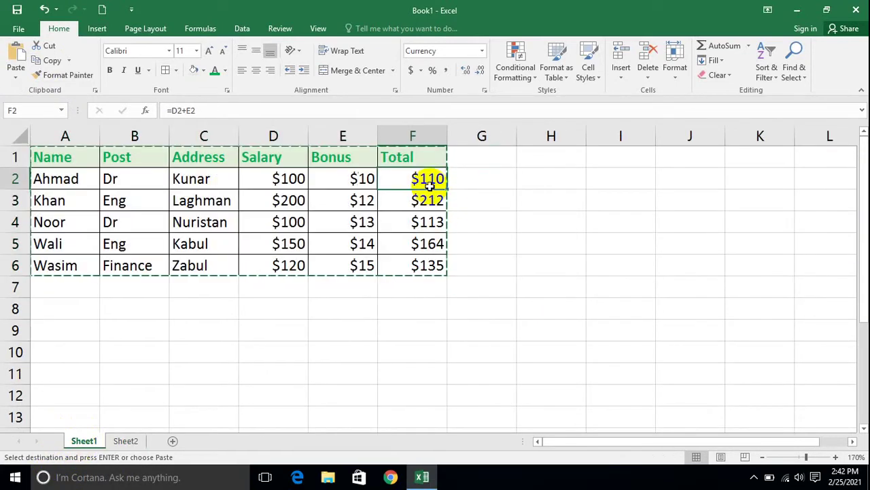
click(202, 109)
key(Return)
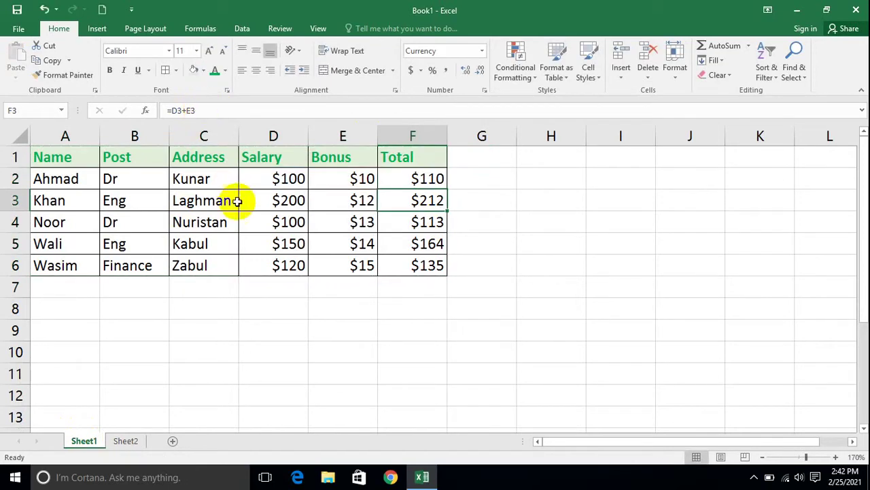
click(126, 442)
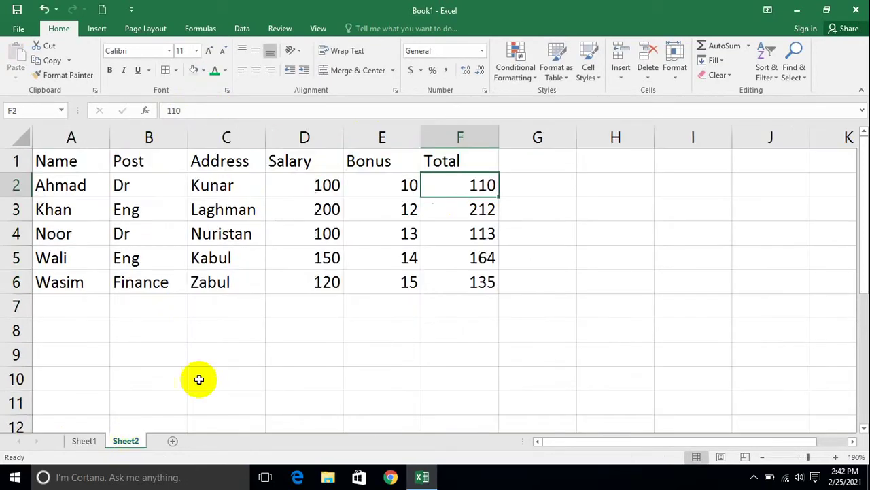
click(439, 208)
click(473, 279)
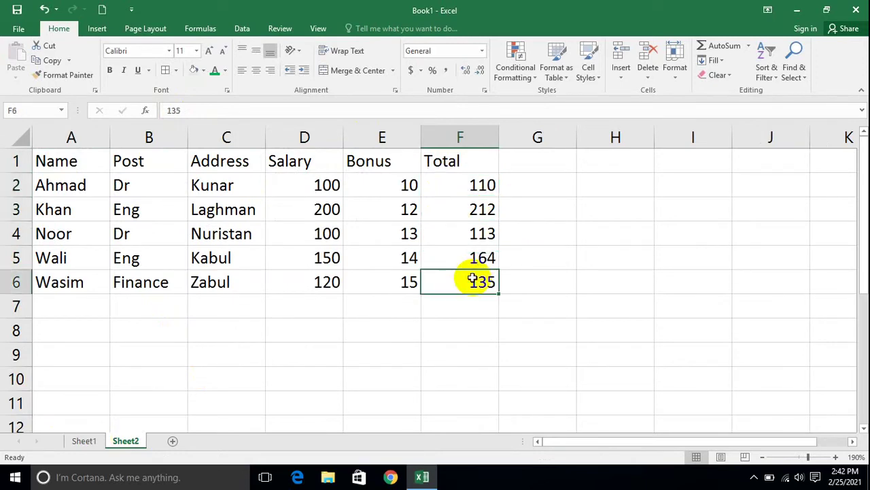
Undo the values-only paste, and paste the Sheet1 table A1:F6 into Sheet2 at A1 as values with number formatting
key(ctrl+Page_Up)
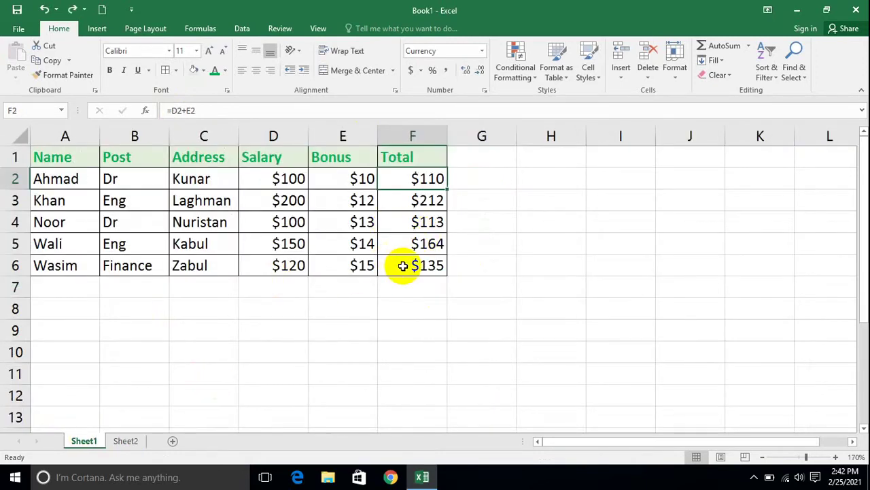
drag(403, 266, 58, 116)
click(53, 60)
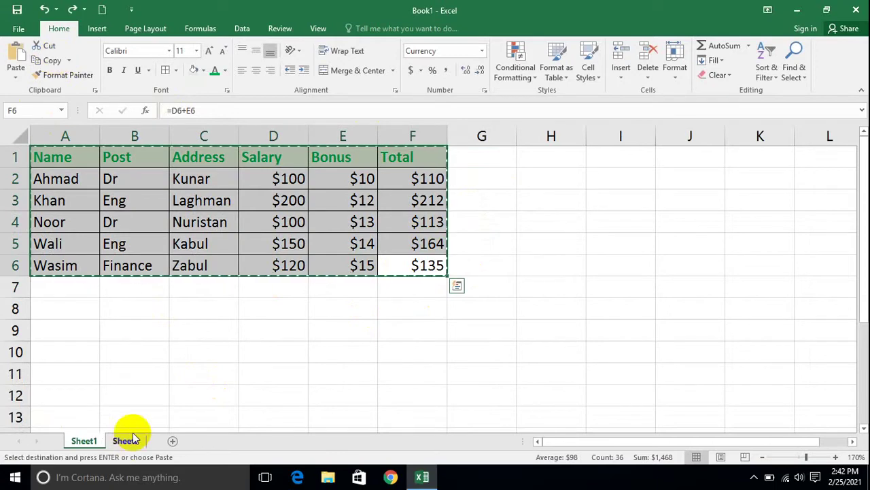
click(128, 441)
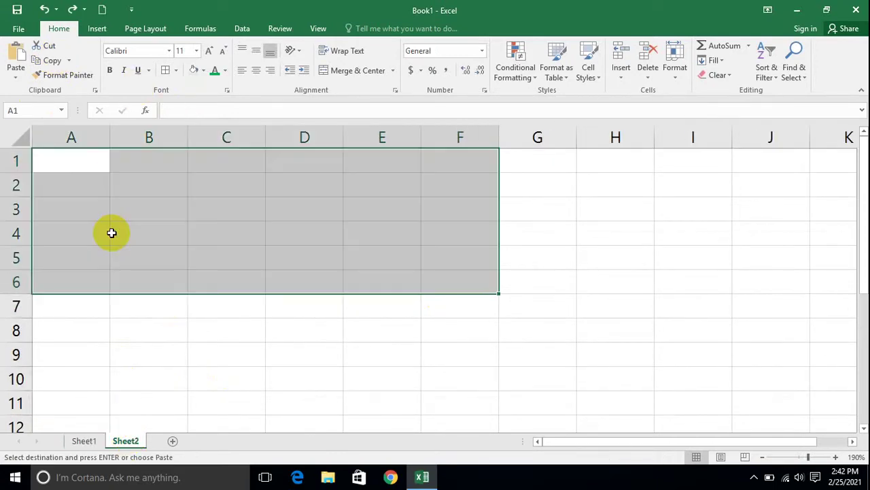
click(58, 159)
click(16, 77)
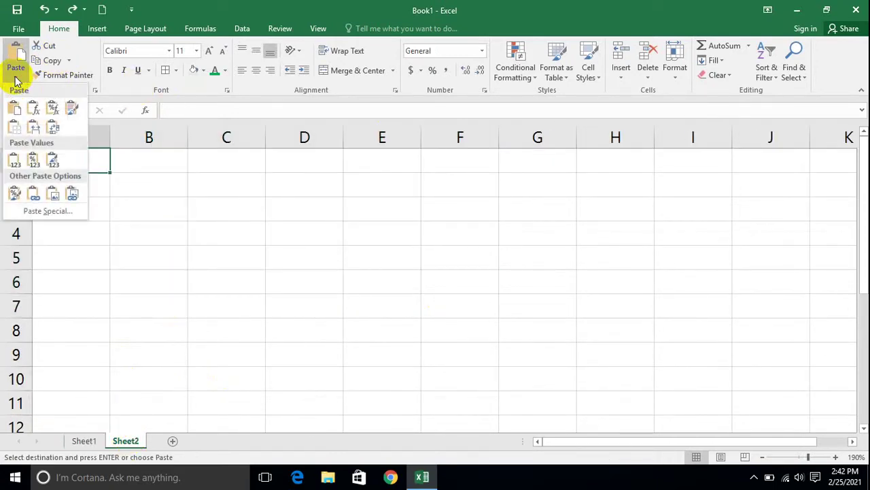
click(33, 163)
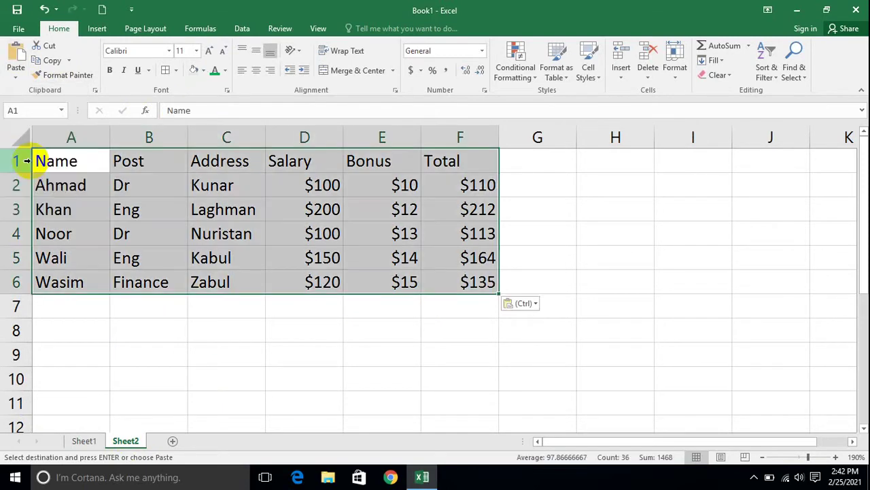
Check the pasted Salary, Bonus and Total cells in row 2, and paste the copied table as values only at A8 on Sheet2
click(614, 261)
click(388, 185)
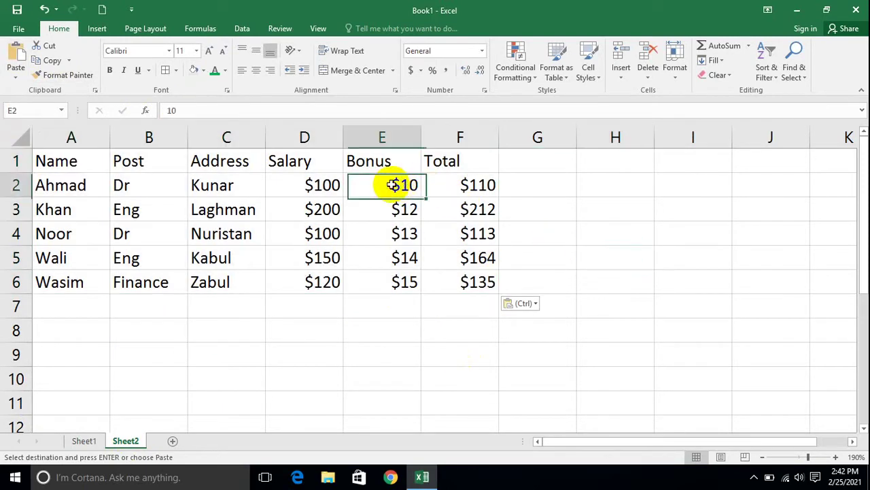
click(322, 184)
click(443, 190)
click(73, 338)
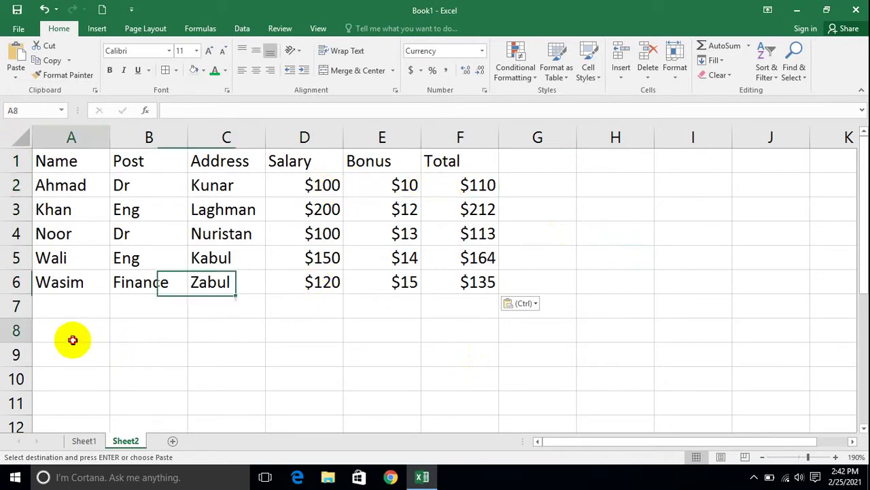
click(16, 76)
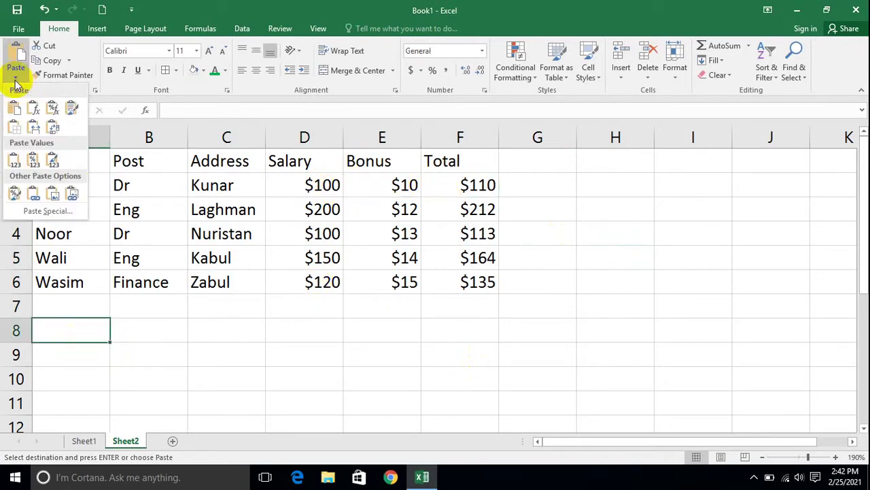
click(15, 164)
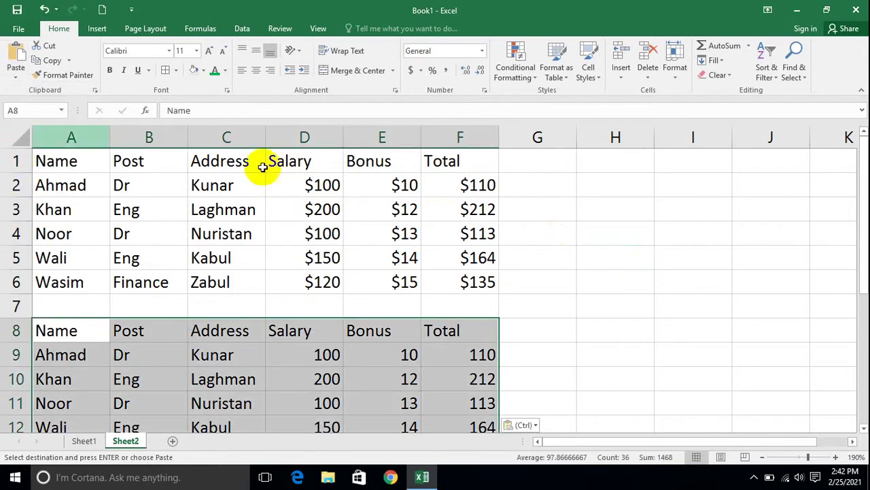
Fit both pasted tables on Sheet2 in view and check the Salary, Bonus and Total cells in row 2
scroll(860, 191, down, 1)
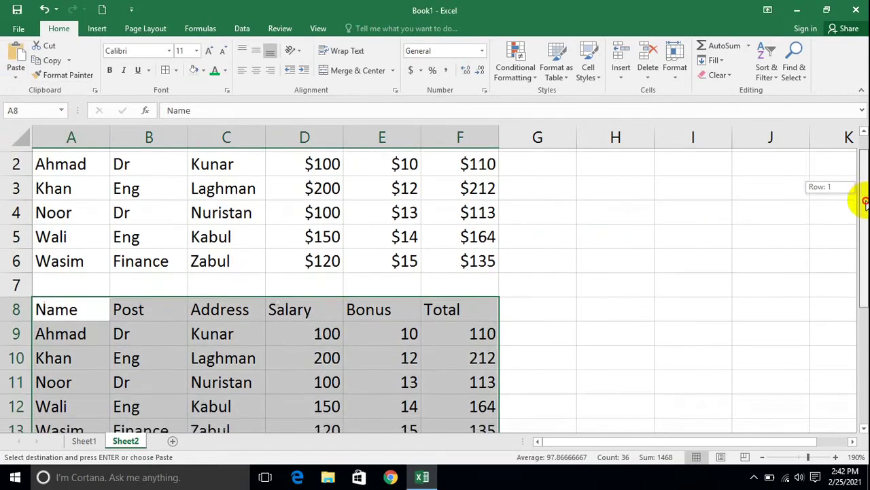
scroll(859, 191, up, 1)
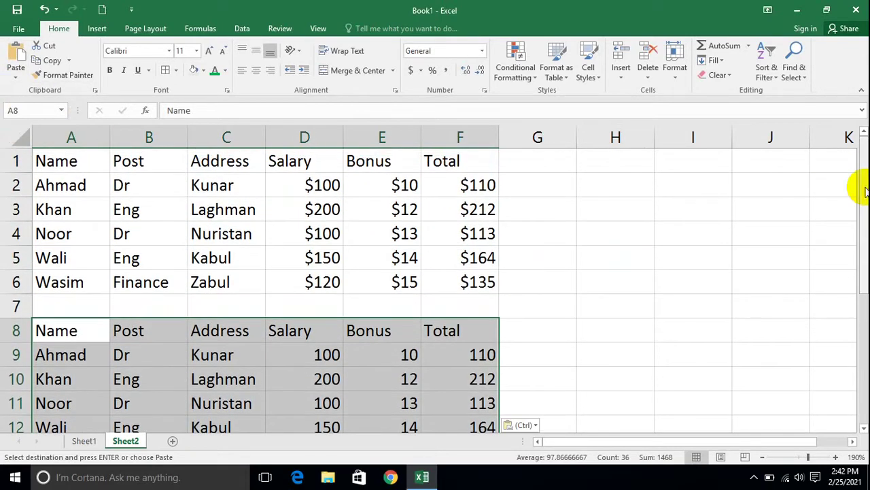
click(762, 457)
click(762, 457)
click(576, 278)
click(287, 181)
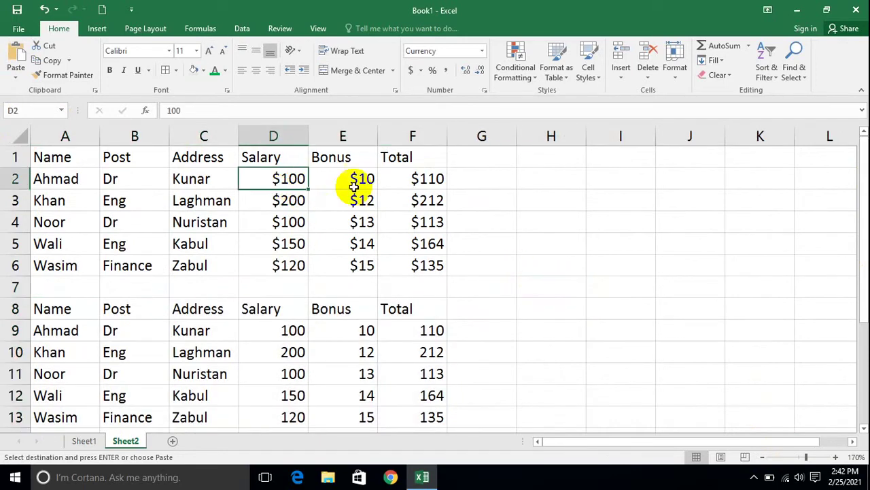
click(349, 182)
click(424, 181)
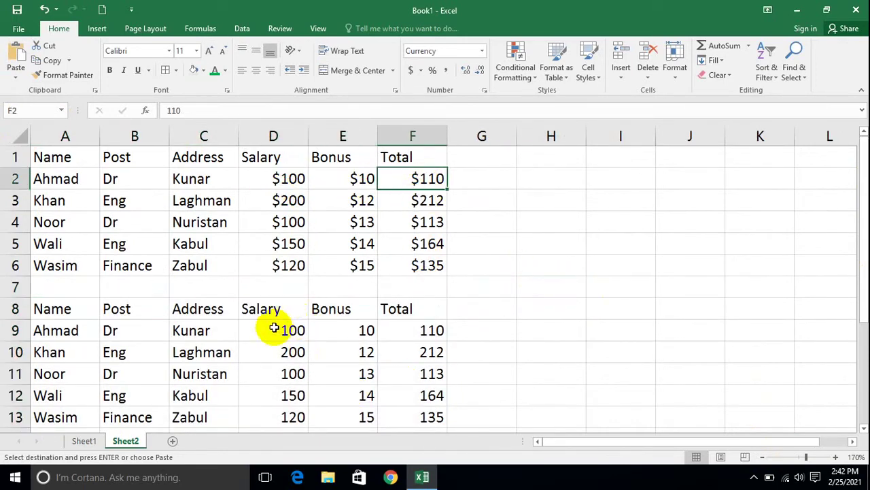
Review the paste values options against the values-only table in A8:F13 and the number-formatted table in A1:F6
click(15, 78)
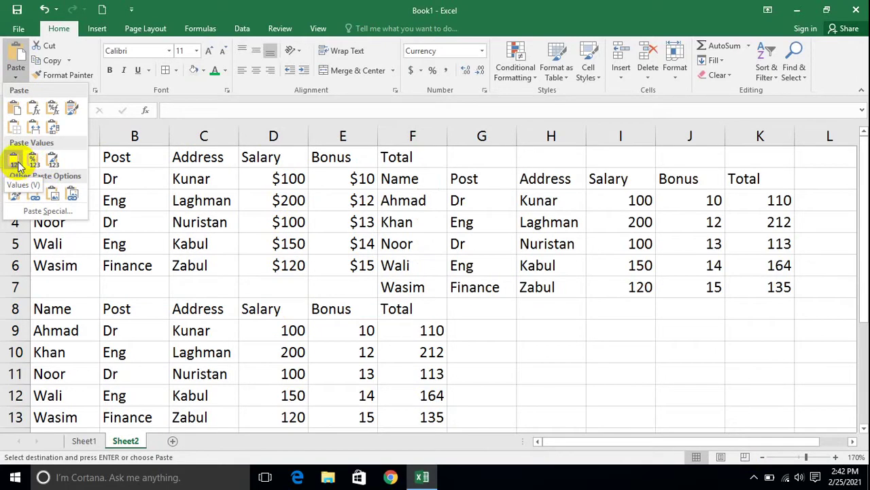
drag(54, 303, 412, 426)
key(super+c)
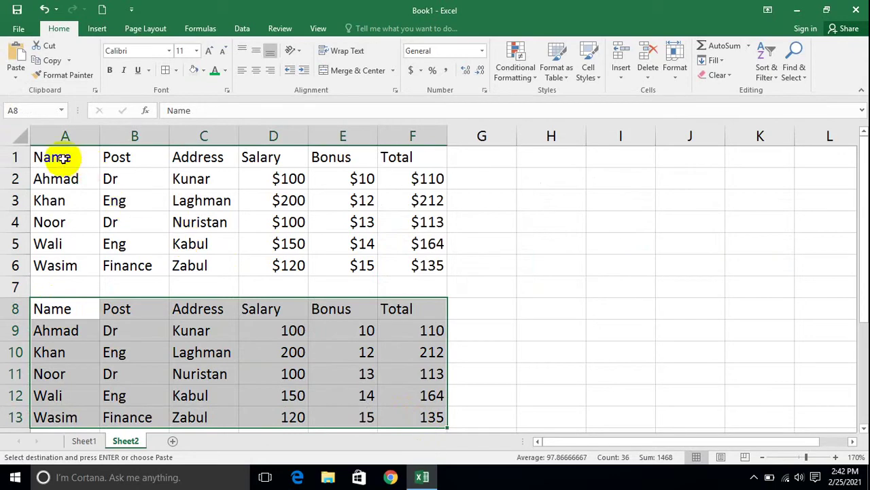
drag(55, 156, 404, 259)
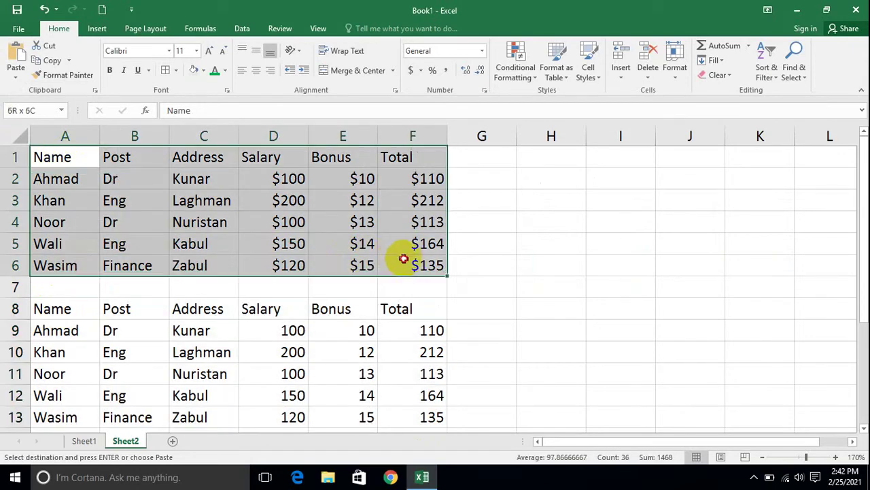
click(19, 81)
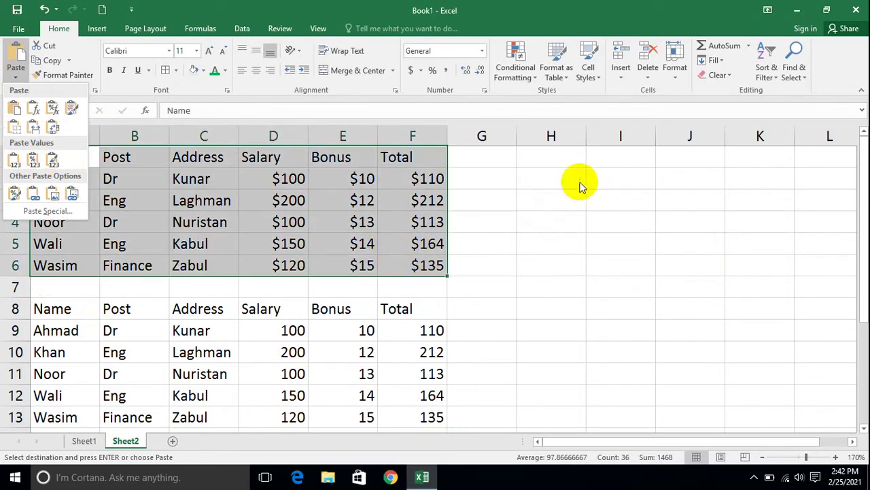
click(568, 225)
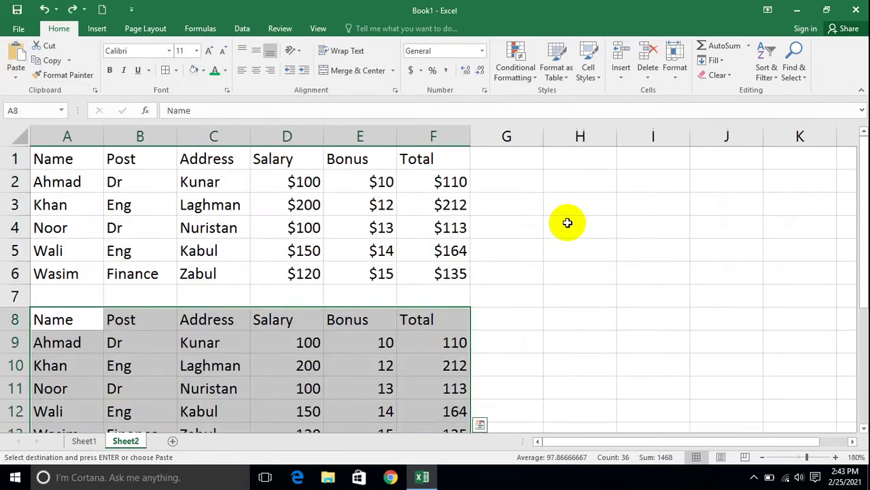
Undo both table pastes on Sheet2
scroll(568, 223, up, 1)
key(Delete)
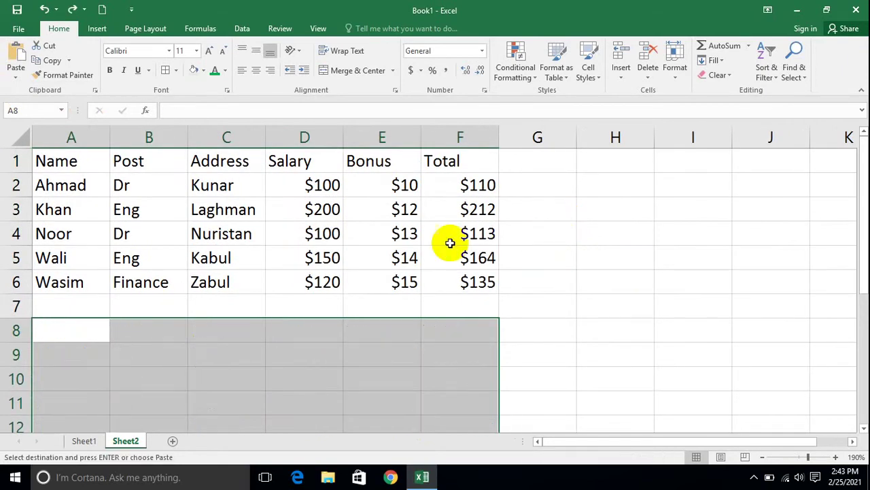
key(ctrl+z)
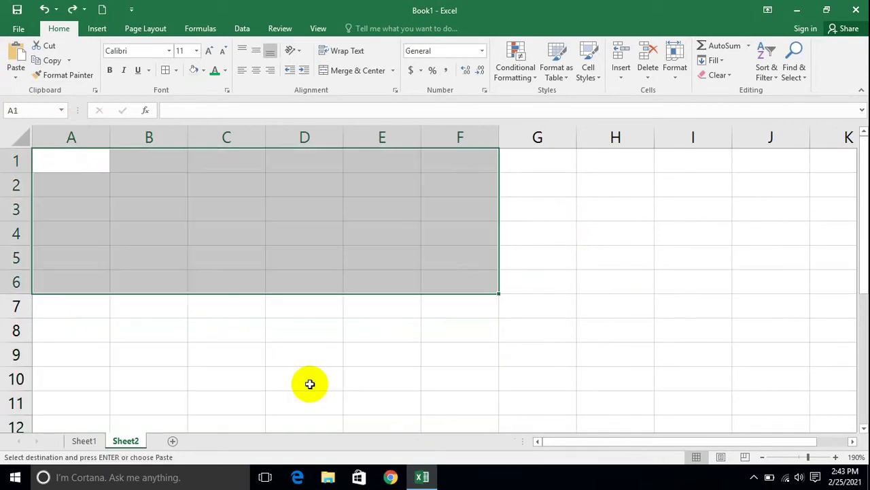
Paste the copied Sheet1 table A1:F6 into Sheet2 at A1 as values with source formatting
click(94, 440)
drag(402, 268, 20, 159)
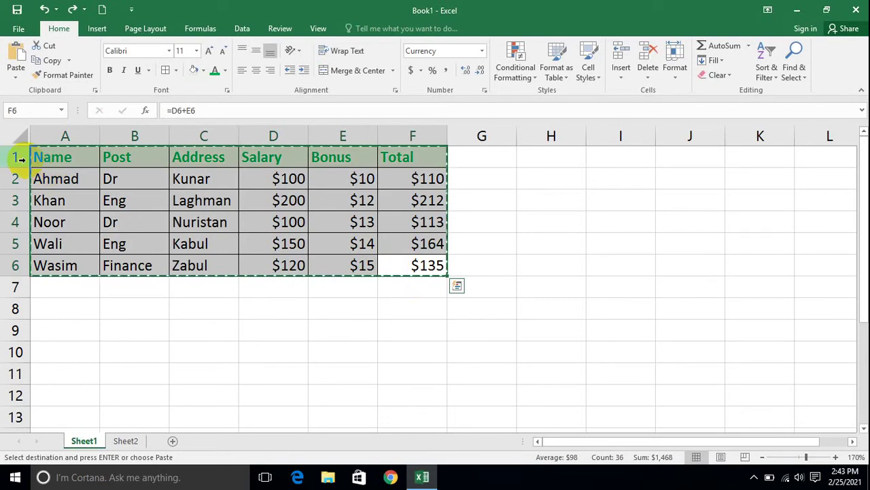
click(124, 440)
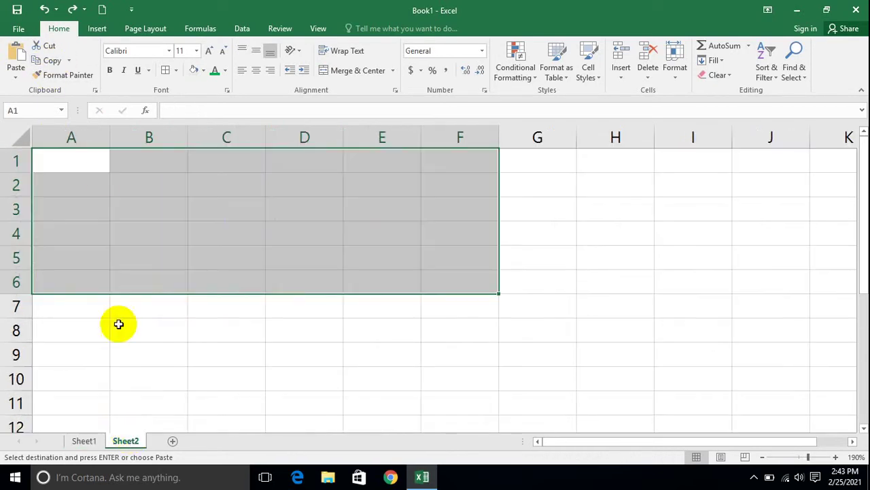
click(98, 156)
click(16, 76)
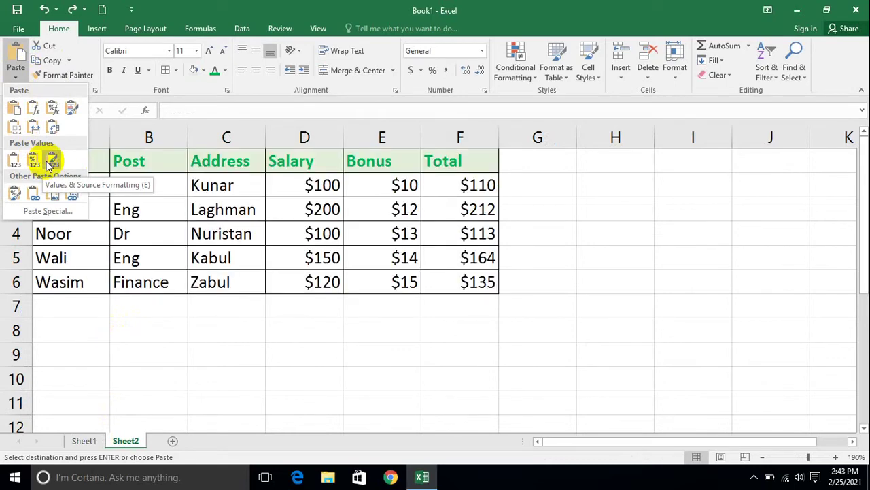
click(51, 163)
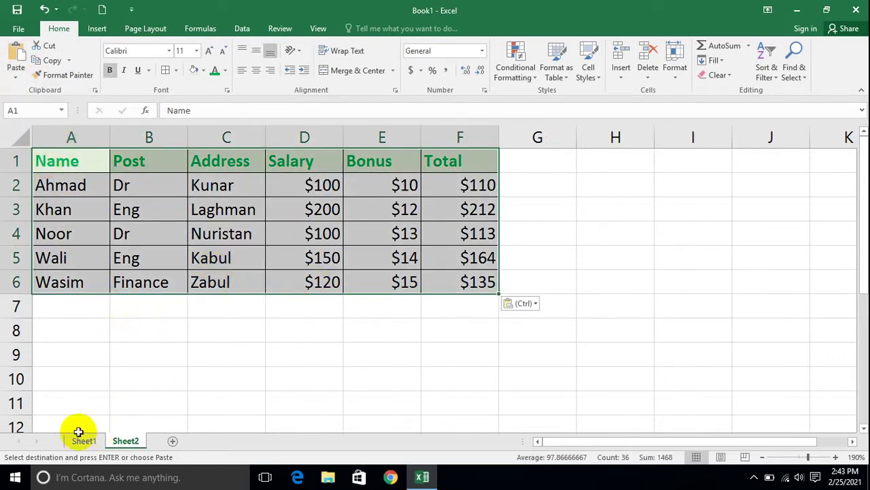
Compare the pasted table with the original on Sheet1, checking the Total in F2 and the header row's formatting
click(82, 439)
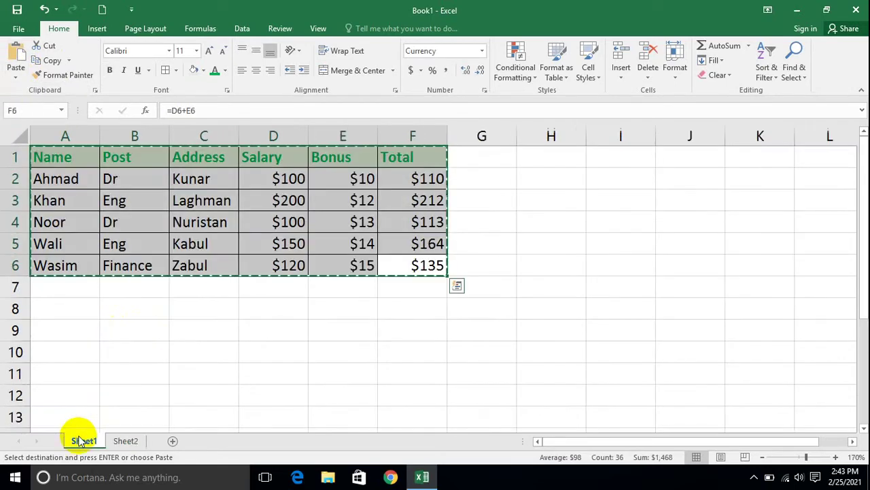
click(125, 442)
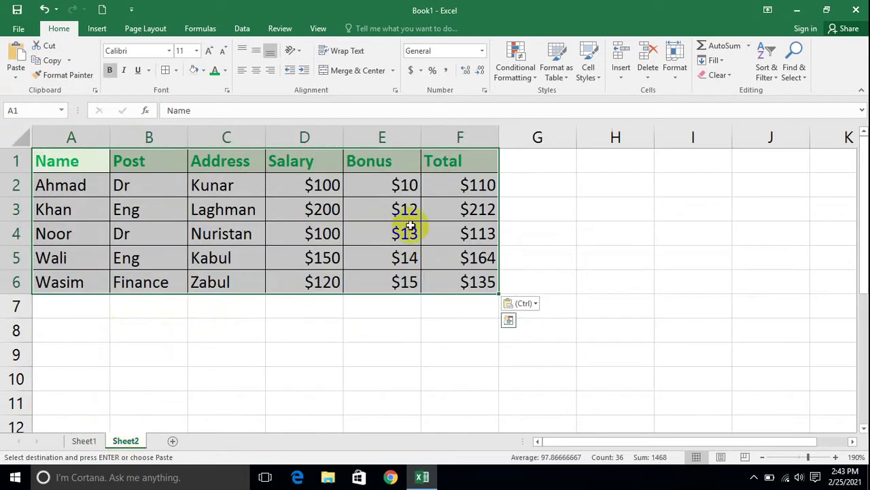
click(476, 194)
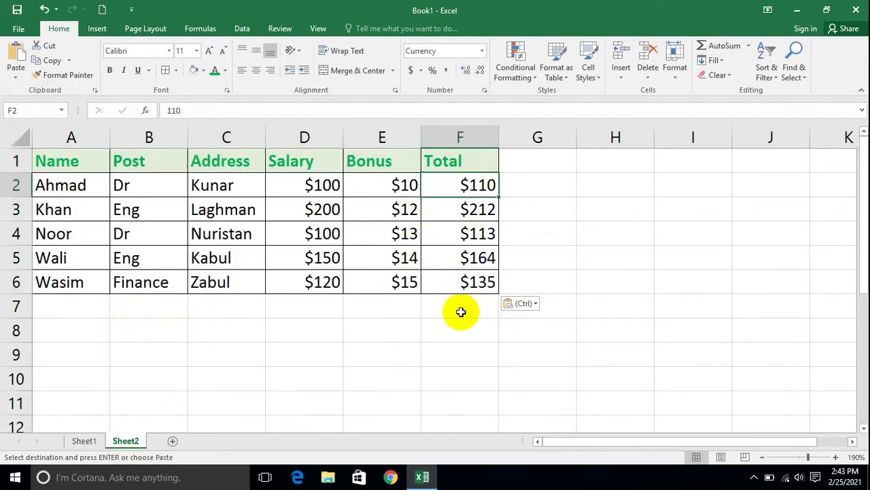
drag(75, 156, 505, 130)
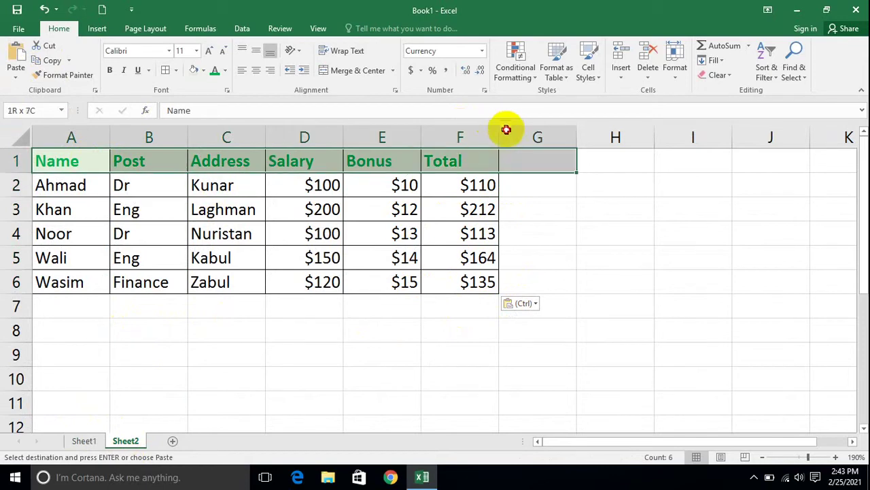
click(509, 281)
Undo the paste with source formatting, and paste the Sheet1 table A1:F6 into Sheet2 at A1 as values only
key(ctrl+z)
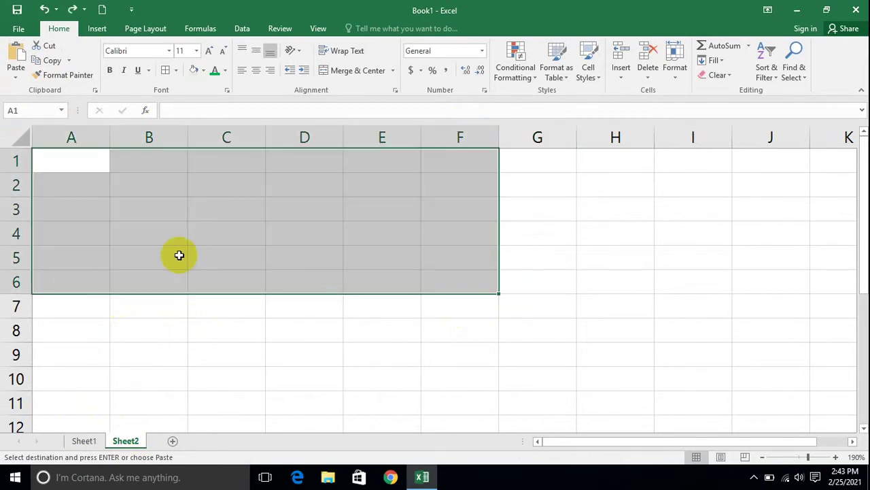
click(83, 440)
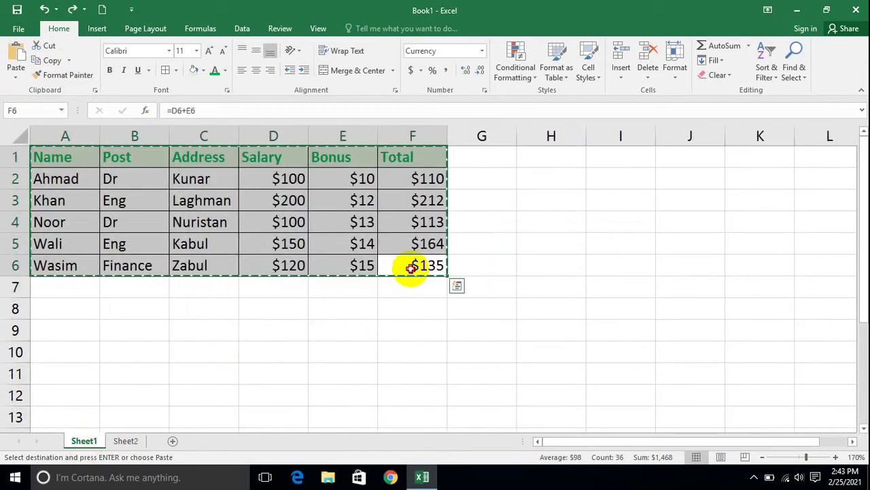
drag(410, 267, 43, 136)
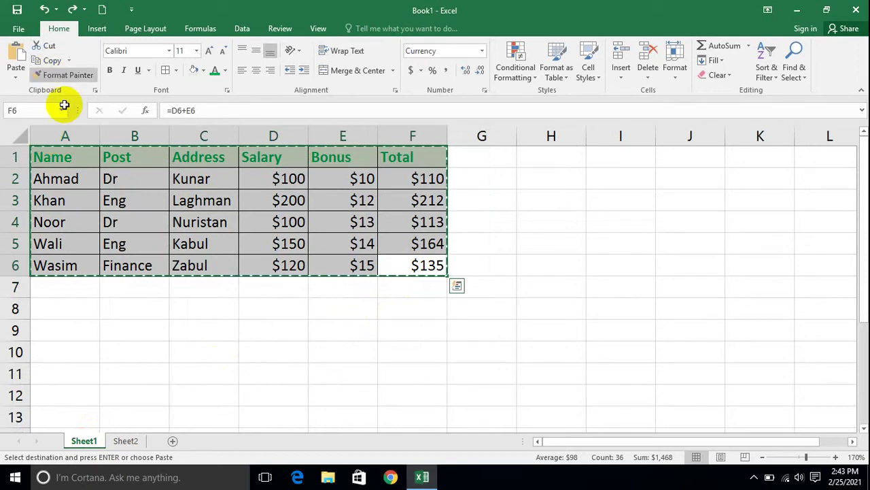
click(125, 441)
click(82, 157)
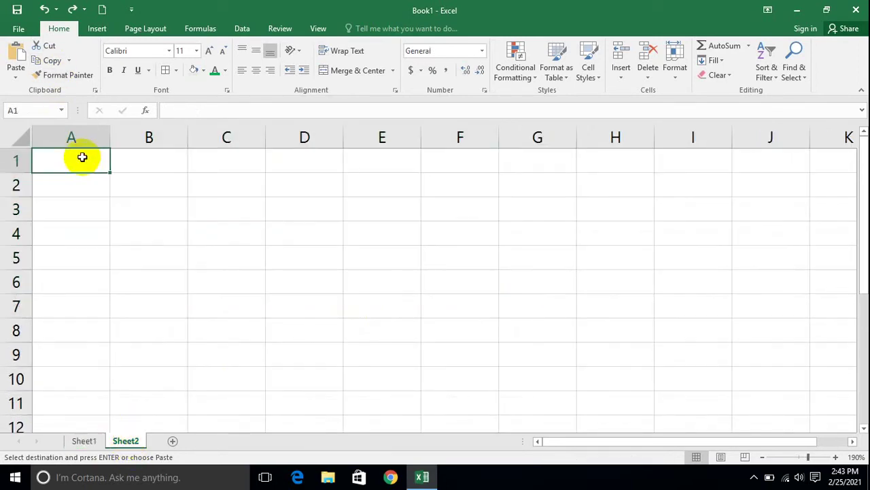
click(15, 80)
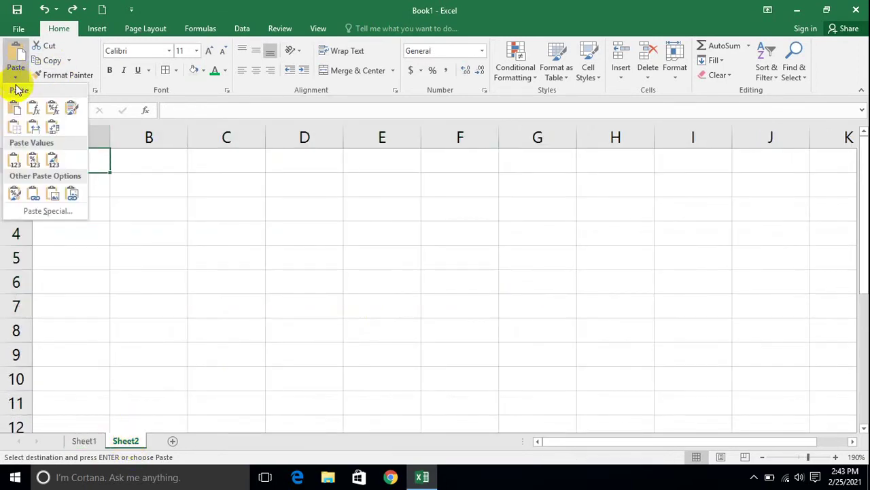
click(15, 163)
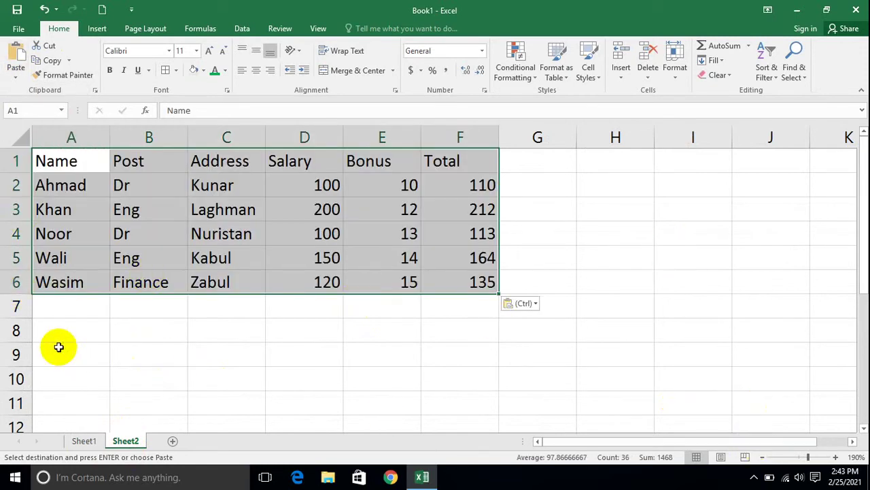
Paste the copied table into Sheet2 at A9 as values with number formatting
click(59, 346)
click(14, 78)
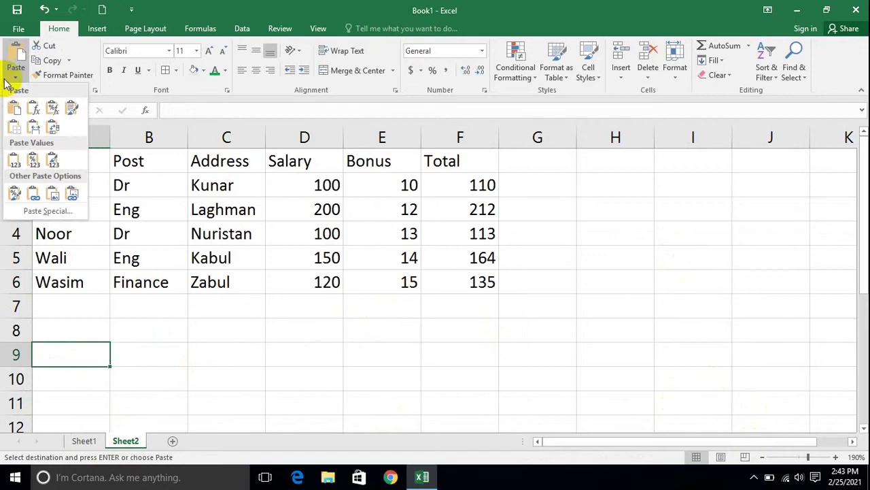
click(34, 161)
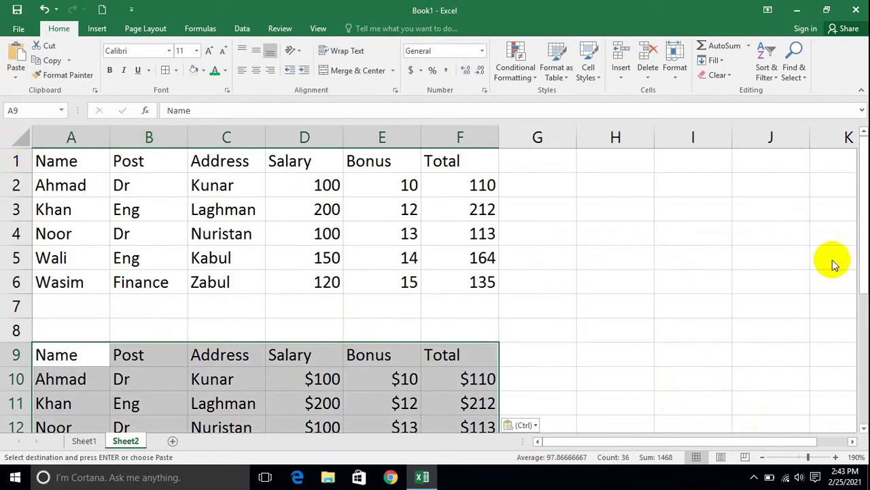
Paste the copied table into Sheet2 at A16 as values with source formatting
drag(858, 211, 859, 205)
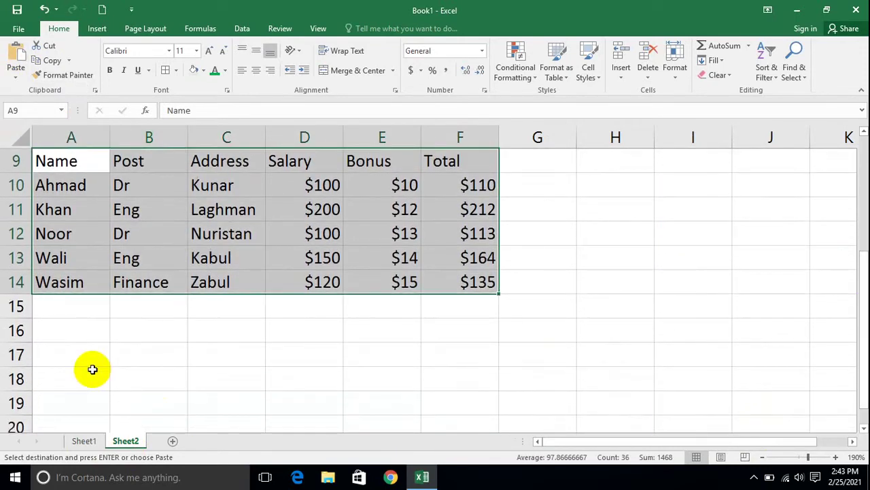
click(48, 333)
click(16, 74)
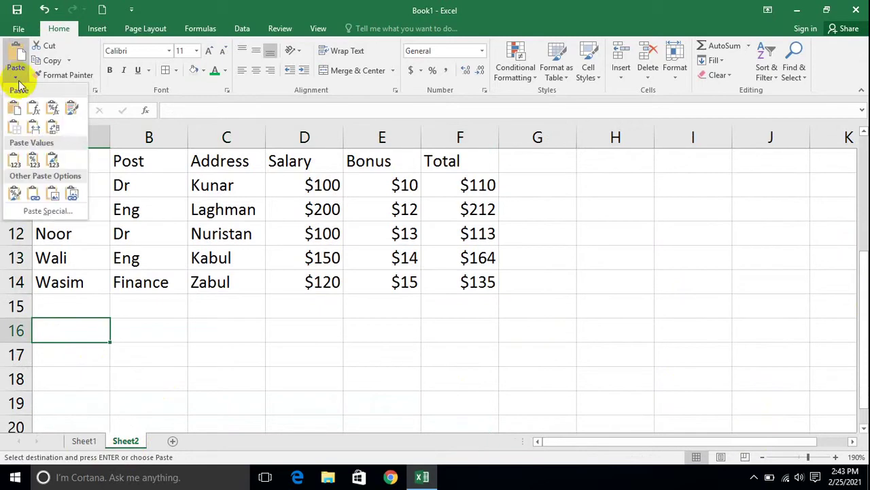
click(53, 163)
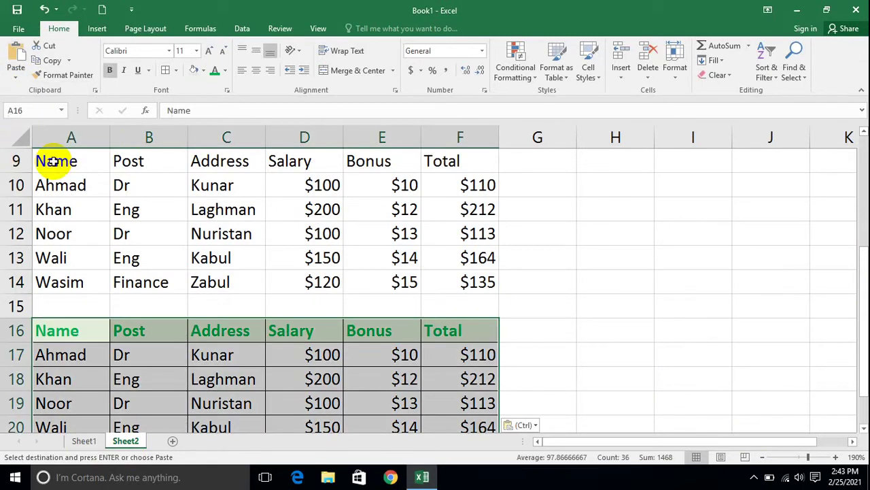
Compare the values-only Total in F2 with the Total formulas on Sheet1, and examine the number formatting in D10:F13 on Sheet2
drag(863, 335, 863, 217)
click(479, 185)
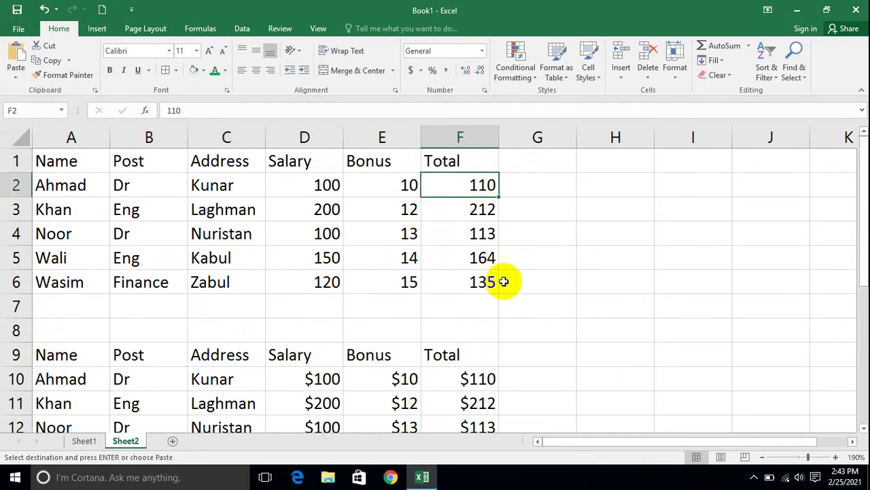
click(80, 441)
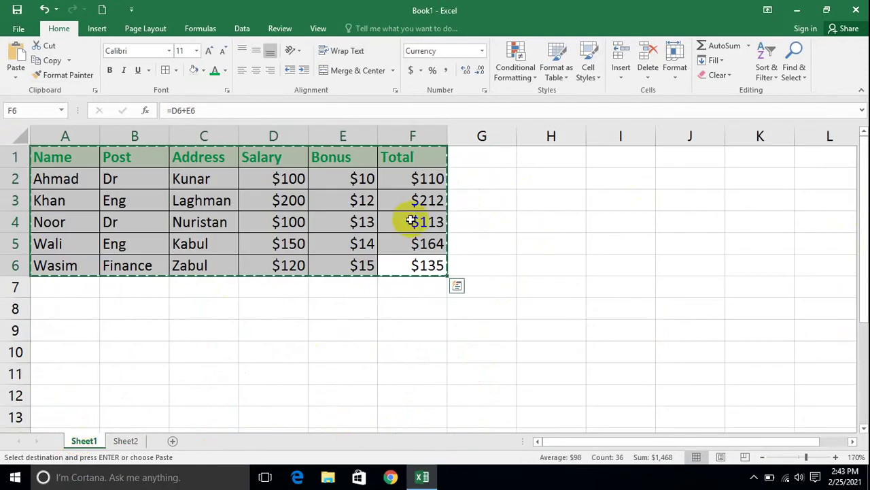
click(123, 441)
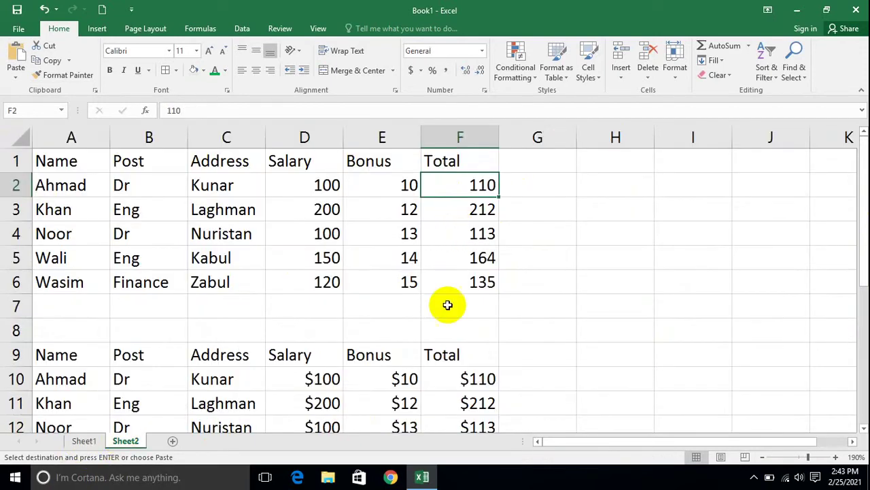
drag(861, 187, 856, 236)
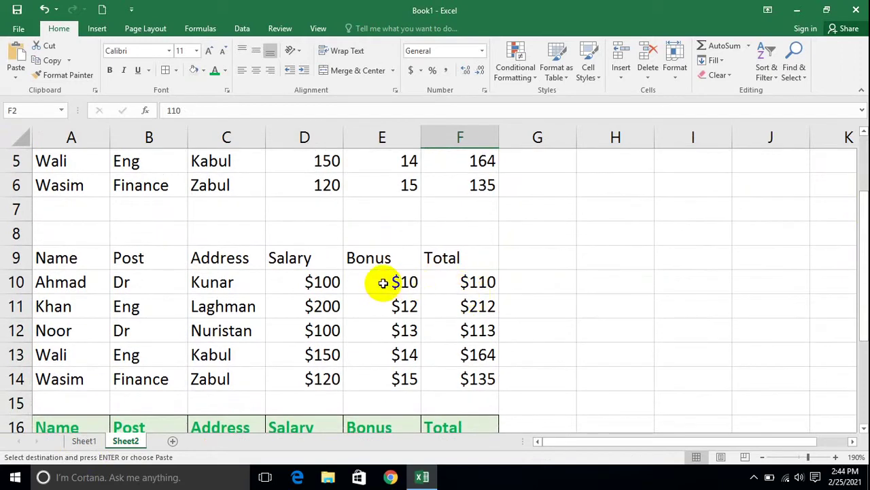
drag(320, 281, 458, 355)
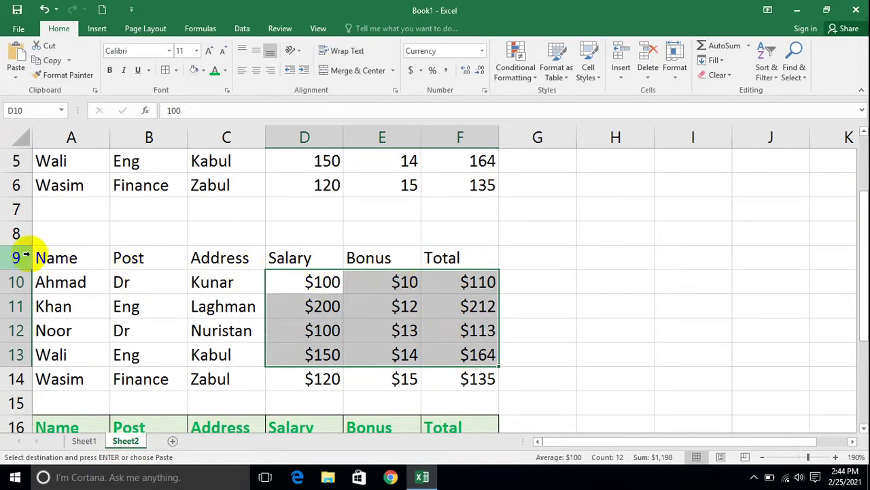
Examine the table A9:F14 pasted with number formatting, and check the Total cells F10 and F17 for formulas or plain values
drag(41, 258, 479, 374)
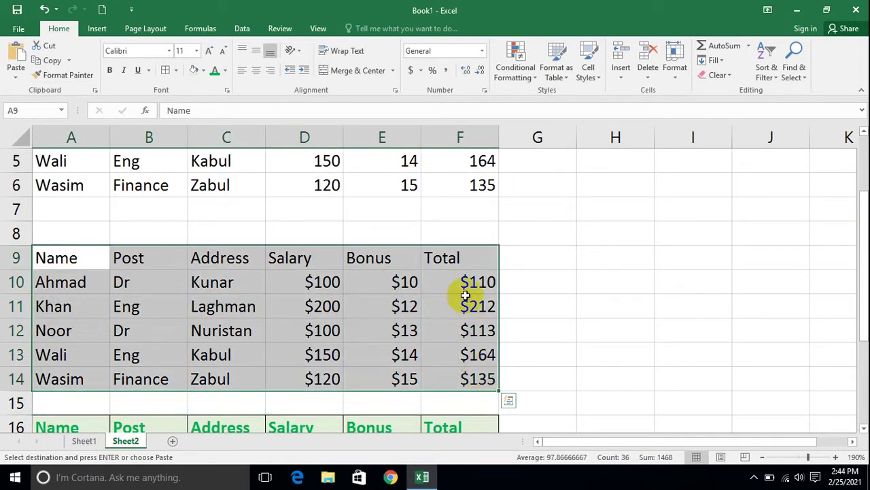
click(469, 282)
drag(860, 262, 861, 338)
click(455, 333)
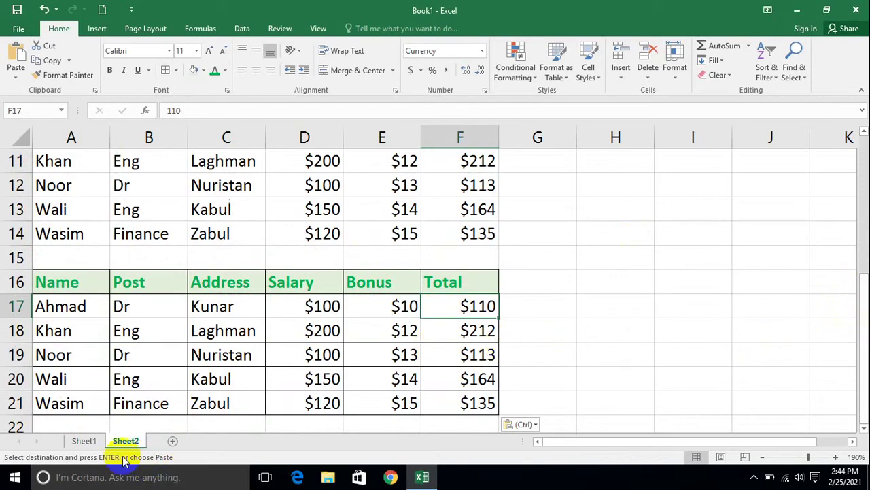
Paste the Sheet1 table A1:F6 into Sheet2 at H1 with the standard Paste option
click(83, 440)
drag(410, 265, 16, 106)
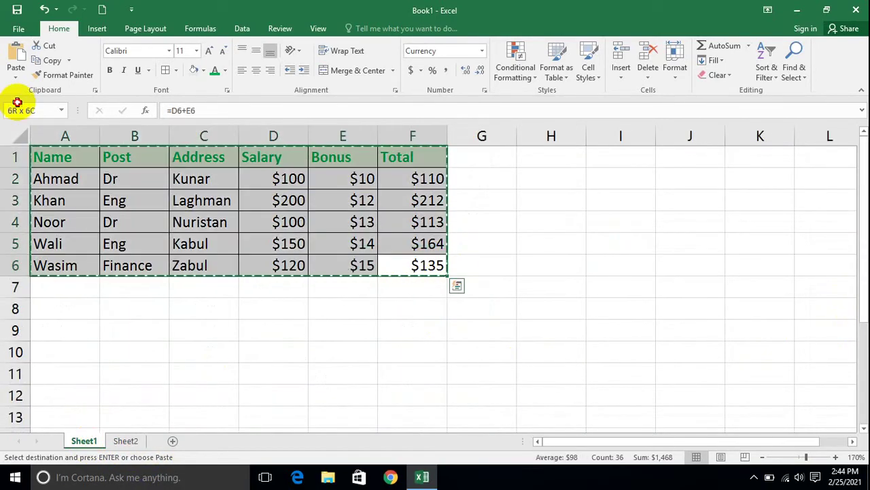
click(122, 442)
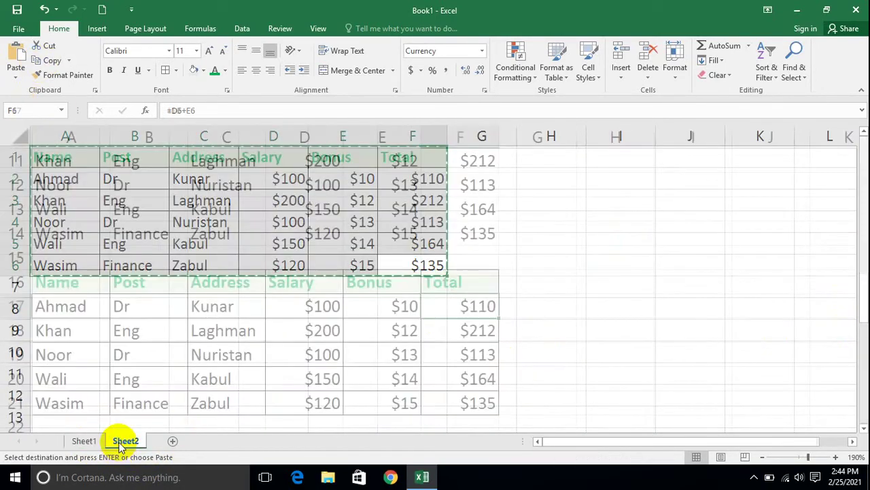
drag(864, 330, 856, 164)
click(600, 166)
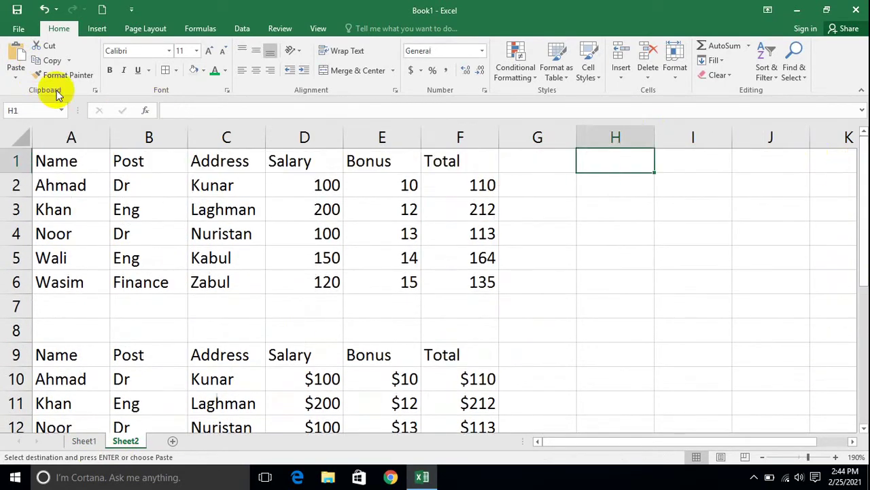
click(16, 74)
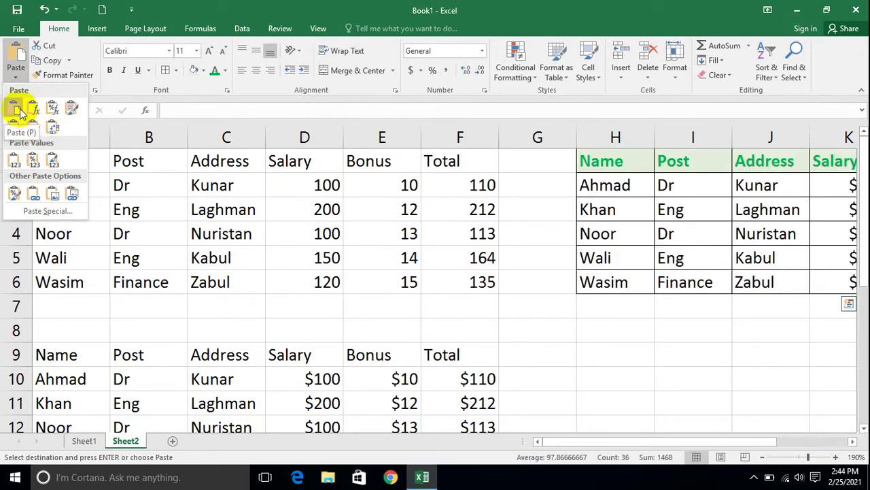
click(18, 111)
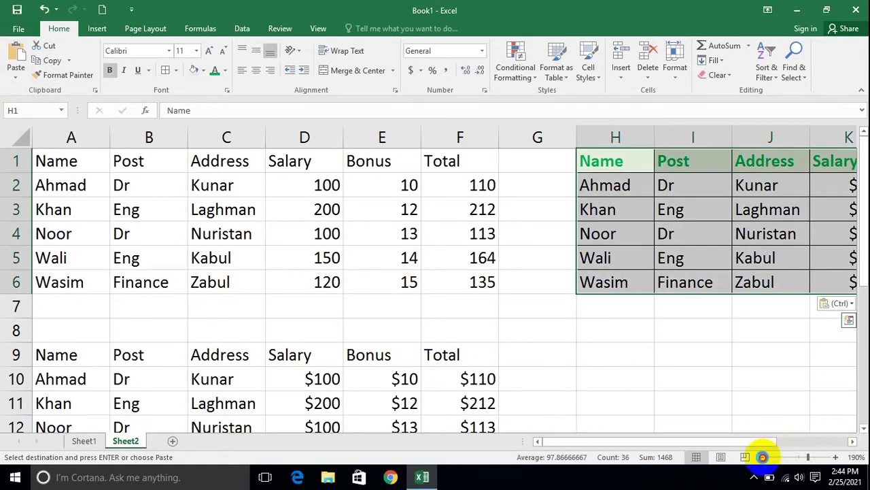
Paste the copied table into Sheet2 at H9 as formulas only
click(762, 457)
click(762, 457)
click(762, 457)
click(762, 457)
click(762, 456)
click(763, 457)
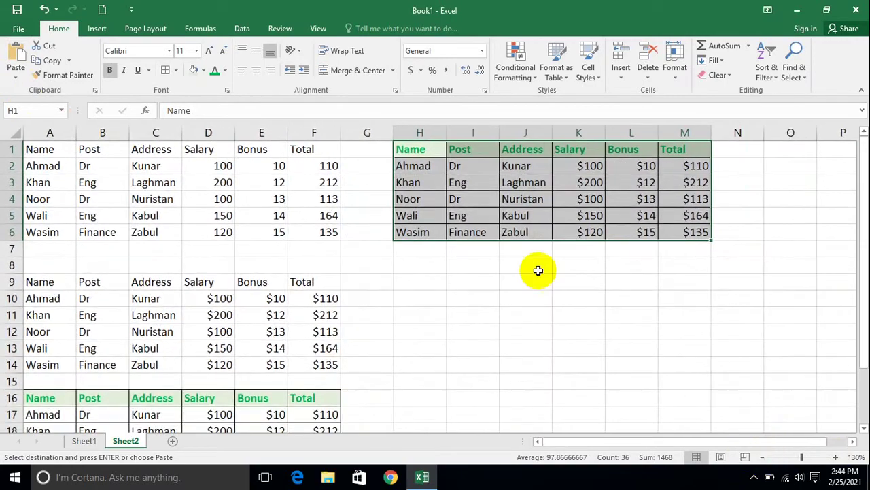
click(420, 280)
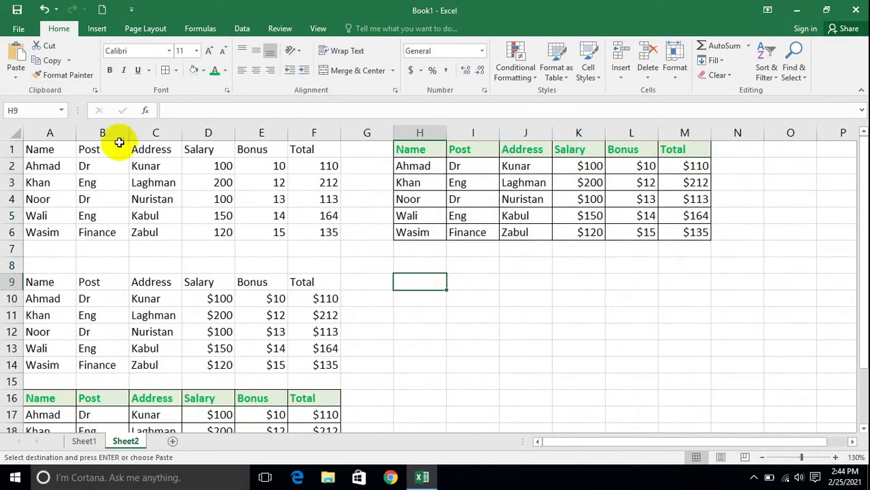
click(16, 76)
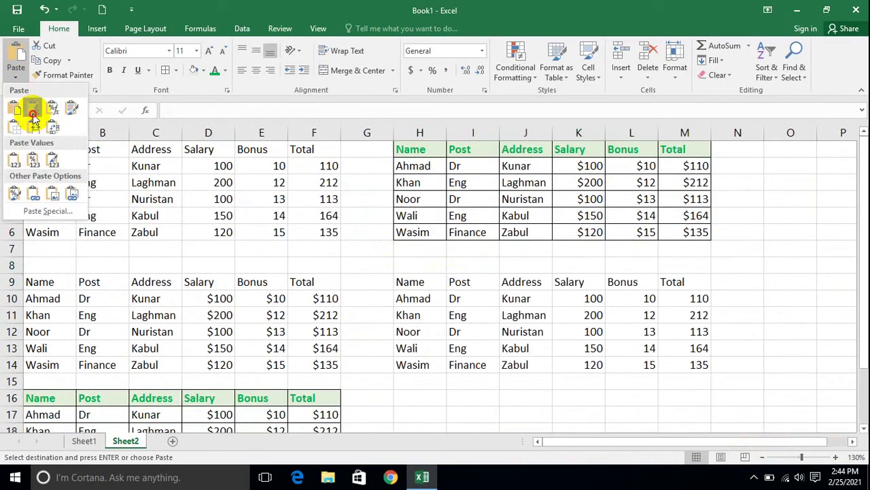
click(33, 117)
Paste the copied table into Sheet2 at H16 as formulas with number formatting
scroll(855, 204, down, 2)
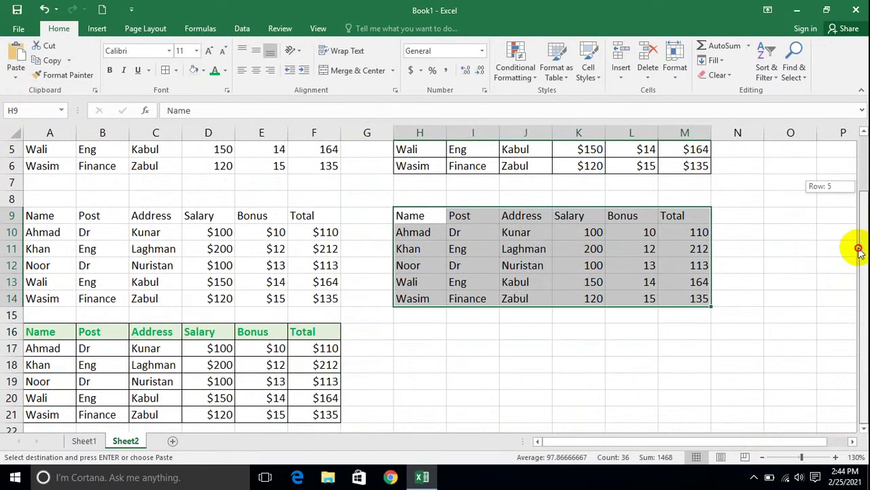
click(418, 330)
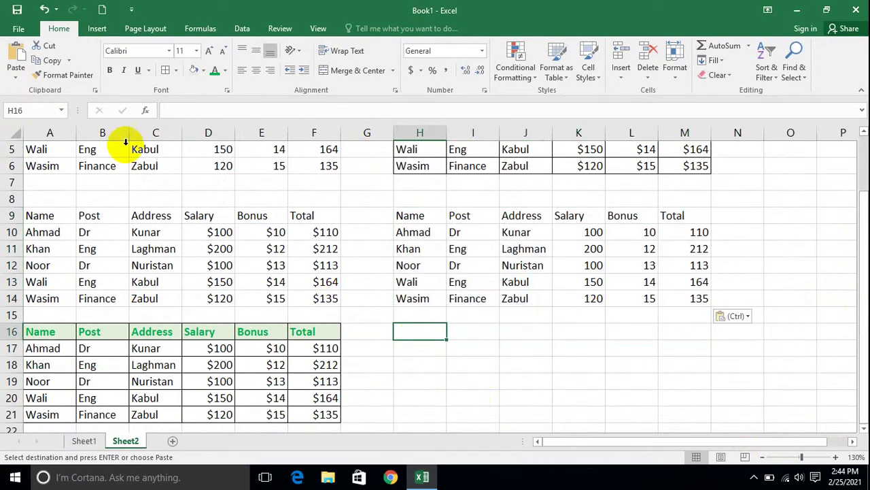
click(17, 77)
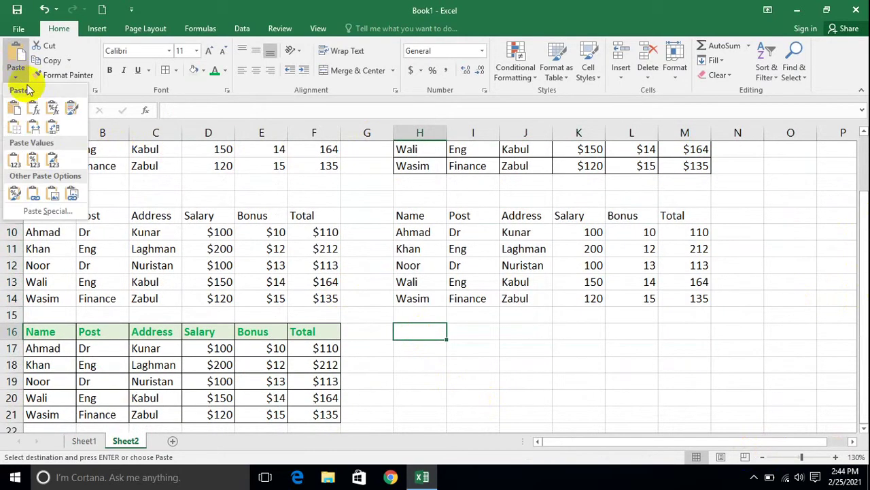
click(53, 110)
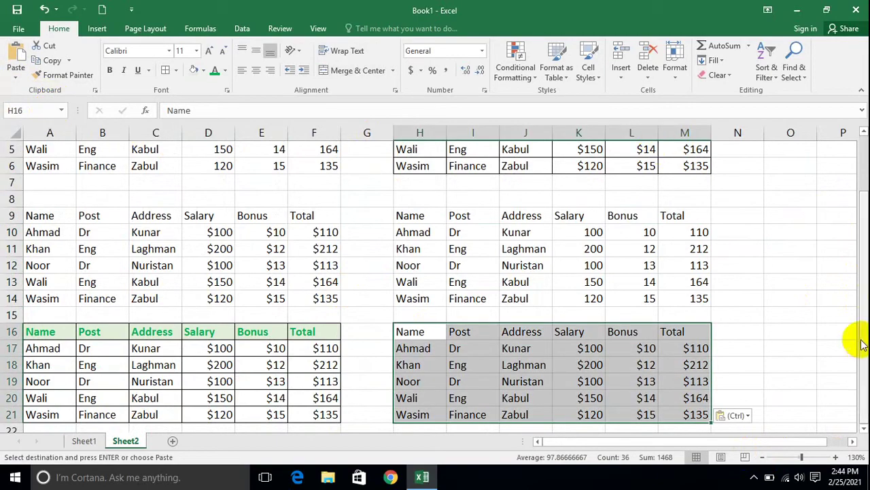
Paste the copied table into Sheet2 at H24, keeping the source formatting
scroll(547, 334, down, 3)
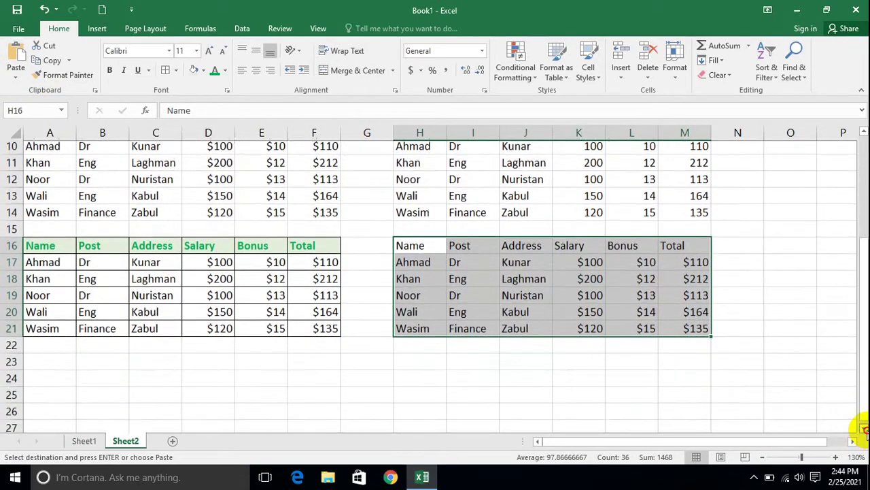
click(422, 333)
click(419, 343)
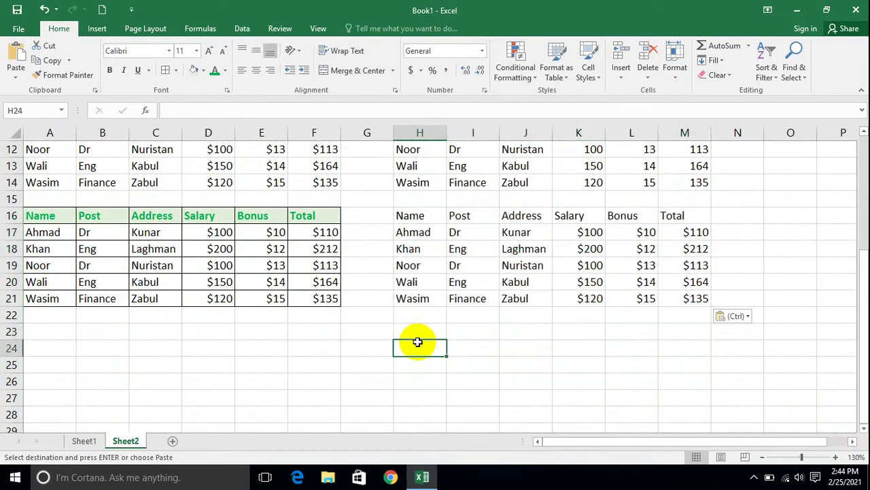
click(15, 72)
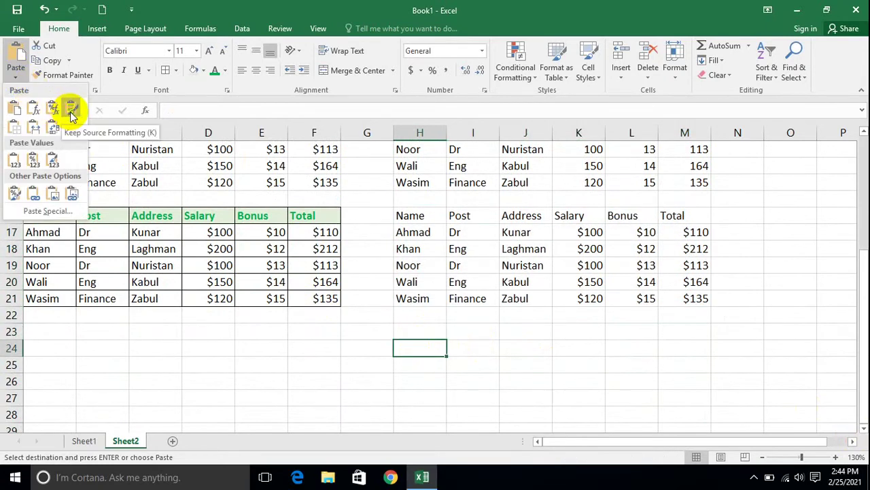
click(68, 111)
Review the Paste Special options and the available paste choices, and close them without pasting
drag(854, 319, 862, 155)
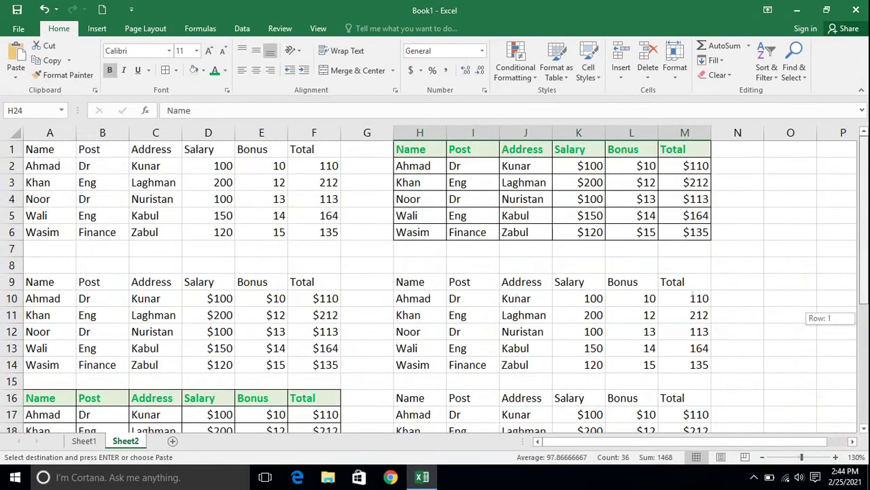
click(16, 72)
click(47, 211)
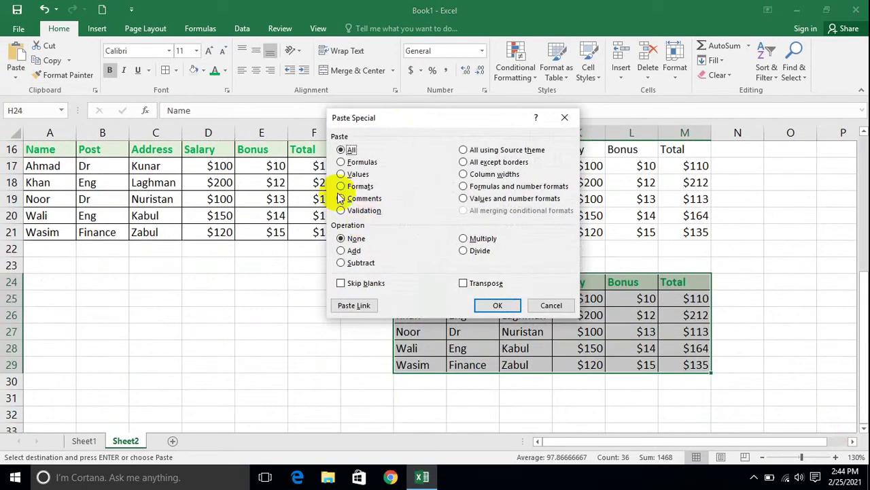
click(564, 118)
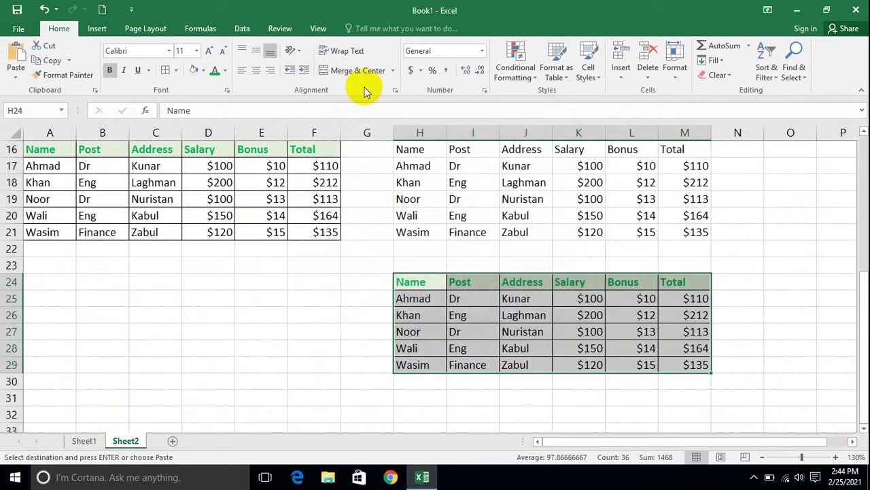
click(15, 72)
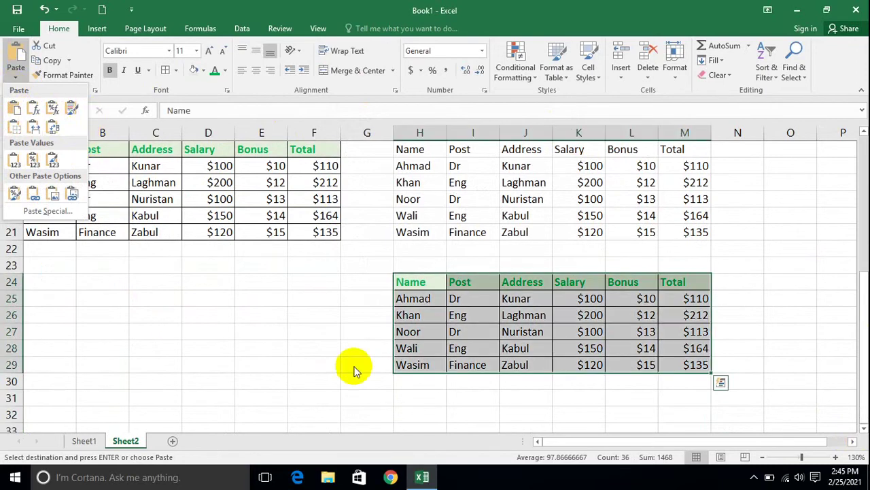
key(Escape)
Compare the Total cells F2, M2 and M10, and examine the number formatting in K17:M21 and the source formatting in H24:M29
drag(862, 368, 863, 360)
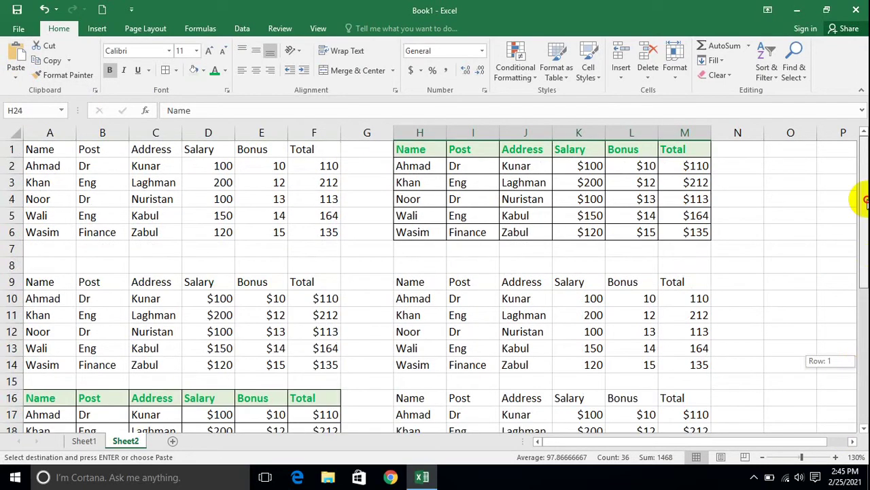
click(321, 166)
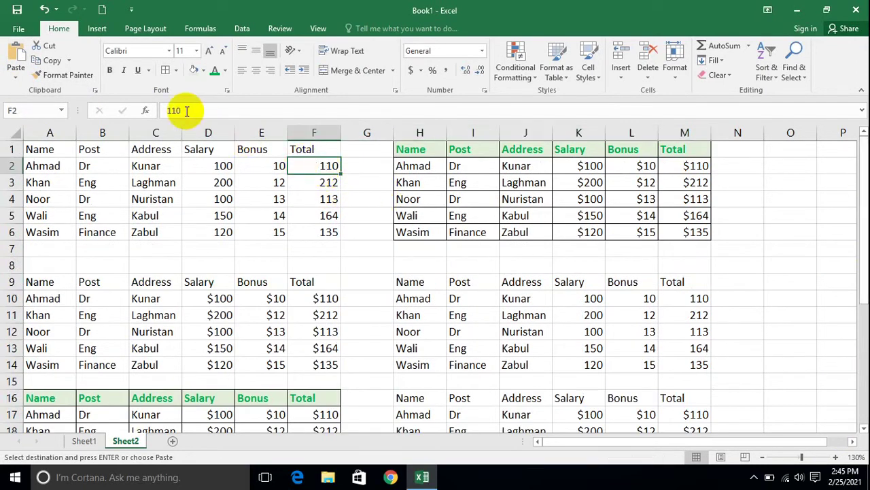
click(698, 165)
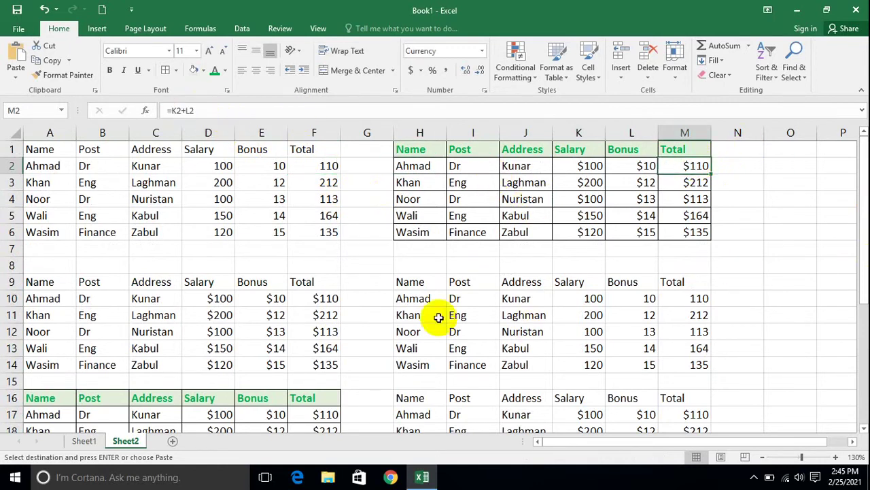
drag(401, 284, 699, 365)
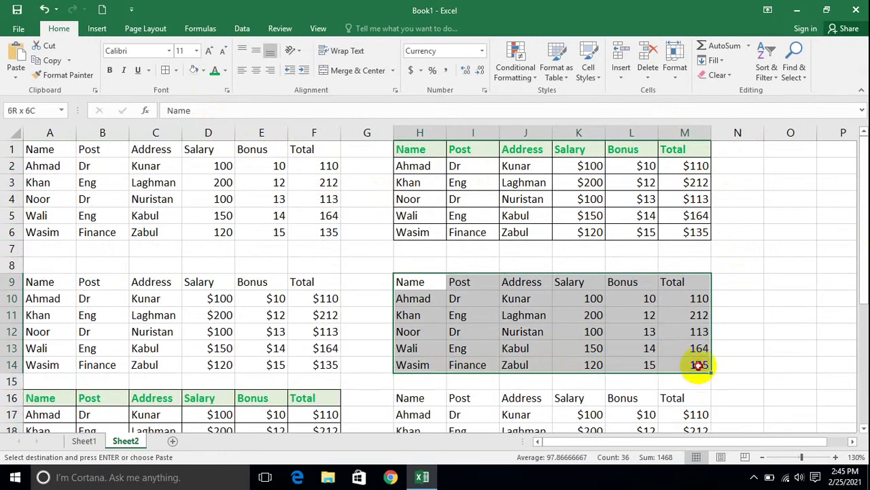
drag(693, 314, 692, 306)
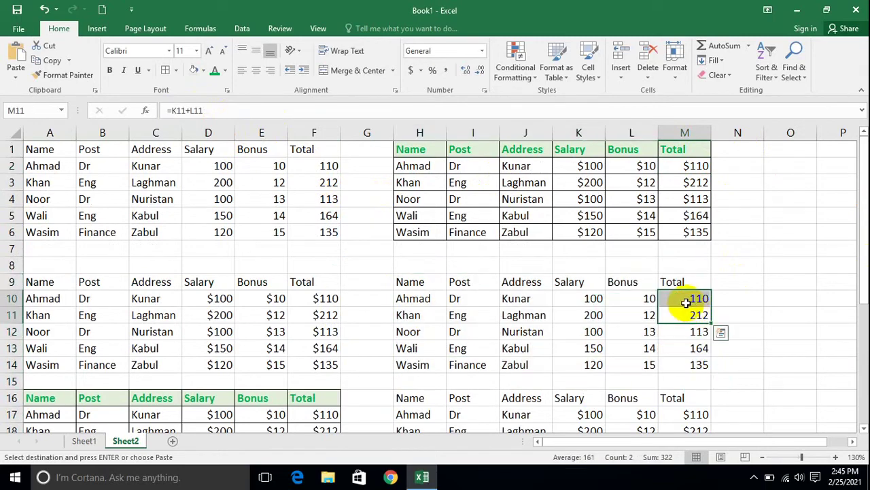
click(686, 300)
drag(861, 202, 857, 249)
drag(589, 331, 695, 398)
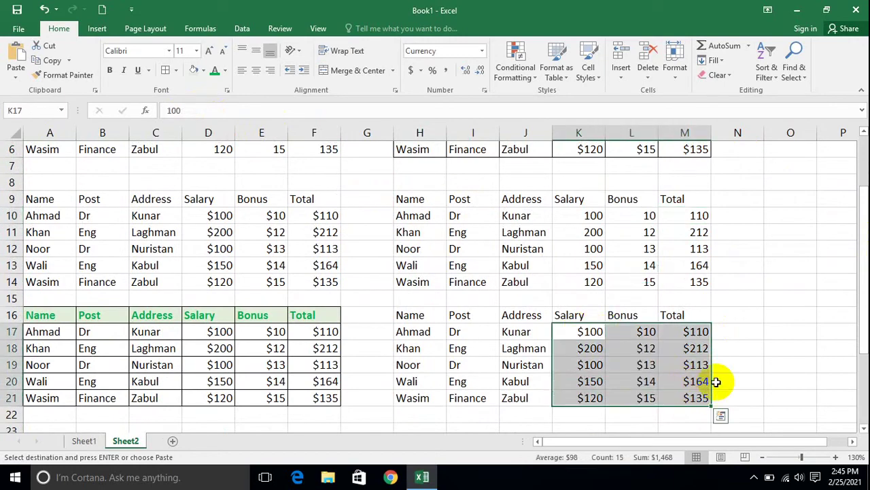
drag(858, 242, 855, 353)
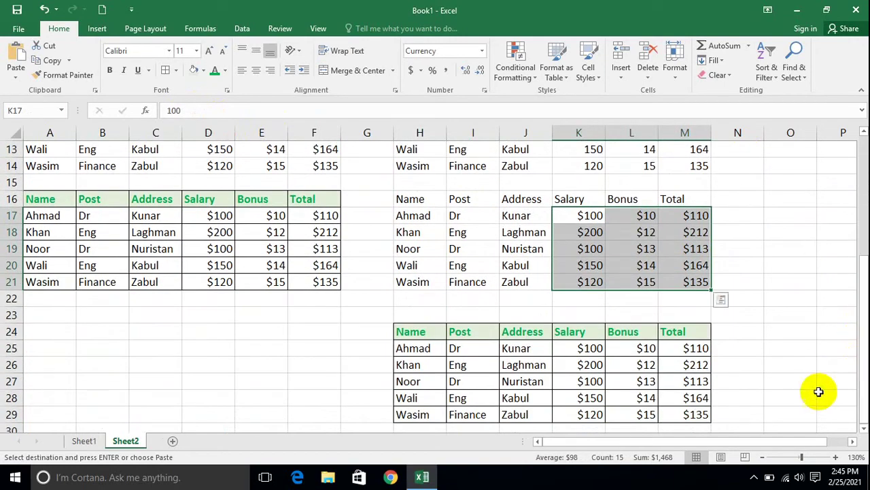
scroll(819, 401, down, 2)
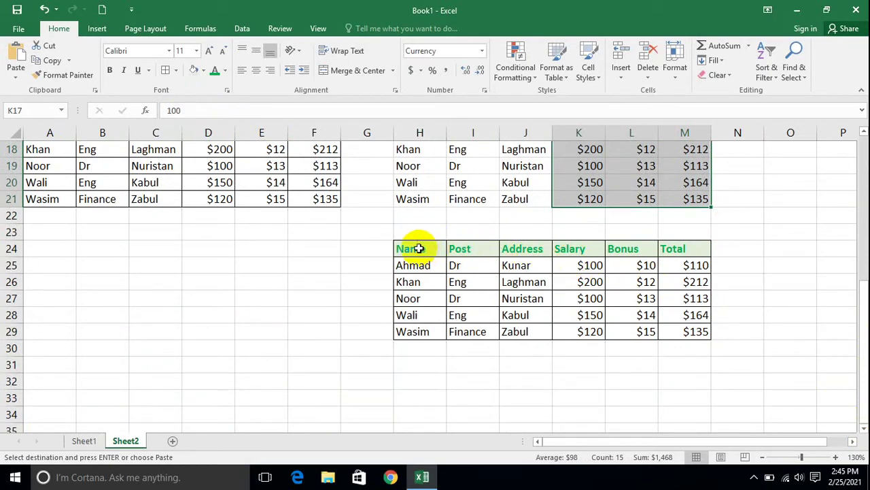
drag(418, 248, 675, 328)
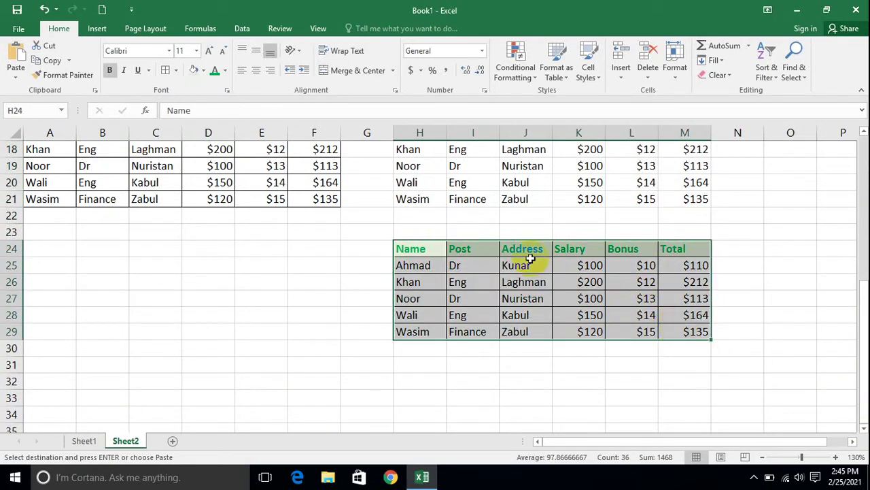
click(231, 375)
key(Down)
key(Down)
key(Down)
key(Down)
key(Down)
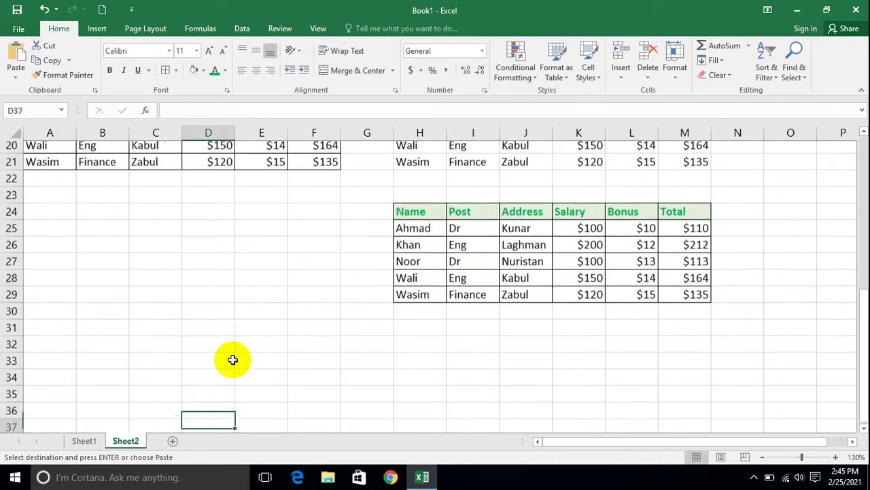
key(Up)
key(Right)
key(Right)
key(Right)
key(Right)
key(Right)
key(Right)
key(Right)
key(Right)
key(Right)
key(Right)
key(Right)
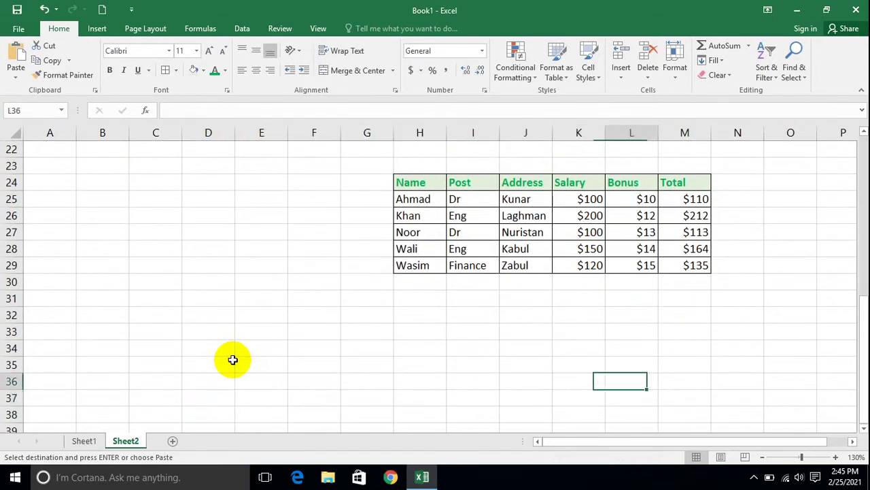
key(Up)
key(Up)
key(Up)
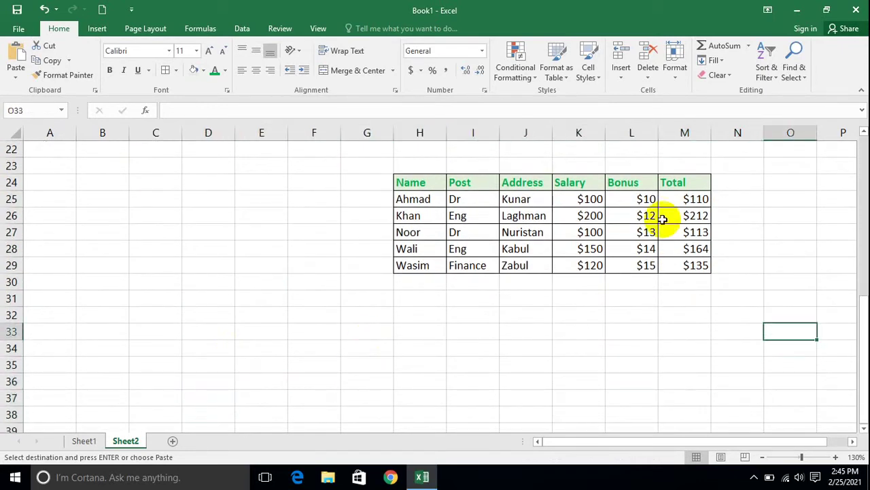
Copy the Total cell M25 and paste it into M33 as a formula only
click(681, 198)
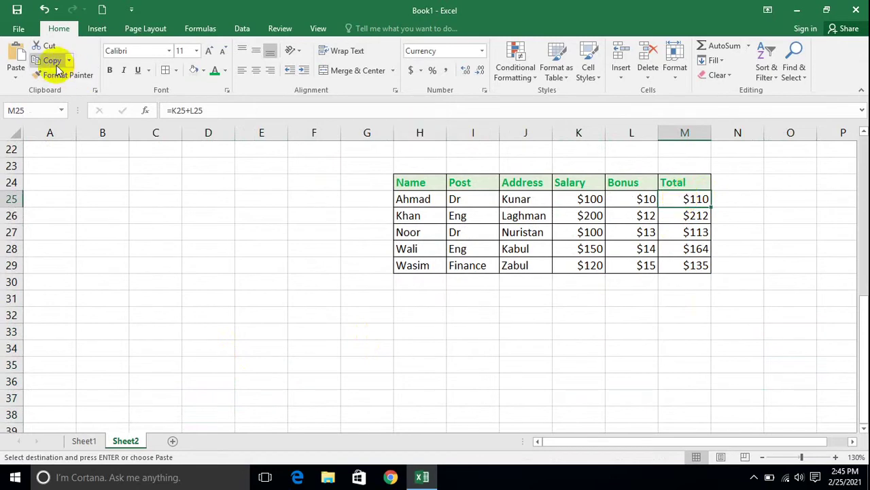
click(684, 301)
click(684, 331)
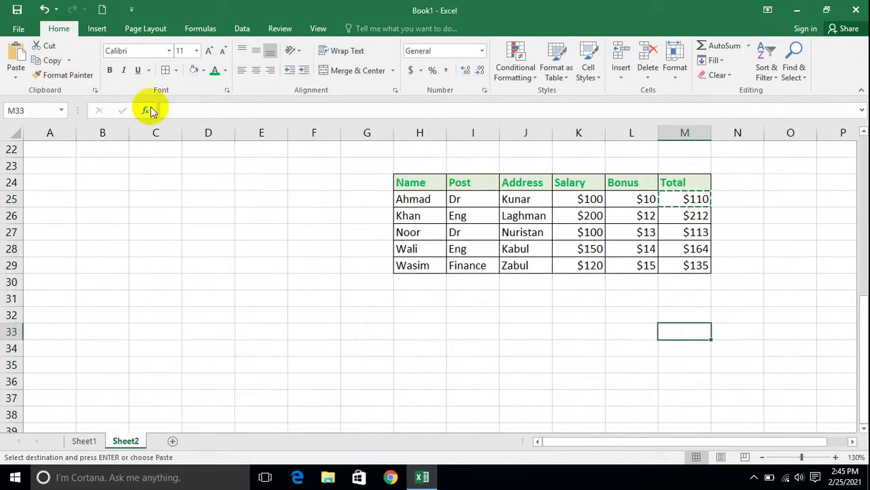
click(11, 72)
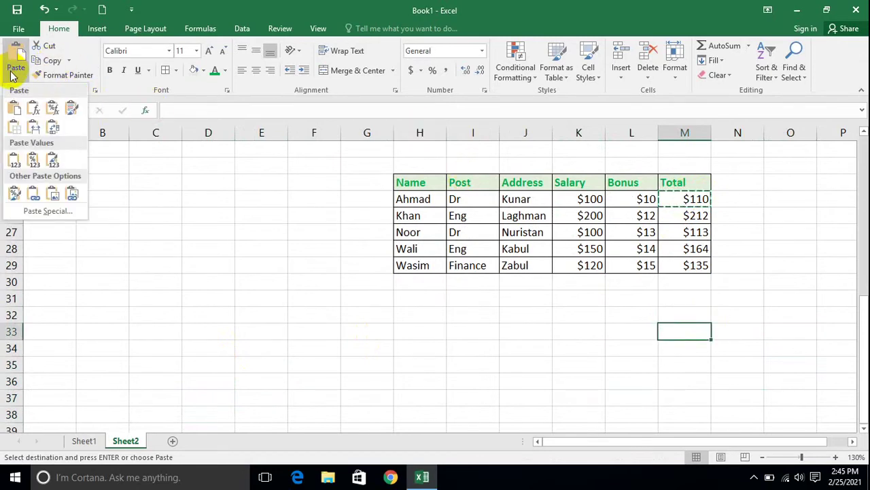
click(34, 108)
Enter 100 in K33 and 300 in L33 to test the pasted formula
click(565, 329)
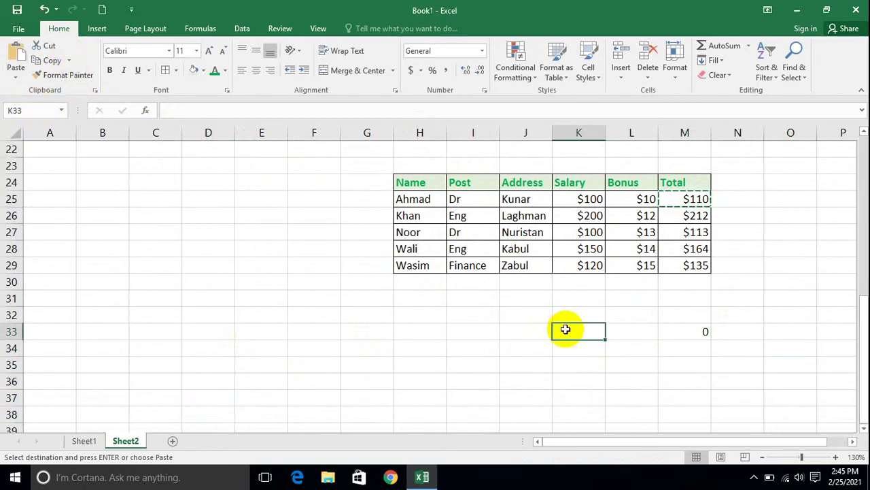
text(100)
key(Tab)
key(Left)
text(300)
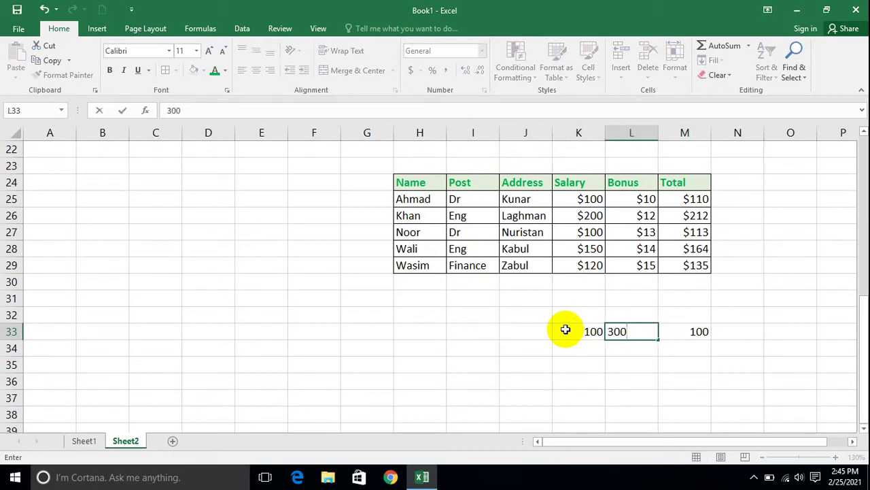
key(Up)
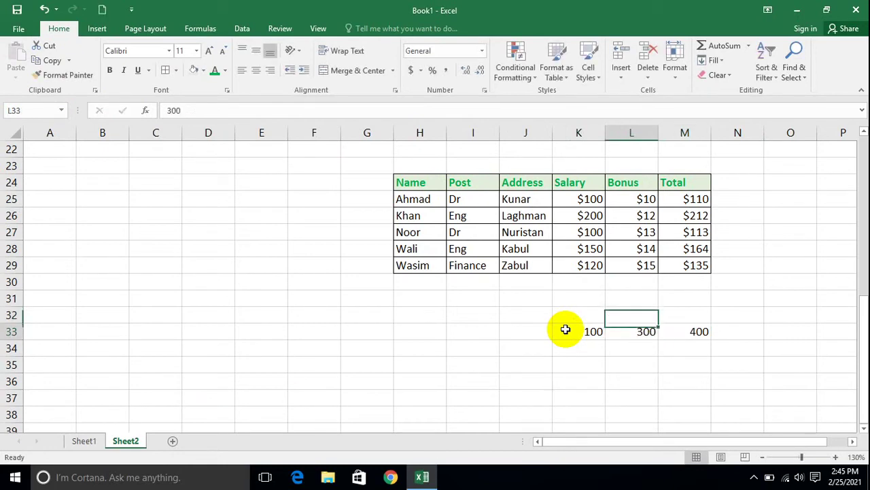
Clear the test contents from J33:M33
key(Right)
key(shift+Left)
key(shift+Left)
key(shift+Left)
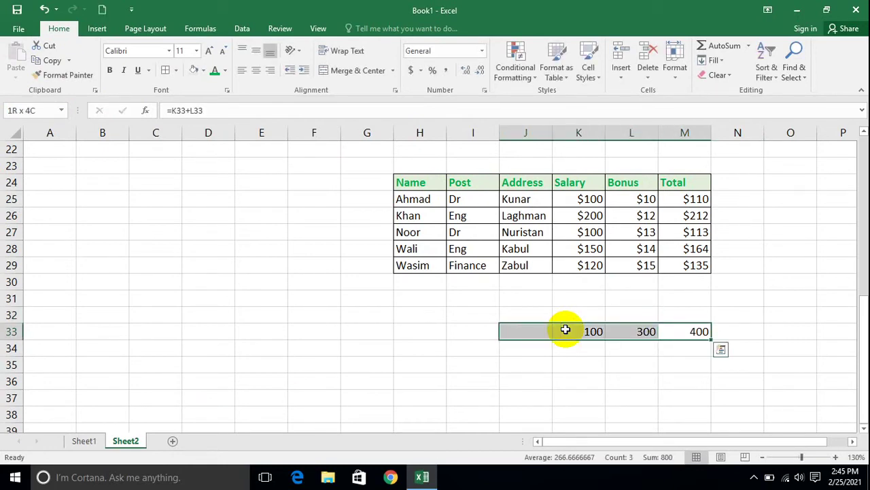
key(Delete)
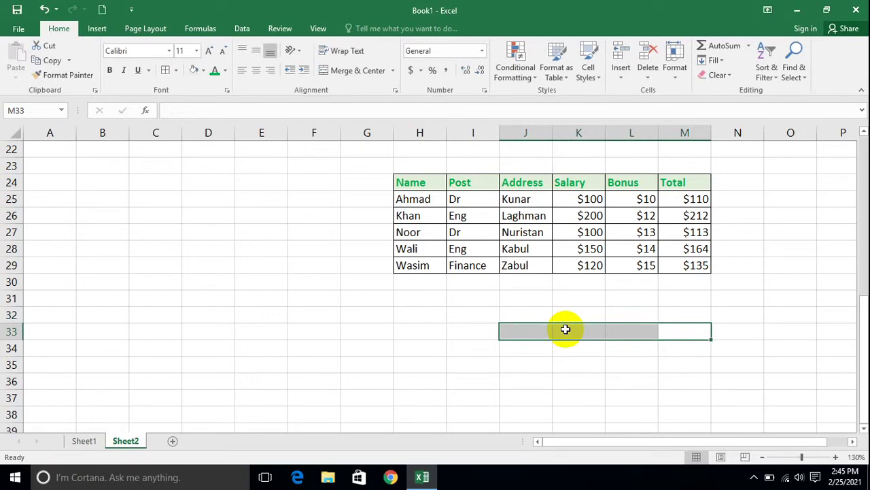
Try pasting the copied Total cell M26 into M35 as a formula, and review the other paste options without using them
drag(657, 223, 664, 222)
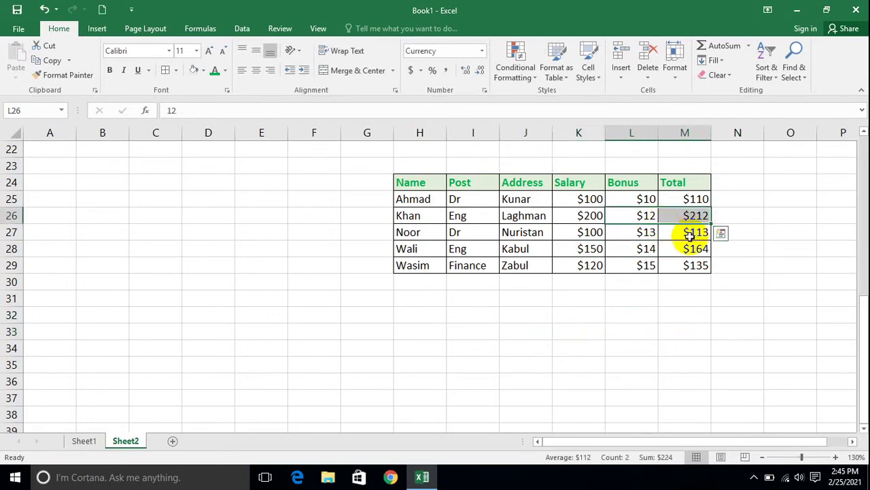
click(691, 236)
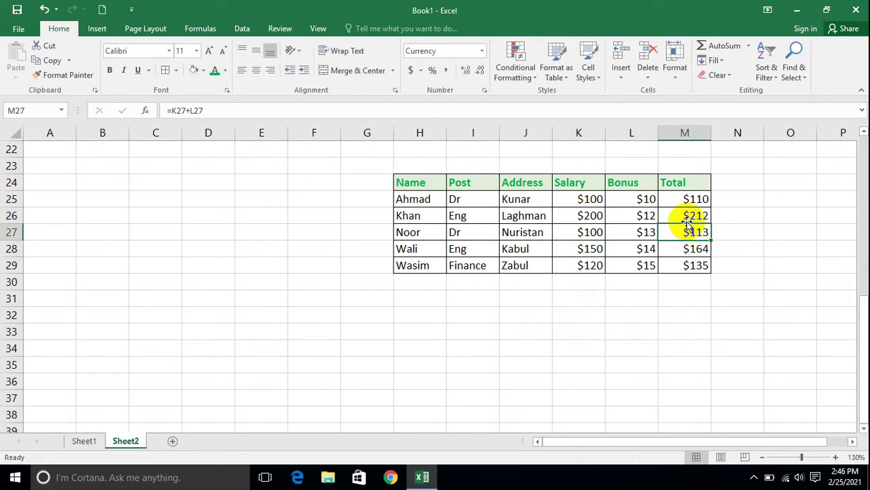
click(52, 60)
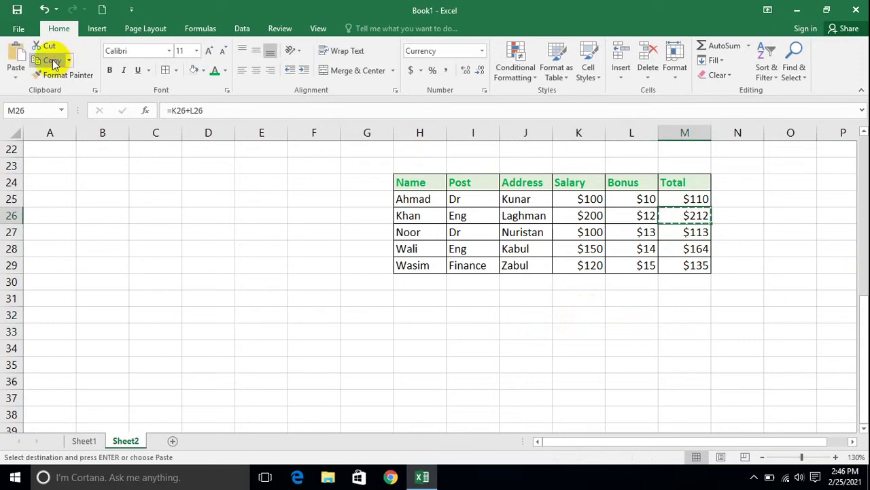
click(667, 359)
click(15, 76)
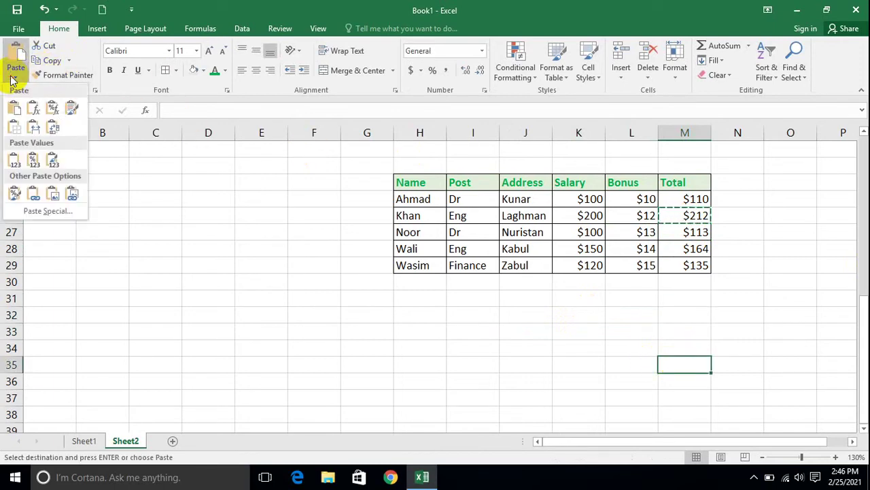
click(32, 112)
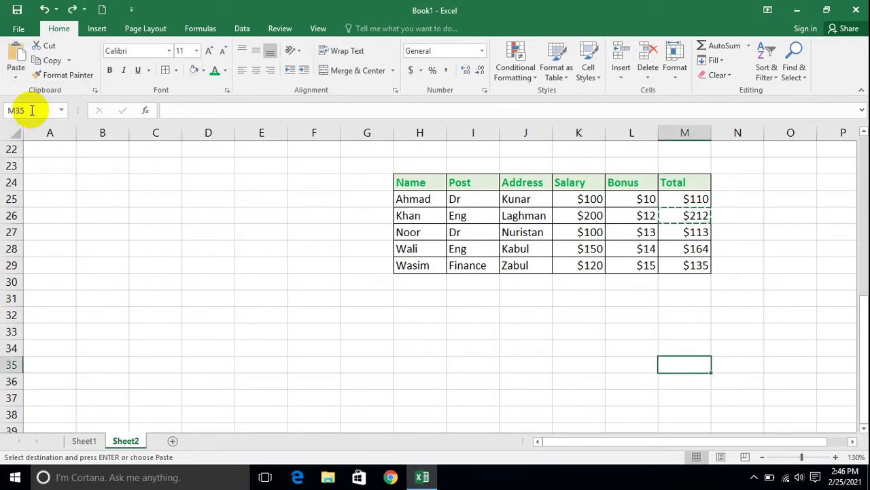
click(16, 76)
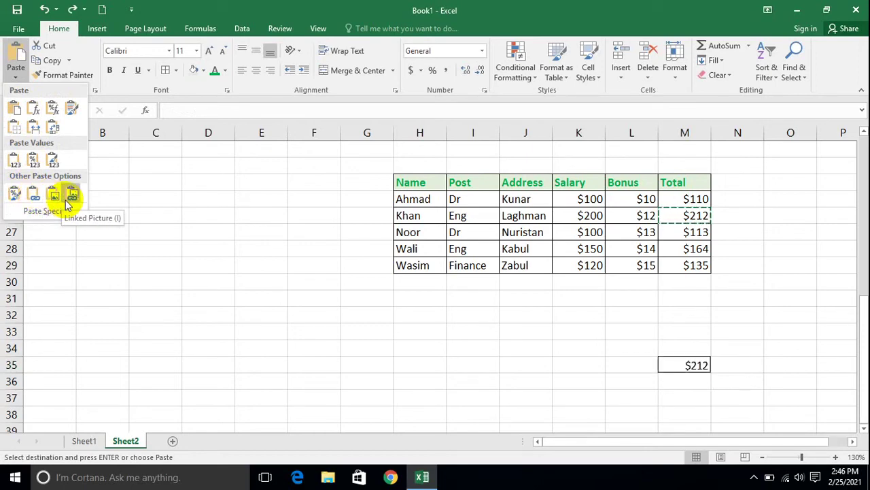
click(178, 241)
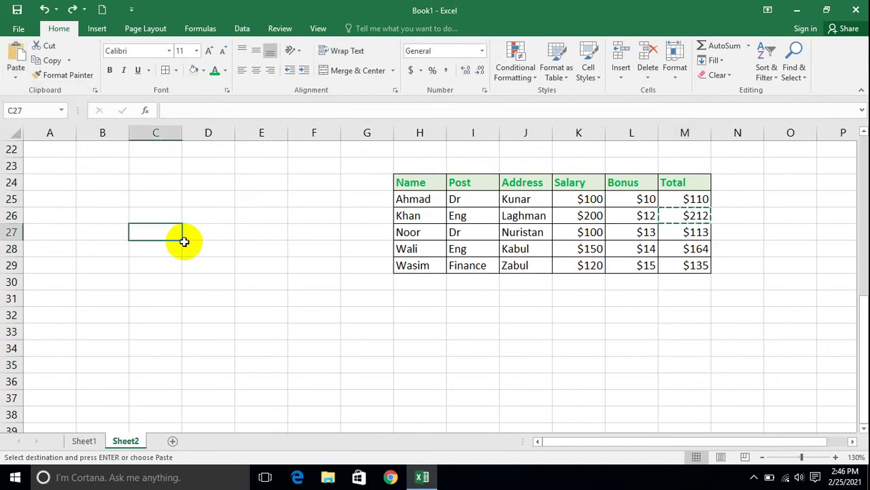
Undo the earlier Sheet2 pastes and the Sheet1 table edits back to the empty Bonus cell E6, and check both sheets
key(ctrl+z)
key(ctrl+z)
key(ctrl+z)
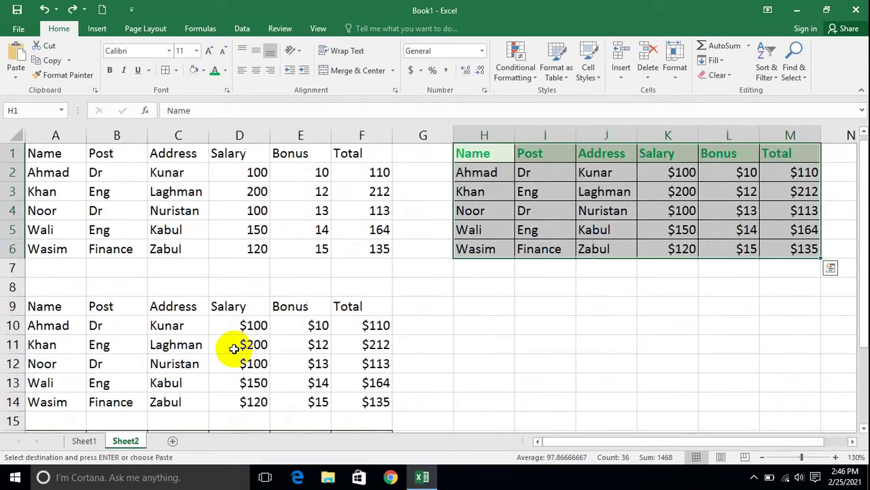
key(ctrl+z)
key(ctrl+z)
key(ctrl+z)
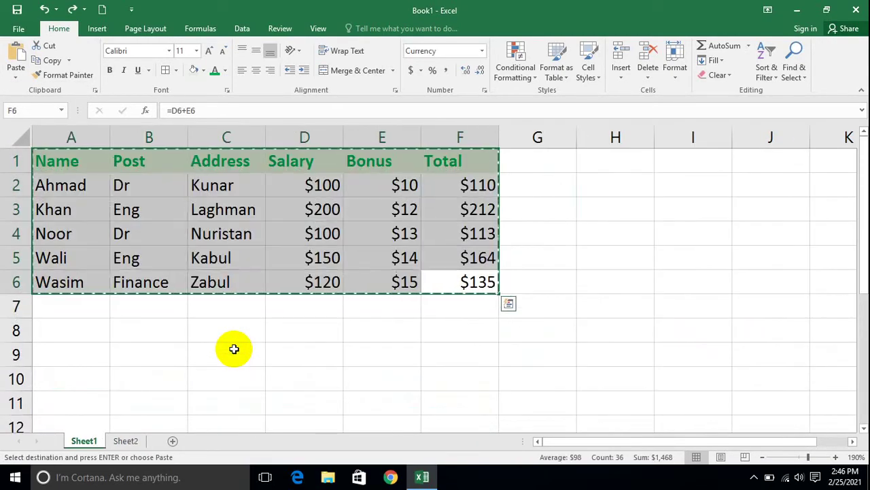
key(ctrl+z)
key(ctrl+z)
key(ctrl+z)
key(ctrl+z)
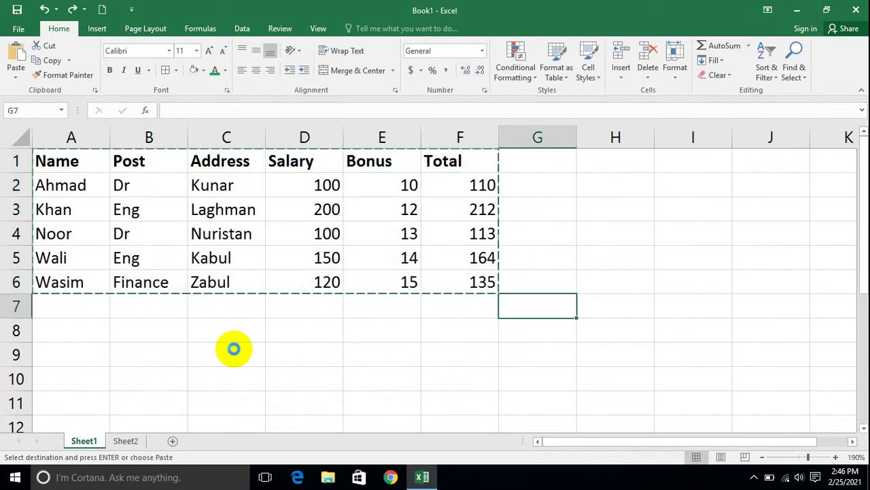
key(ctrl+z)
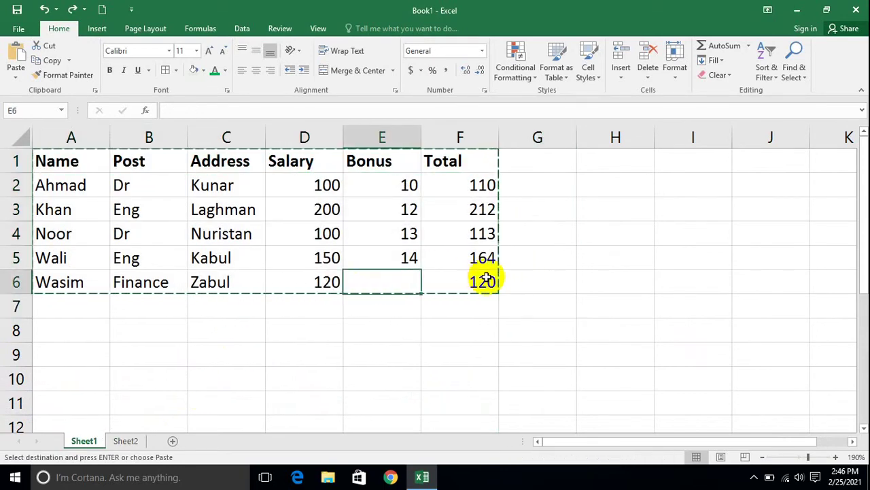
click(122, 441)
click(87, 442)
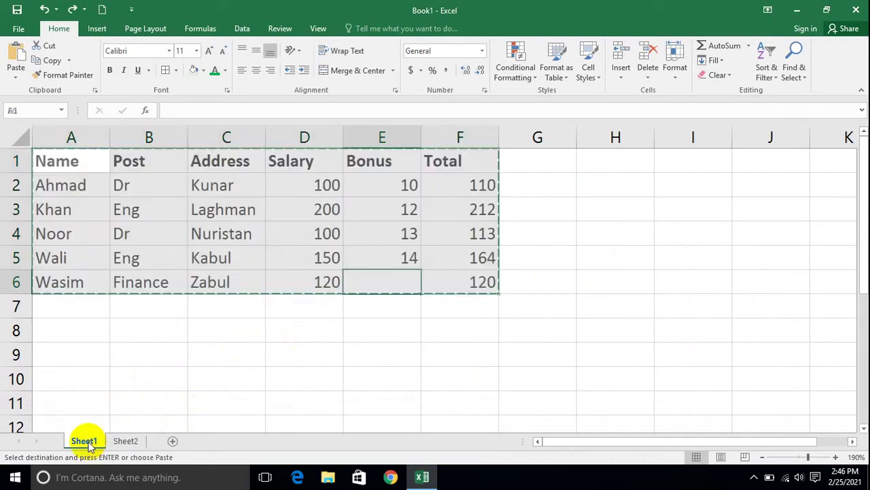
Give the Sheet1 headers A1:F1 a light green fill and green font, and apply all borders to the table A1:F6
click(431, 159)
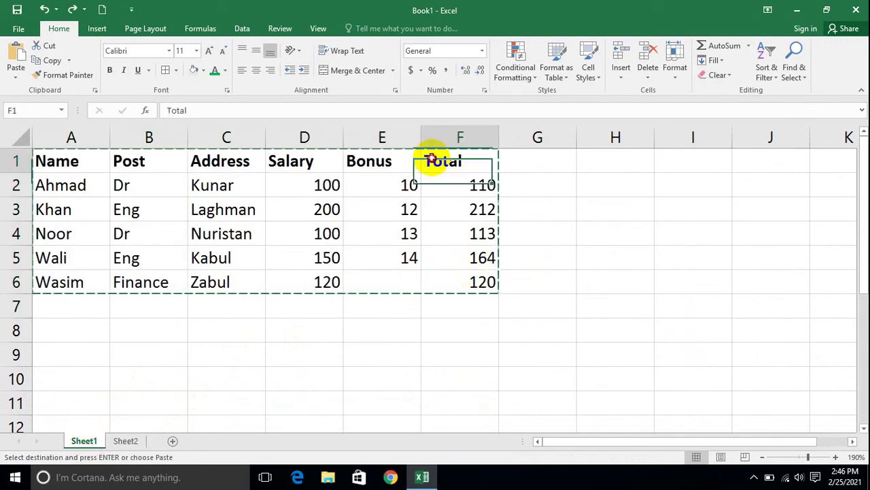
drag(431, 160, 64, 111)
click(194, 70)
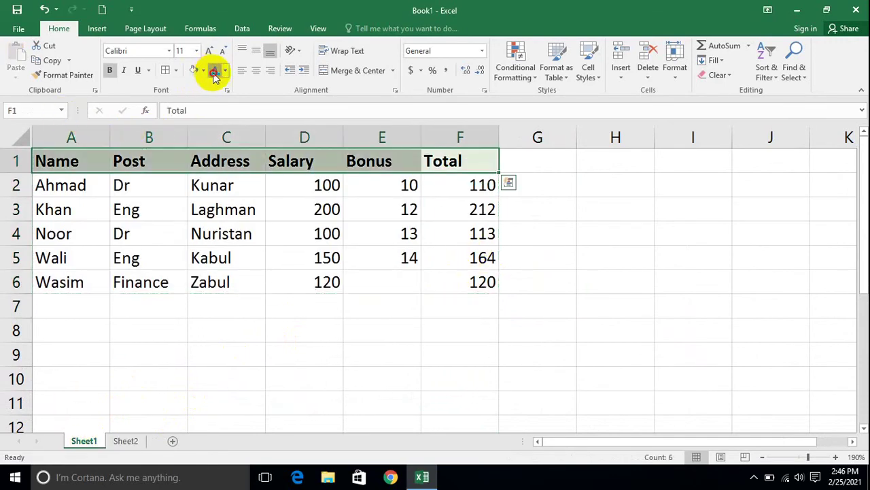
click(214, 71)
drag(462, 281, 13, 189)
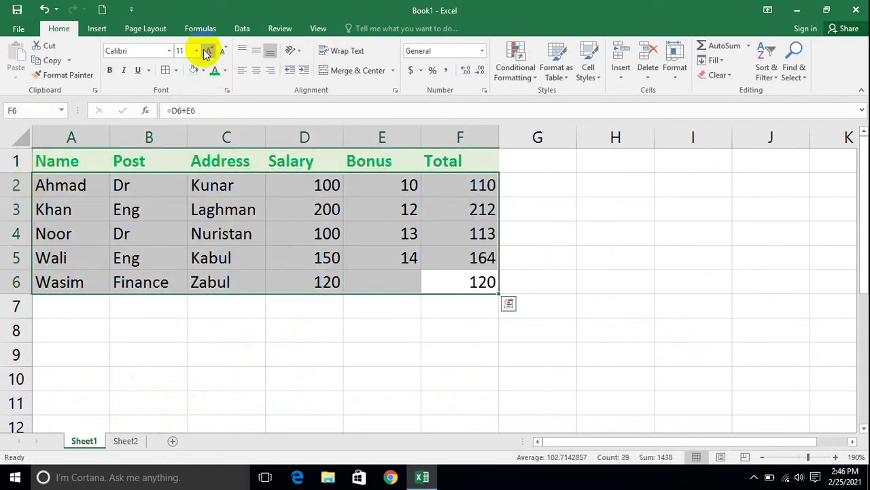
click(166, 69)
drag(462, 161, 61, 282)
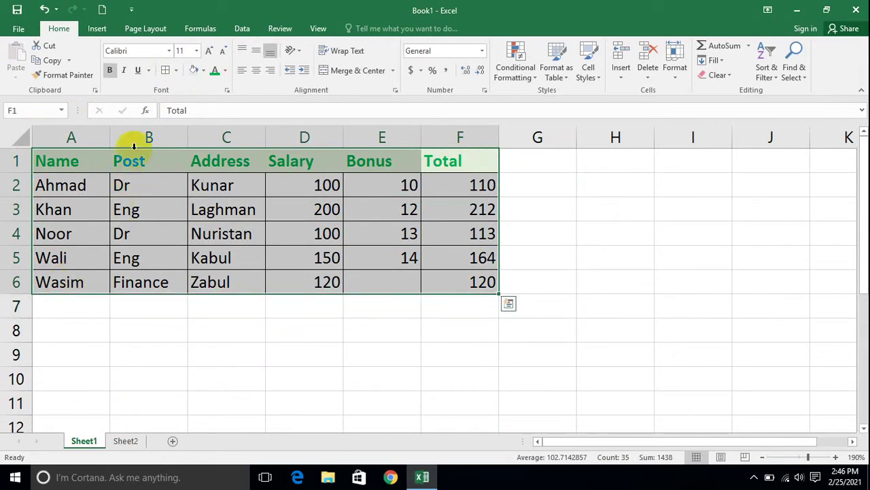
Enter 50 as the Bonus in E6
click(403, 282)
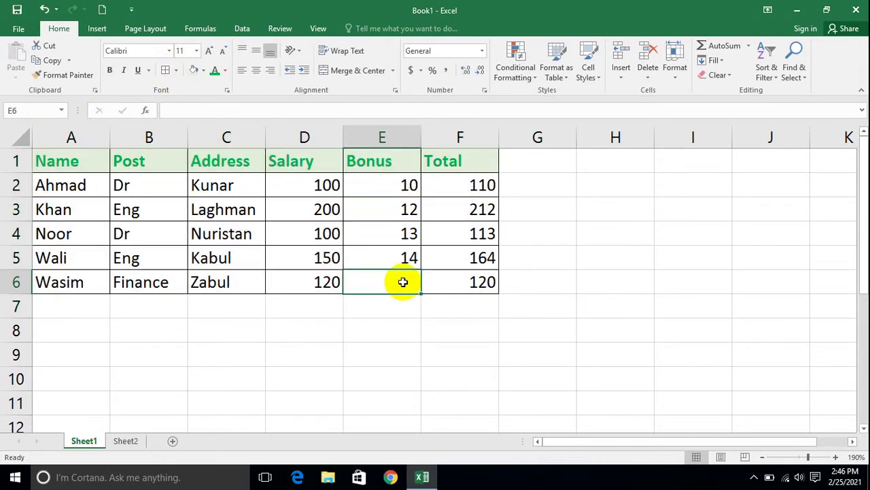
text(50)
key(Return)
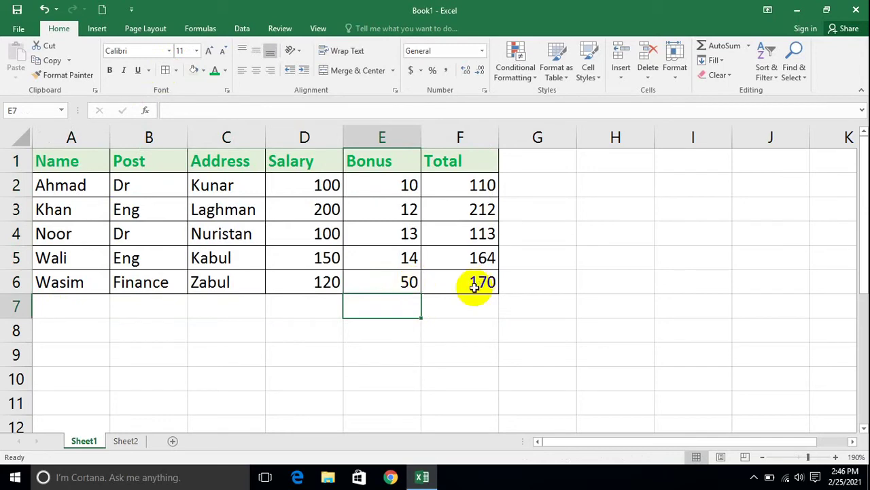
Copy the table A1:F6 from Sheet1 and paste only its formatting into Sheet2 at A1
drag(474, 286, 68, 139)
click(53, 61)
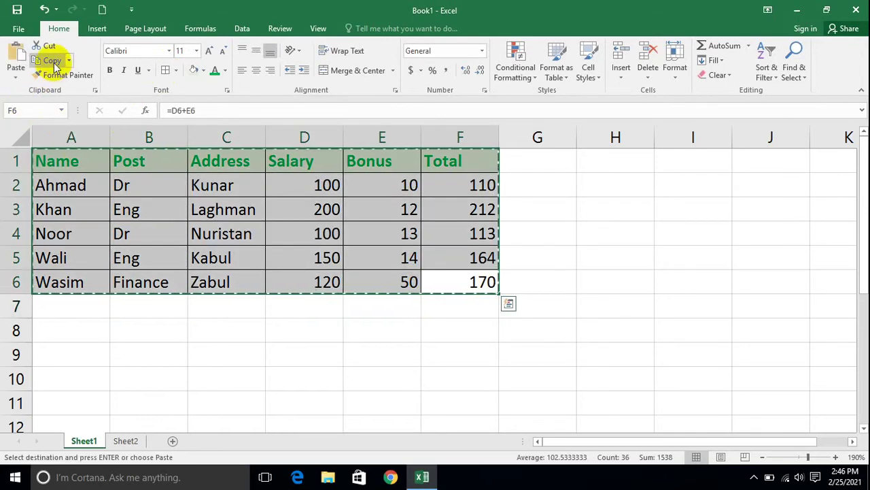
click(124, 441)
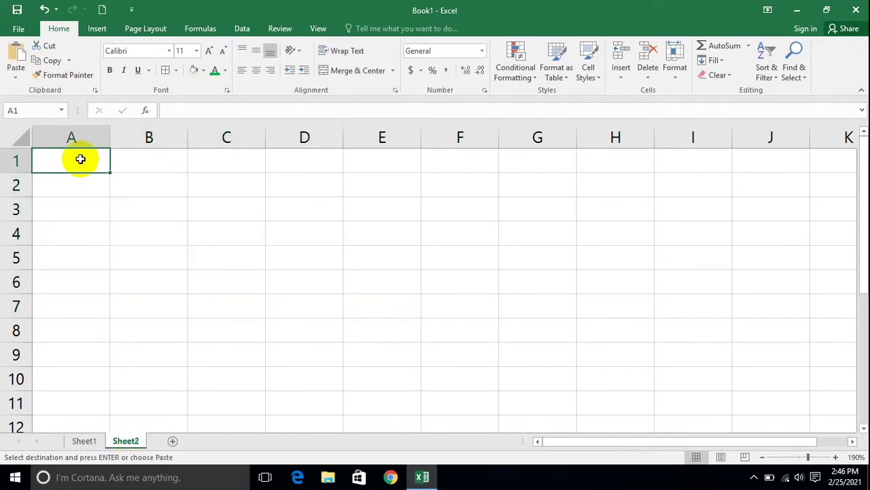
click(16, 76)
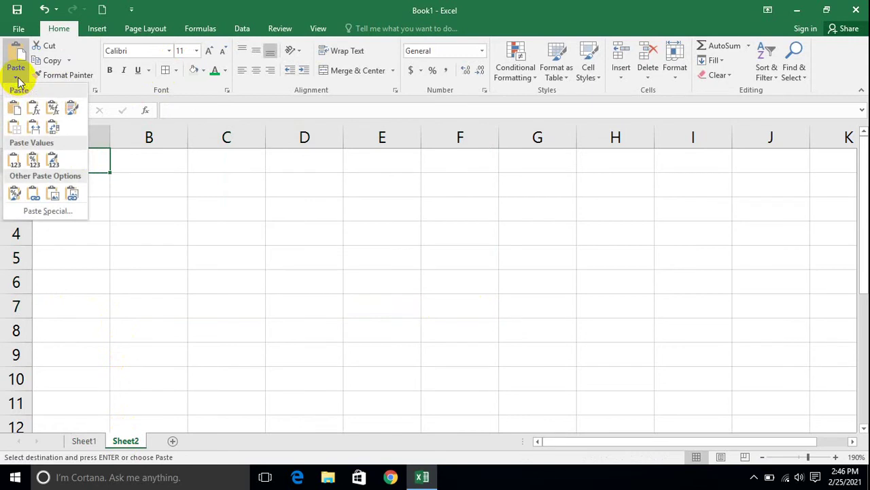
click(13, 194)
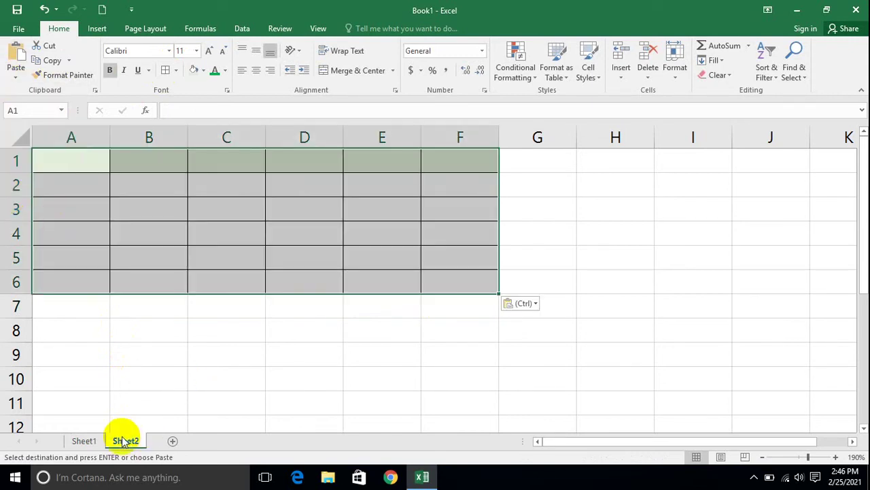
Compare the source table on Sheet1 with the formatting-only paste on Sheet2
click(87, 441)
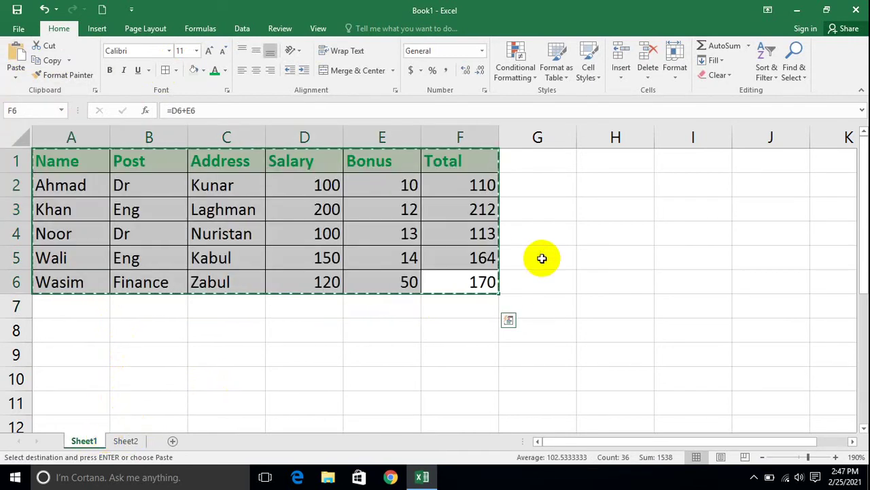
click(620, 299)
click(449, 278)
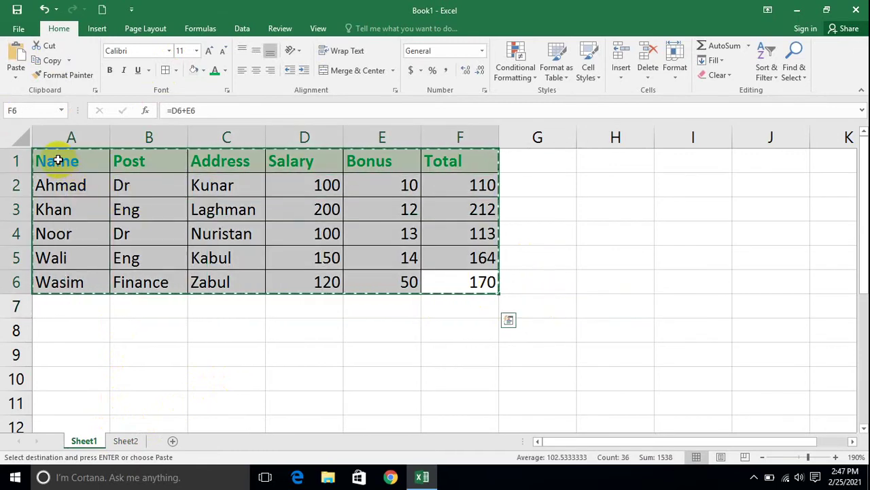
click(125, 441)
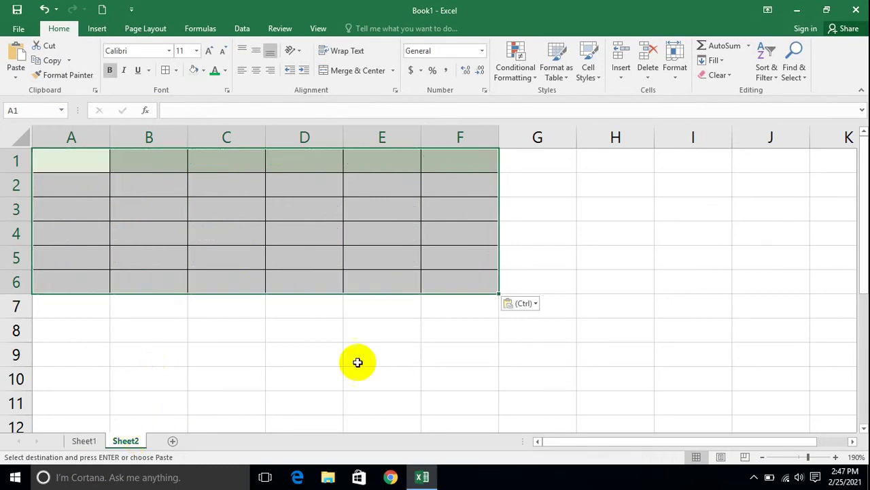
Copy the table A1:F6 from Sheet1, paste only its formatting into Sheet2 at A1, and undo that paste
click(84, 440)
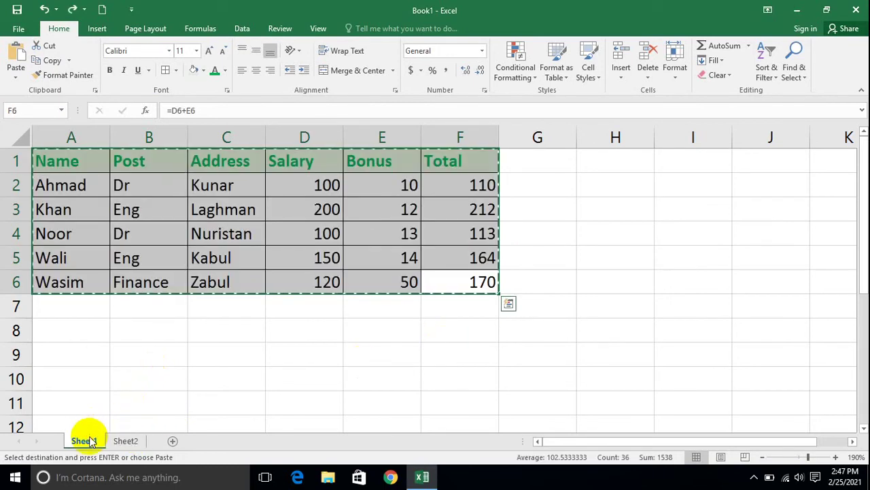
click(544, 327)
click(431, 268)
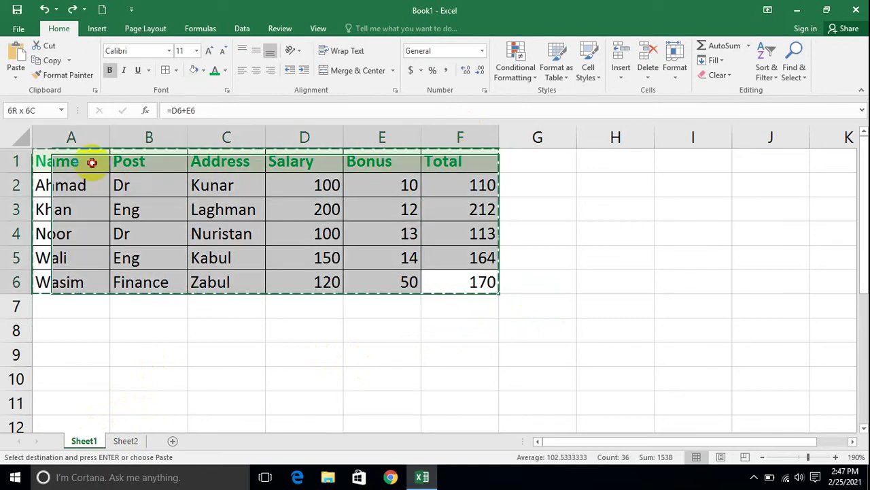
click(48, 61)
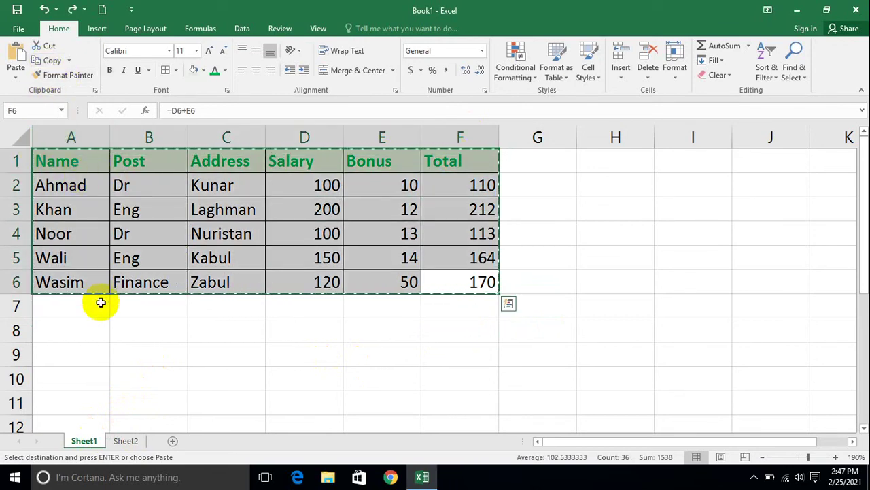
click(124, 428)
click(125, 442)
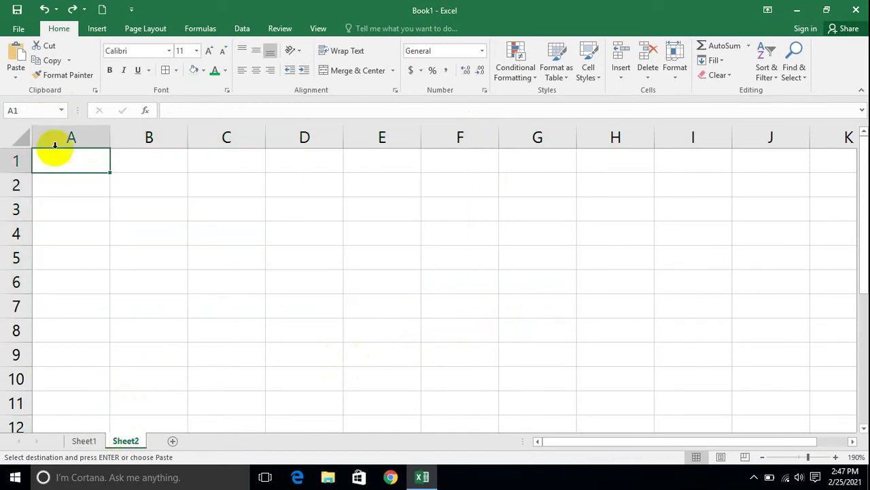
click(16, 79)
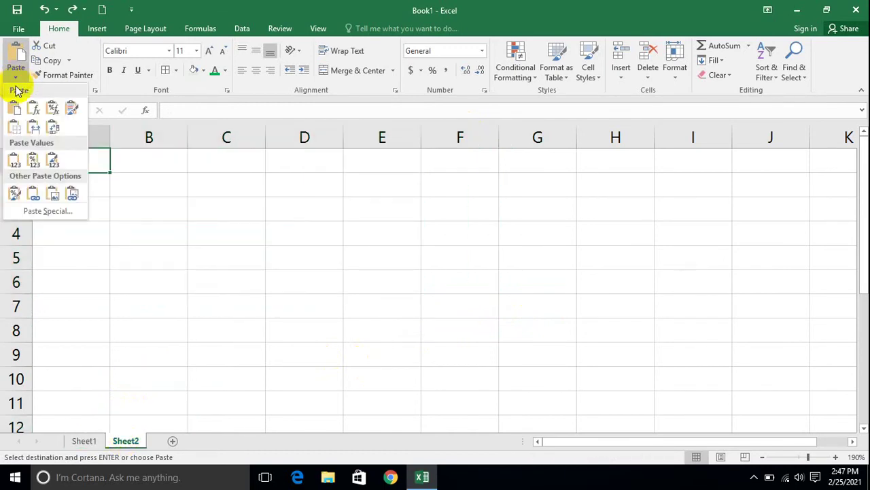
click(13, 194)
click(502, 374)
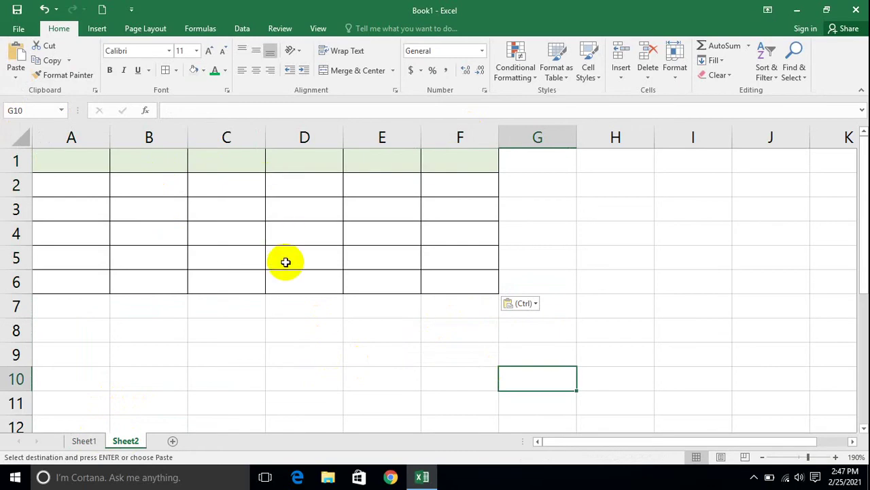
key(ctrl+z)
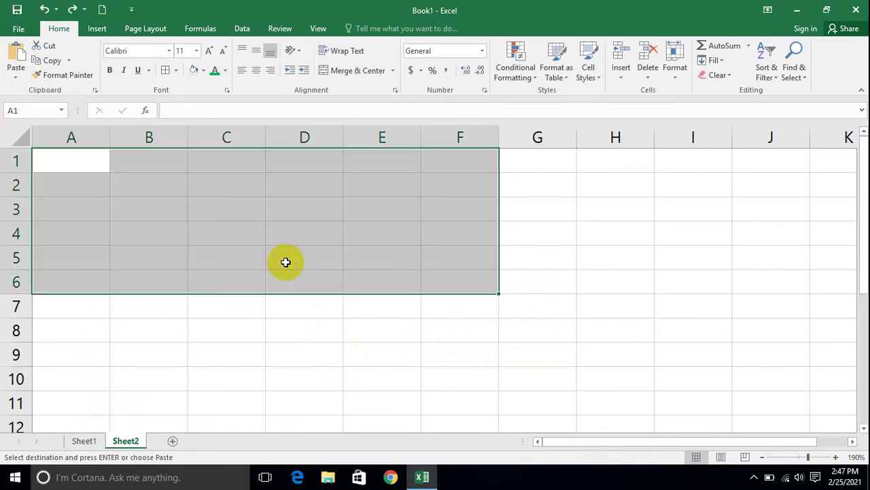
Paste the copied Sheet1 table into Sheet2 at A1 with Paste Link so its cells reference the source
click(84, 439)
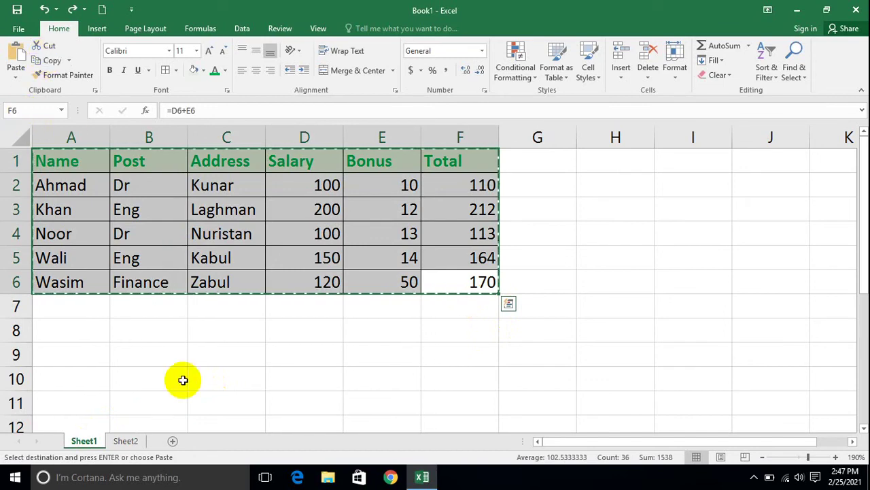
click(141, 426)
click(126, 440)
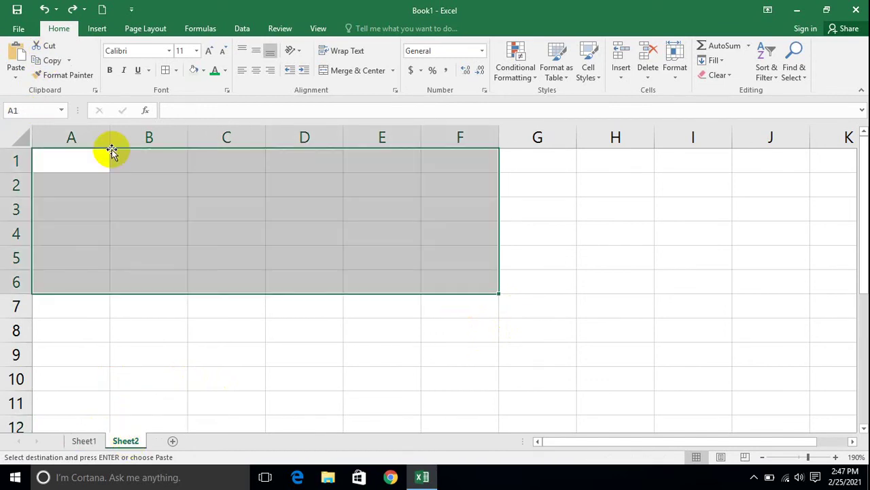
click(65, 149)
click(15, 75)
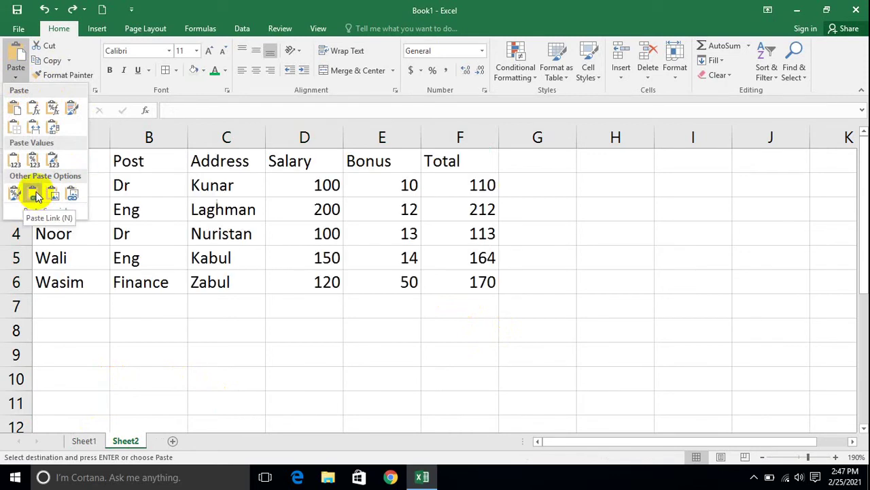
click(34, 195)
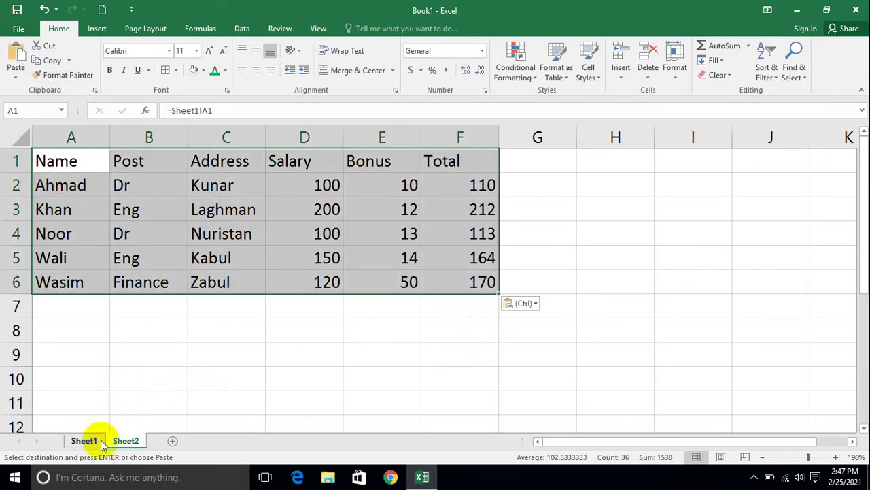
On Sheet1 set the Salary in D2 to 200 and the Bonus in E2 to 50, and check the linked Total in Sheet2's F2
click(99, 441)
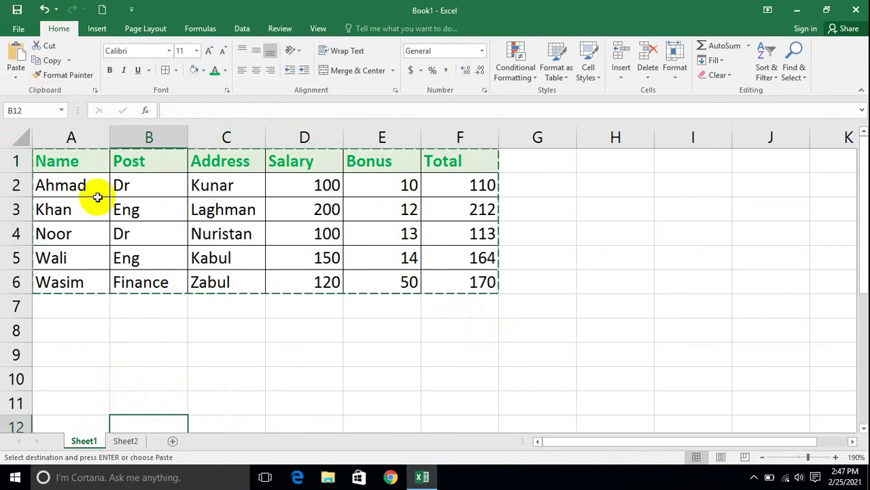
click(143, 185)
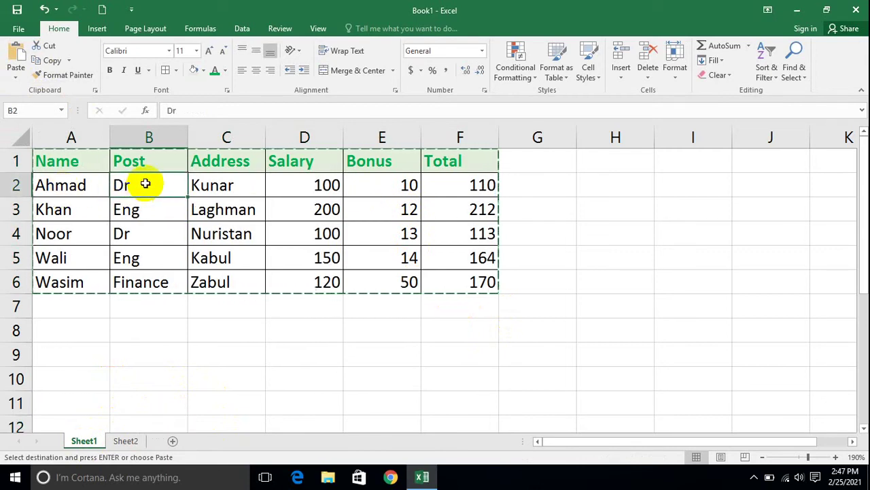
click(214, 184)
click(292, 183)
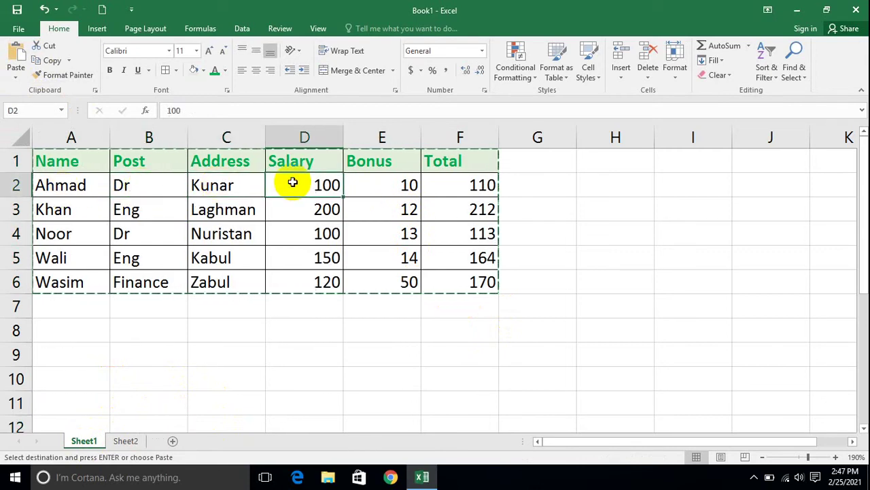
text(2)
key(Tab)
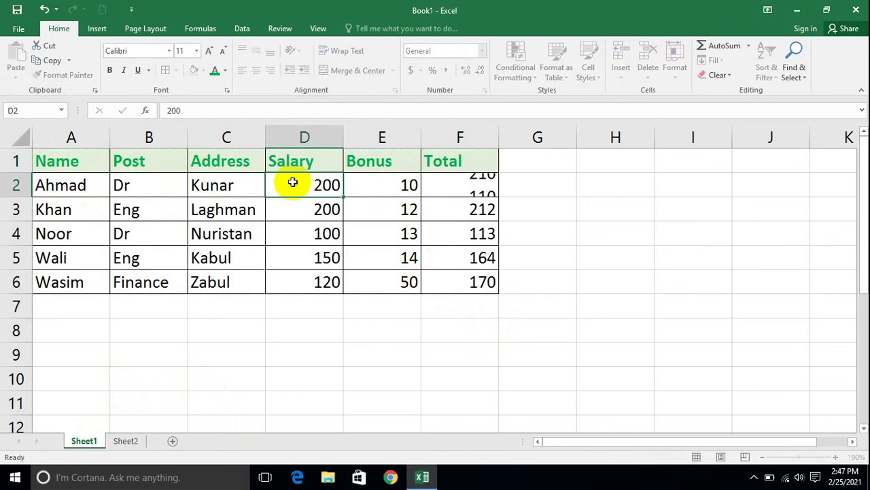
text(50)
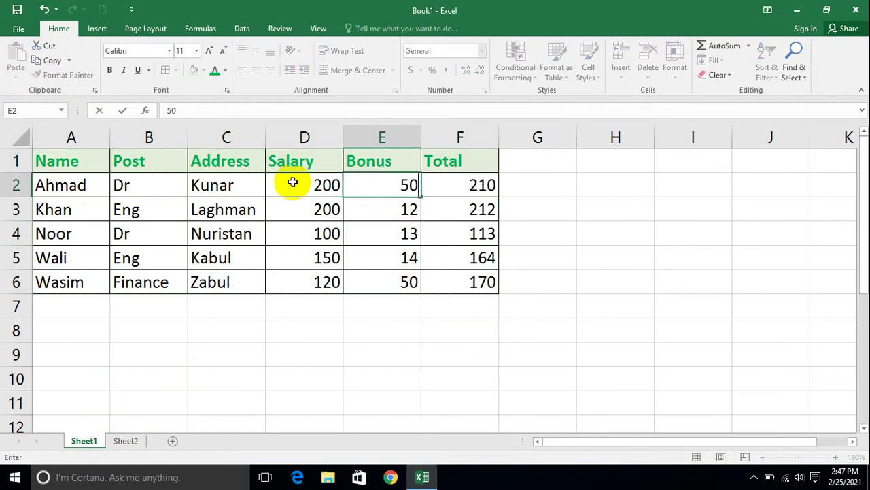
key(Return)
click(445, 187)
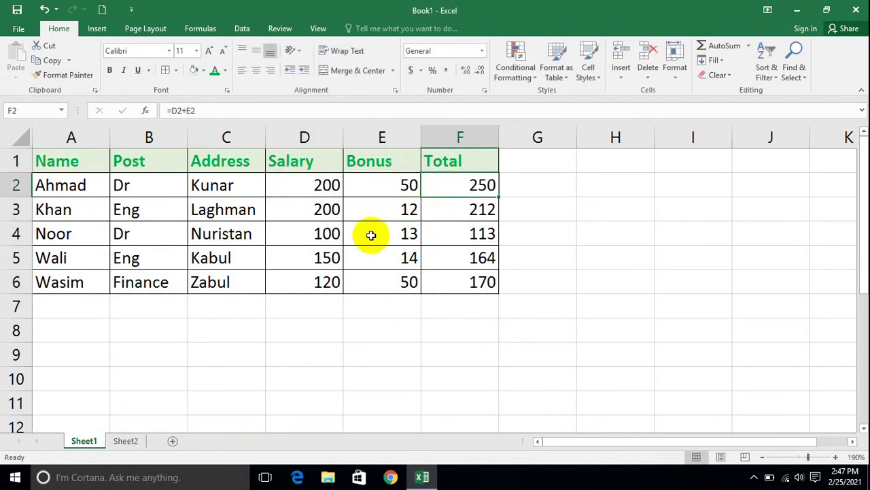
click(128, 441)
click(481, 187)
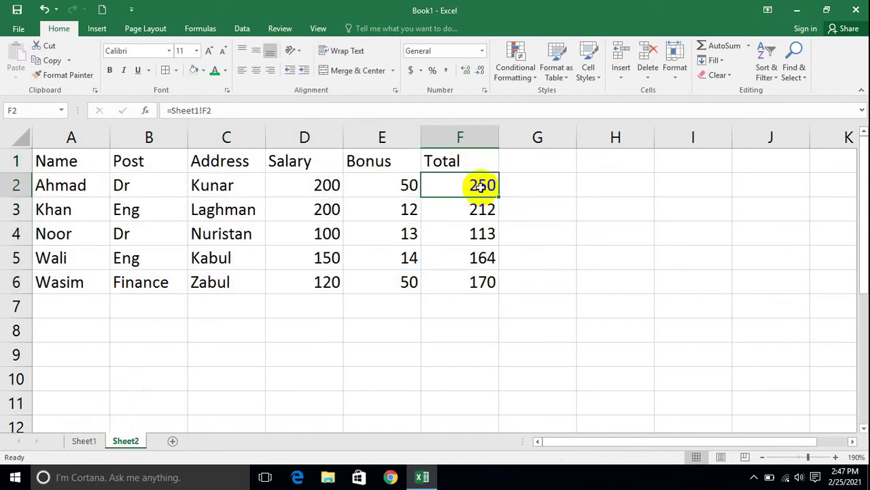
On Sheet1 set the Salary in D3 to 500 and the Bonus in E3 to 100, and check the linked Total in Sheet2's F3
click(80, 432)
click(16, 209)
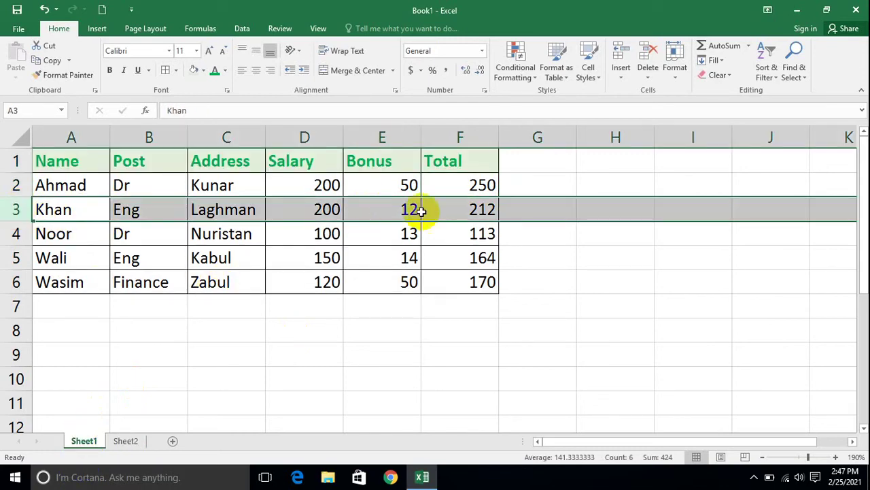
click(317, 210)
text(500-)
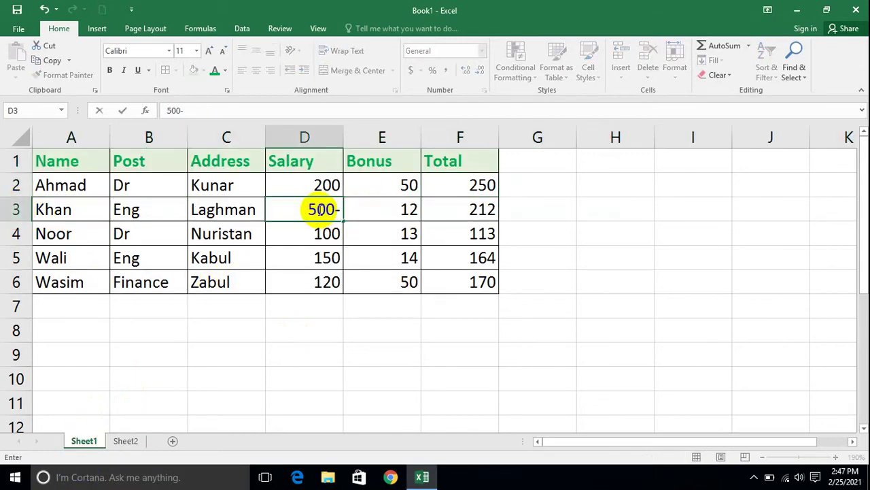
key(Tab)
text(100)
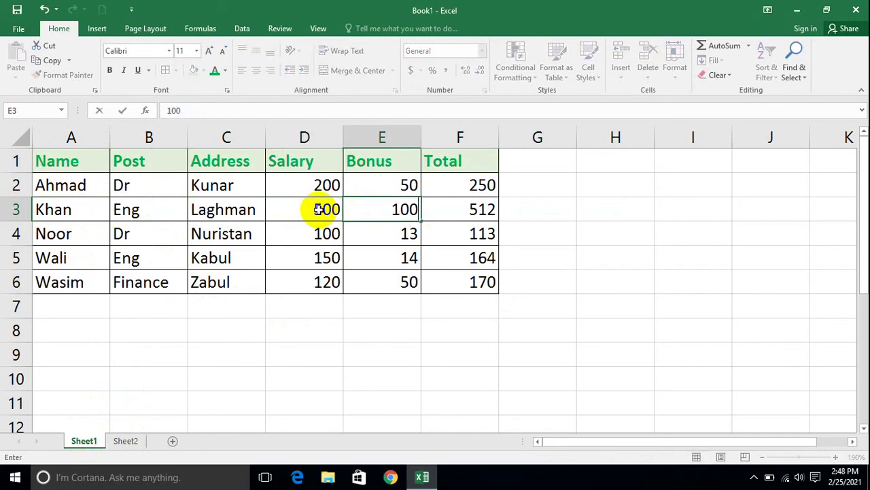
key(Return)
click(450, 210)
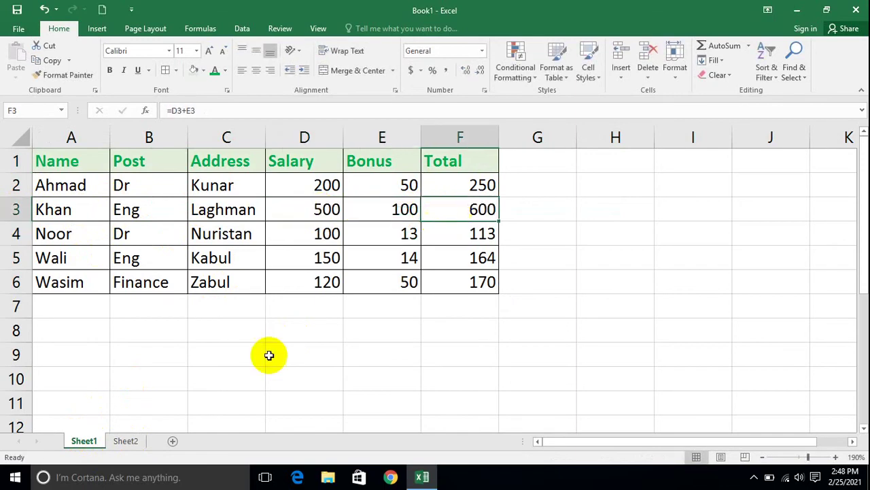
click(125, 439)
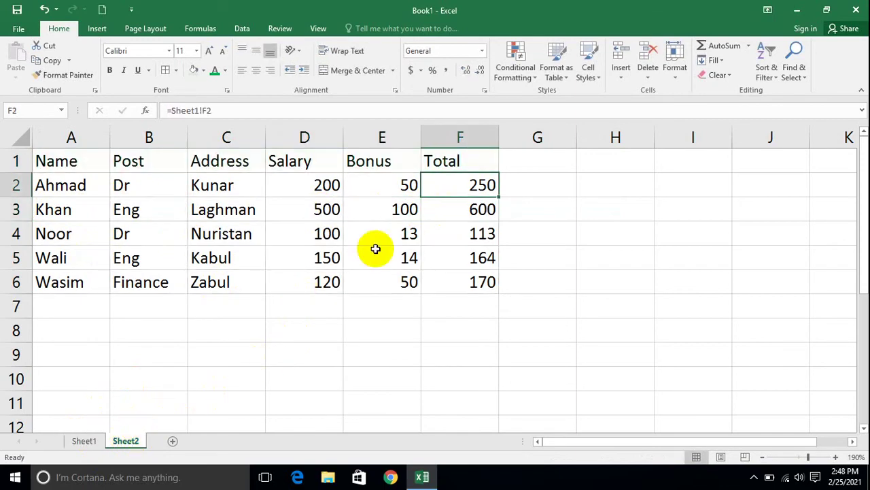
click(480, 206)
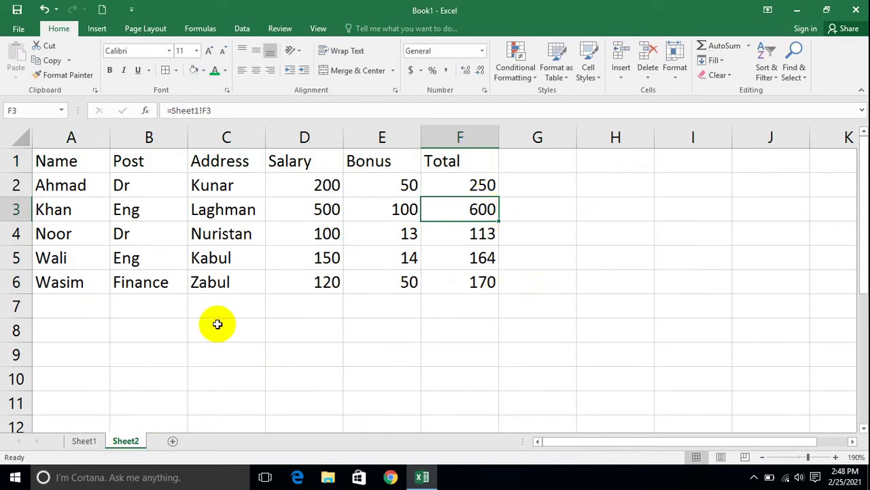
Copy the table A1:F6 on Sheet1 and paste it as a link on the same sheet at I1
click(85, 440)
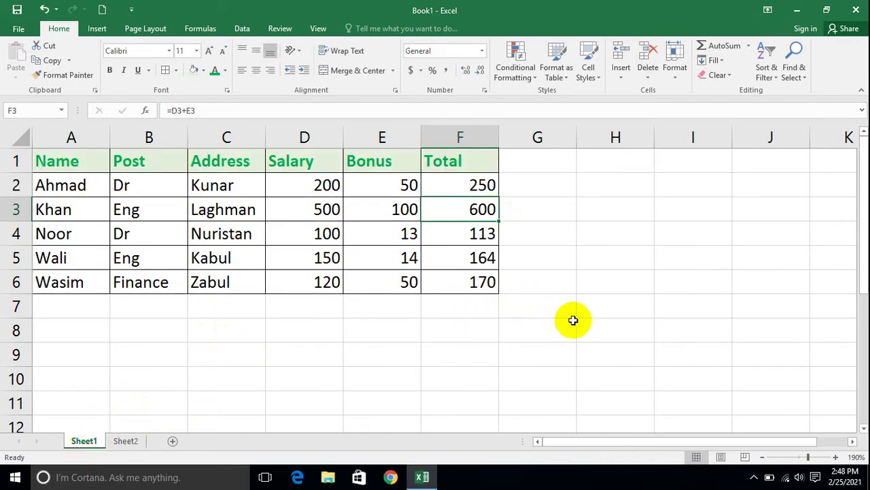
click(763, 457)
click(763, 457)
click(763, 457)
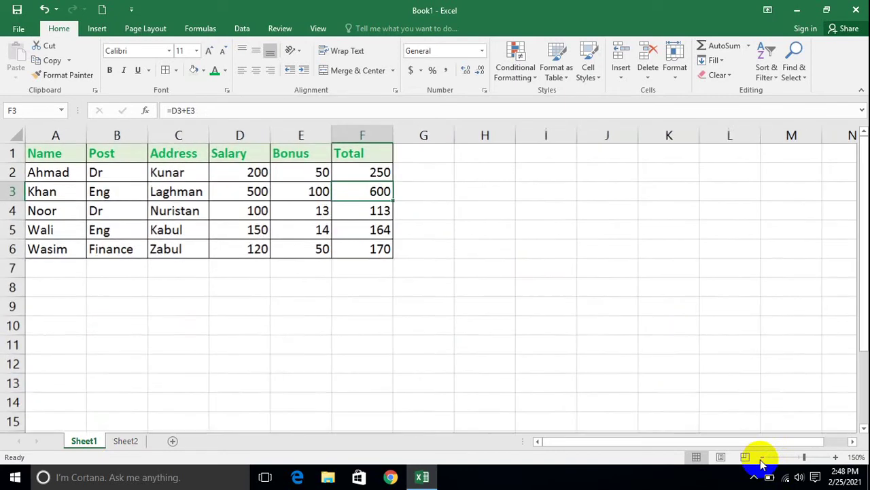
click(763, 457)
click(295, 358)
drag(363, 251, 87, 143)
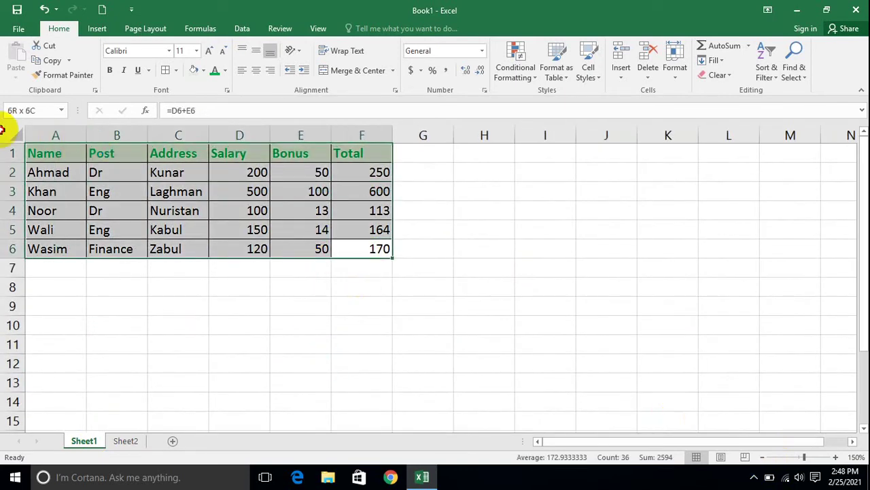
click(44, 61)
click(537, 155)
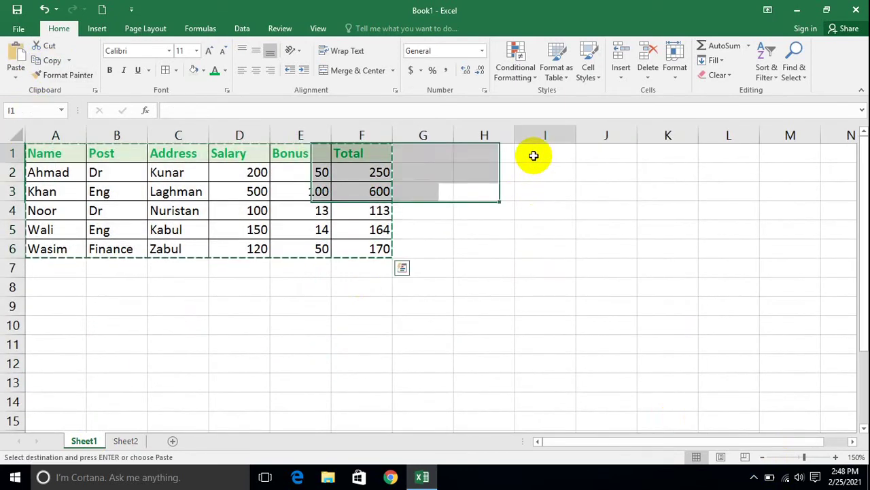
click(17, 76)
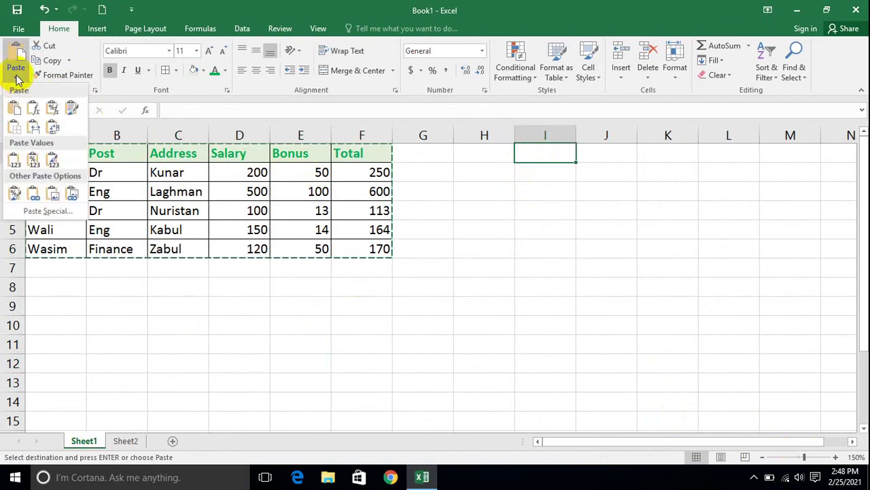
click(31, 195)
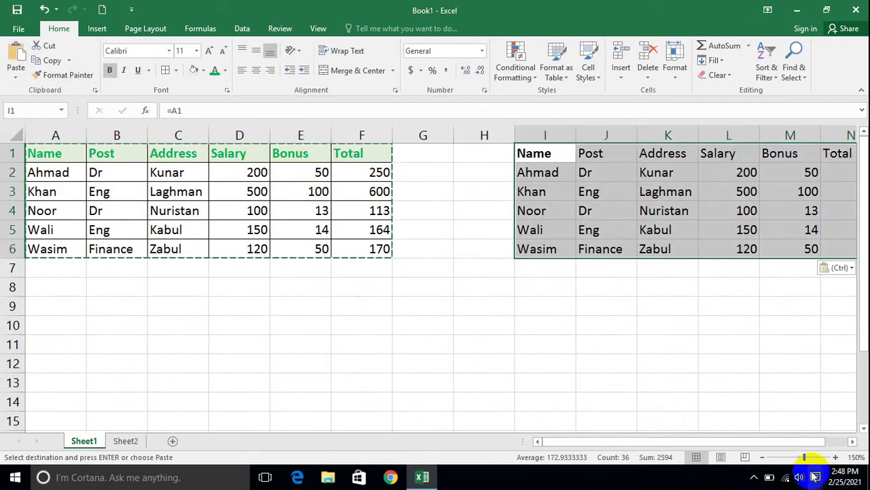
Change the Salary in D2 of the source table to 400 and check the linked copy beginning at I1
click(762, 457)
click(762, 456)
click(211, 168)
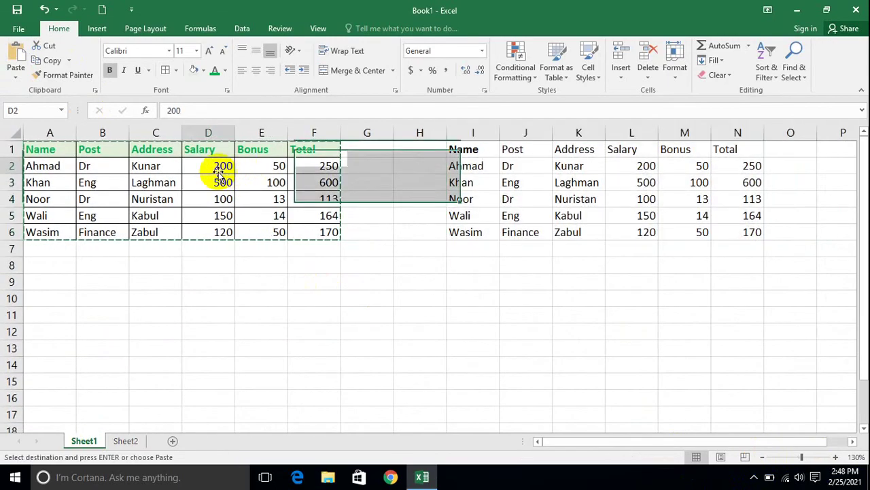
text(400)
key(Return)
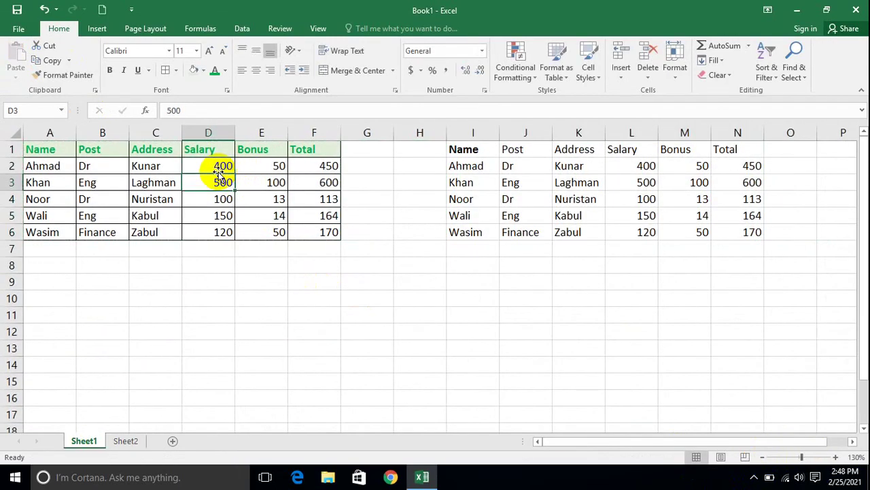
key(Right)
key(Right)
key(Right)
key(Right)
key(Right)
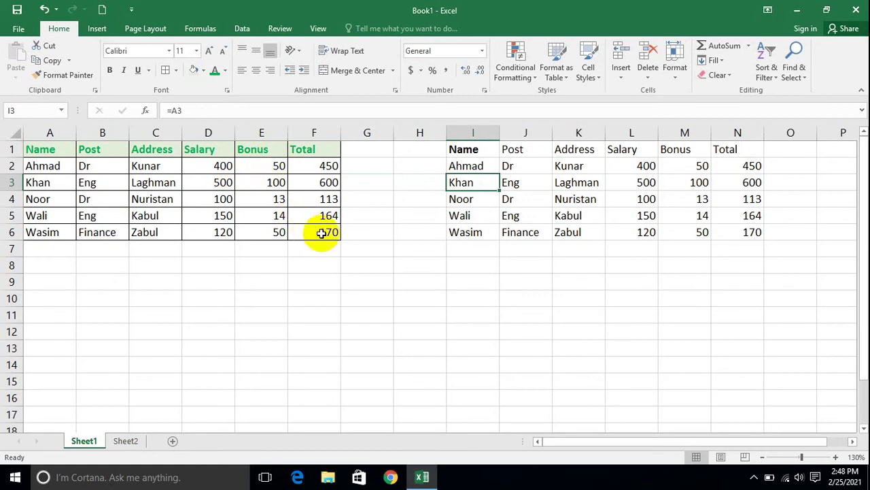
Copy the table A1:F6, paste it as a picture below the table and move the picture up to start at row 9
drag(321, 233, 47, 129)
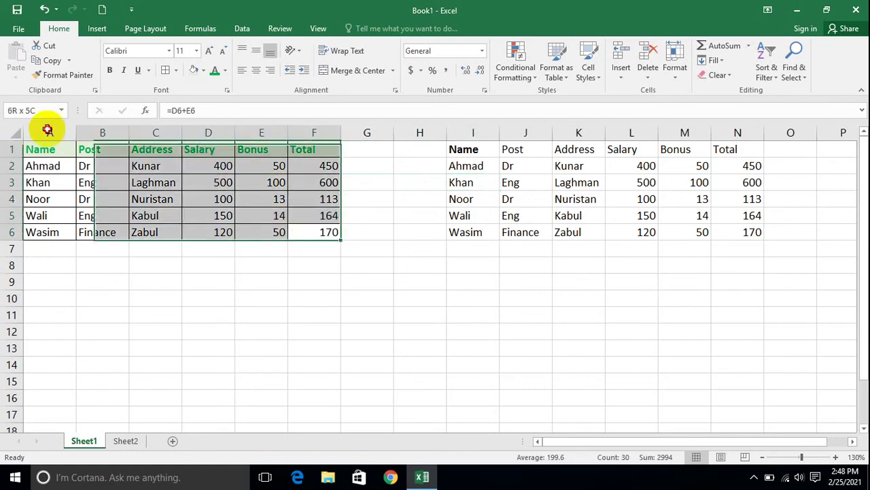
click(47, 60)
click(36, 294)
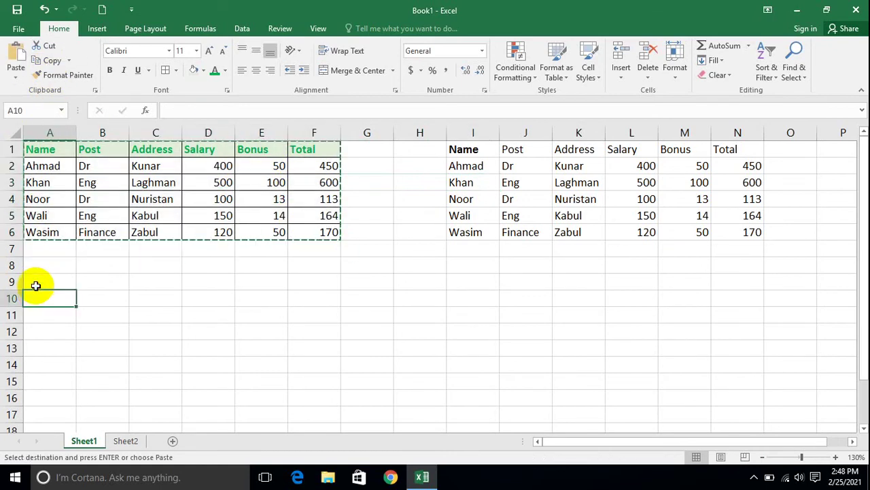
click(15, 71)
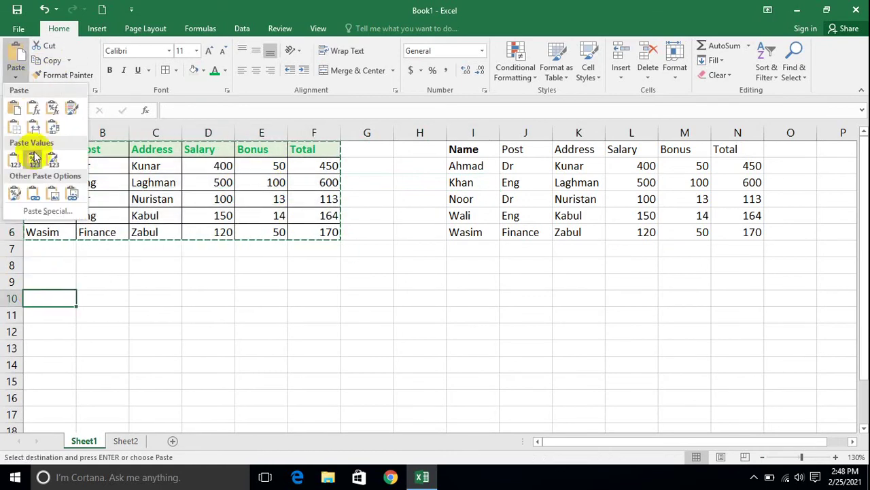
click(53, 196)
drag(178, 315, 151, 301)
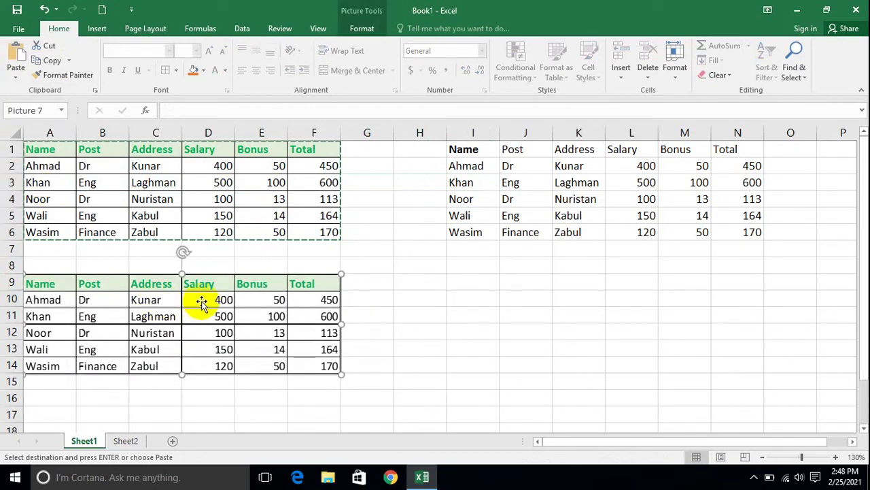
Try several picture styles on the pasted table picture, finishing with the thick black double frame
click(362, 28)
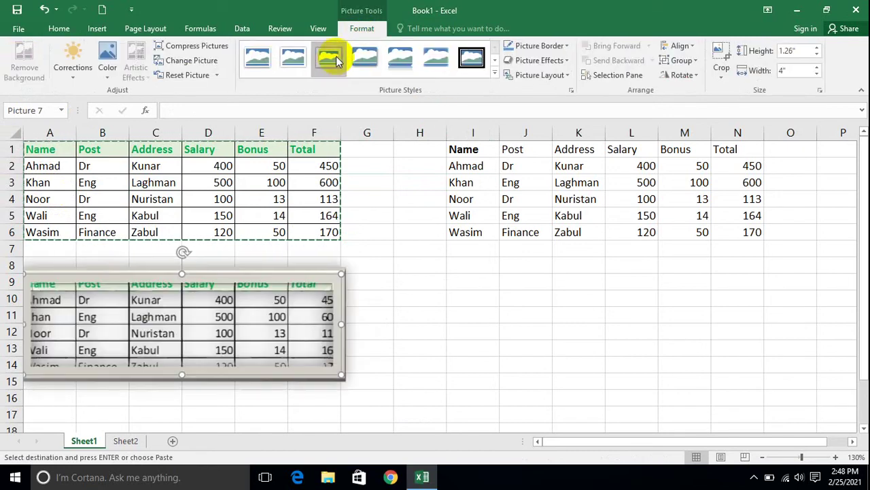
click(472, 57)
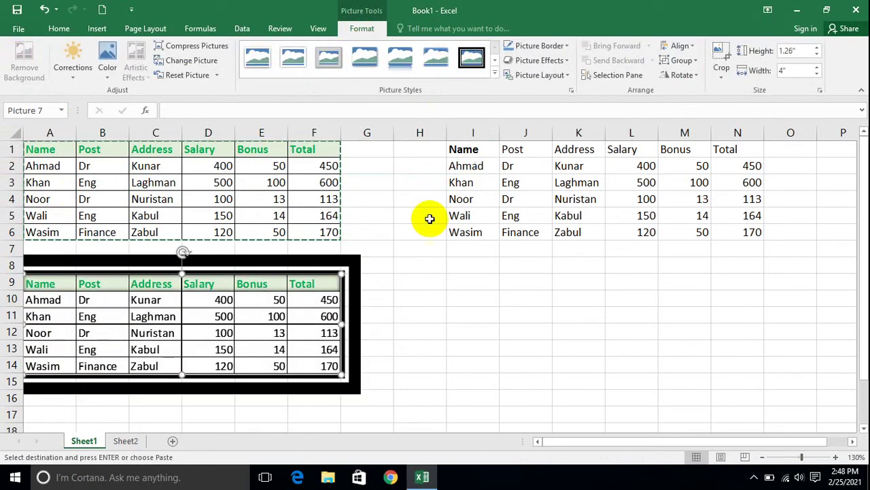
click(384, 350)
key(Escape)
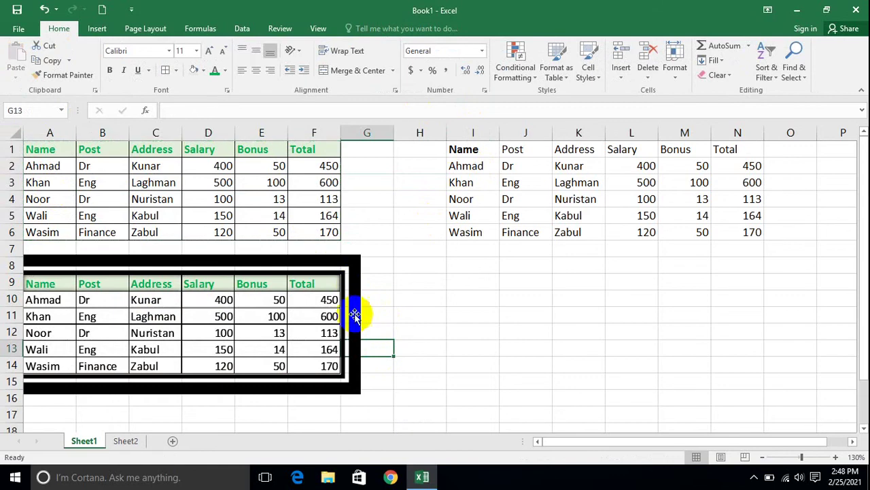
Undo the picture styles, the pasted picture and the last Salary change in D2
key(ctrl+z)
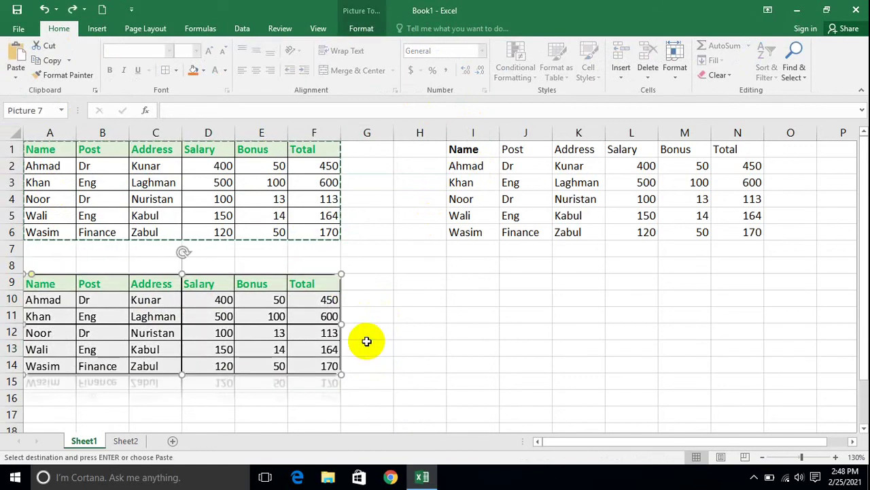
key(ctrl+z)
key(ctrl+z)
key(ctrl+z)
key(ctrl+z)
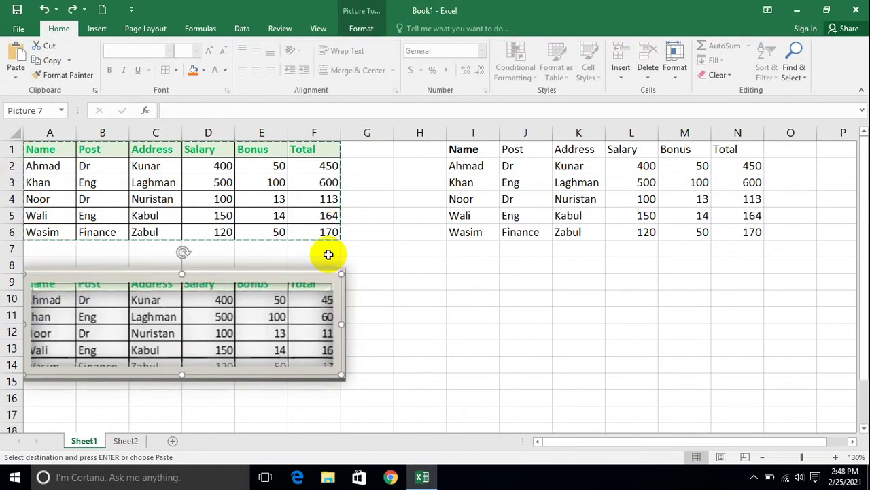
key(ctrl+z)
key(ctrl+z)
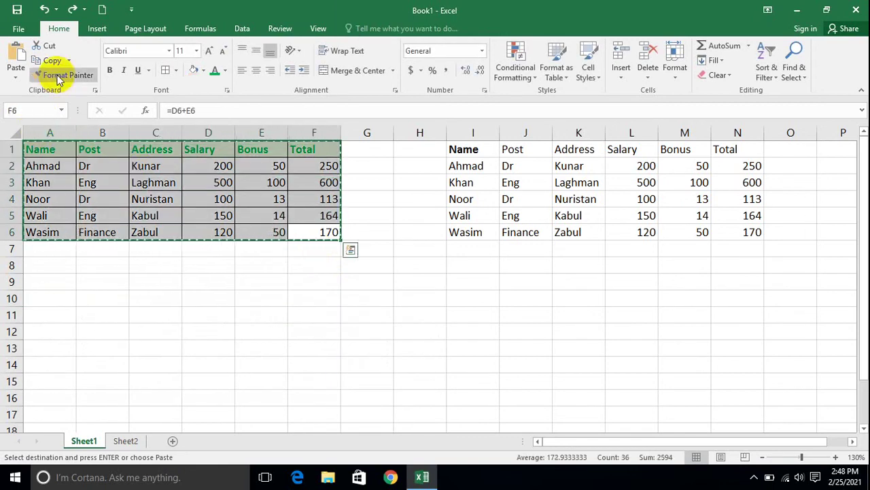
Paste the copied table A1:F6 as a linked picture at A10
click(50, 293)
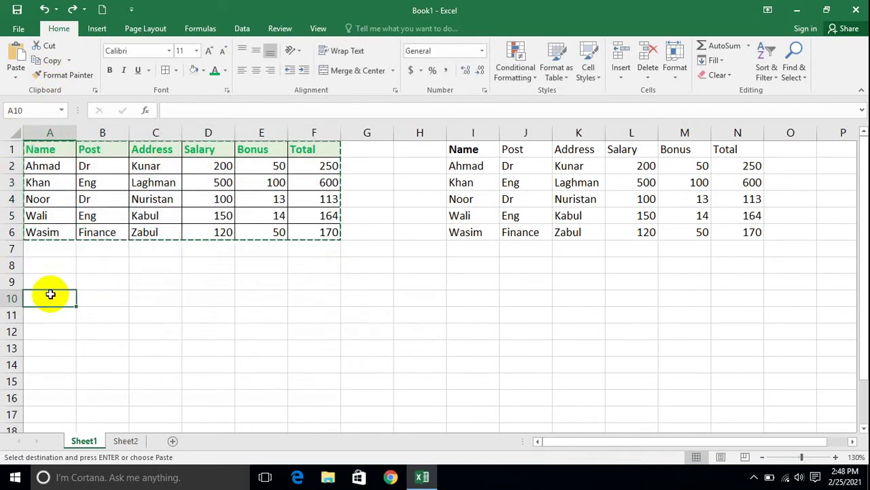
click(16, 73)
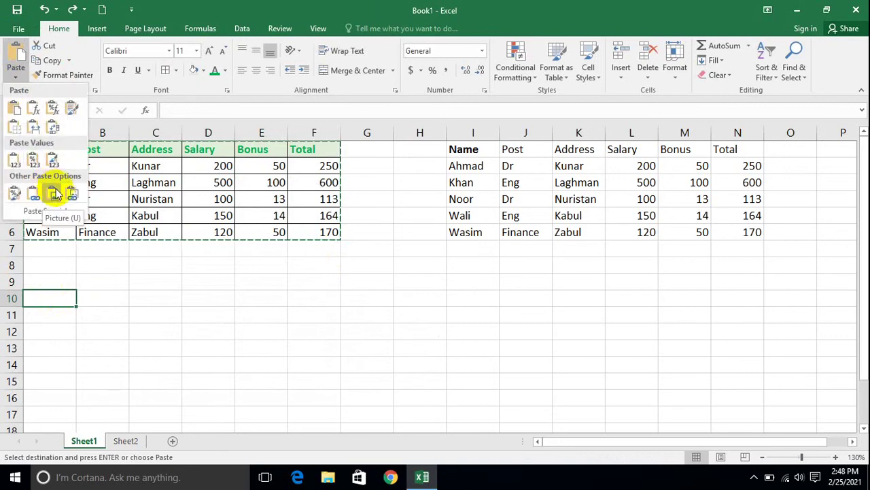
click(71, 195)
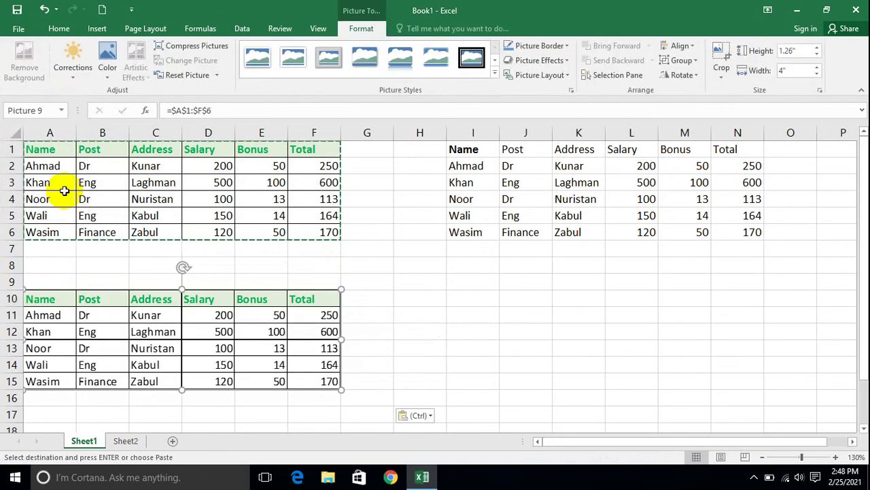
click(408, 315)
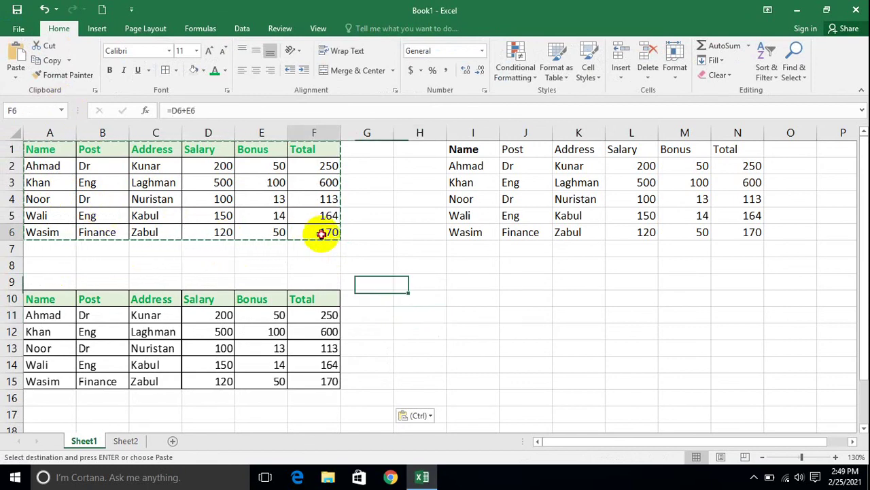
Copy the table A1:F6 and paste it as a plain, unlinked picture at I10
drag(325, 229, 10, 136)
click(60, 61)
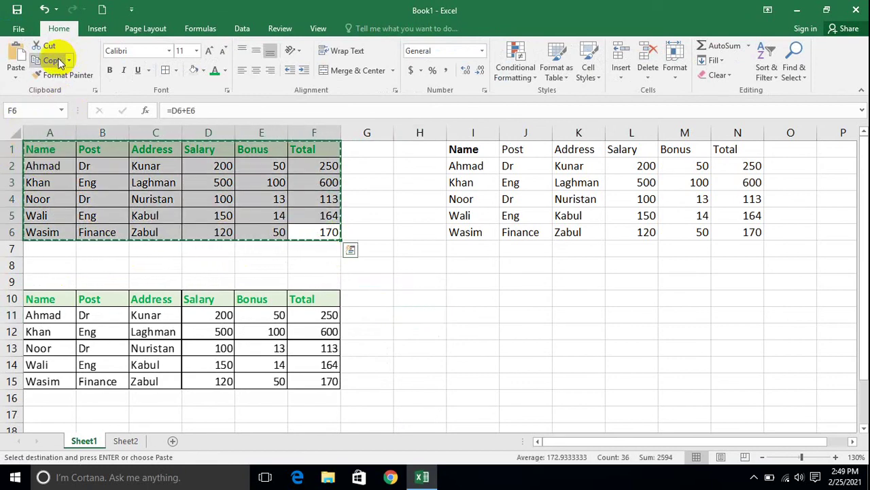
click(473, 298)
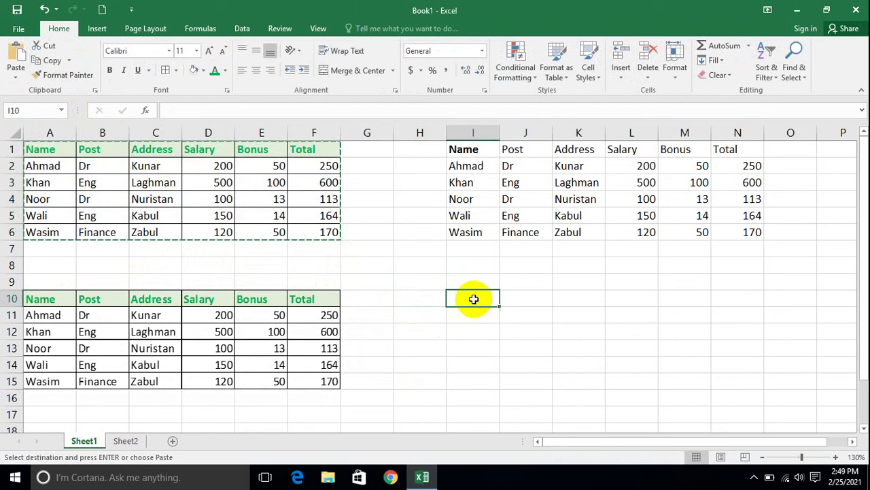
click(16, 71)
click(54, 200)
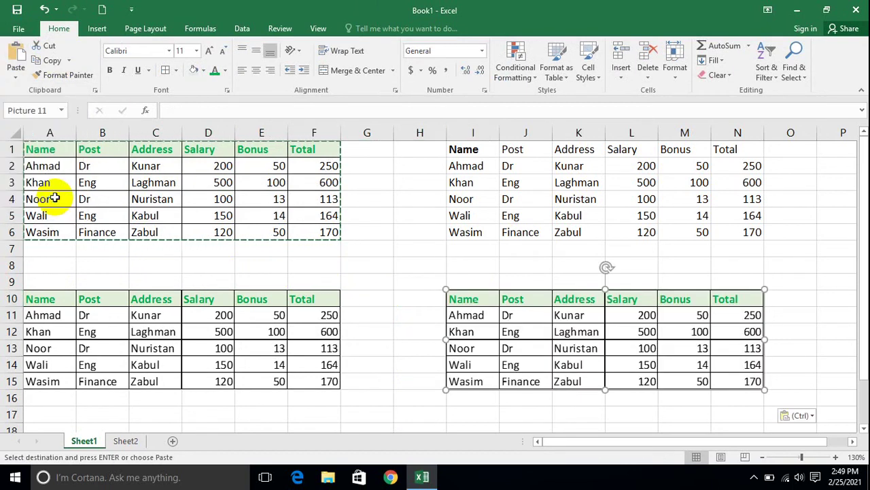
Set the Bonus in E2 to 500 and compare the linked picture at A10 with the plain picture at I10
click(262, 162)
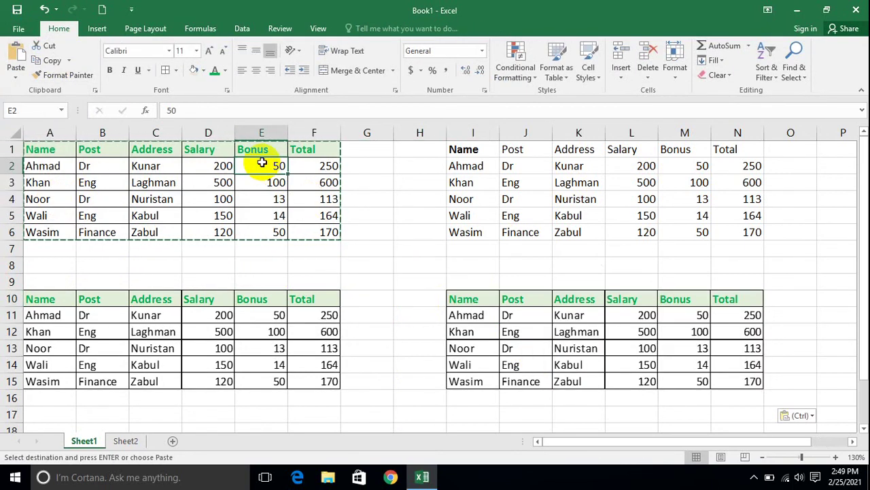
text(500)
key(Return)
click(491, 329)
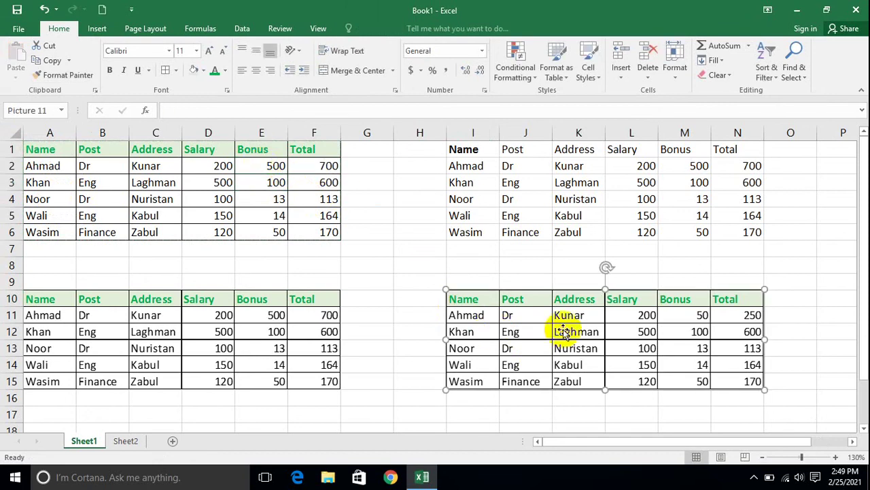
click(153, 308)
click(541, 357)
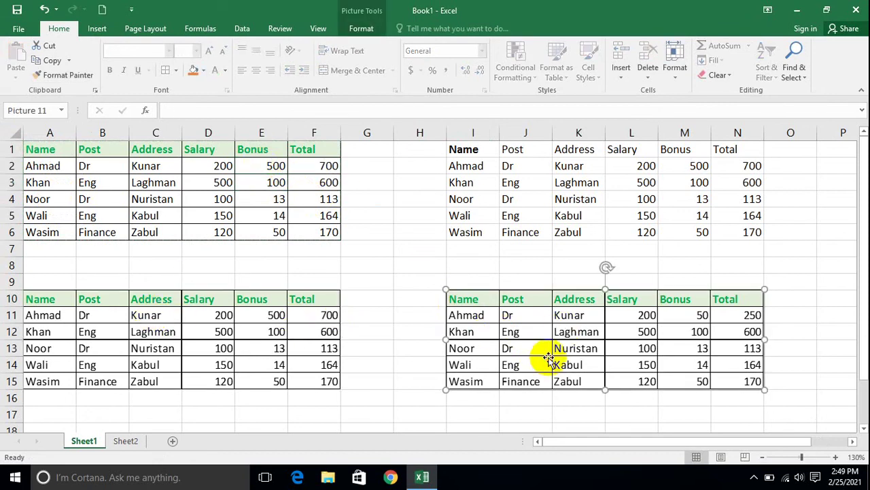
Delete the plain picture at I10 and undo back through the Bonus change and both pasted pictures
key(Delete)
key(Delete)
key(ctrl+z)
key(ctrl+z)
key(ctrl+z)
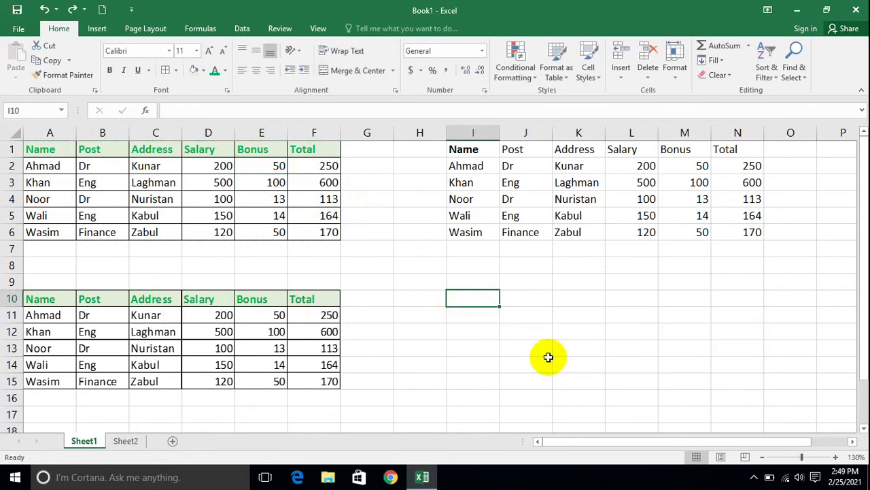
key(ctrl+z)
Copy the source table A1:F6 again and paste it as a linked picture below it at A10
drag(317, 226, 24, 143)
click(49, 63)
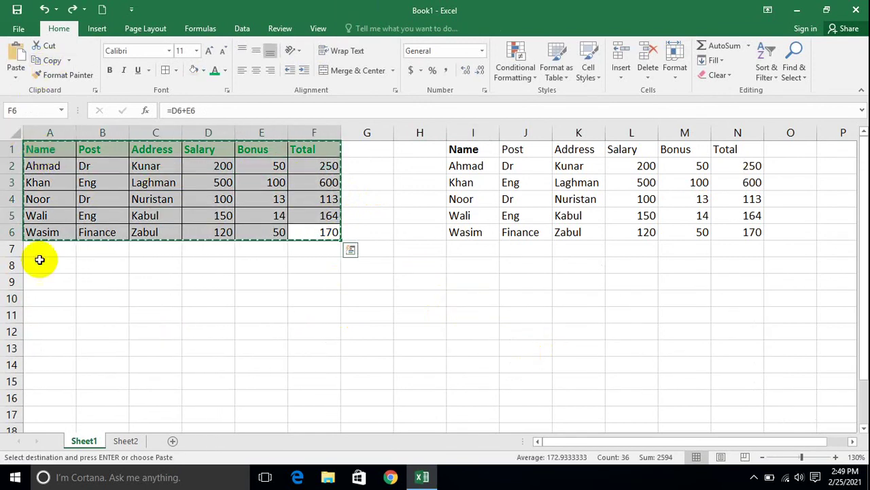
click(36, 295)
click(14, 81)
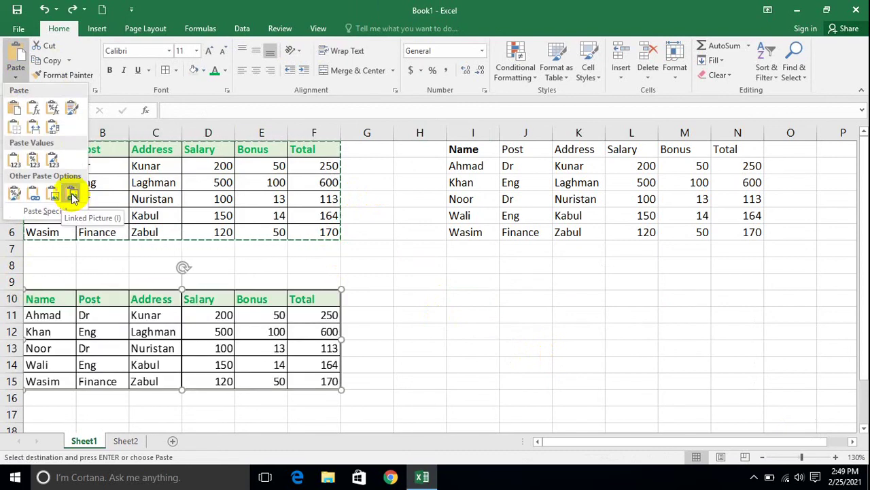
click(73, 196)
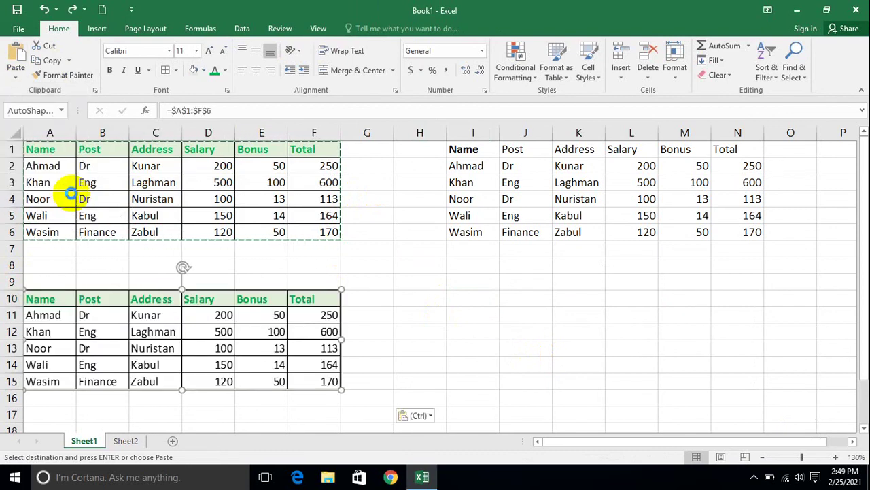
Replace the employee name in A2, and set the Post in B2 to Finance and the Address in C2 to Laghman
click(51, 165)
text(Noor)
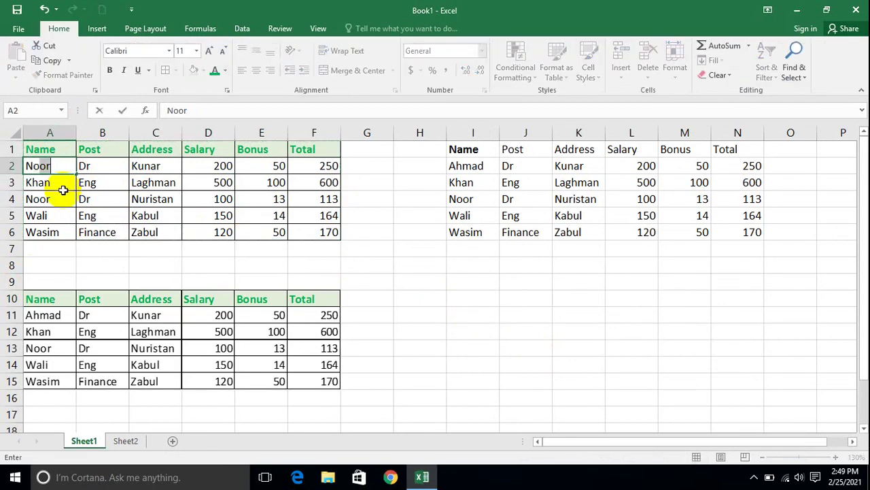
key(Tab)
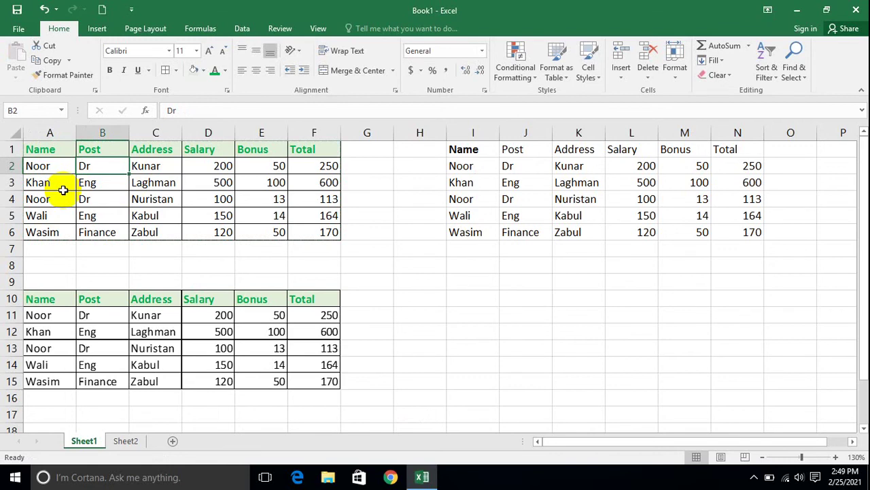
text(As)
text(F)
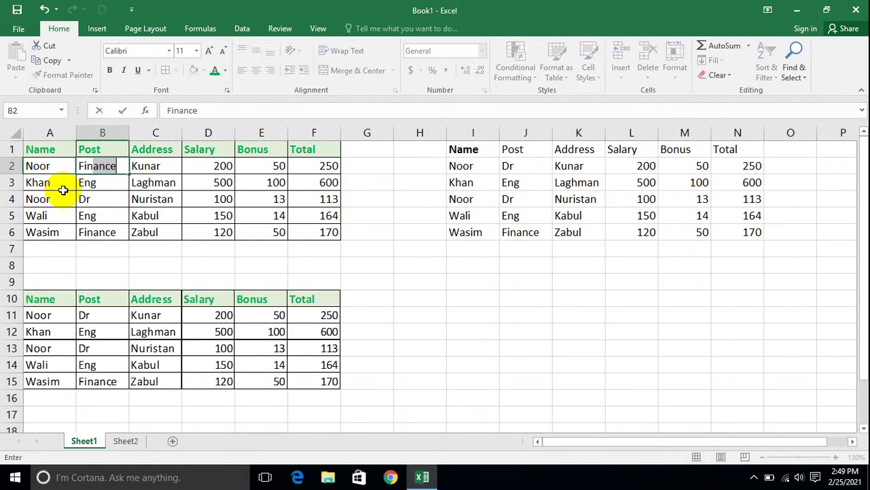
key(Tab)
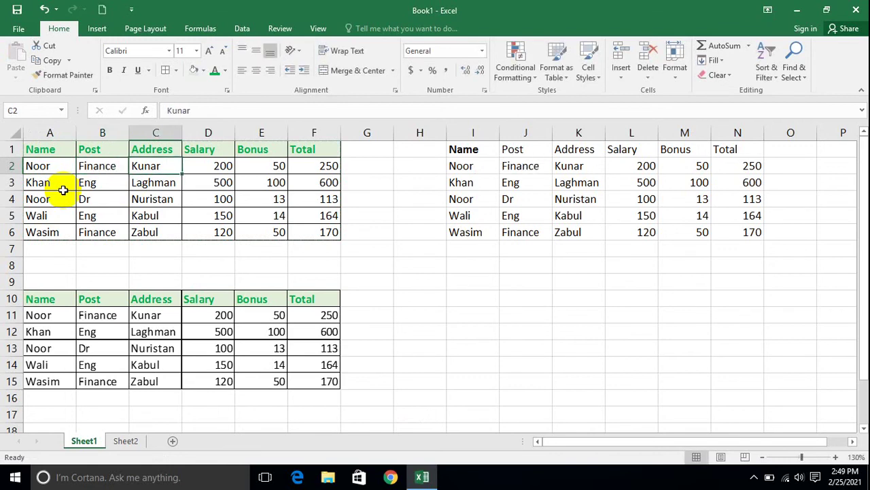
text(Laghman)
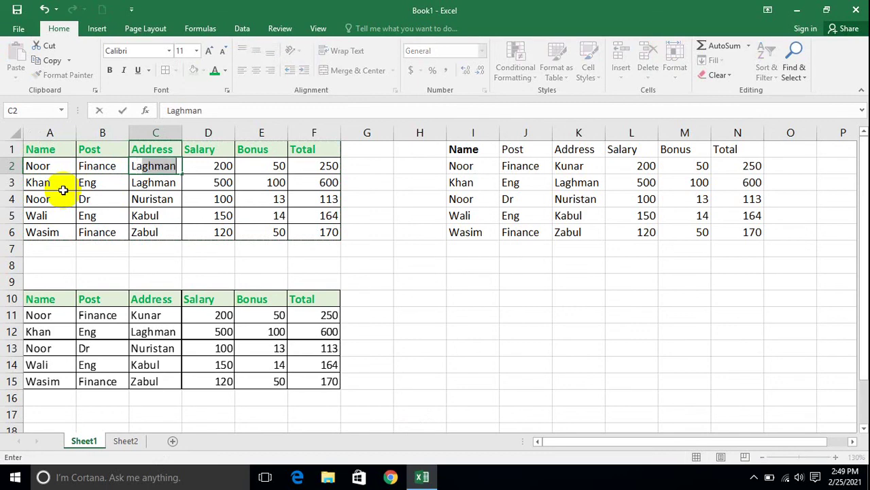
key(Tab)
Set the Salary in D2 to 500 and the Bonus in E2 to 5000, and check the same row in the linked picture
text(500)
key(Tab)
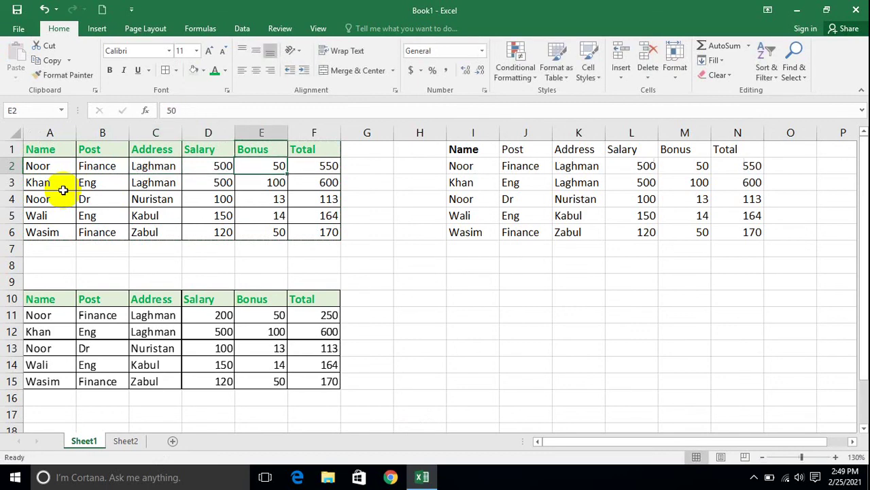
text(500)
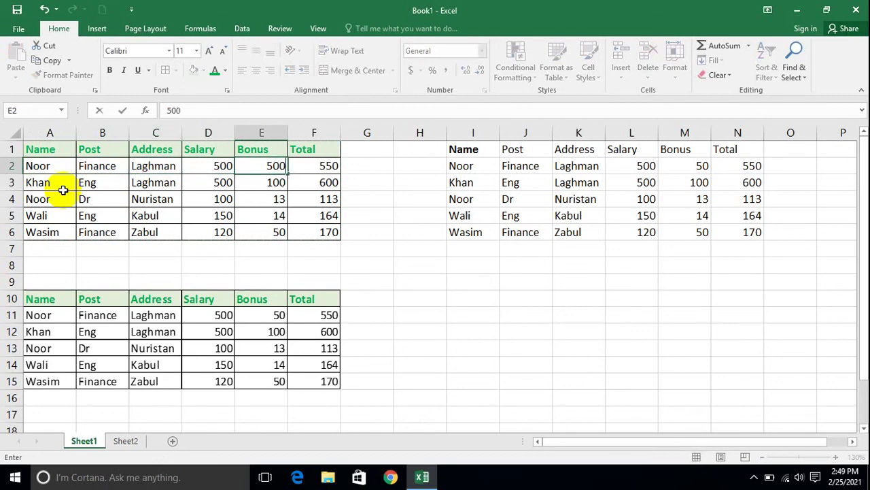
text(0)
click(64, 190)
click(299, 369)
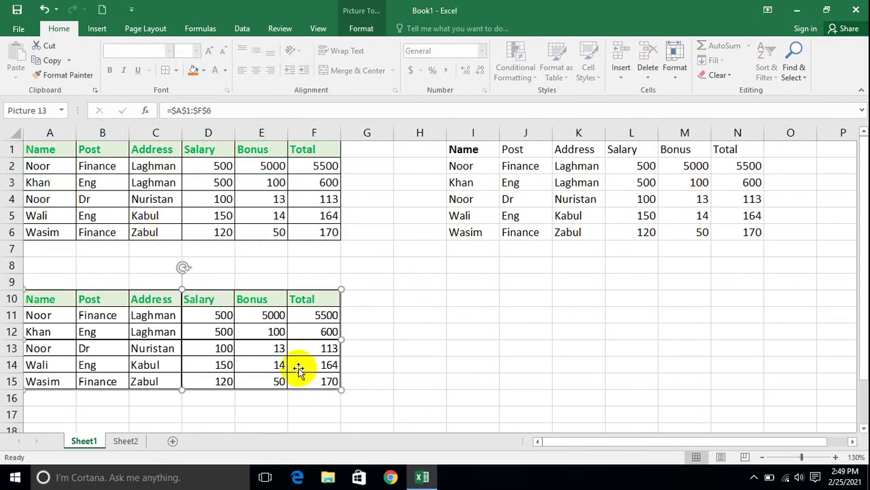
click(257, 184)
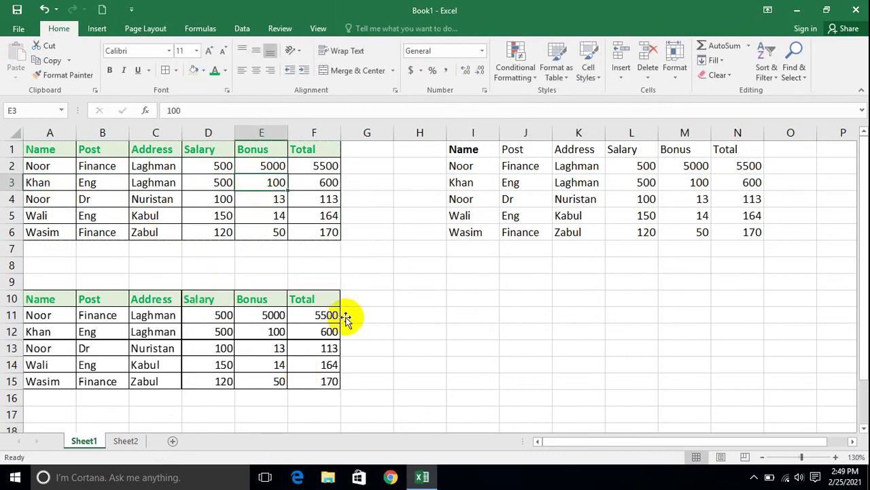
click(284, 314)
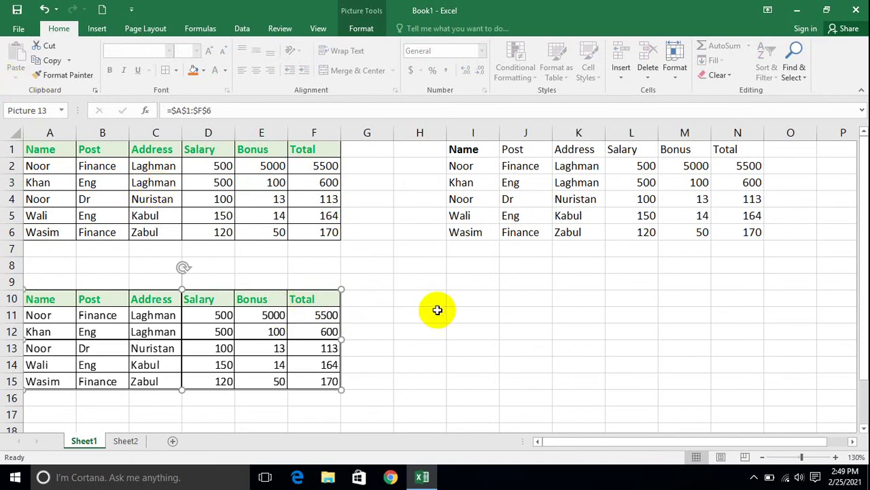
Copy the table A1:F6 with I10 as the destination and review the Paste Special options without pasting
drag(330, 232, 28, 129)
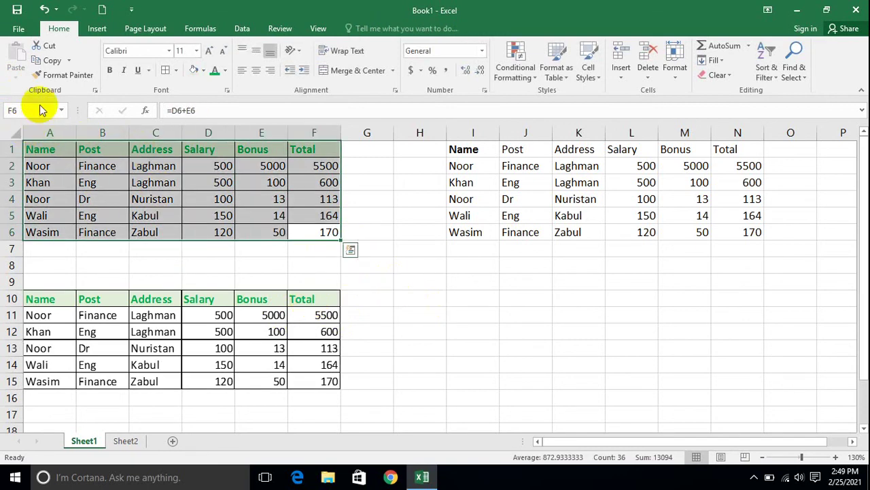
click(53, 60)
click(495, 294)
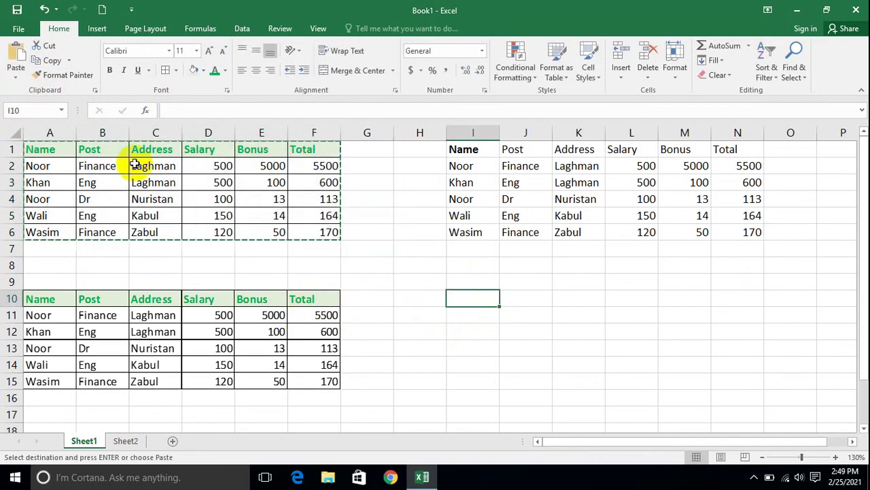
click(16, 77)
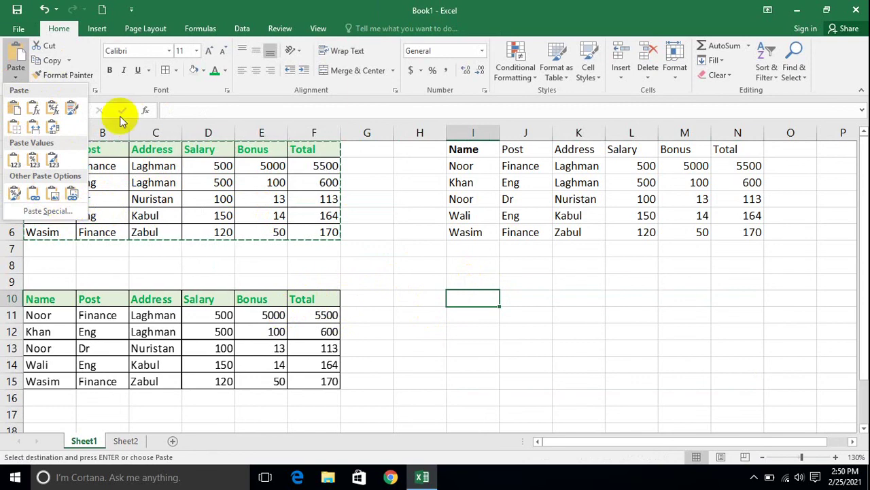
click(48, 212)
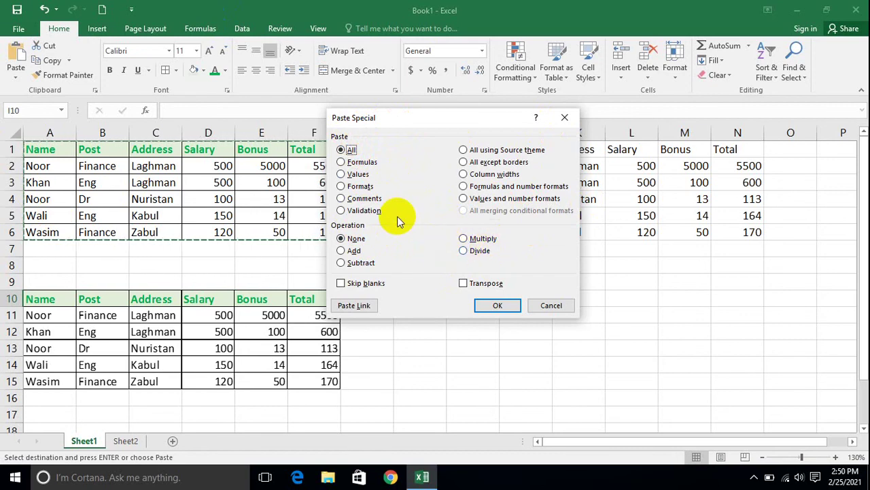
click(544, 307)
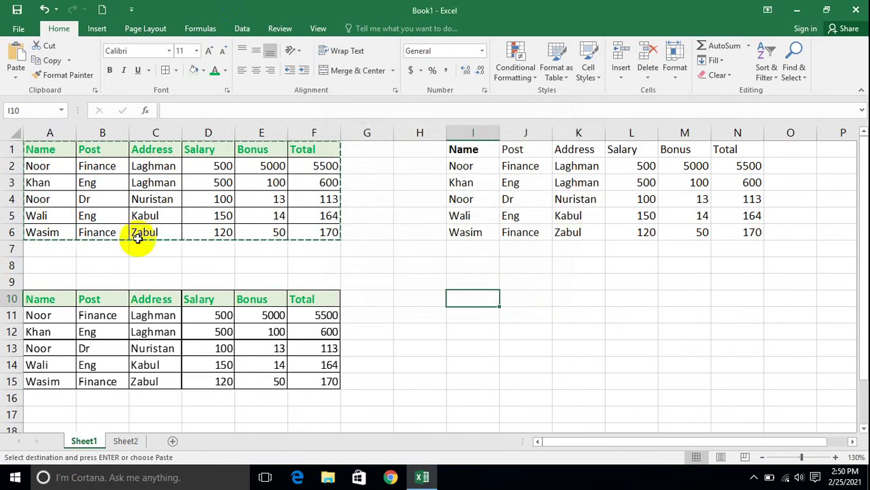
click(18, 80)
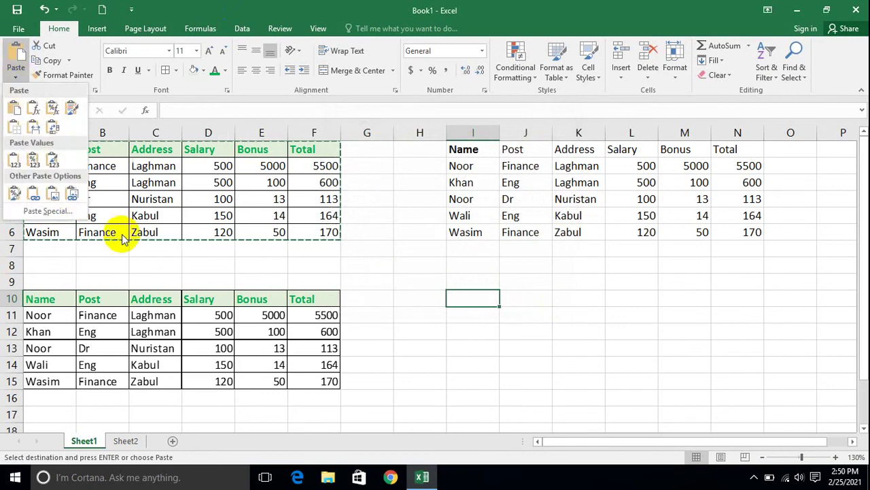